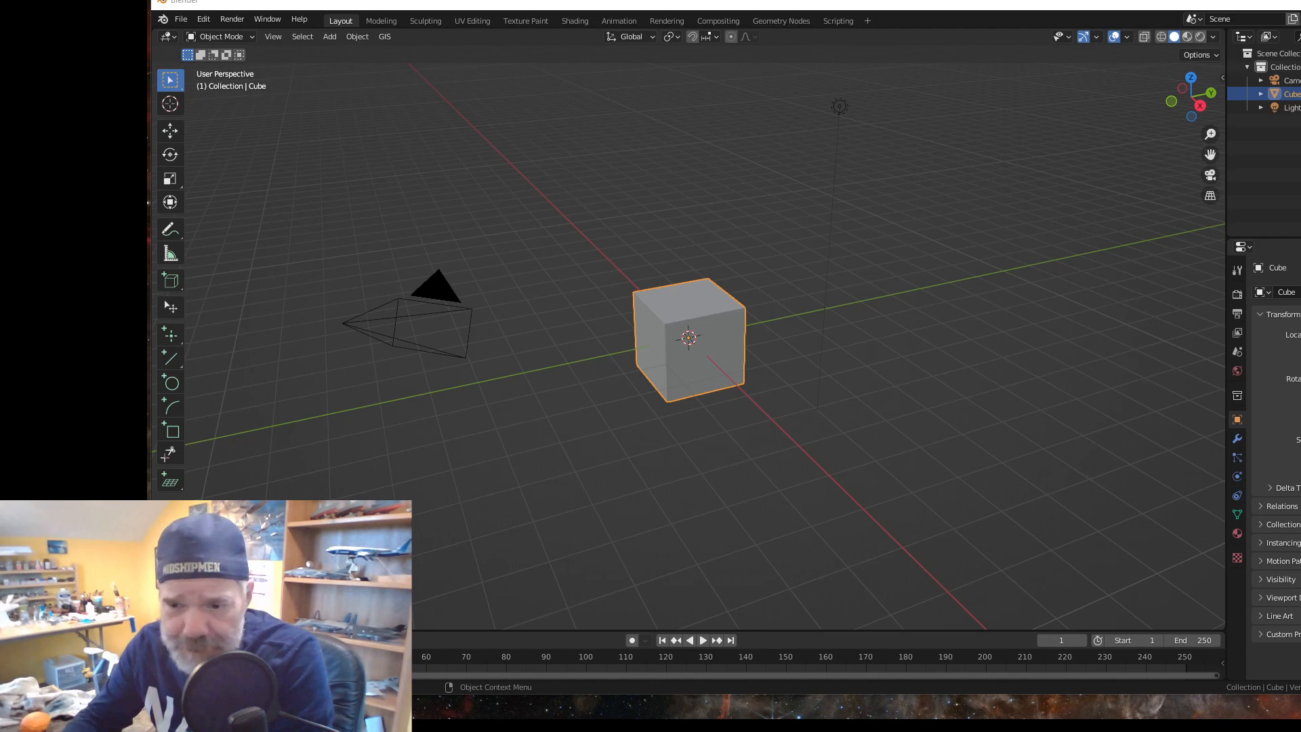
Step: Switch to the EnterprisePosterFull.jpg blueprint in the image viewer and examine the Particulars table and the cutaway side view of the ship
{"action": "key", "text": "alt+Tab"}
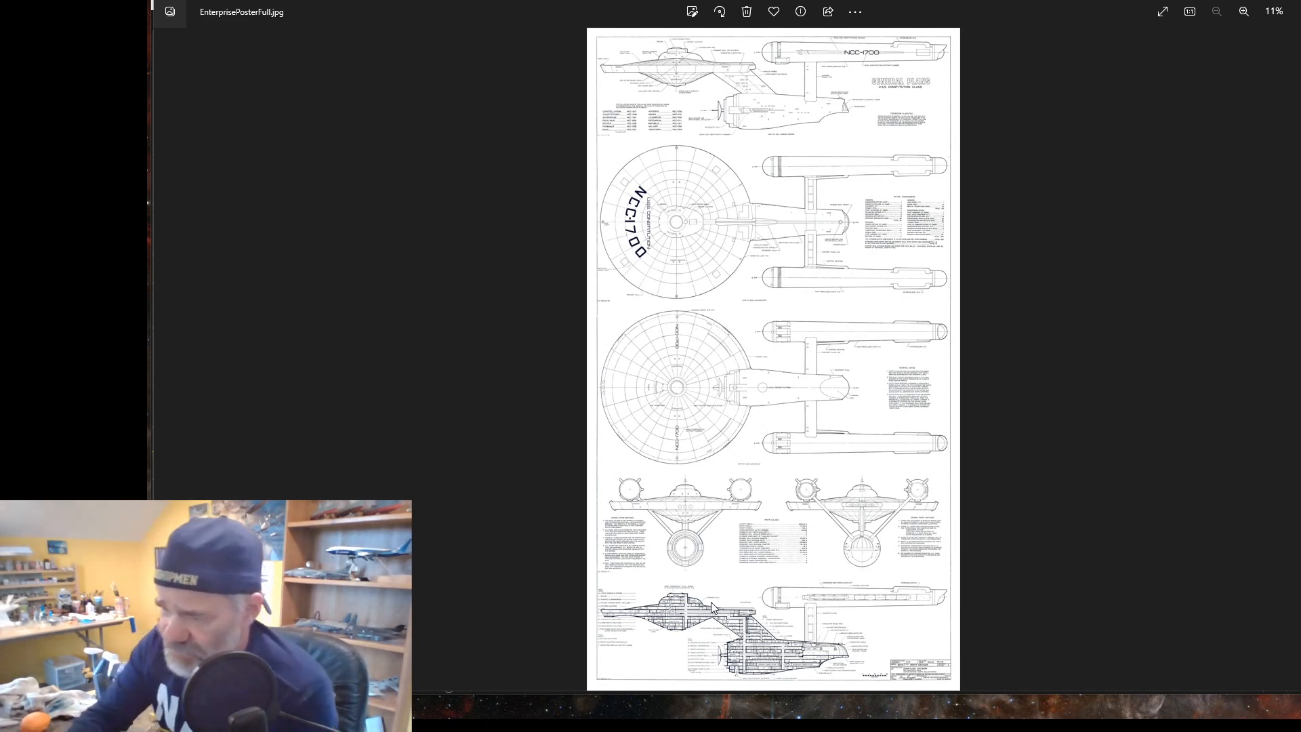
{"action": "scroll", "coordinate": [714, 608], "scroll_direction": "up", "scroll_amount": 2}
{"action": "scroll", "coordinate": [714, 607], "scroll_direction": "up", "scroll_amount": 5}
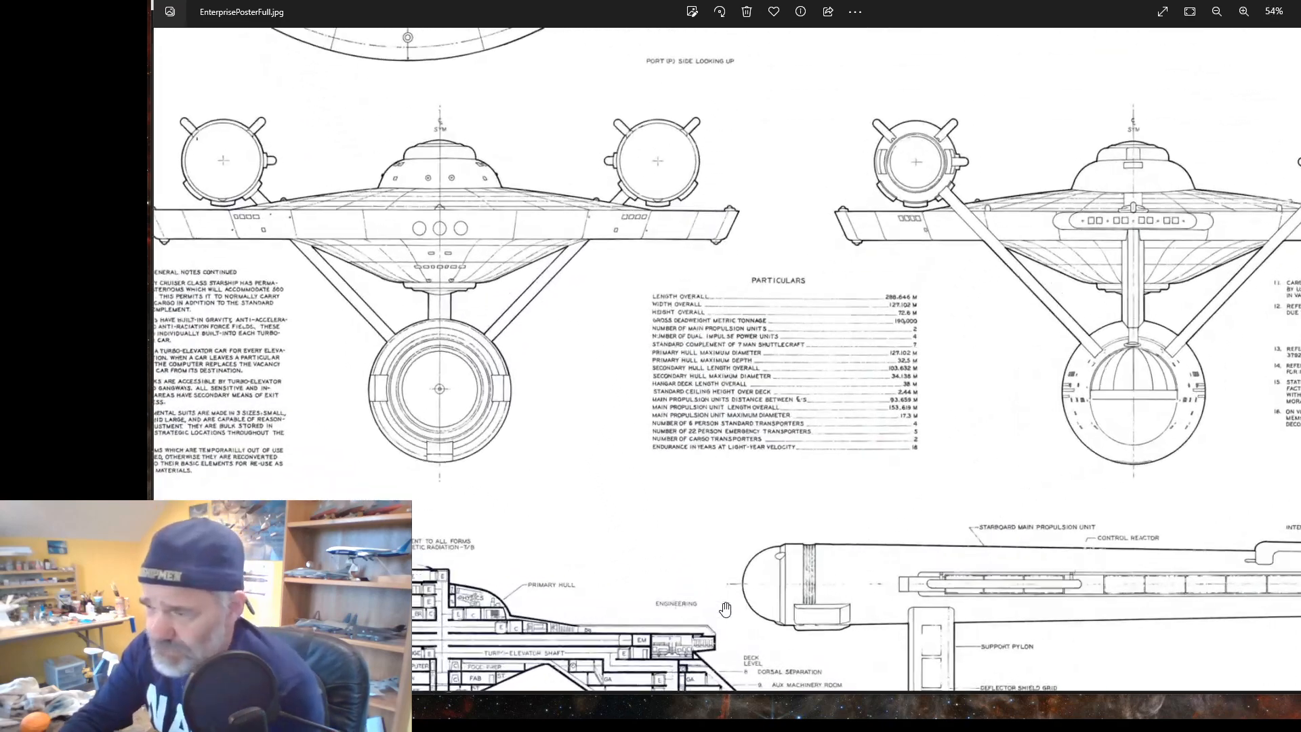
{"action": "left_click_drag", "start_coordinate": [592, 482], "coordinate": [563, 473]}
{"action": "scroll", "coordinate": [663, 416], "scroll_direction": "up", "scroll_amount": 2}
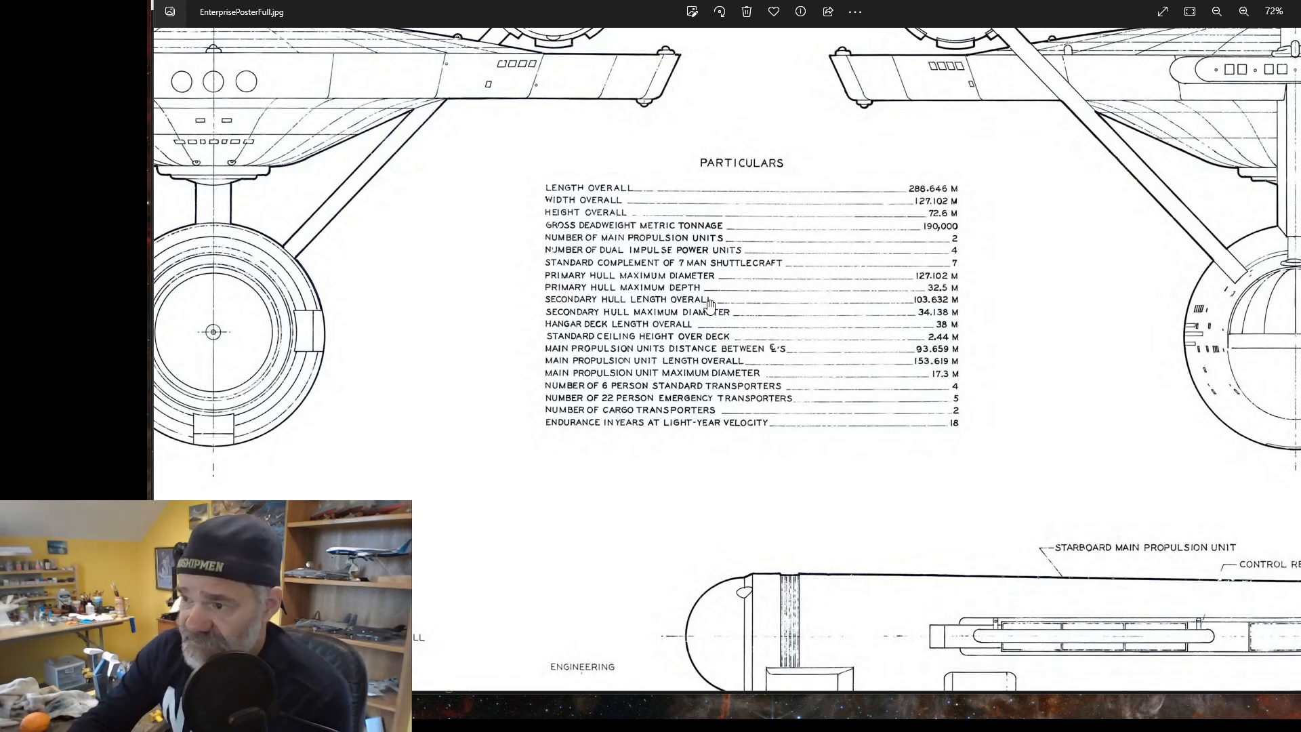
{"action": "scroll", "coordinate": [664, 363], "scroll_direction": "down", "scroll_amount": 4}
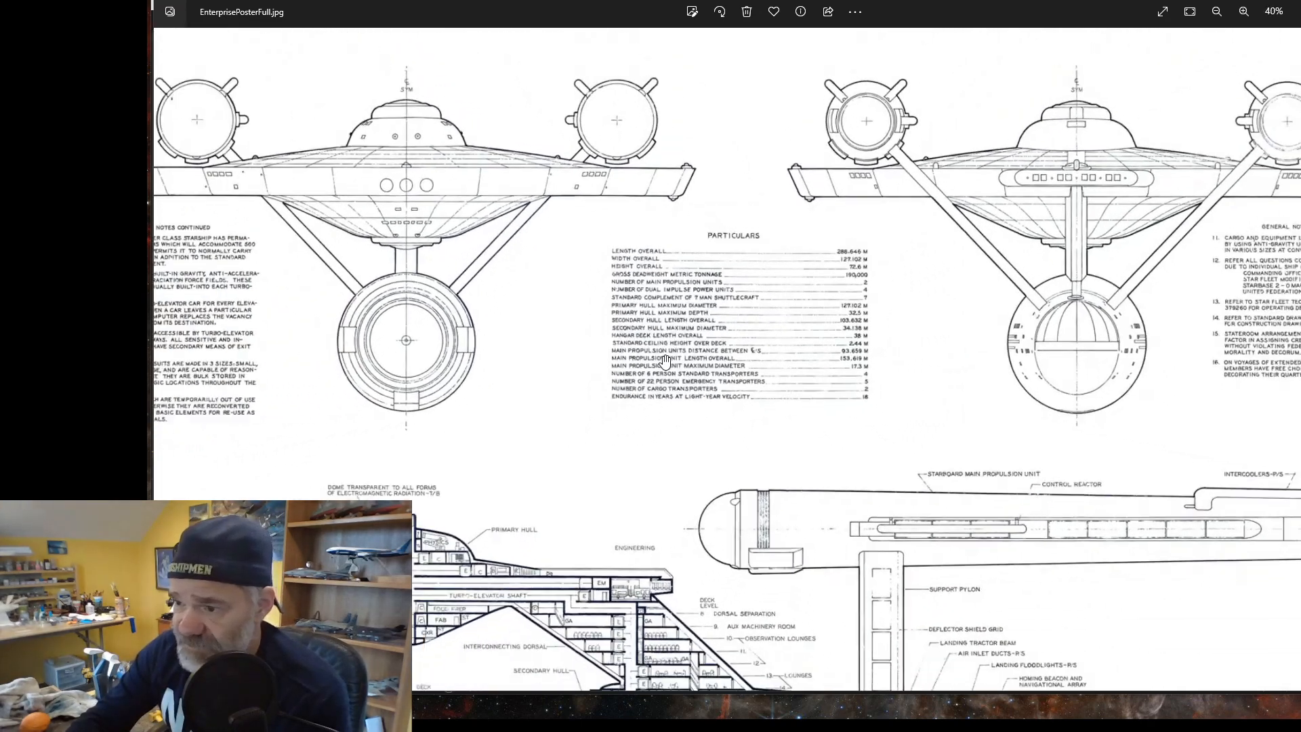
{"action": "scroll", "coordinate": [664, 362], "scroll_direction": "down", "scroll_amount": 2}
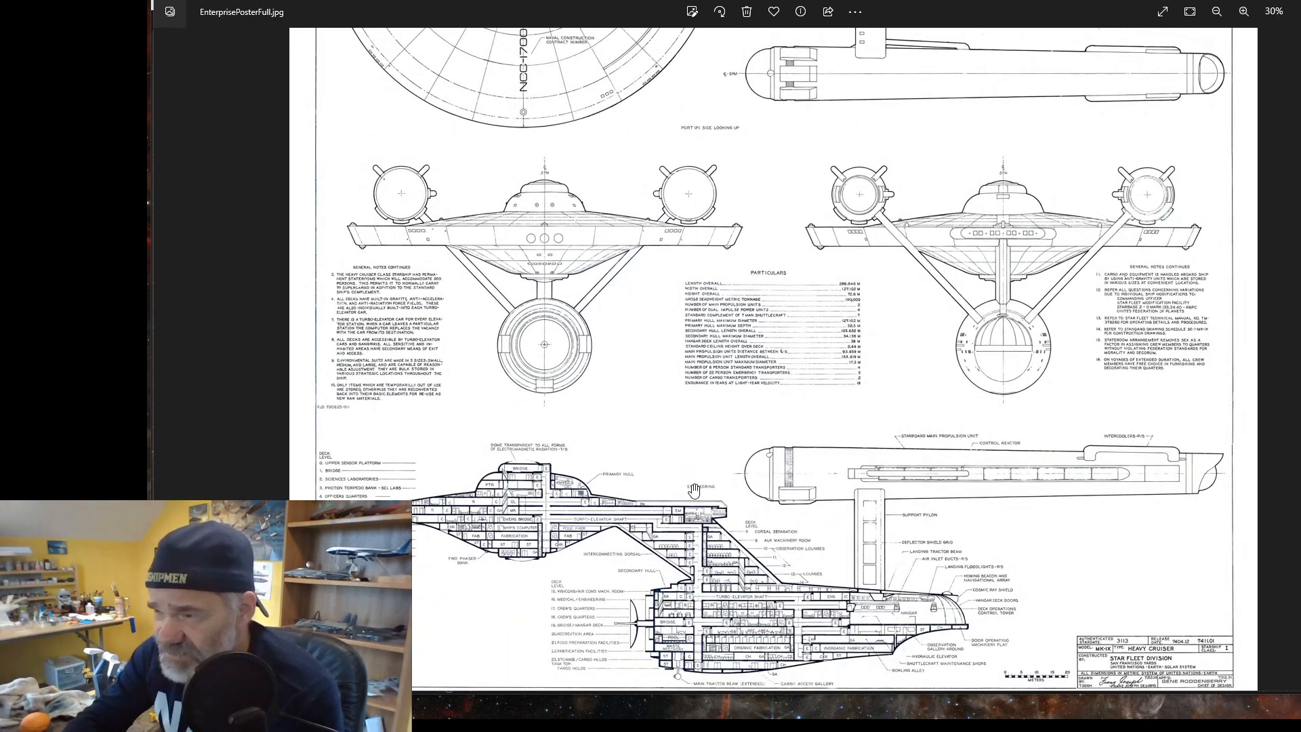
{"action": "left_click_drag", "start_coordinate": [695, 490], "coordinate": [691, 374]}
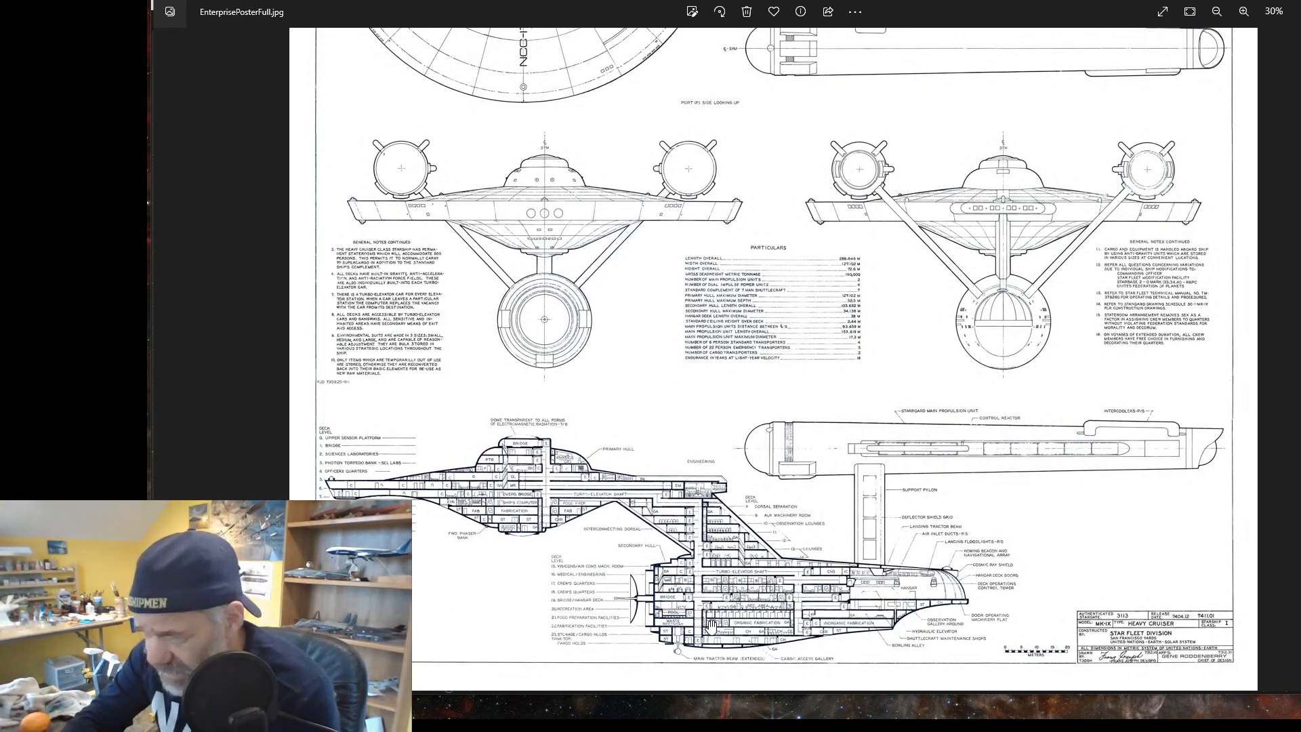
{"action": "scroll", "coordinate": [711, 624], "scroll_direction": "up", "scroll_amount": 3}
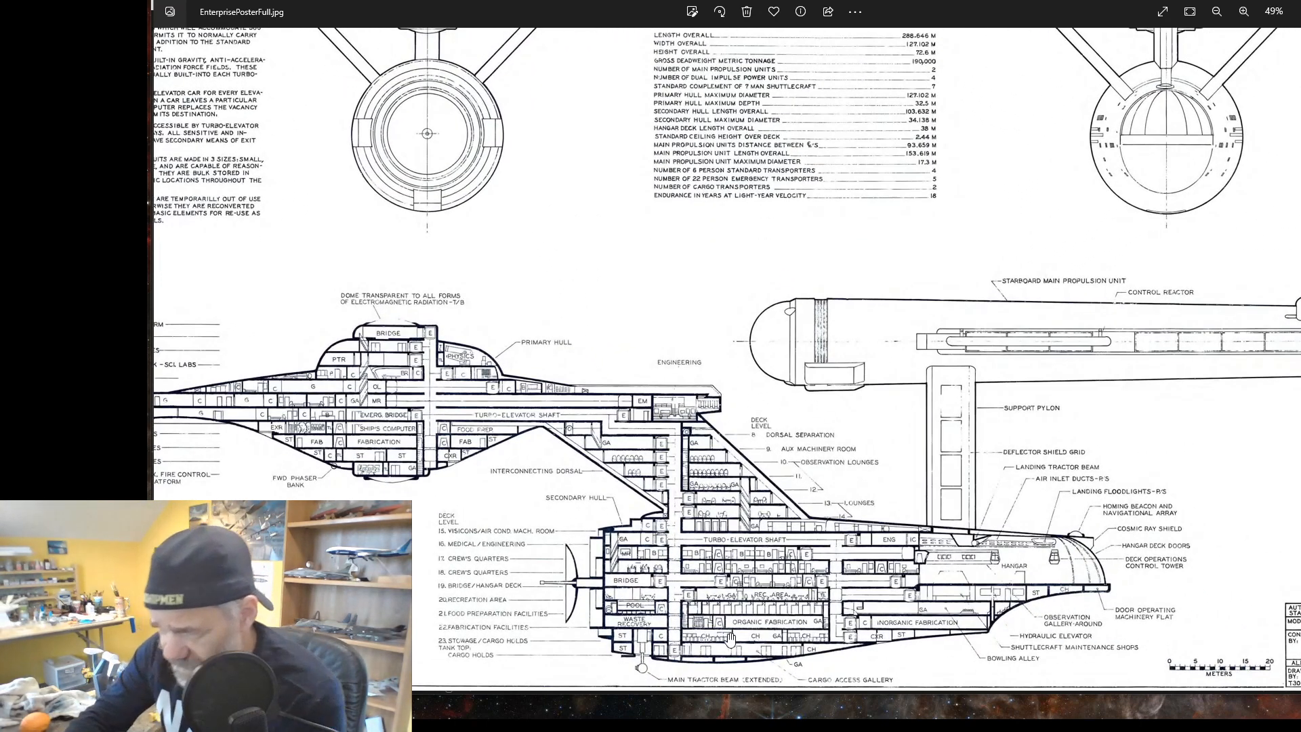
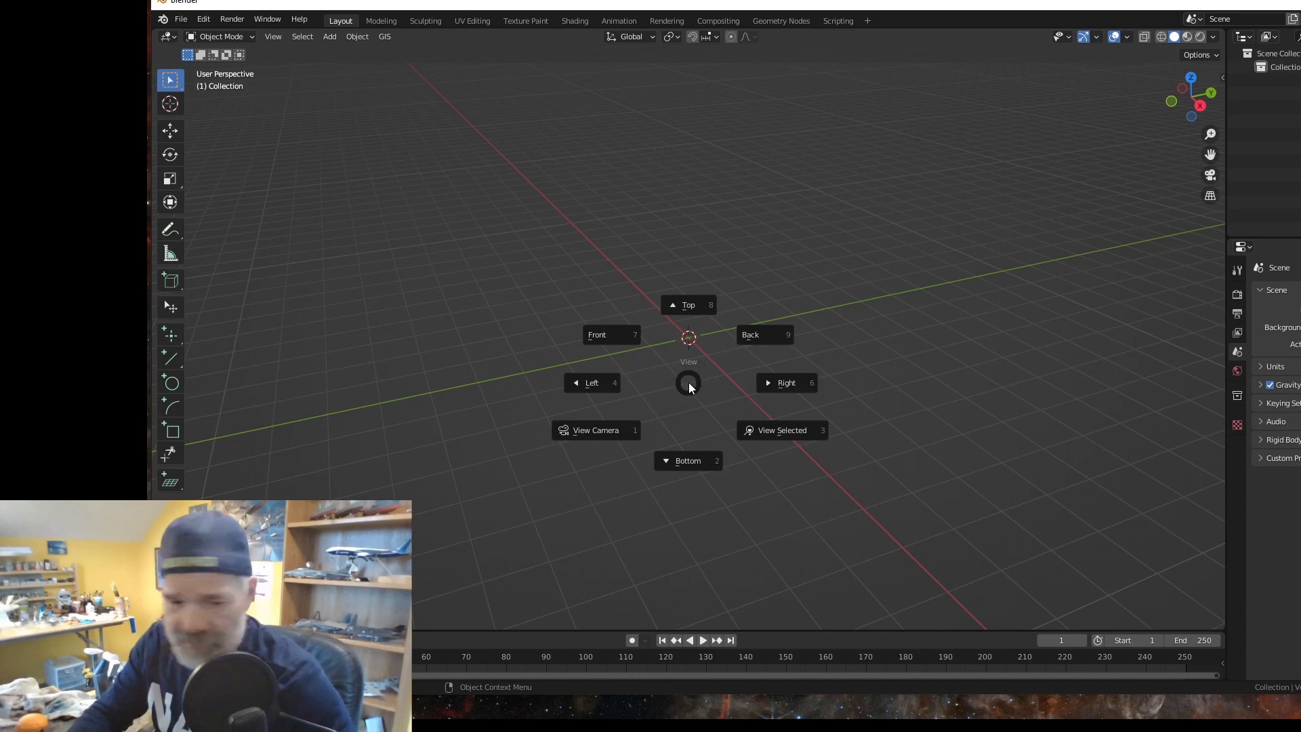
Step: Show the empty Blender scene from the top, orbit it, and set the viewport to the front orthographic view
{"action": "key", "text": "8"}
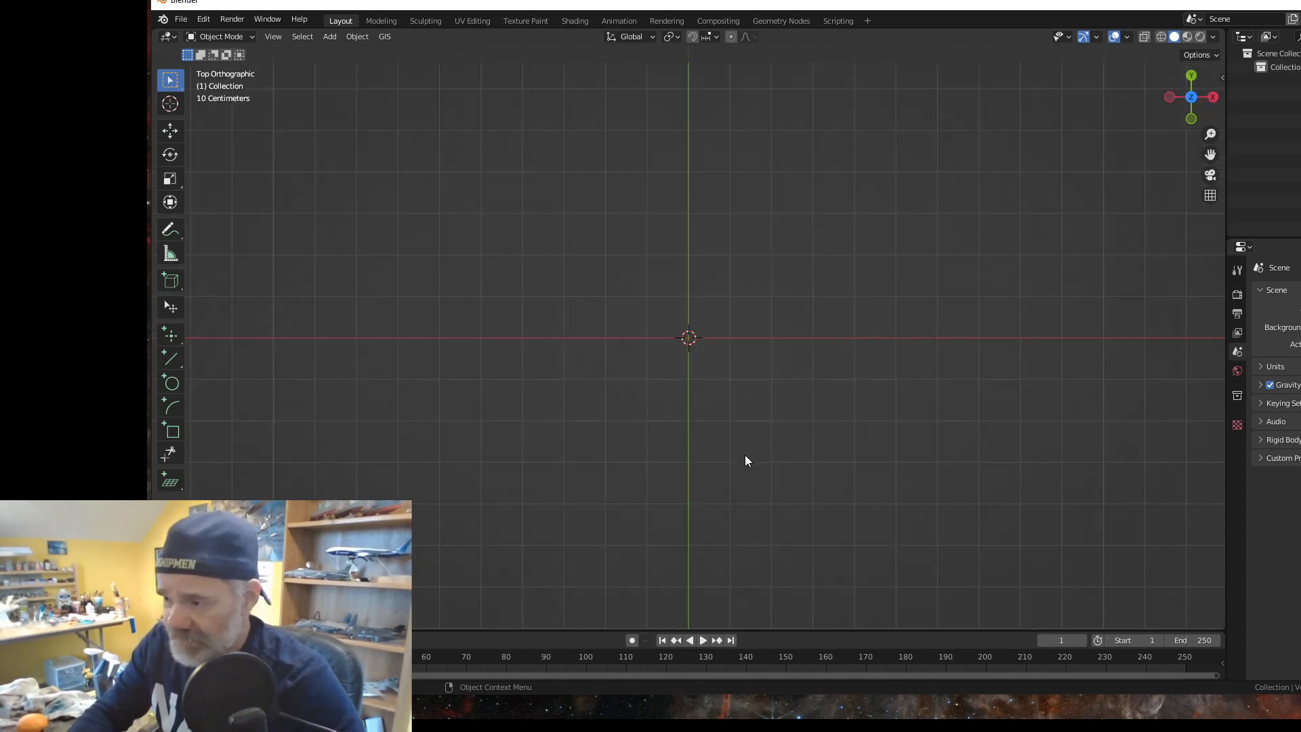
{"action": "middle_click_drag", "start_coordinate": [736, 523], "coordinate": [735, 401]}
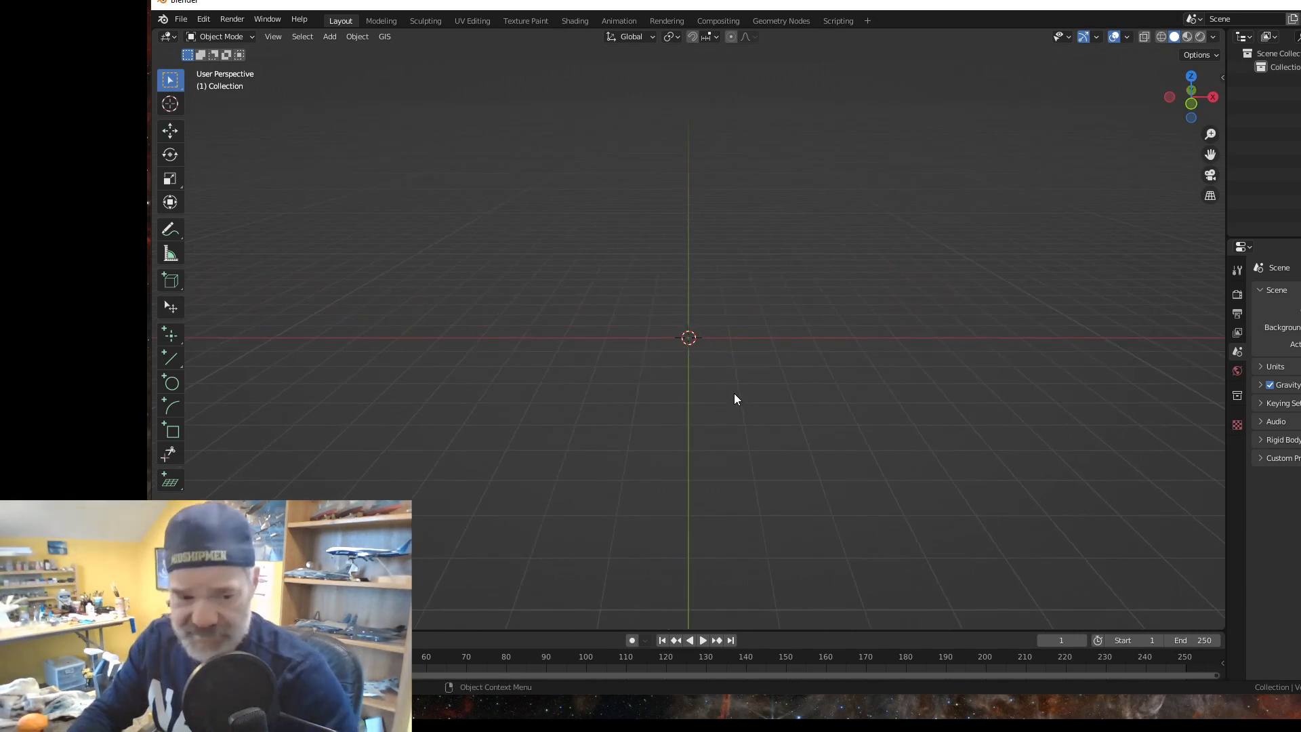
{"action": "key", "text": "grave"}
{"action": "key", "text": "7"}
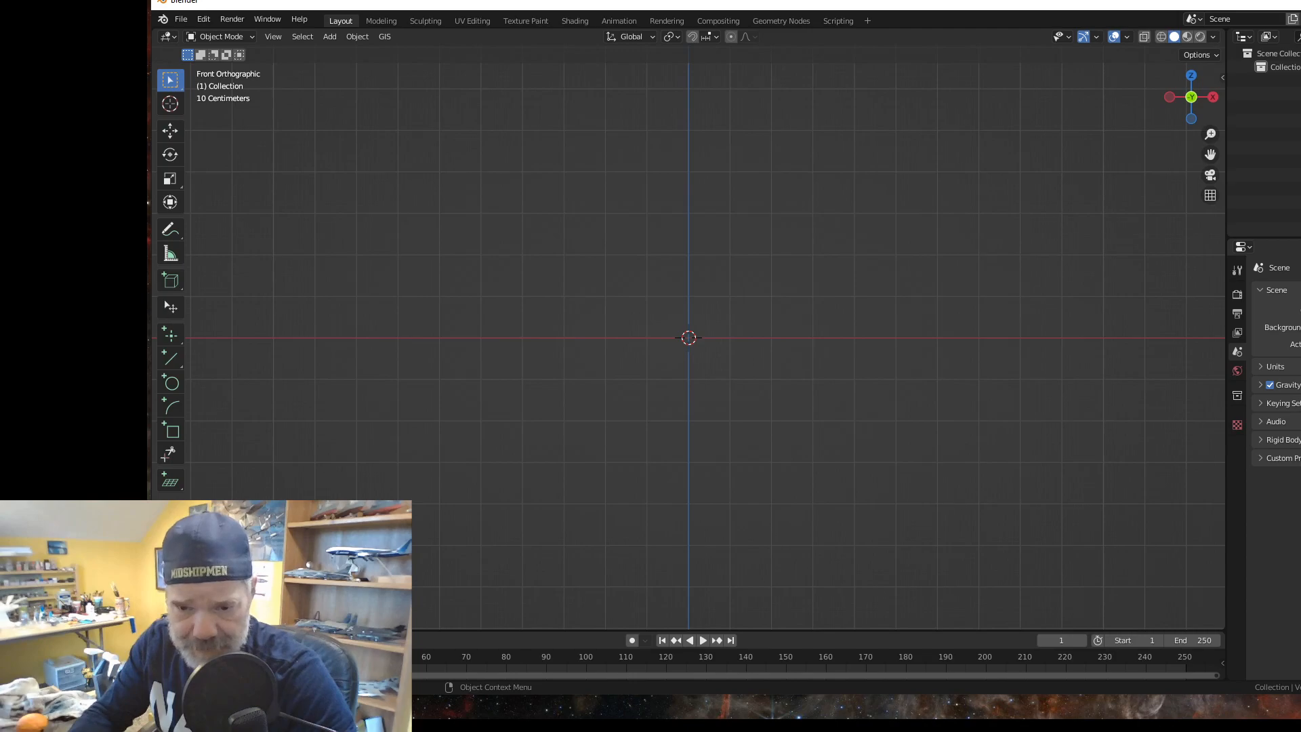
Step: Consult the secondary hull dimensions in the blueprint's Particulars table in the image viewer, and return to Blender
{"action": "key", "text": "alt+Tab"}
{"action": "left_click_drag", "start_coordinate": [861, 616], "coordinate": [772, 158]}
{"action": "scroll", "coordinate": [854, 237], "scroll_direction": "up", "scroll_amount": 5}
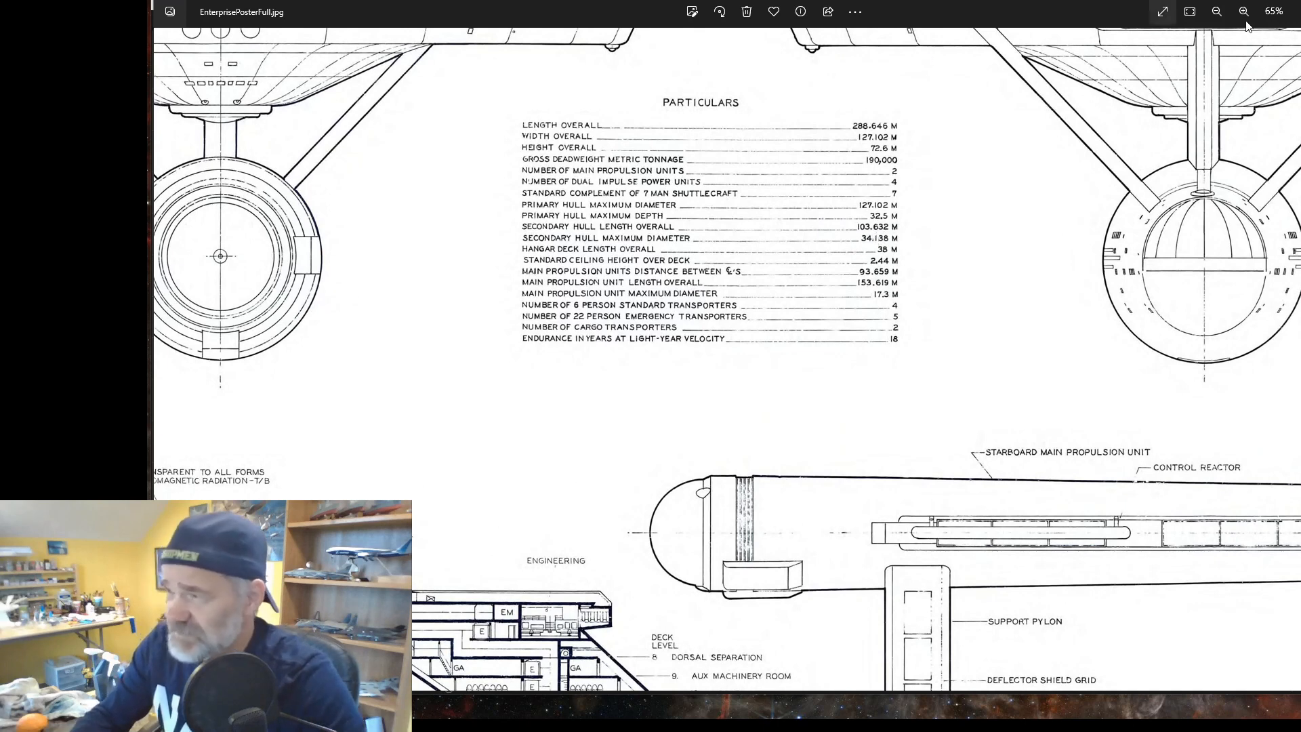
{"action": "key", "text": "alt+Tab"}
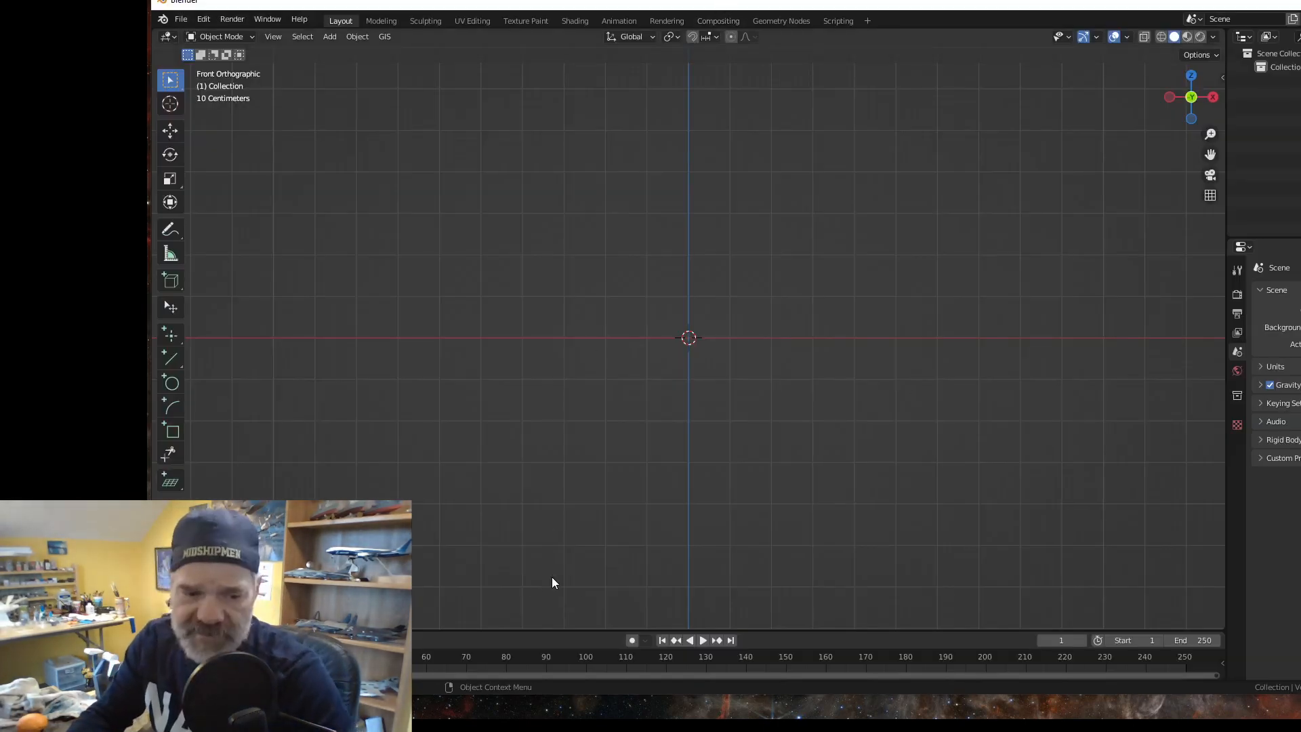
Step: Enable the Screencast Keys display in the 3D viewport and return to the active tool settings
{"action": "left_click", "coordinate": [1222, 78]}
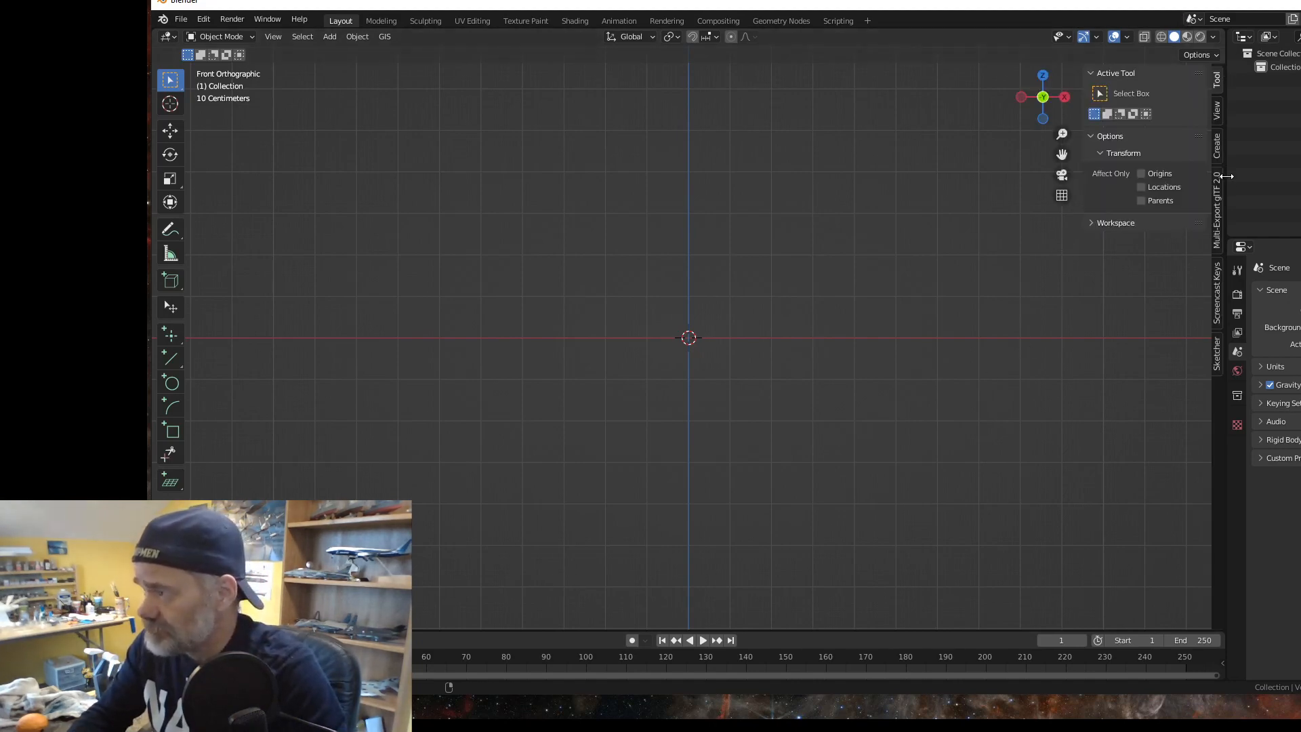
{"action": "left_click", "coordinate": [1217, 298]}
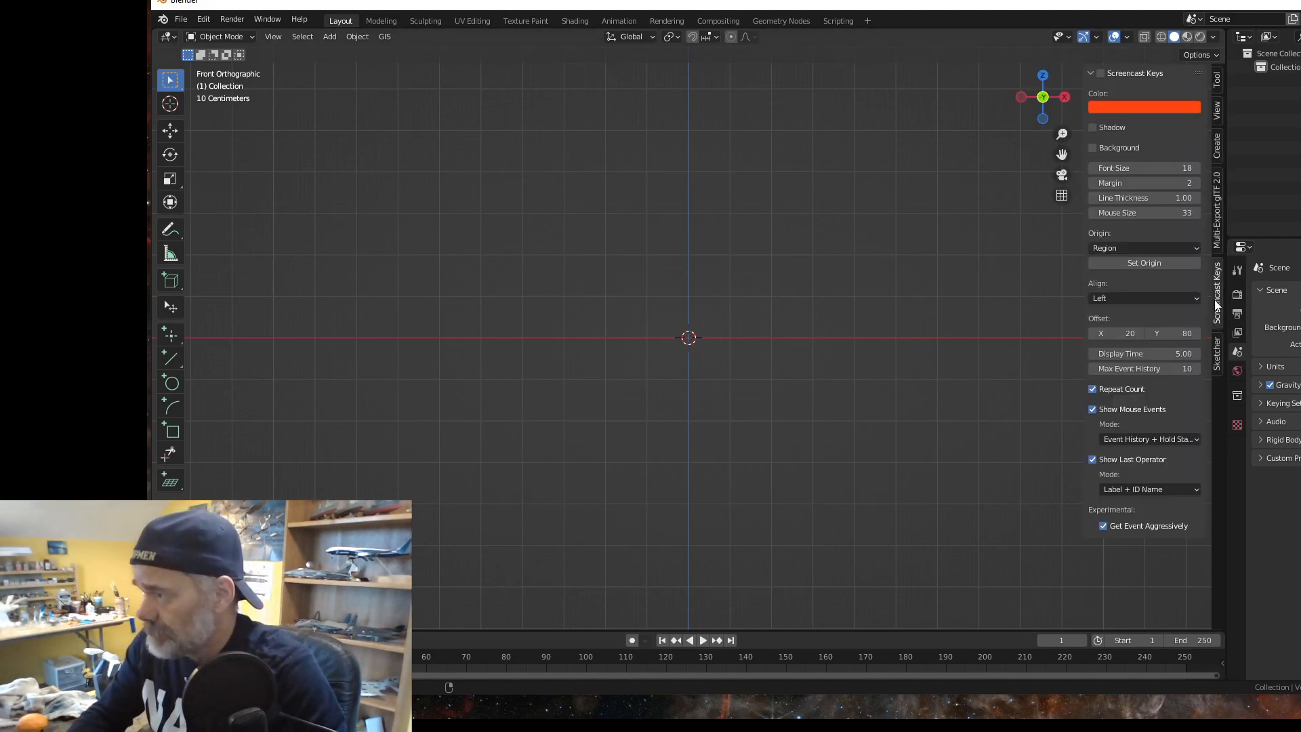
{"action": "left_click", "coordinate": [1101, 73]}
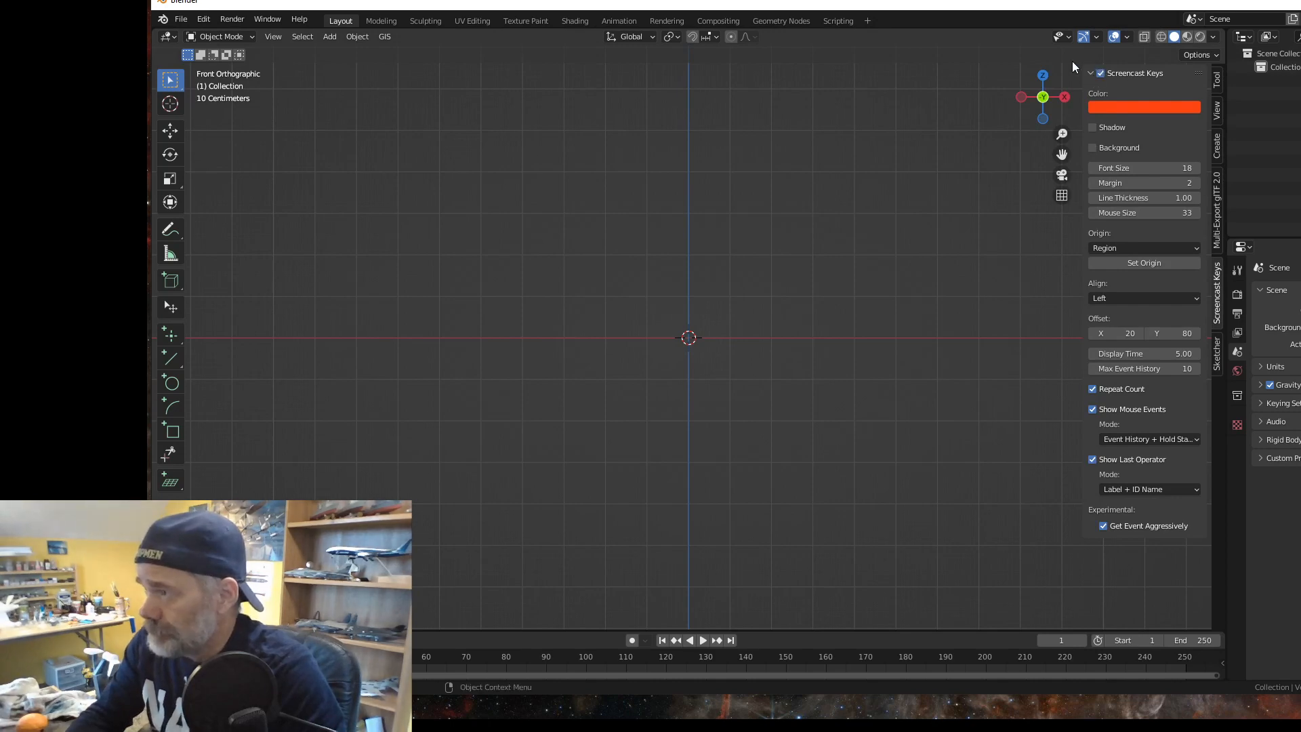
{"action": "left_click", "coordinate": [1218, 79]}
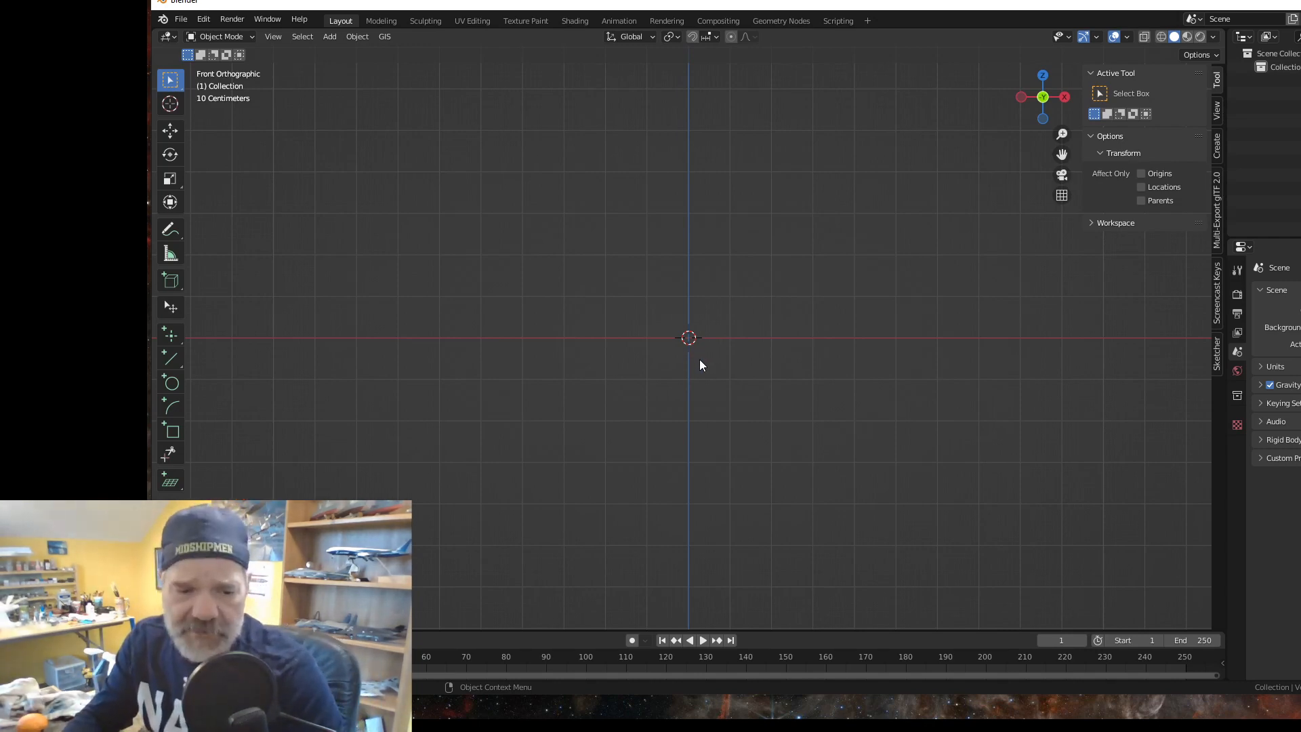
Step: Add a mesh cube at the world origin
{"action": "key", "text": "shift+a"}
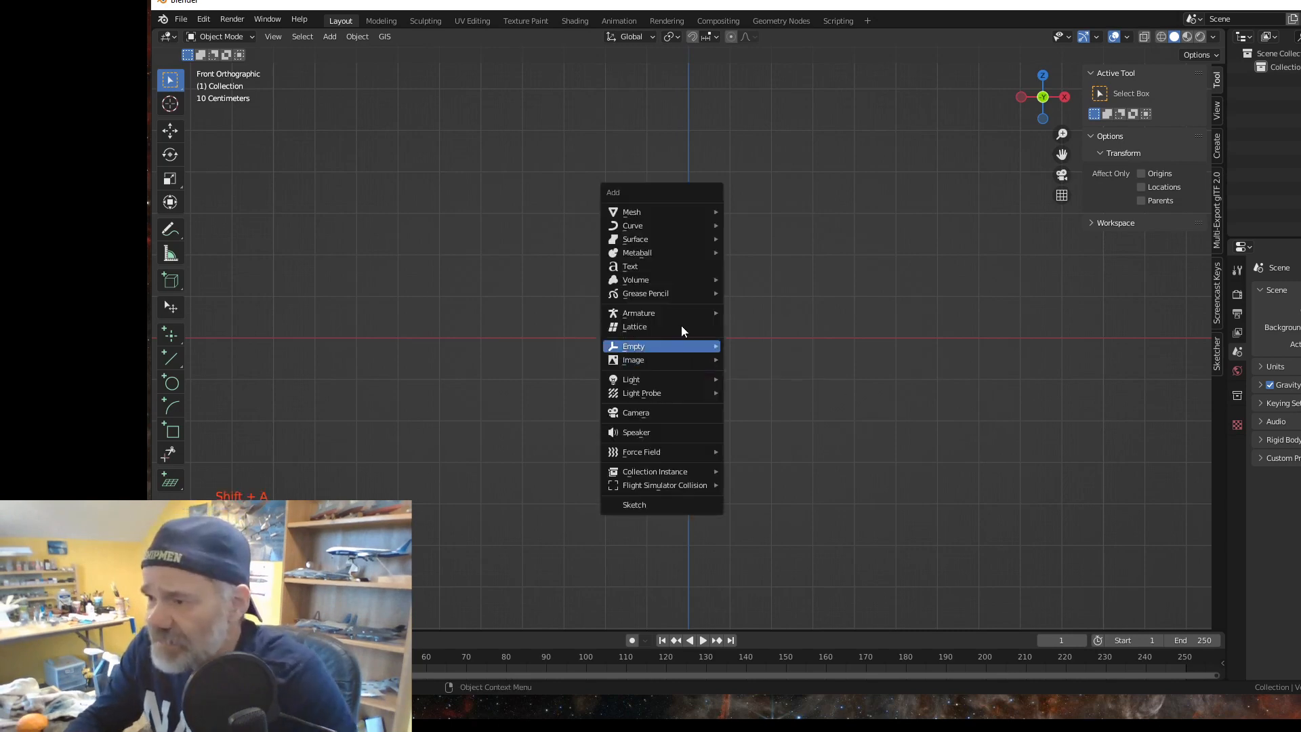
{"action": "mouse_move", "coordinate": [654, 207]}
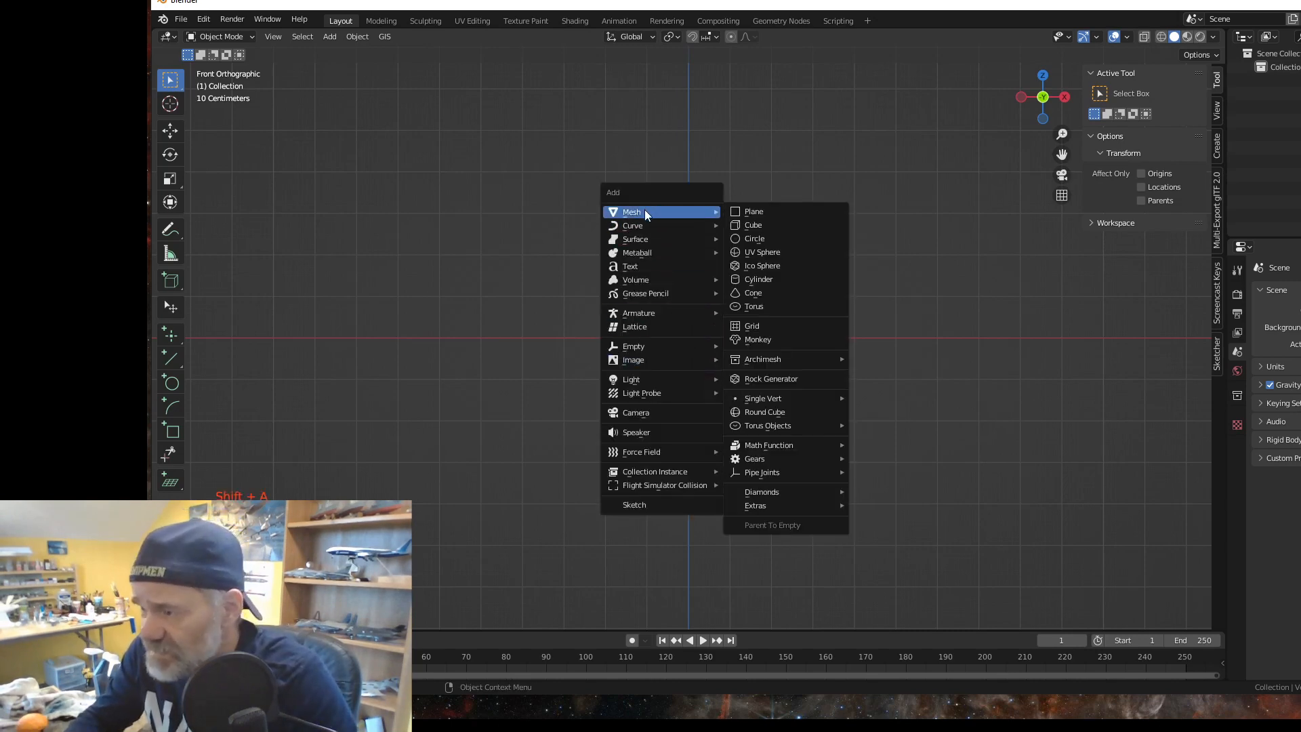
{"action": "left_click", "coordinate": [759, 225]}
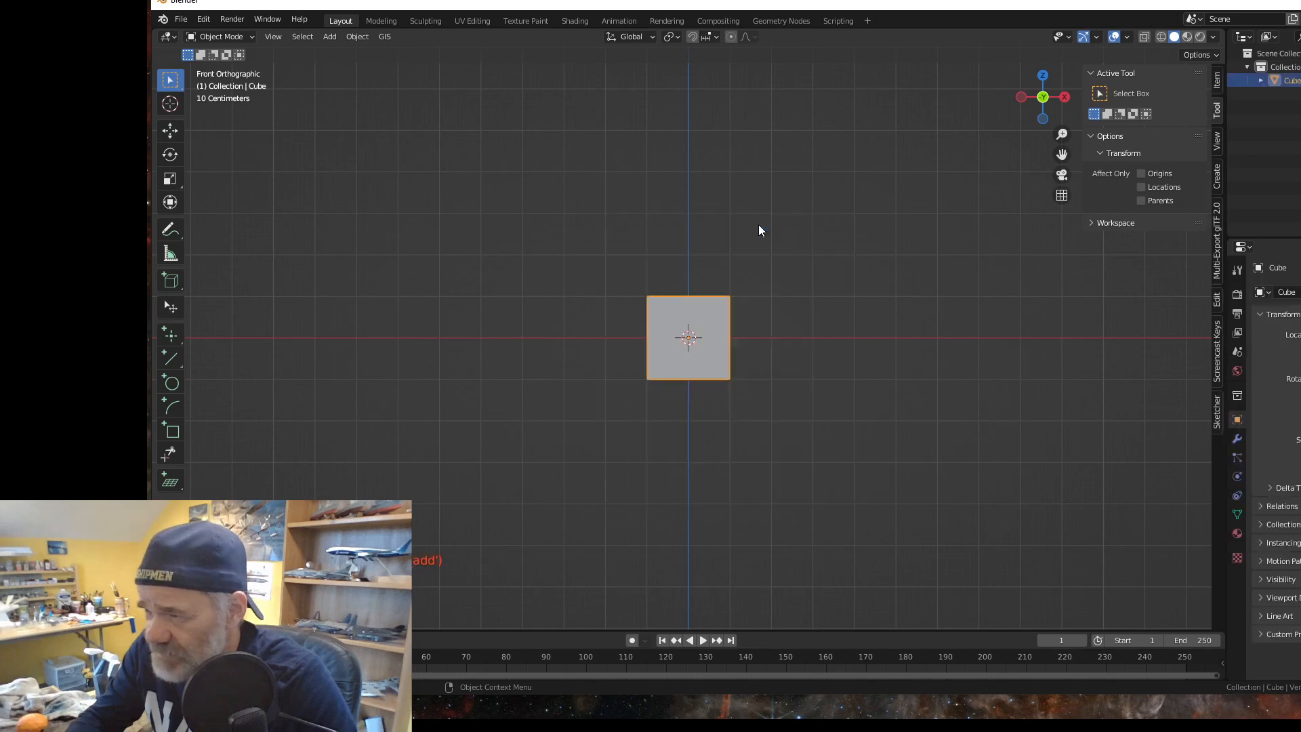
Step: Set the cube's X dimension to 103.632 m to match the secondary hull's overall length
{"action": "left_click", "coordinate": [1217, 81]}
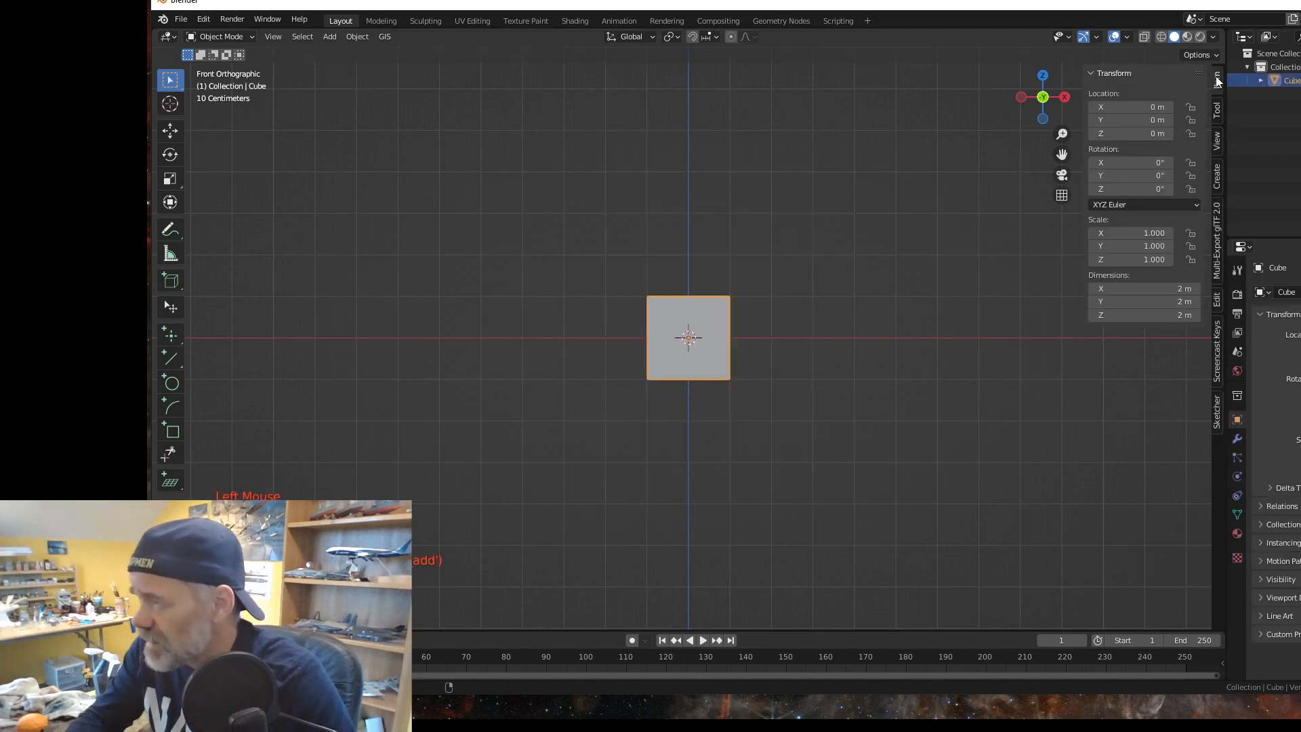
{"action": "double_click", "coordinate": [1139, 288]}
{"action": "type", "text": "10"}
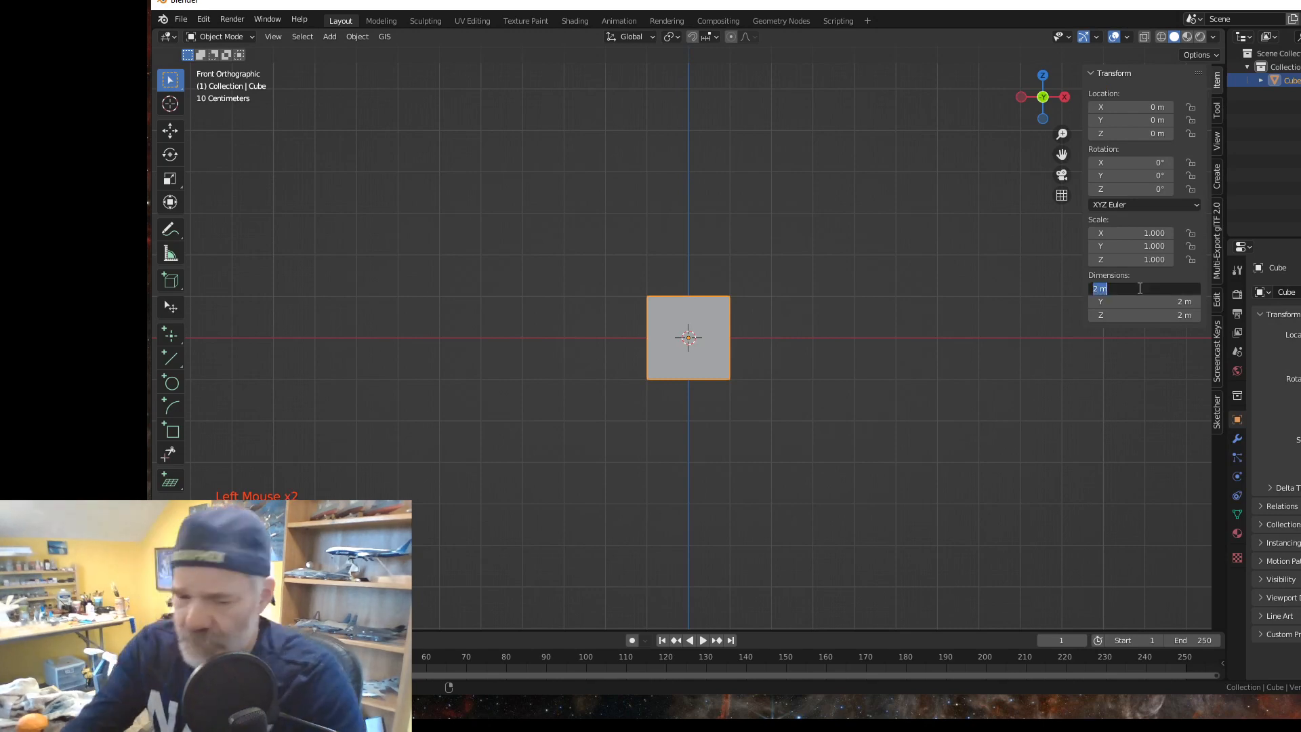
{"action": "type", "text": "3"}
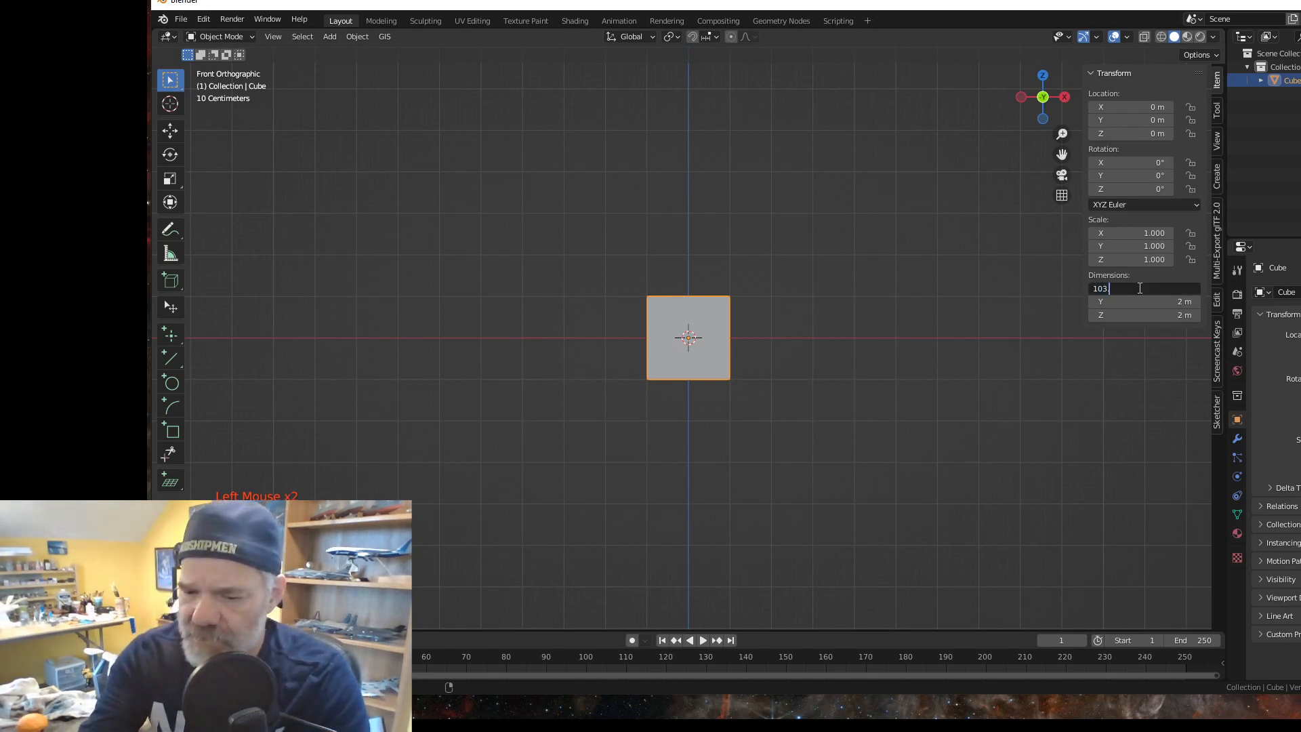
{"action": "type", "text": ".632"}
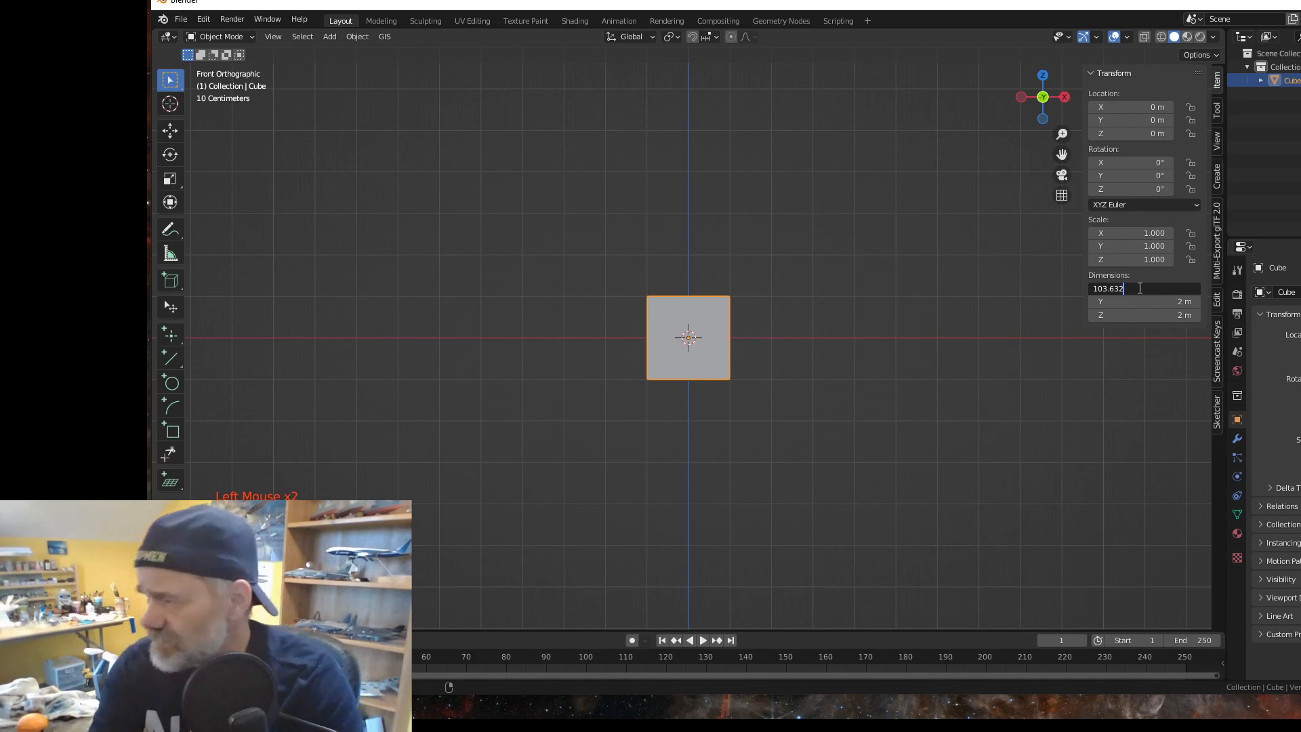
{"action": "key", "text": "Return"}
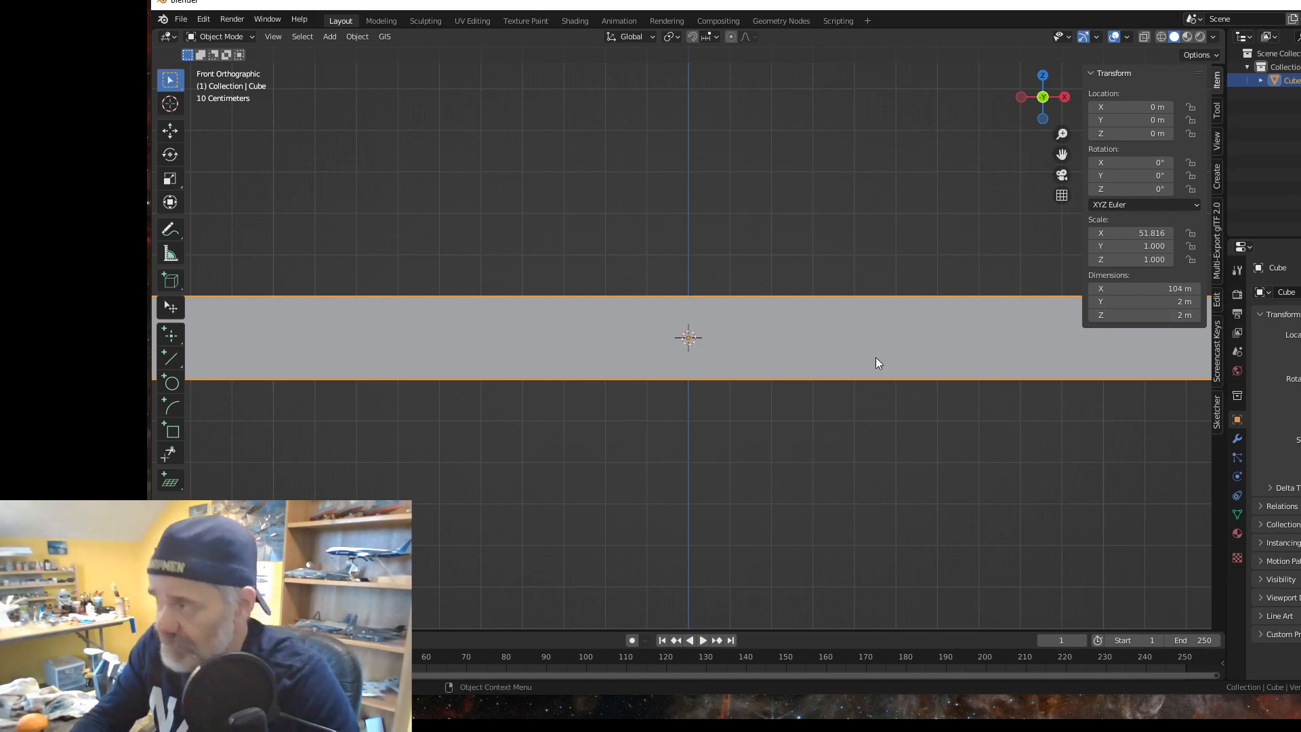
Step: Review the blueprint's hull views and Particulars table in the image viewer for the secondary hull's maximum diameter, and return to Blender
{"action": "key", "text": "alt+Tab"}
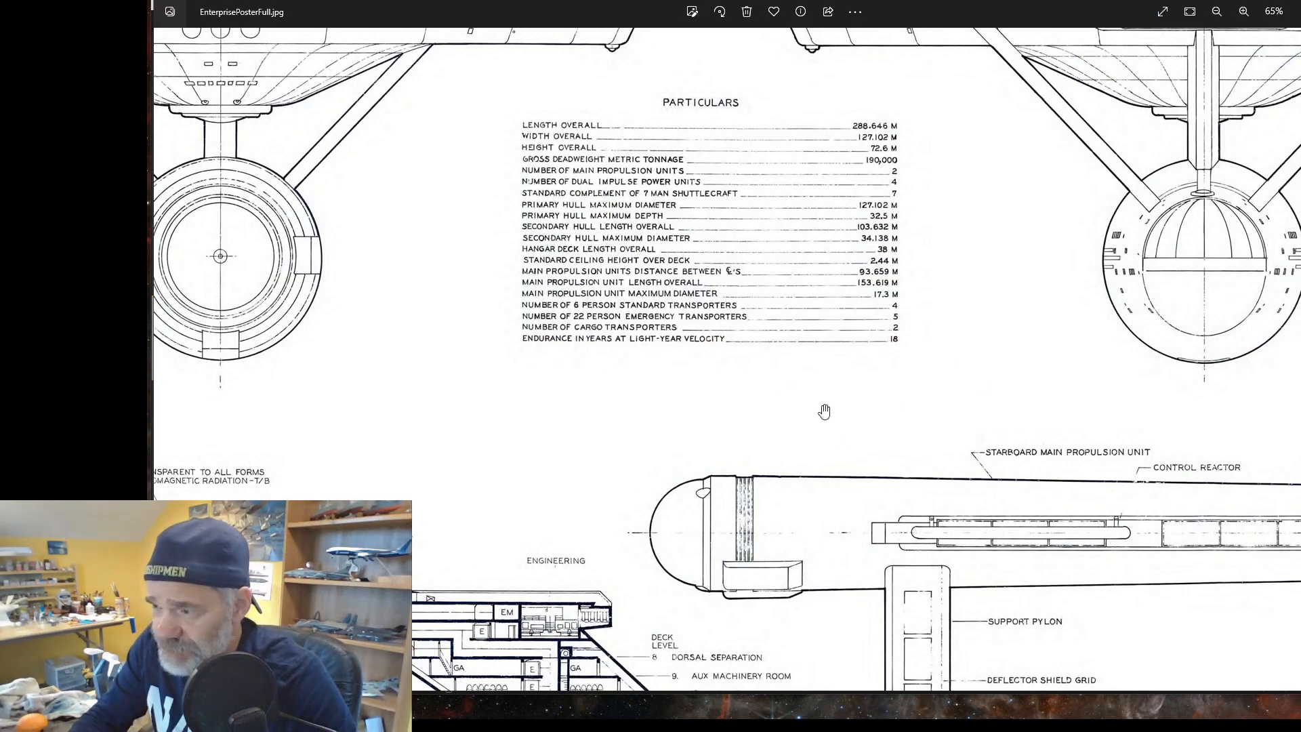
{"action": "scroll", "coordinate": [725, 336], "scroll_direction": "down", "scroll_amount": 2}
{"action": "scroll", "coordinate": [725, 337], "scroll_direction": "down", "scroll_amount": 1}
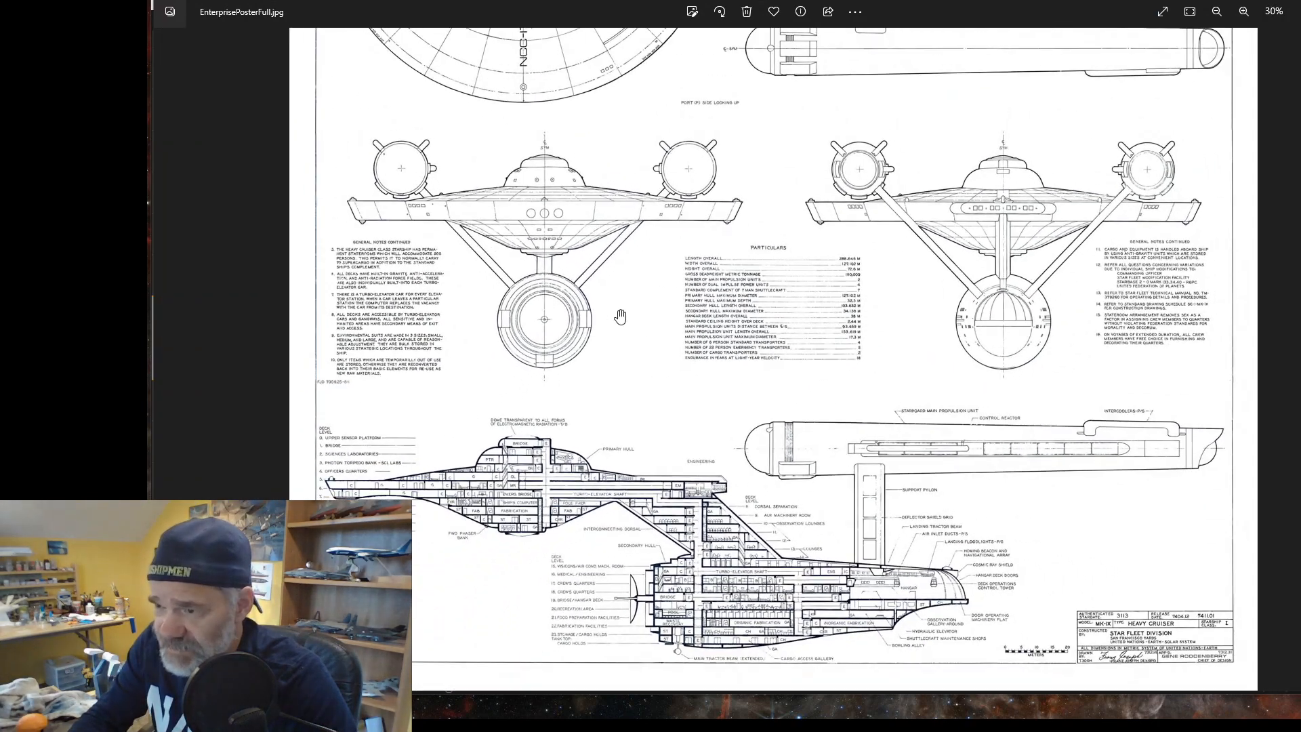
{"action": "scroll", "coordinate": [639, 298], "scroll_direction": "down", "scroll_amount": 2}
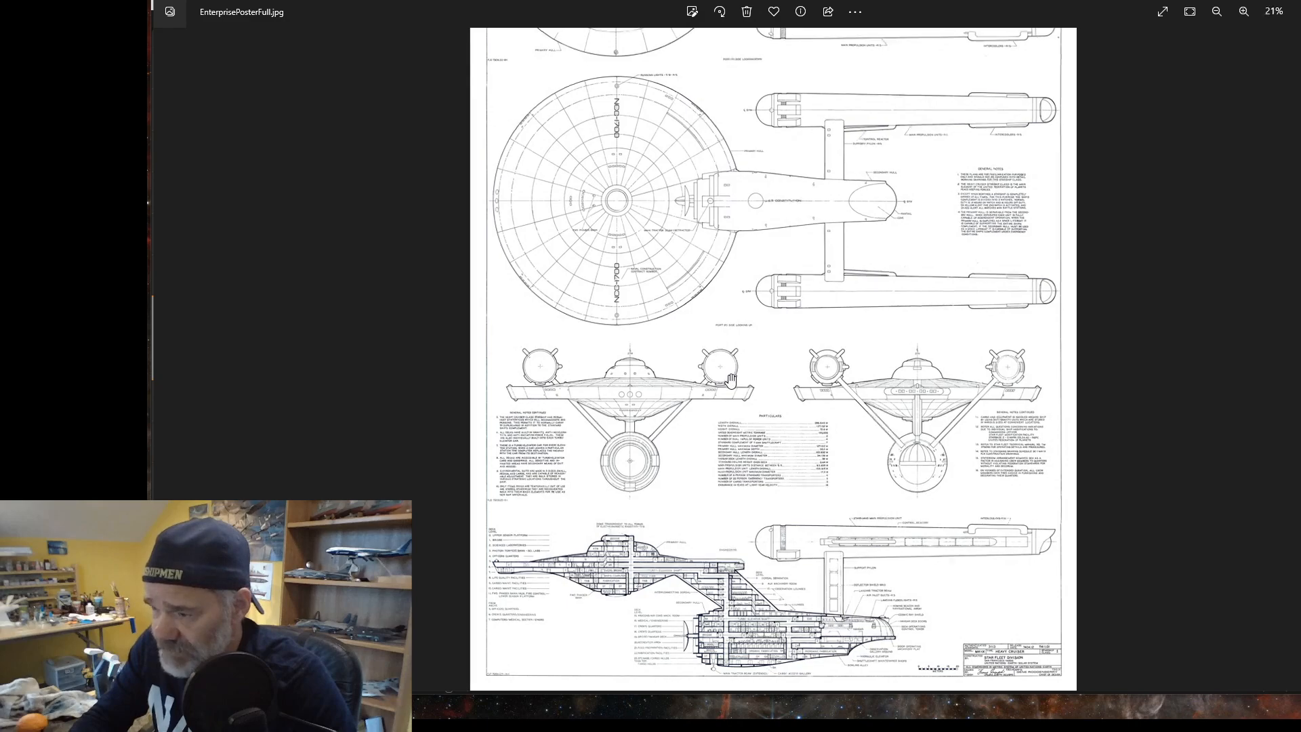
{"action": "scroll", "coordinate": [775, 482], "scroll_direction": "up", "scroll_amount": 5}
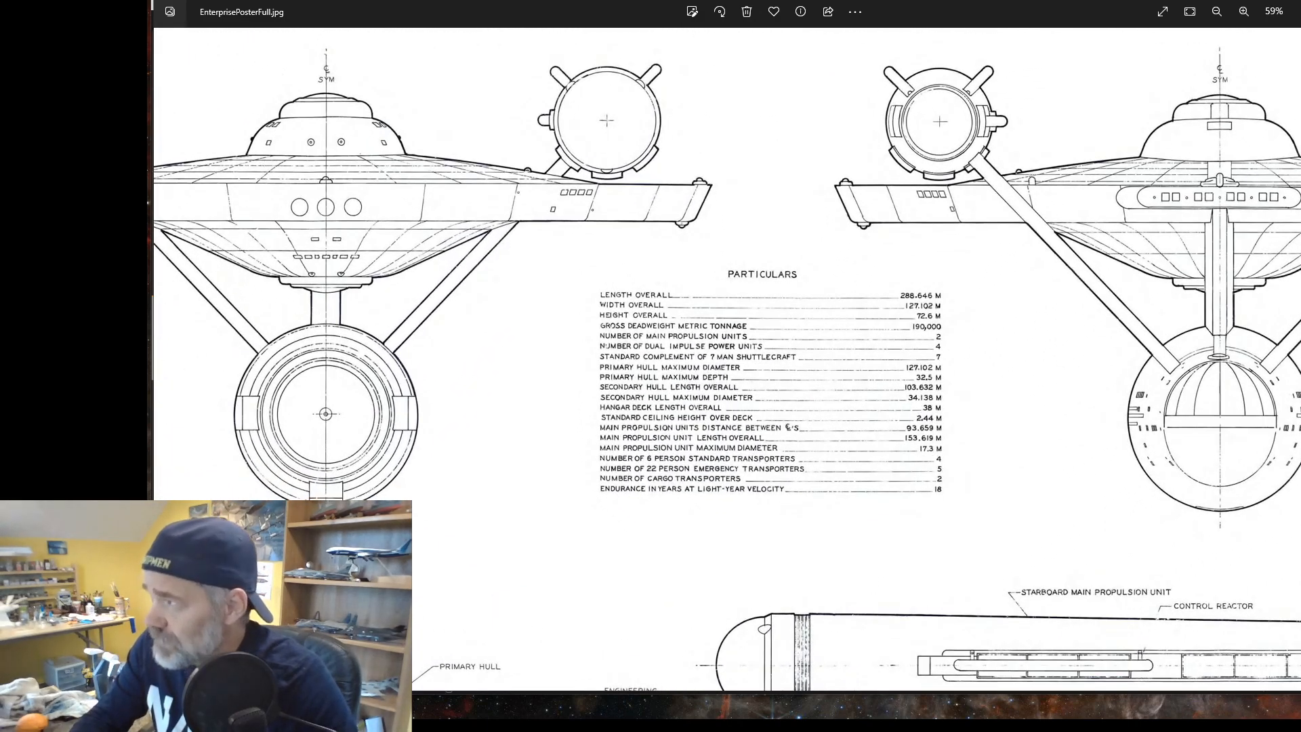
{"action": "key", "text": "alt+Tab"}
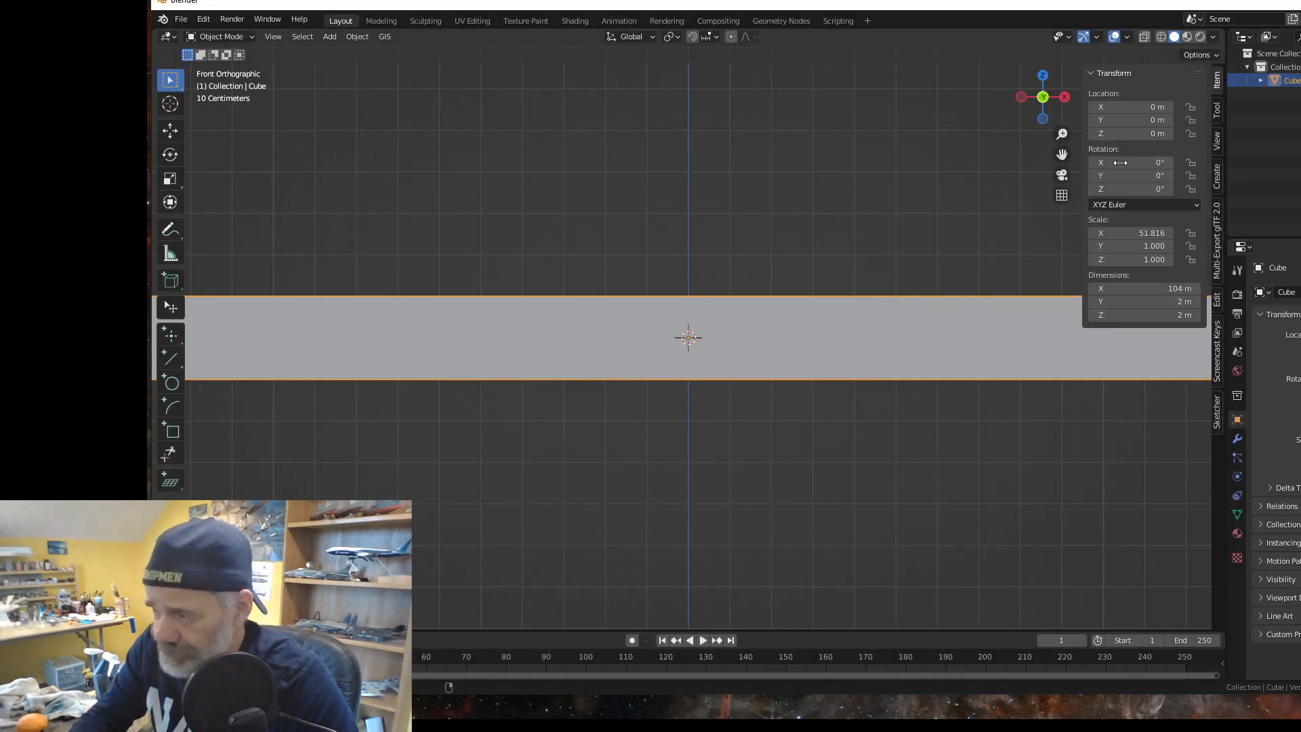
Step: Set the cube's Y dimension to 34.138 m, rechecking the secondary hull's maximum diameter on the blueprint
{"action": "left_click", "coordinate": [1146, 301]}
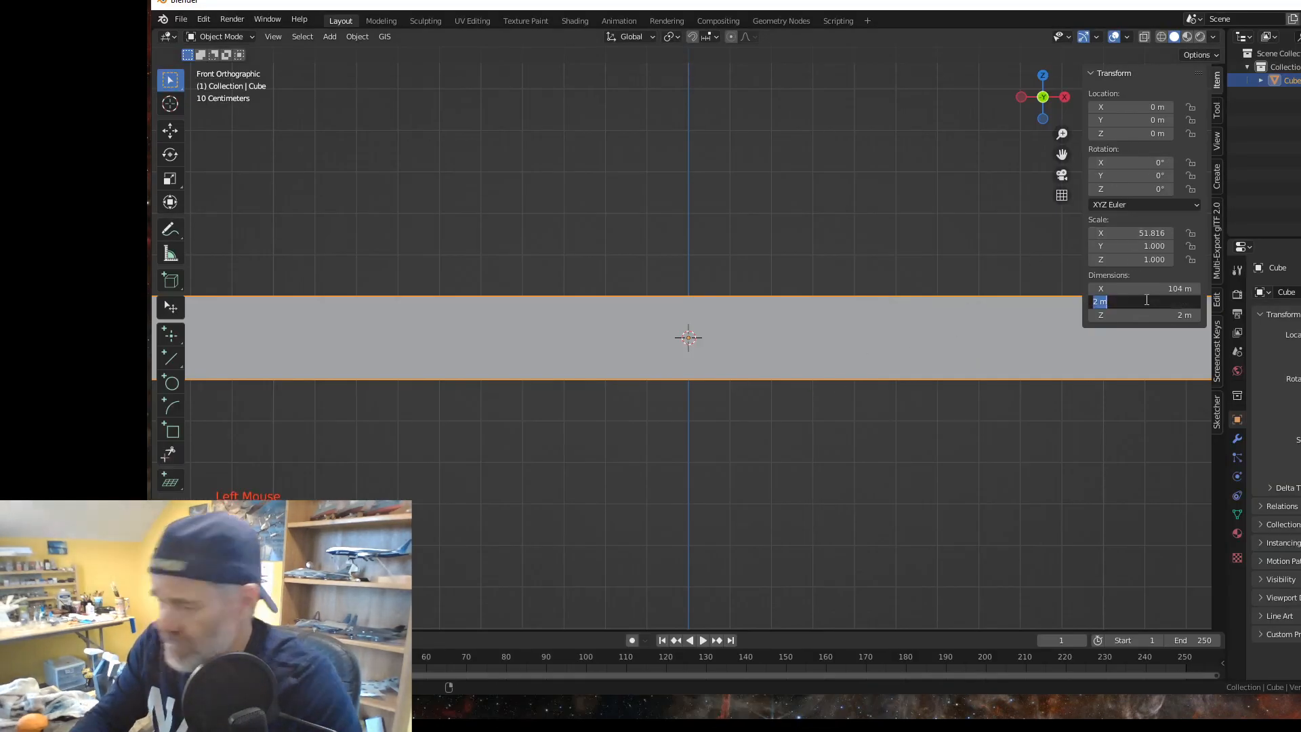
{"action": "type", "text": "134"}
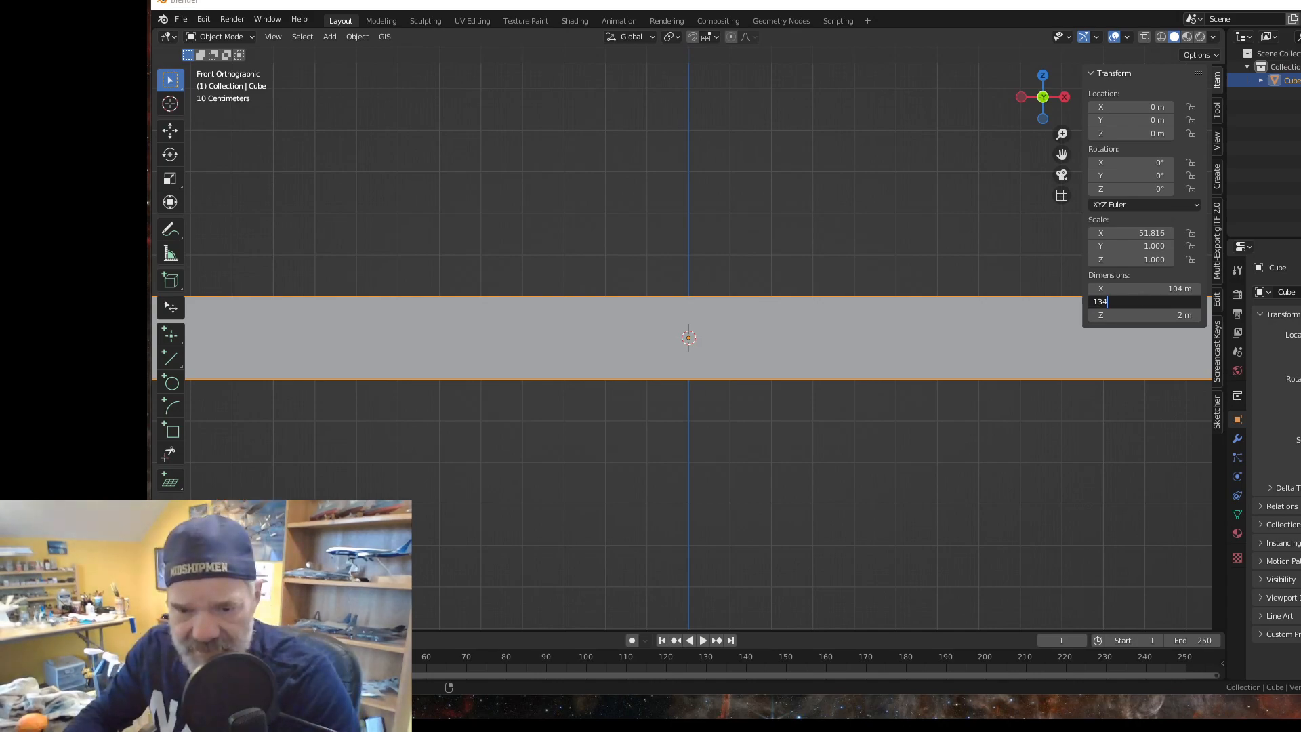
{"action": "key", "text": "alt+Tab"}
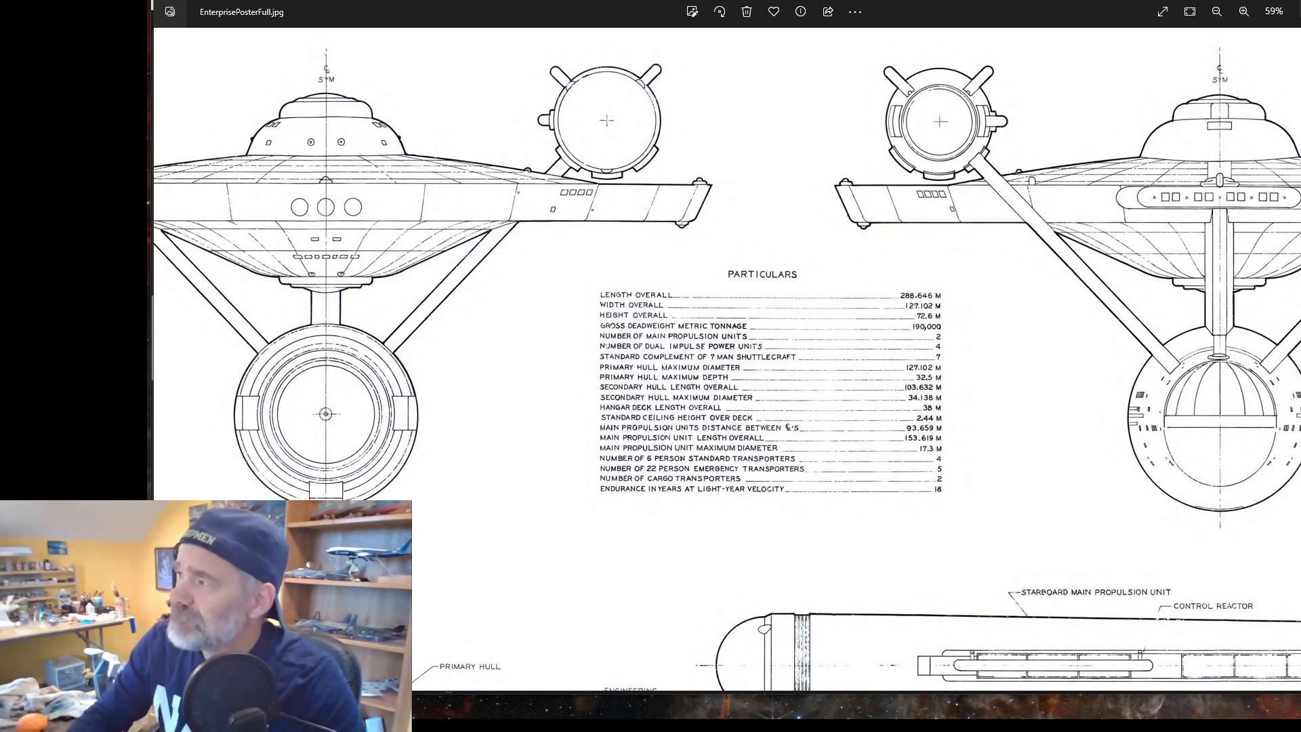
{"action": "key", "text": "alt+Tab"}
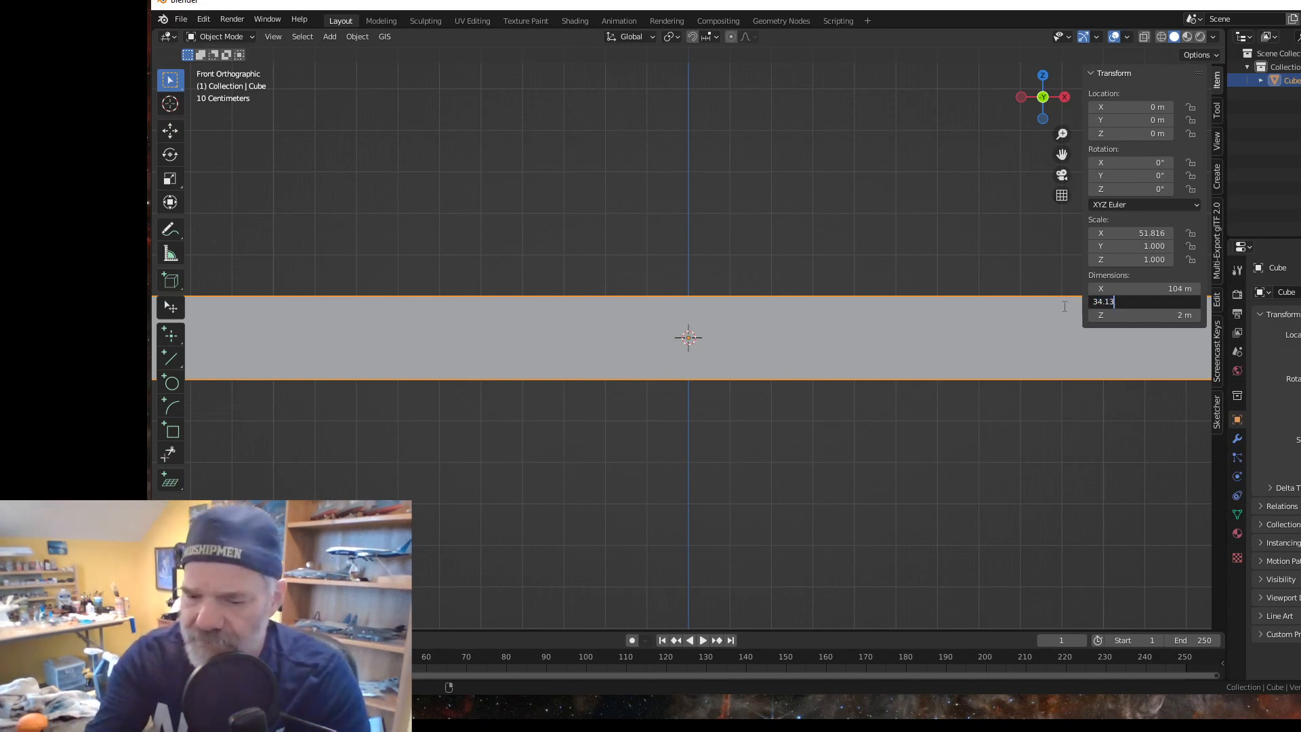
{"action": "type", "text": ".138"}
{"action": "key", "text": "Return"}
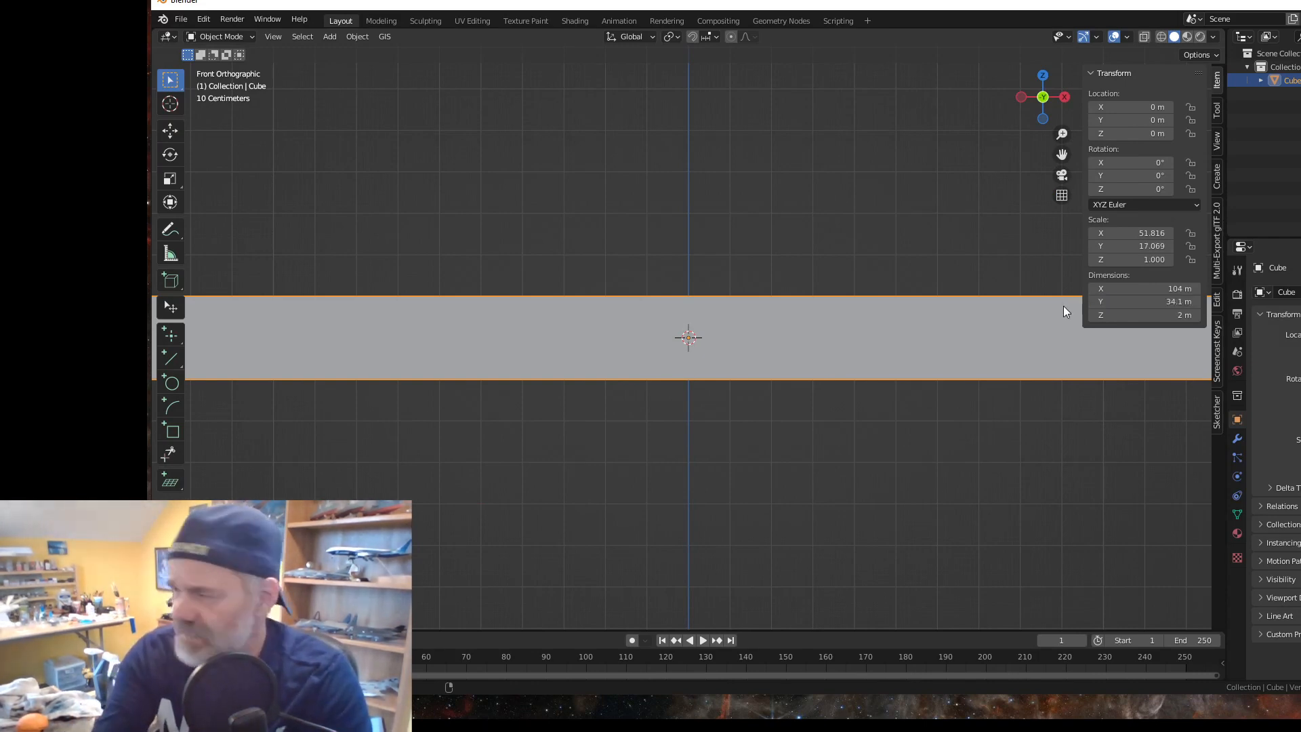
Step: Set the cube's Z dimension to 34.138 m to match the secondary hull's maximum diameter
{"action": "left_click", "coordinate": [1111, 316]}
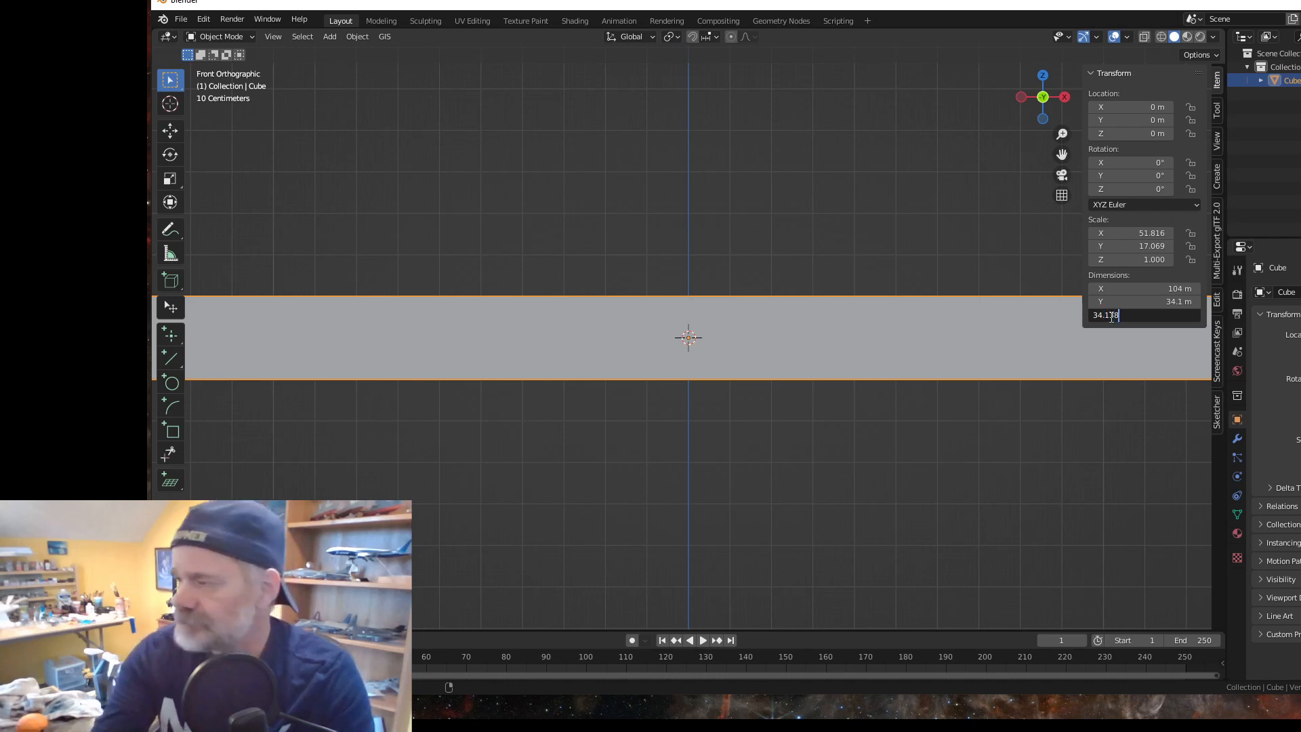
{"action": "key", "text": "Return"}
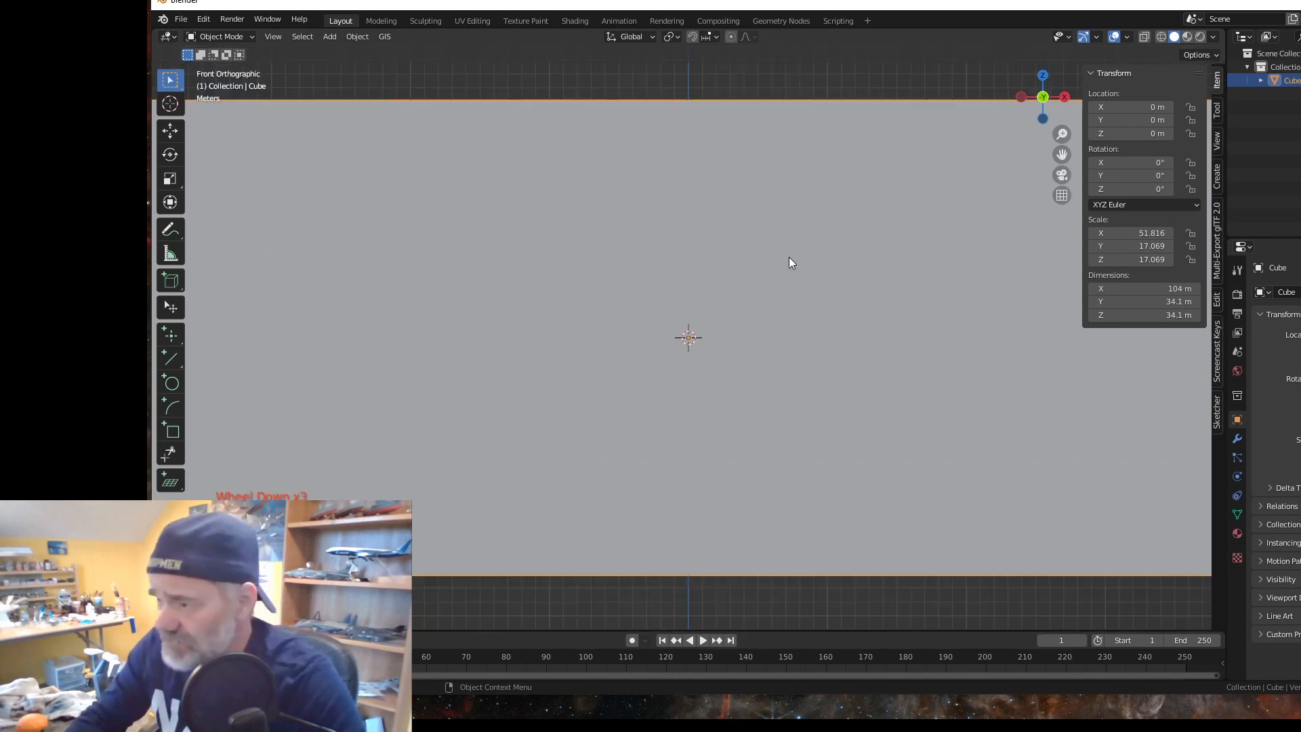
{"action": "scroll", "coordinate": [790, 264], "scroll_direction": "down", "scroll_amount": 5}
{"action": "scroll", "coordinate": [792, 267], "scroll_direction": "up", "scroll_amount": 1}
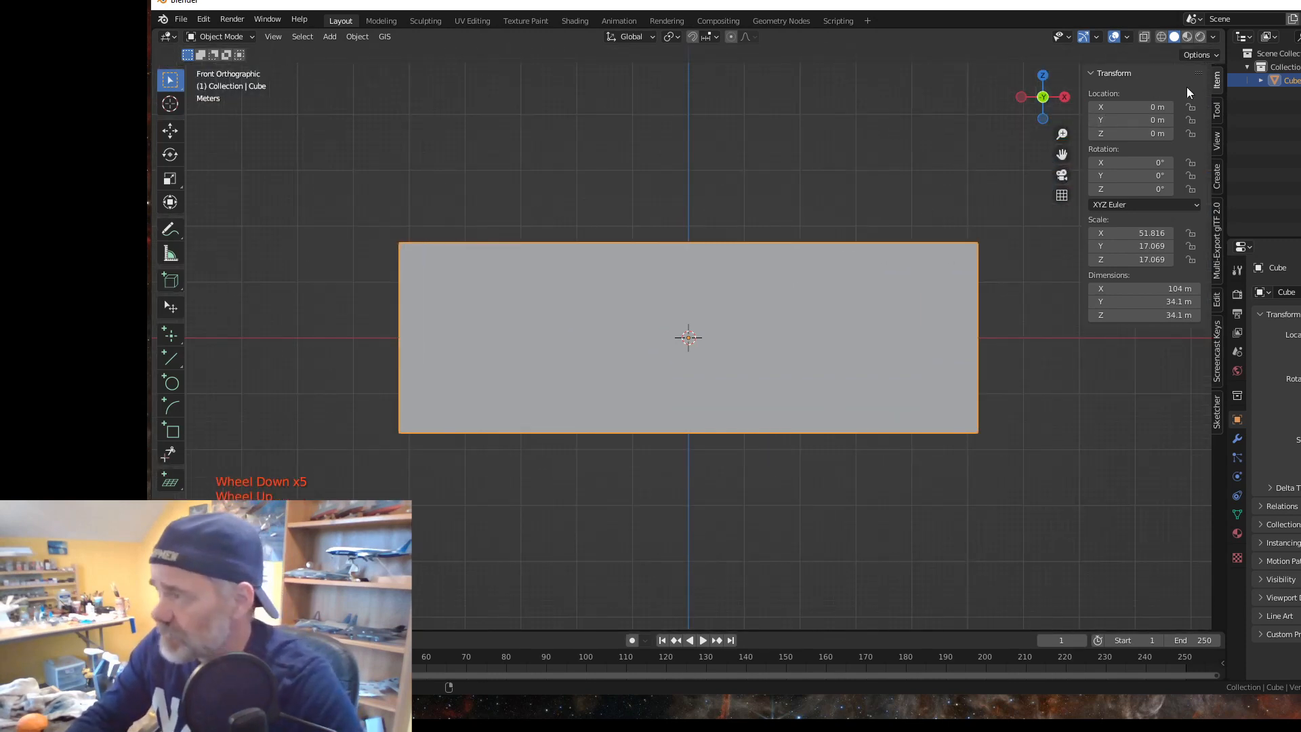
Step: Check the viewport's clip end distance in the view settings
{"action": "left_click", "coordinate": [1217, 143]}
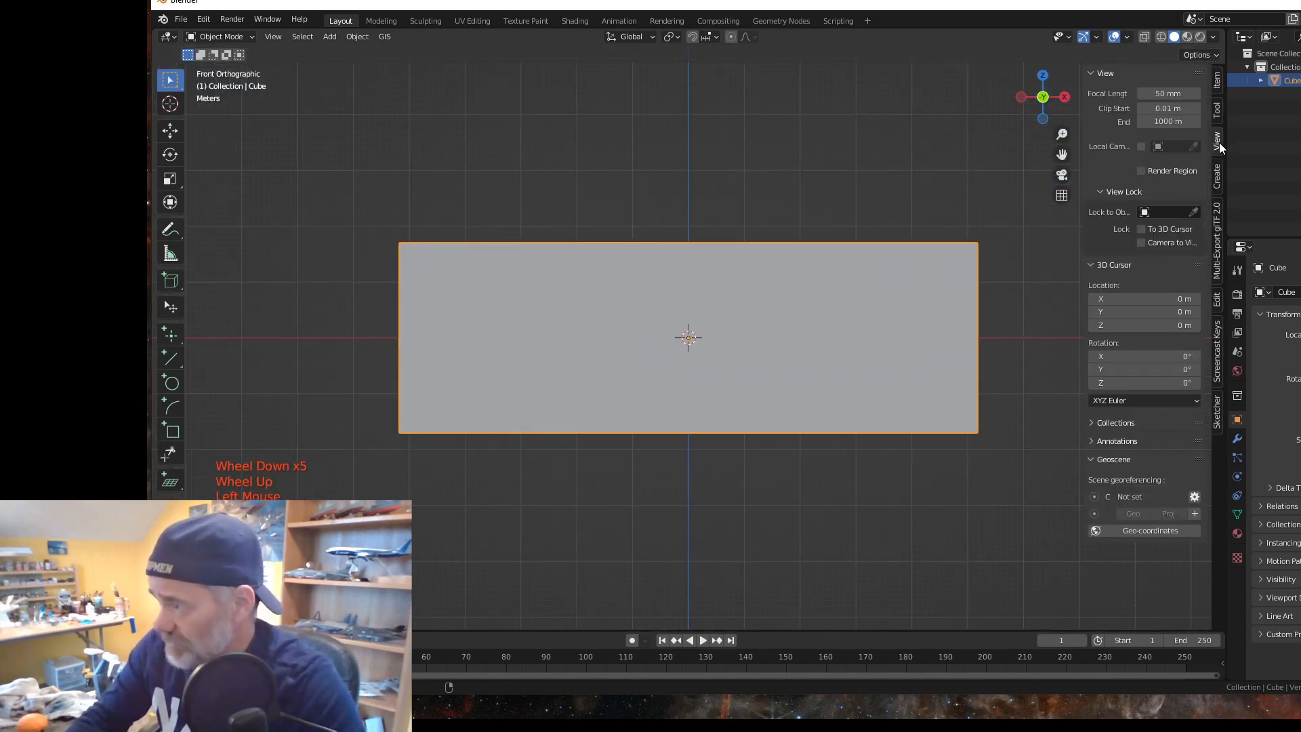
{"action": "double_click", "coordinate": [1164, 120]}
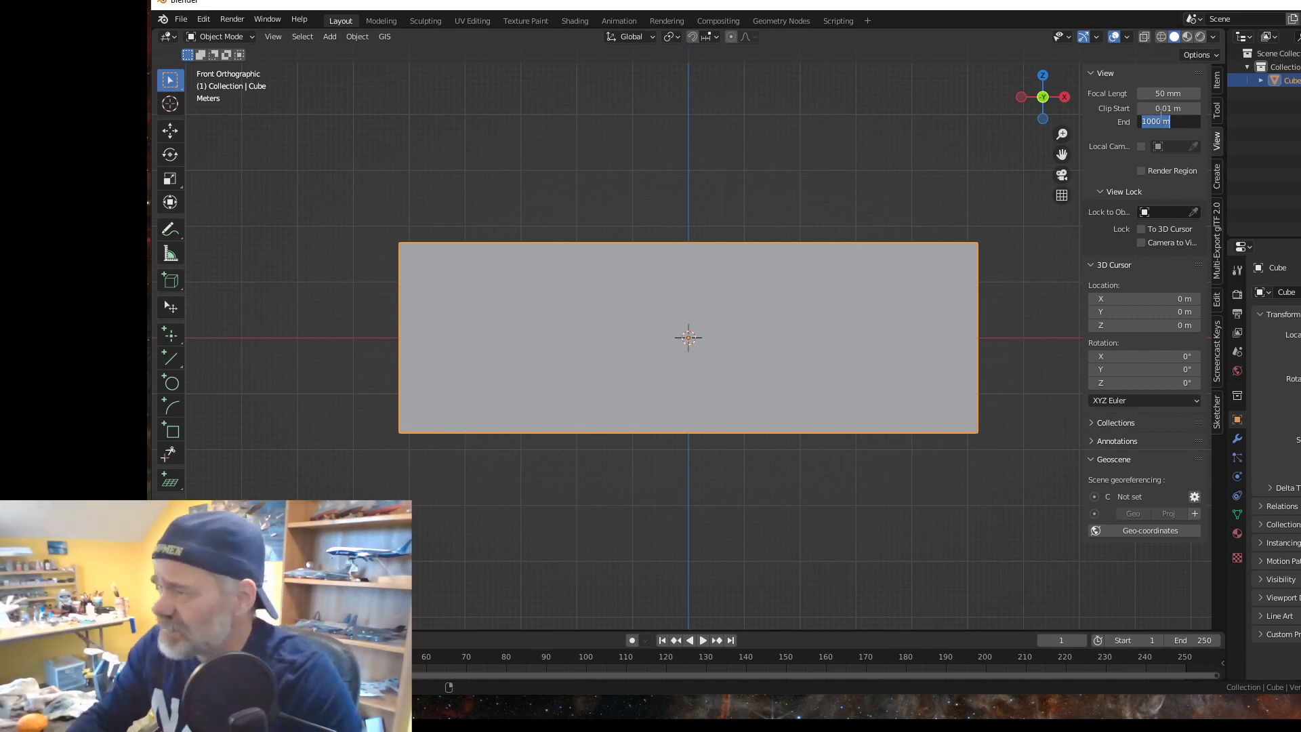
{"action": "left_click", "coordinate": [1018, 193]}
Step: Turn on X-ray display so the cube can be seen through in the viewport
{"action": "scroll", "coordinate": [870, 327], "scroll_direction": "down", "scroll_amount": 5}
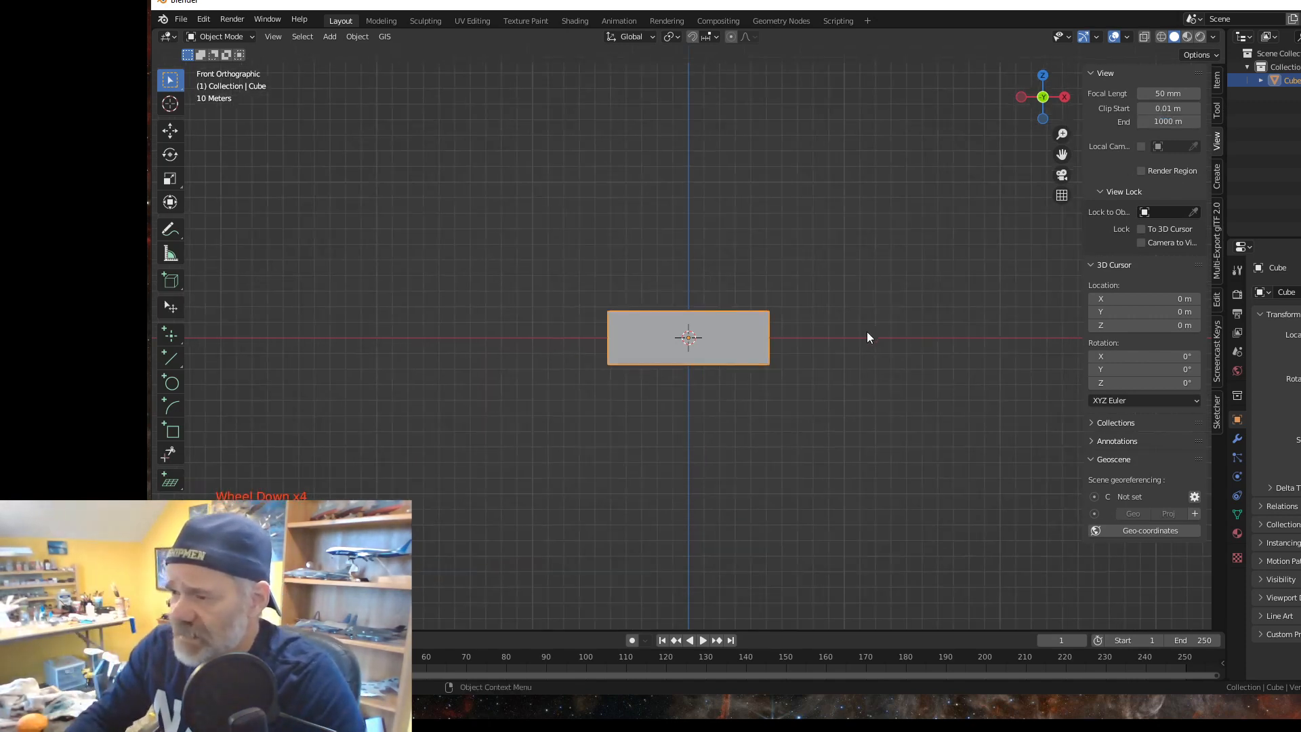
{"action": "scroll", "coordinate": [861, 337], "scroll_direction": "up", "scroll_amount": 2}
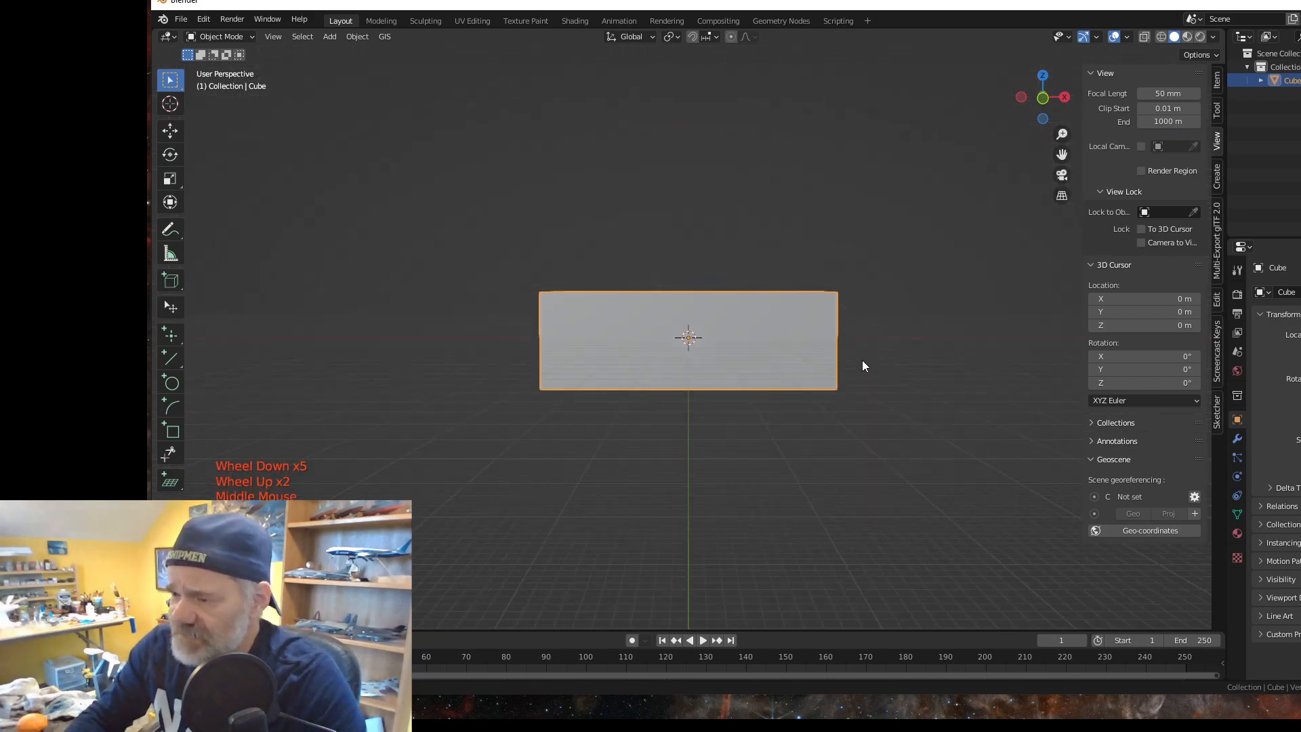
{"action": "middle_click_drag", "start_coordinate": [862, 360], "coordinate": [881, 383]}
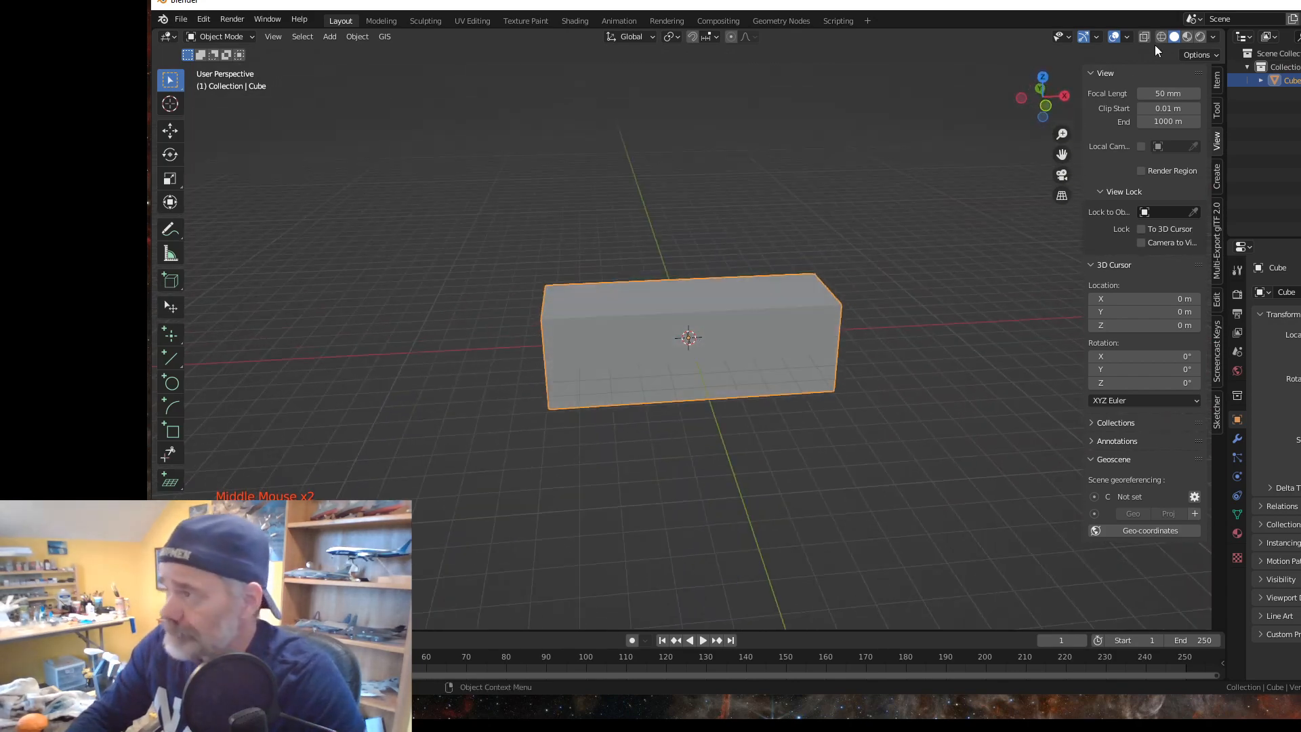
{"action": "left_click", "coordinate": [1145, 37]}
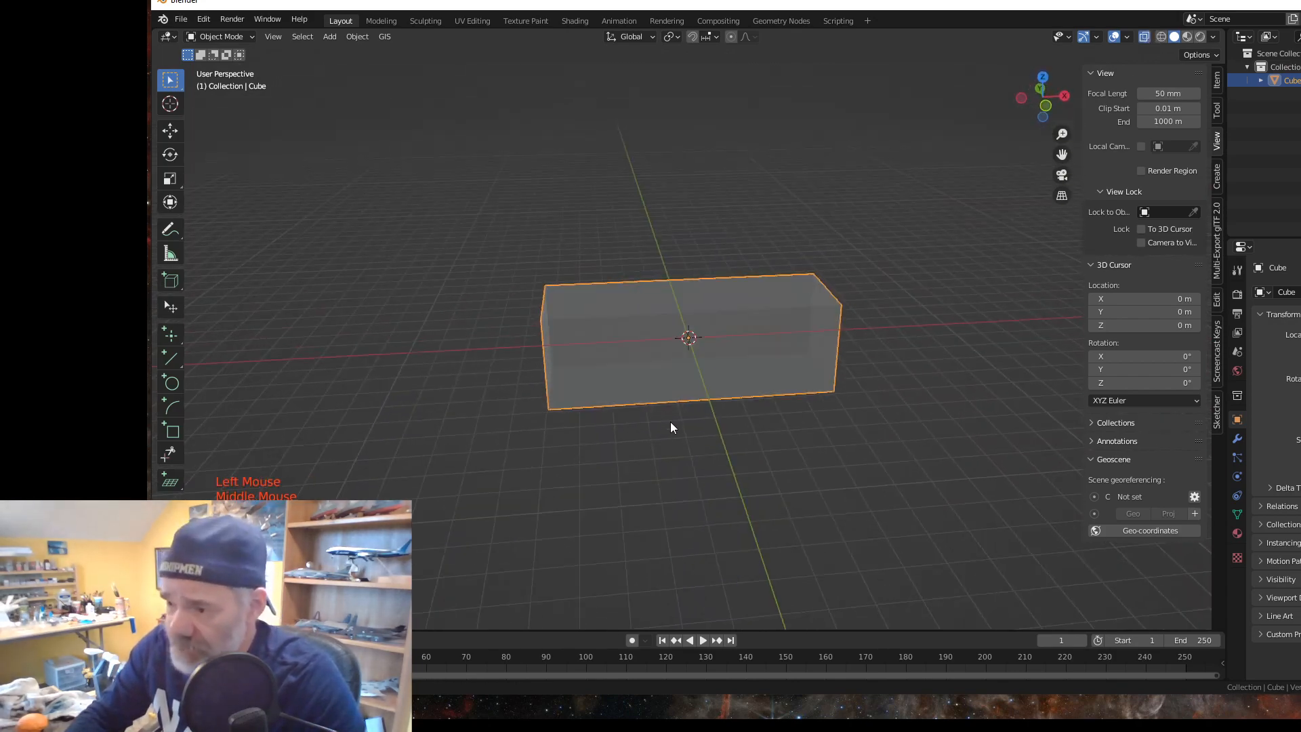
{"action": "mouse_move", "coordinate": [671, 428]}
{"action": "middle_mouse_down"}
{"action": "mouse_move", "coordinate": [625, 453]}
{"action": "mouse_move", "coordinate": [720, 406]}
{"action": "mouse_move", "coordinate": [714, 377]}
{"action": "mouse_move", "coordinate": [650, 426]}
{"action": "middle_mouse_up"}
{"action": "scroll", "coordinate": [652, 423], "scroll_direction": "down", "scroll_amount": 1}
Step: In front view, add EnterprisePosterFull.jpg from C:\3DModels\Enterprise as a reference image aligned to the view
{"action": "key", "text": "grave"}
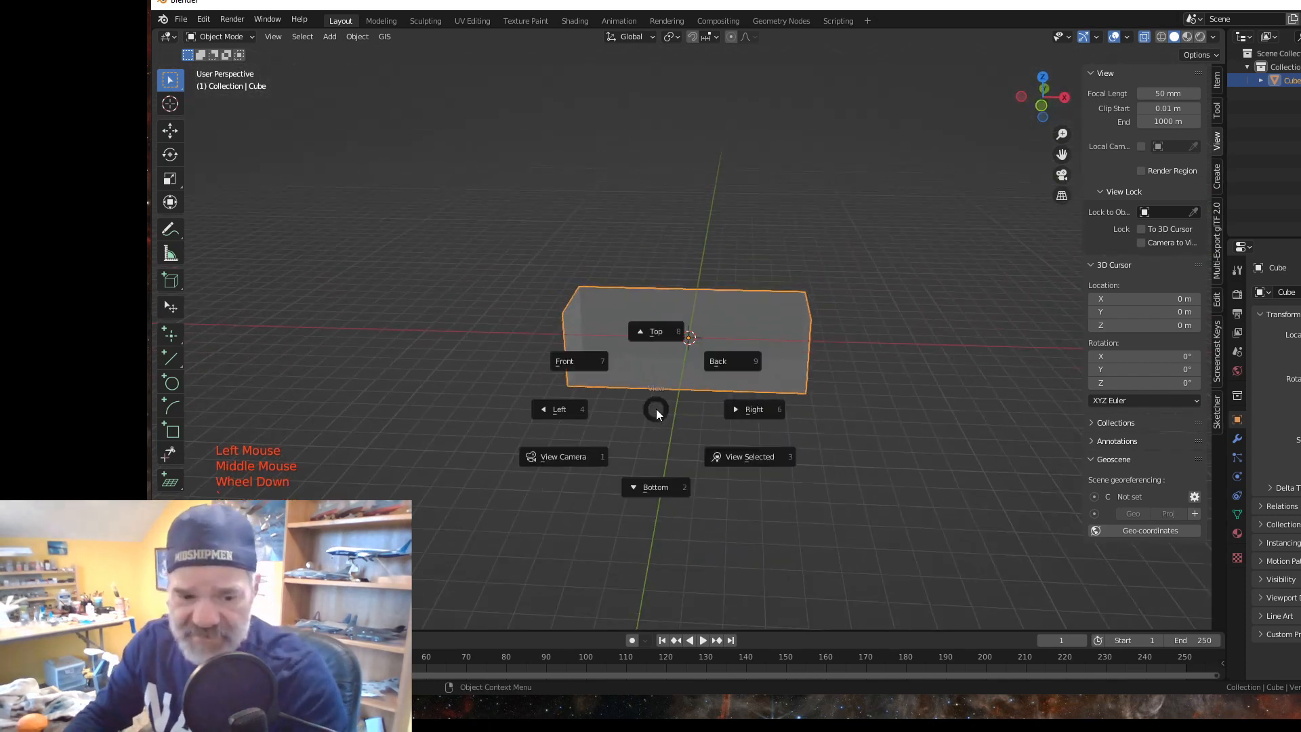
{"action": "key", "text": "f"}
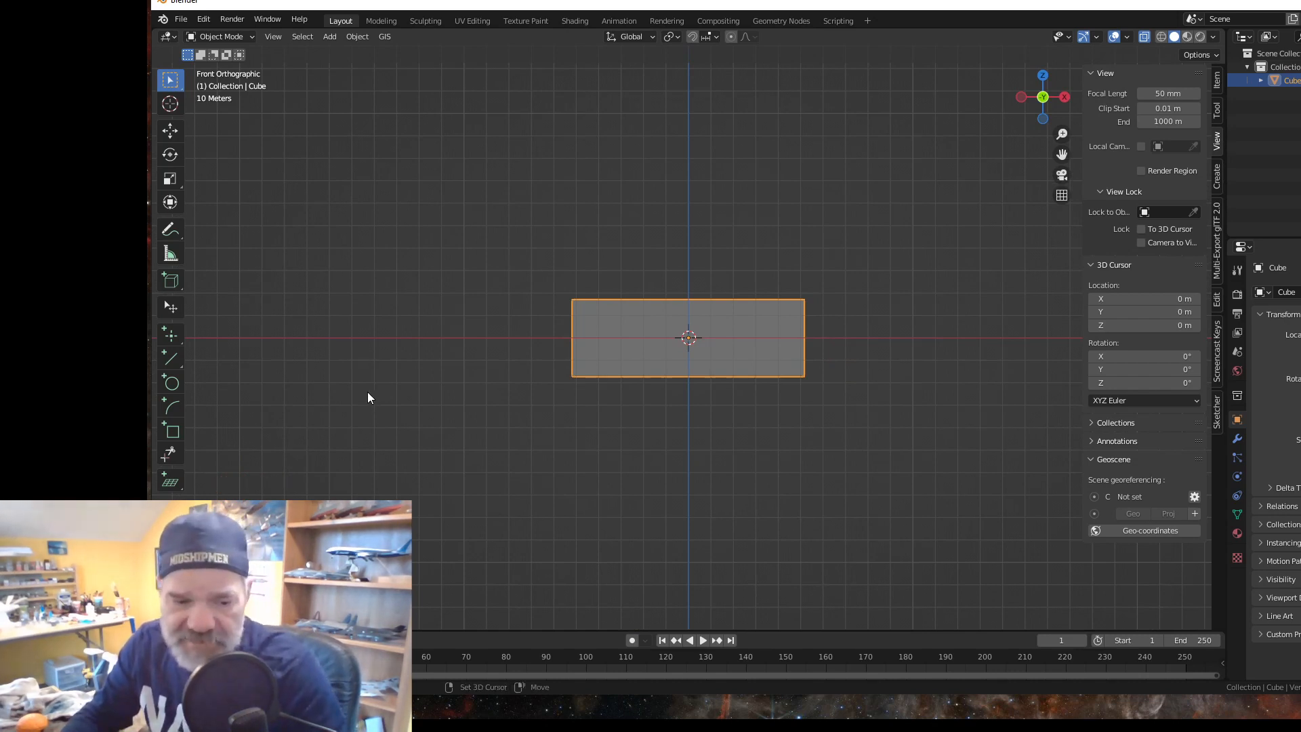
{"action": "key", "text": "shift+a"}
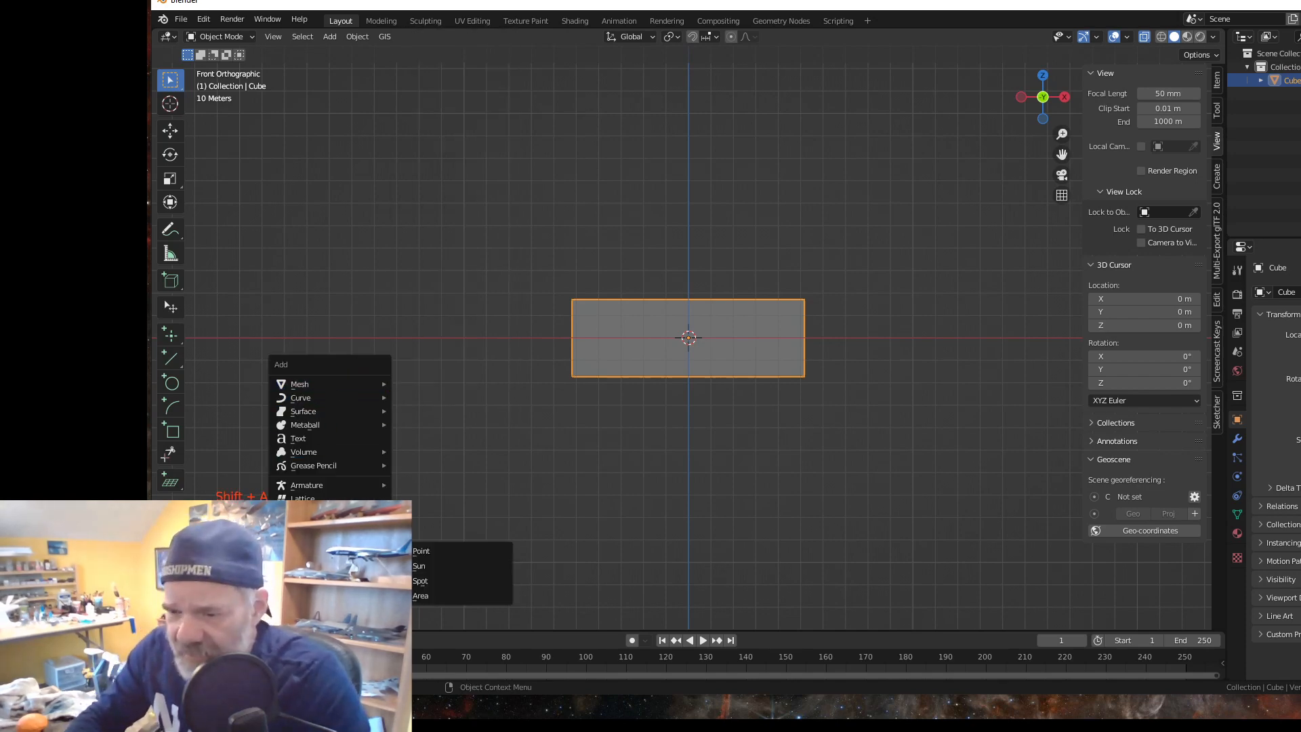
{"action": "mouse_move", "coordinate": [325, 532]}
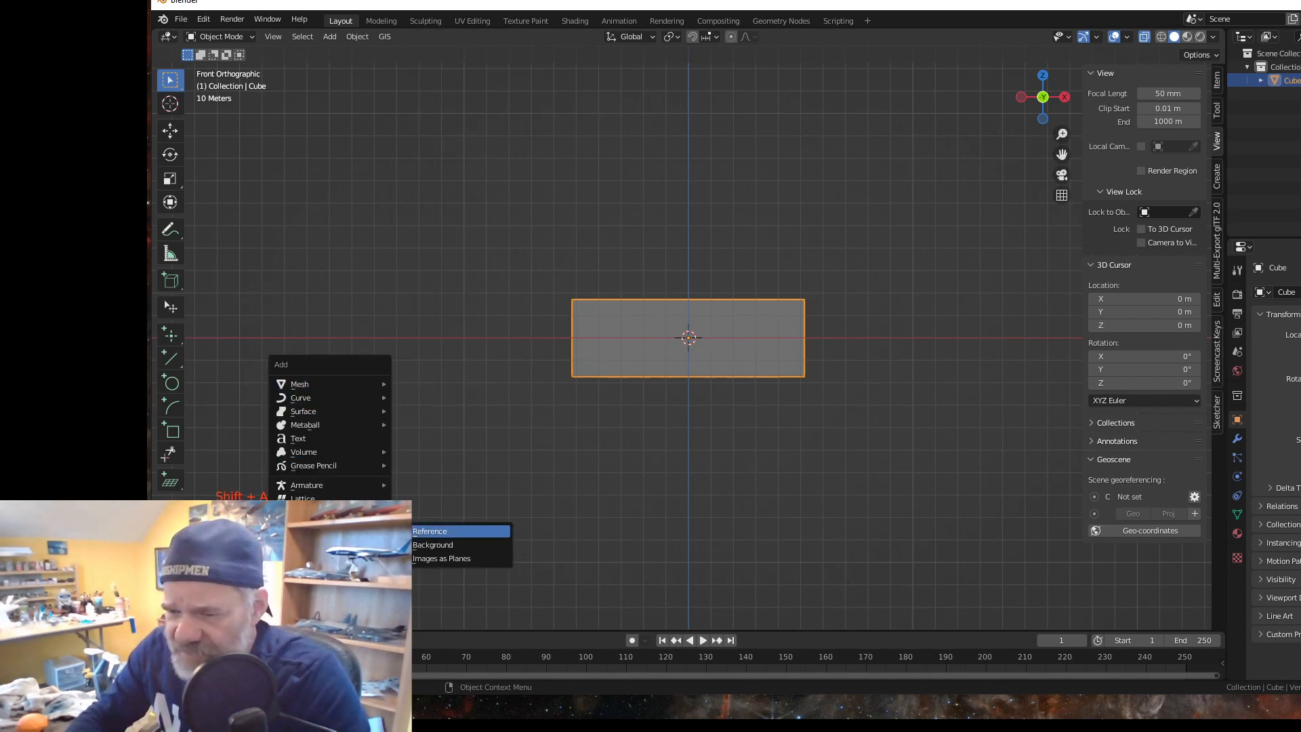
{"action": "left_click", "coordinate": [431, 533]}
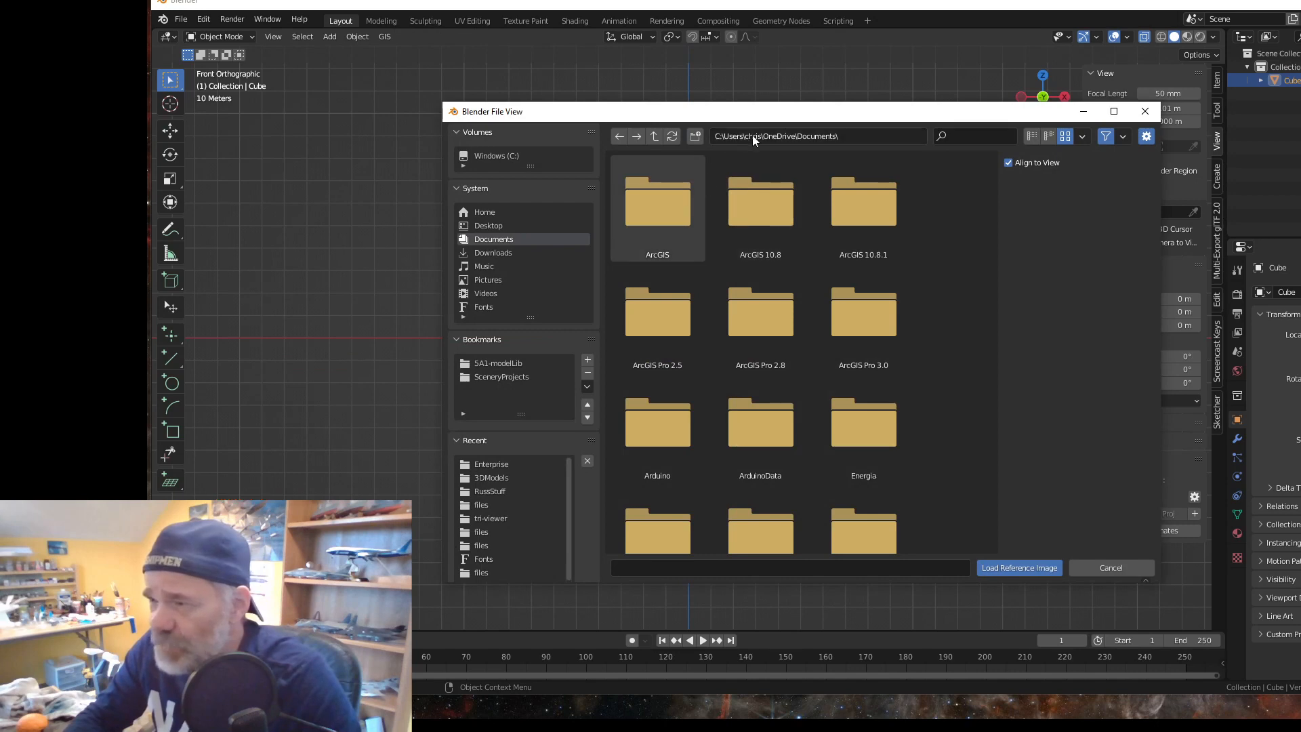
{"action": "left_click", "coordinate": [489, 477]}
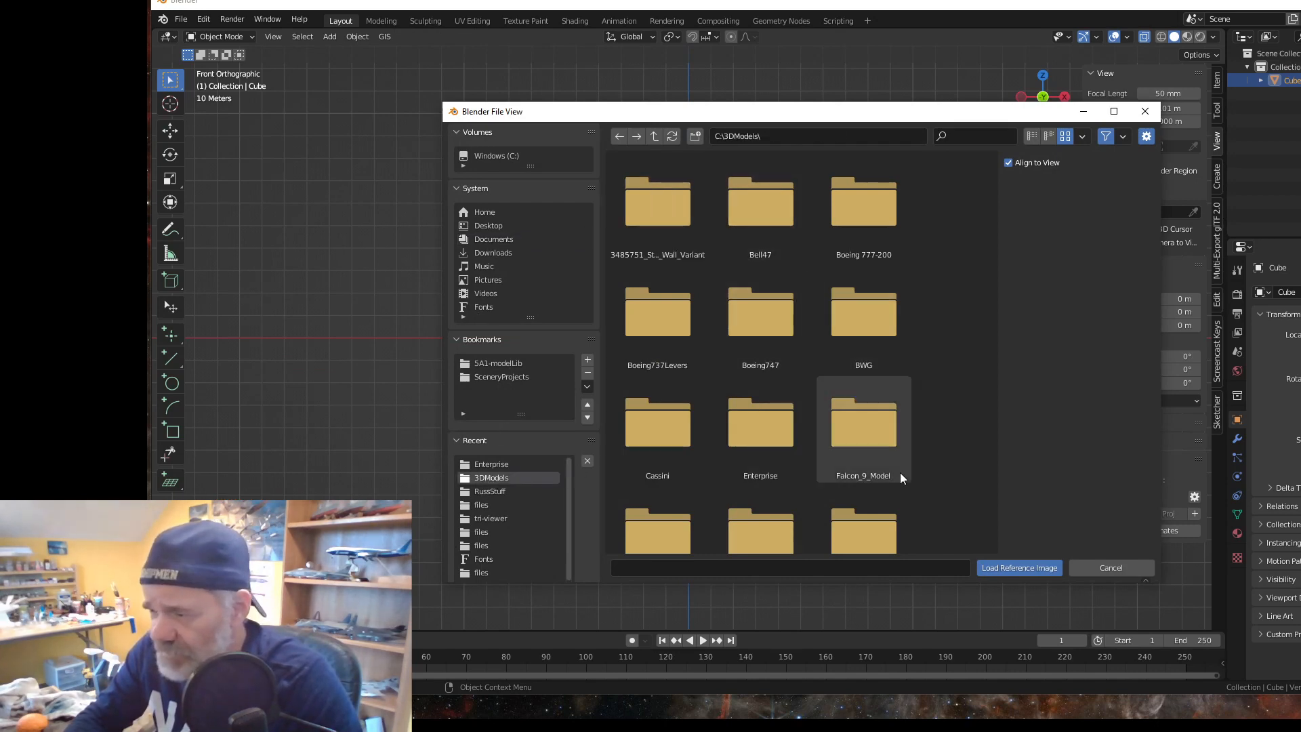
{"action": "double_click", "coordinate": [762, 431]}
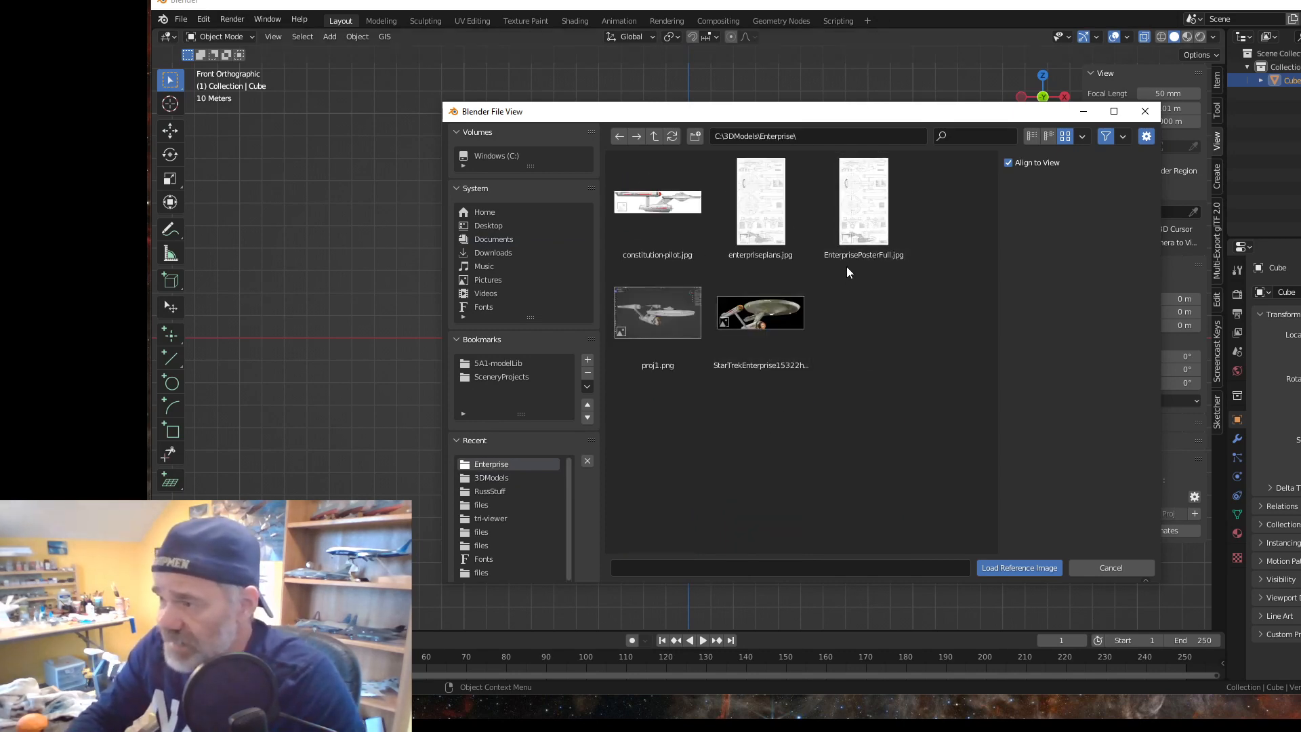
{"action": "left_click", "coordinate": [872, 214]}
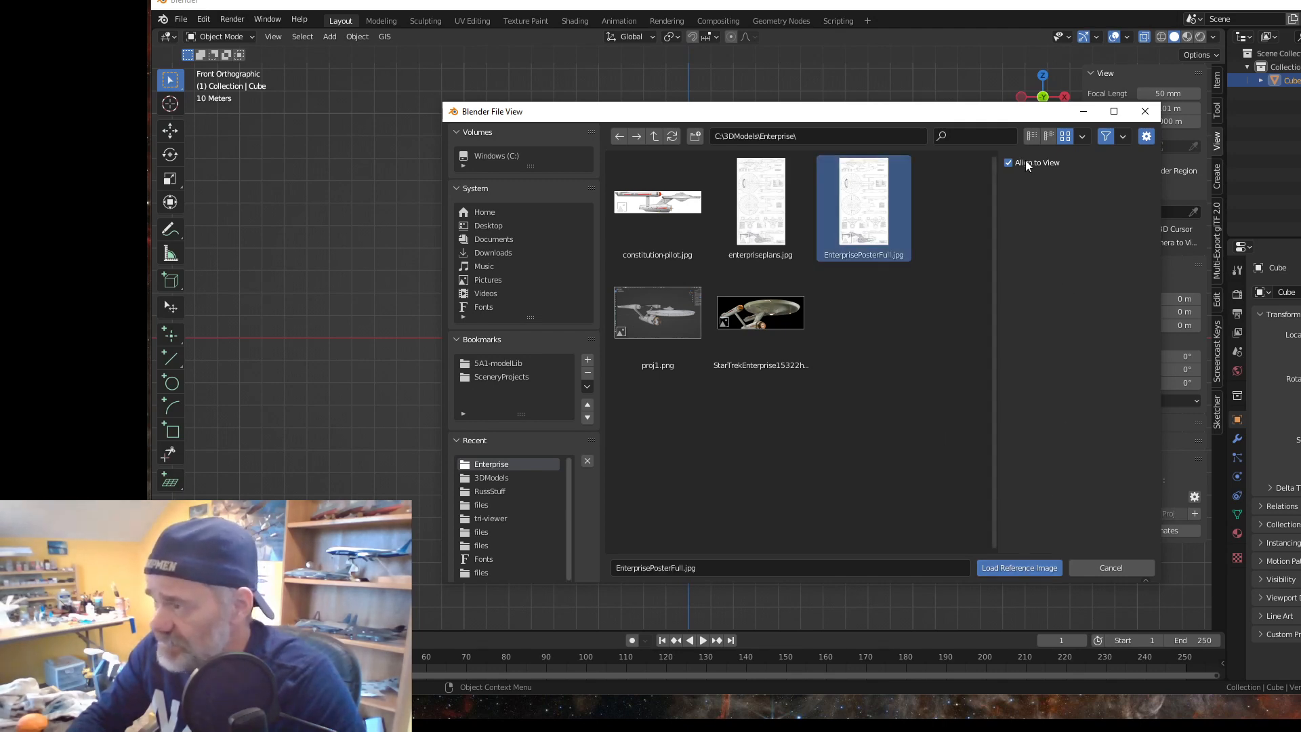
{"action": "left_click", "coordinate": [1016, 567]}
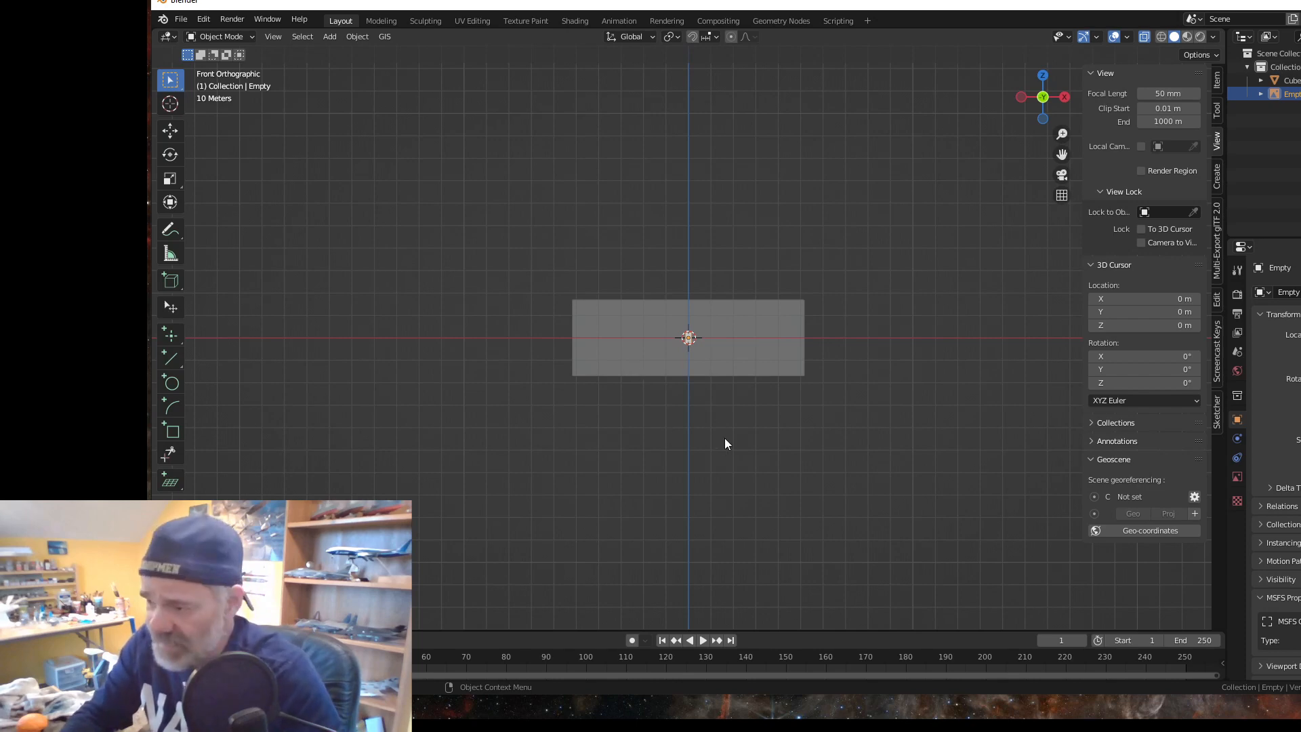
Step: Scale the reference image up by a factor of about 102
{"action": "key", "text": "s"}
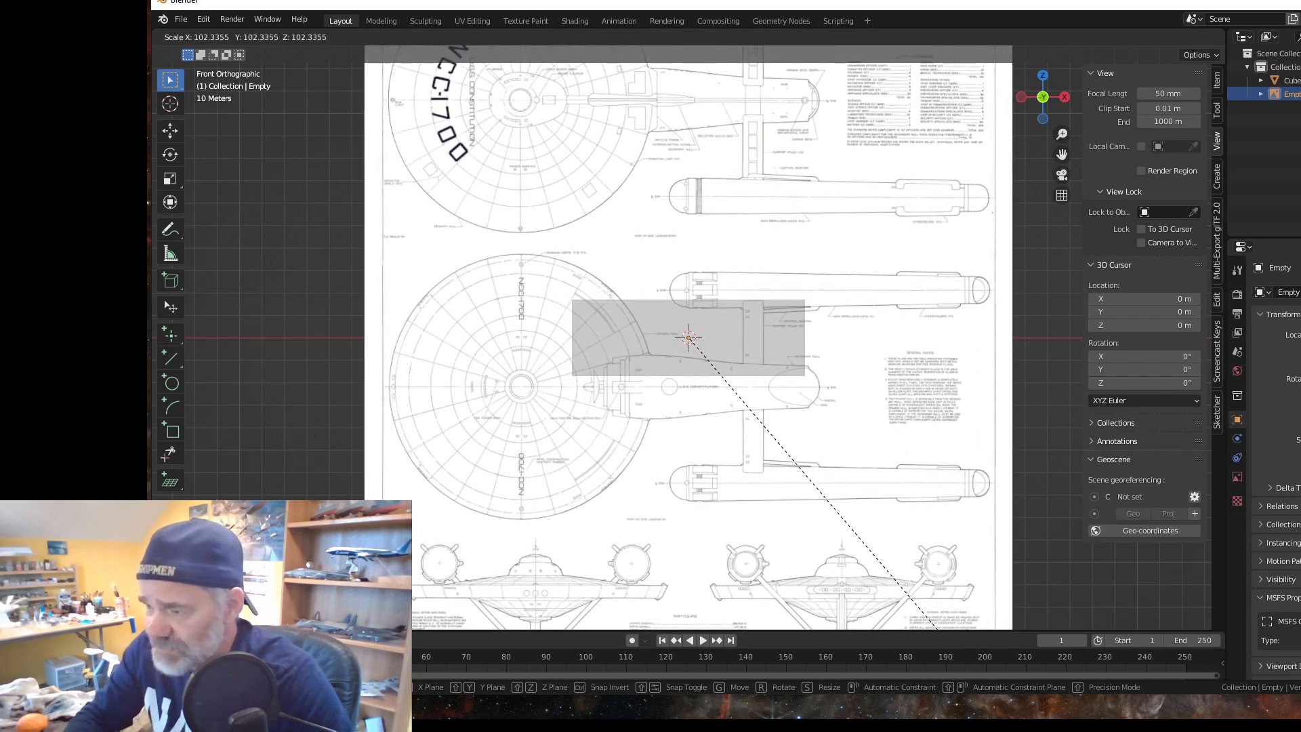
{"action": "left_click", "coordinate": [939, 629]}
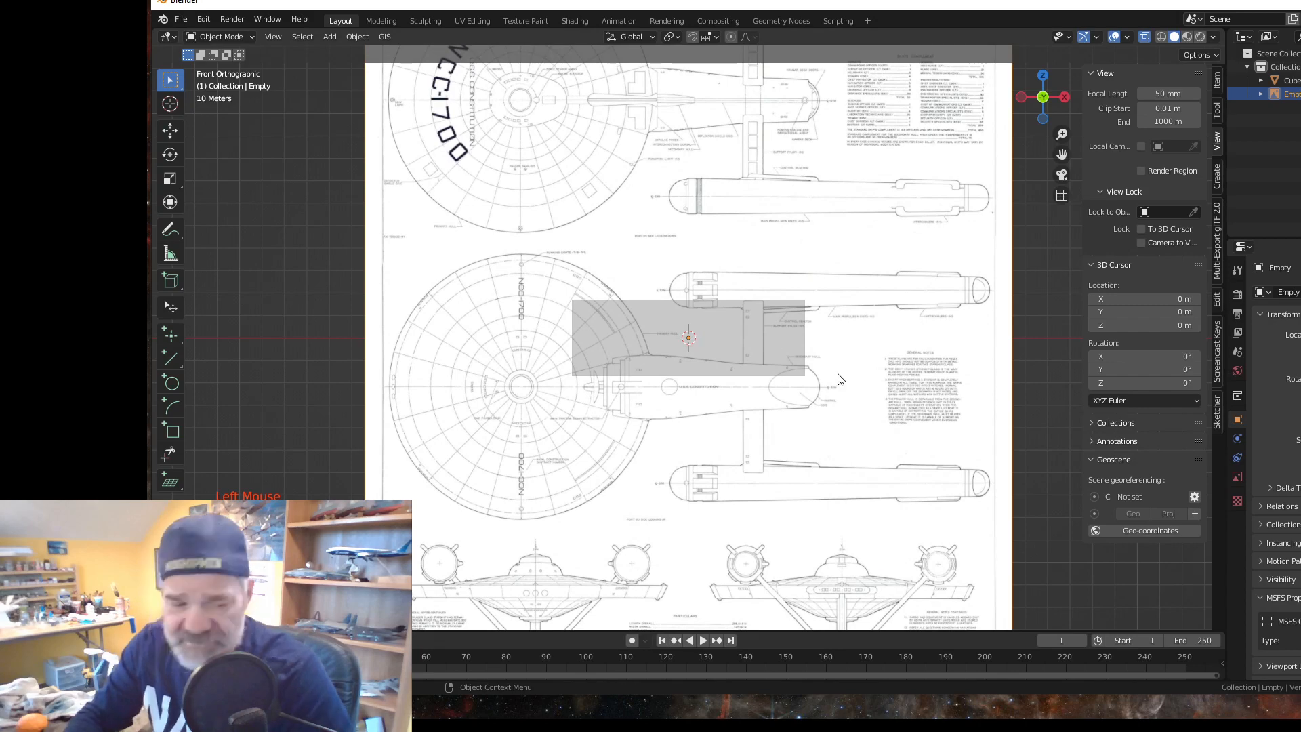
{"action": "scroll", "coordinate": [819, 420], "scroll_direction": "down", "scroll_amount": 4}
{"action": "scroll", "coordinate": [810, 426], "scroll_direction": "up", "scroll_amount": 1}
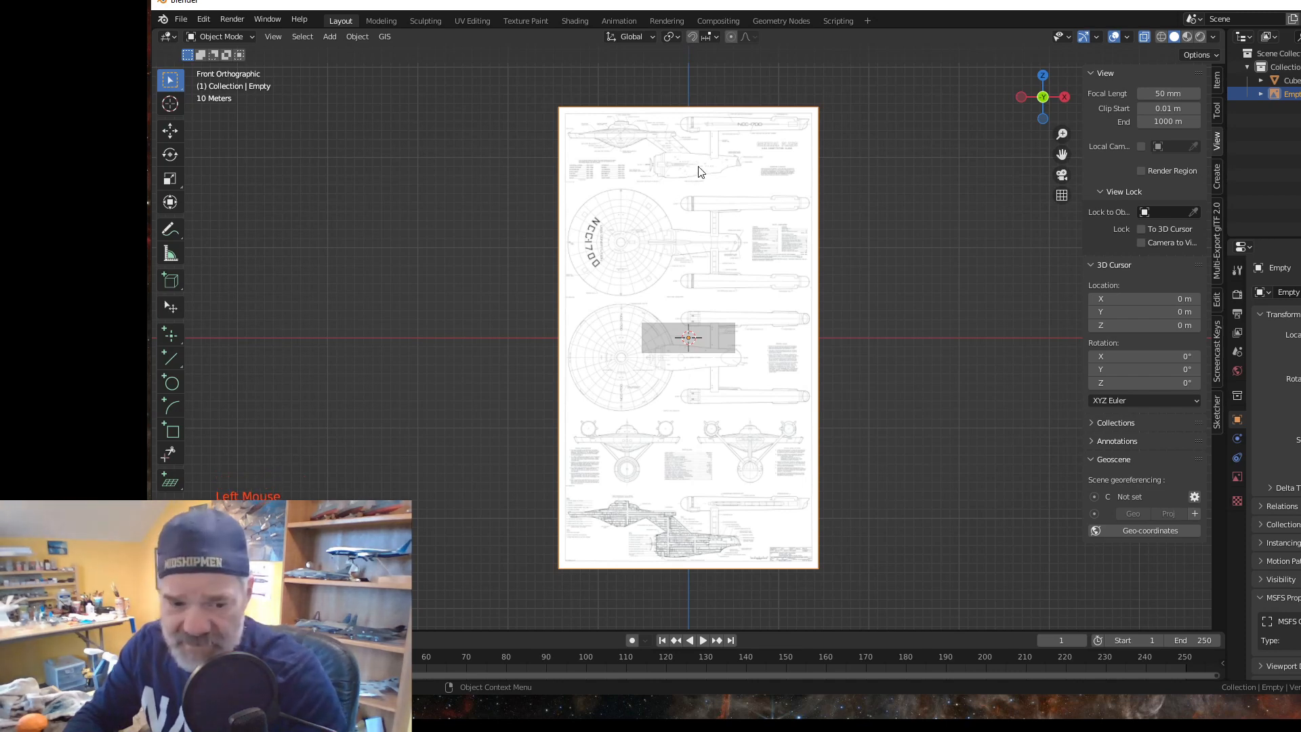
Step: Move the blueprint about 192 m down along Z and 6.1 m along negative X to lay its side-view secondary hull over the cube
{"action": "key", "text": "g"}
{"action": "key", "text": "z"}
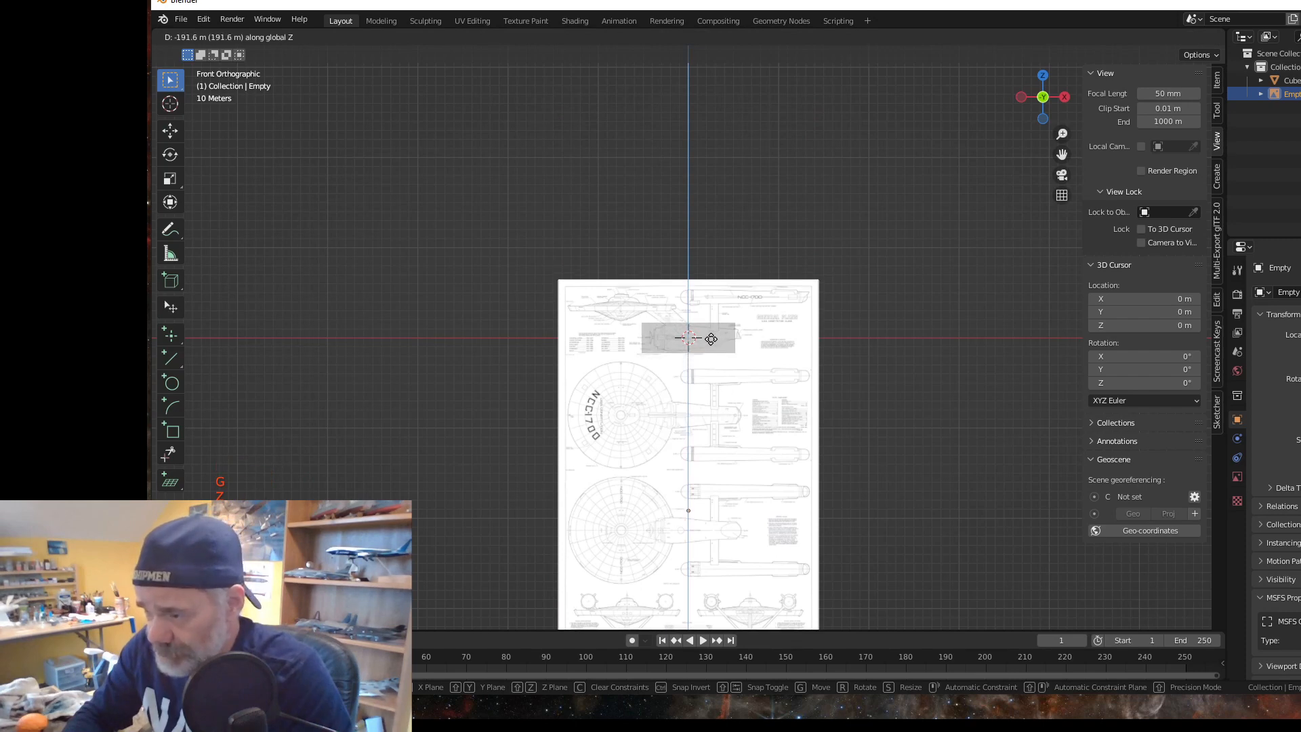
{"action": "left_click", "coordinate": [710, 339]}
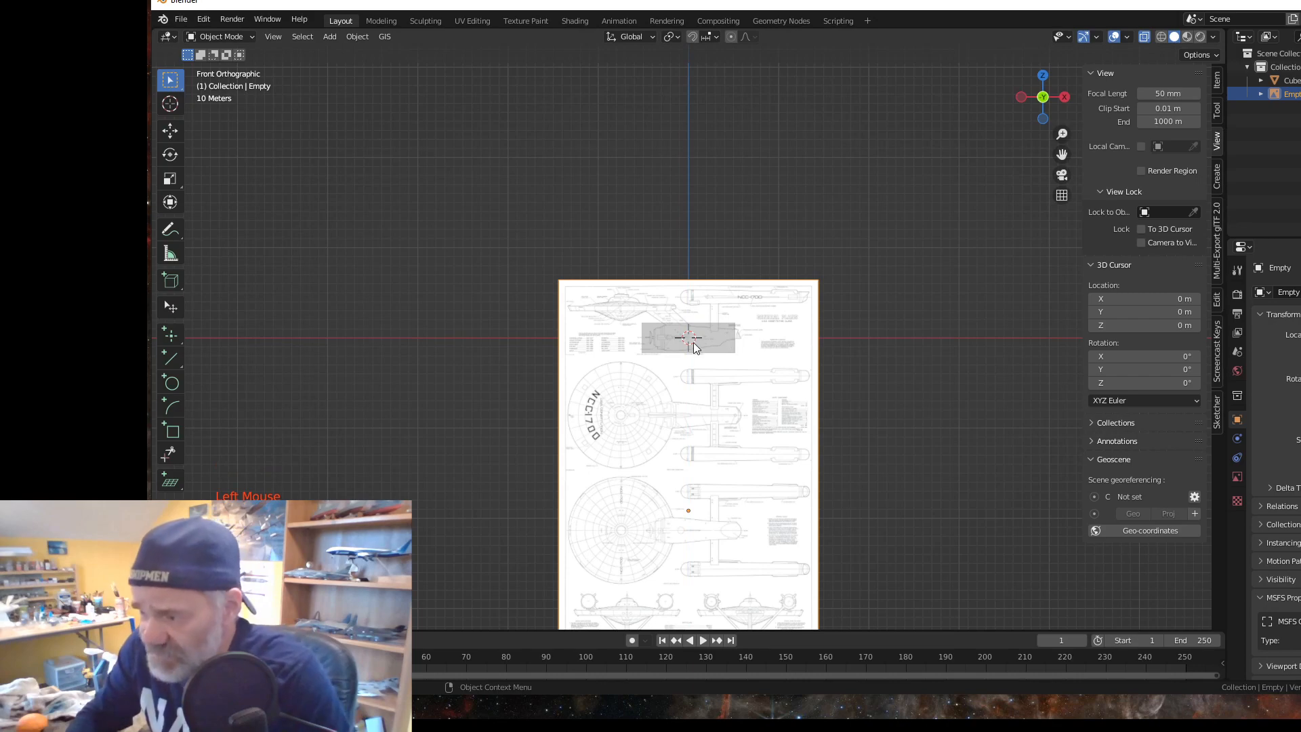
{"action": "scroll", "coordinate": [693, 346], "scroll_direction": "up", "scroll_amount": 6}
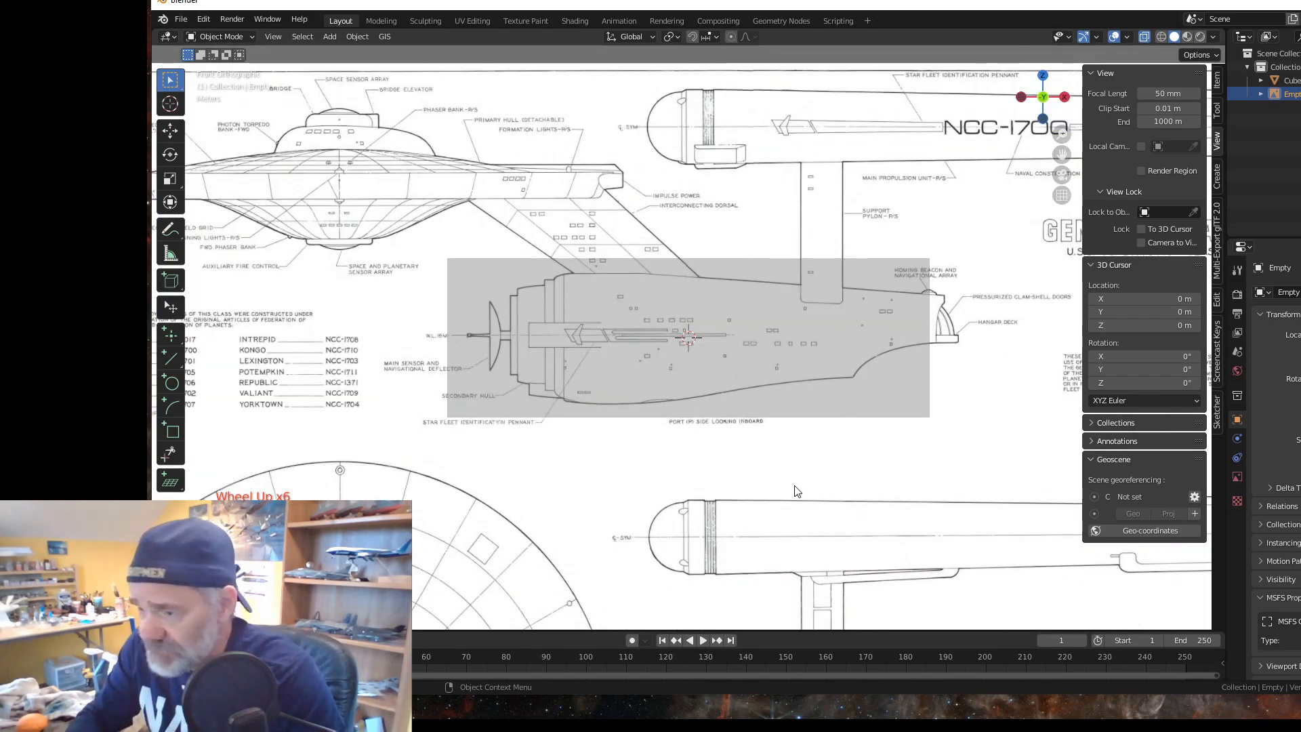
{"action": "key", "text": "g"}
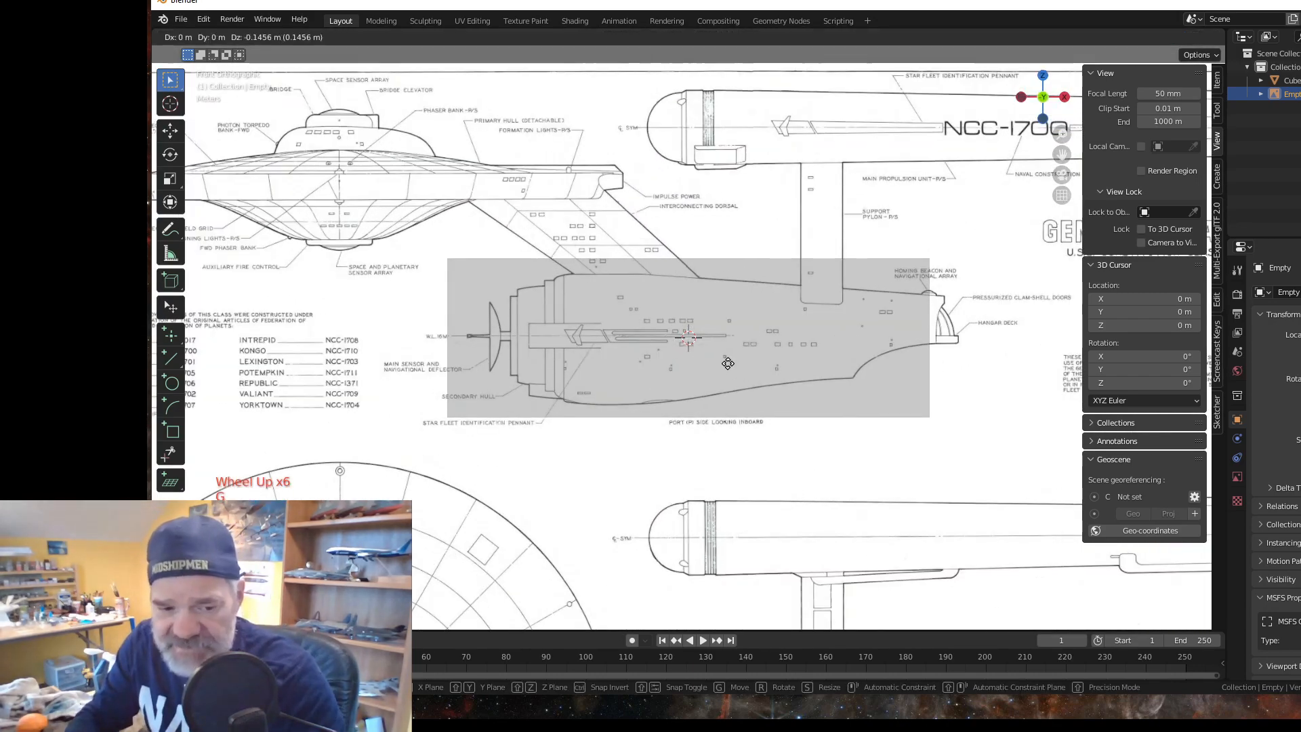
{"action": "key", "text": "x"}
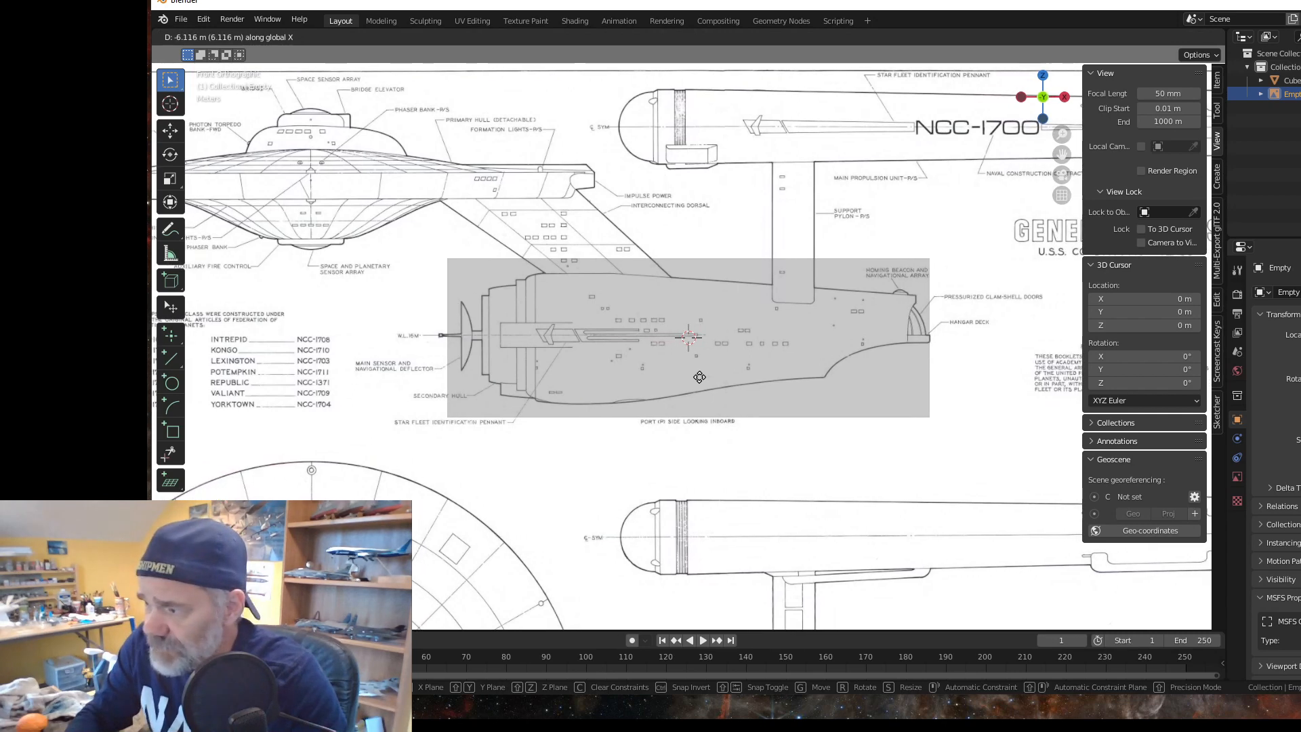
{"action": "left_click", "coordinate": [700, 377]}
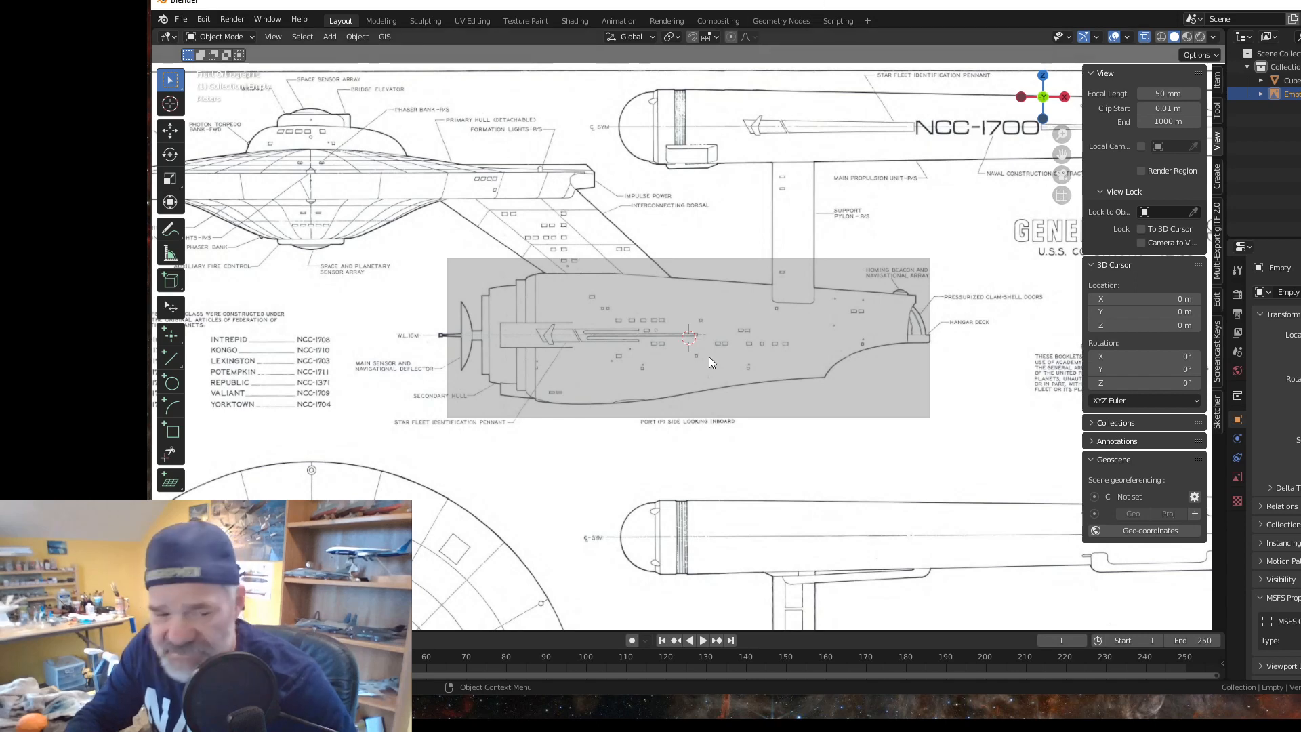
Step: Enlarge the blueprint slightly and reposition it over the cube, leaving the deflector dish outside the cube's front end
{"action": "key", "text": "s"}
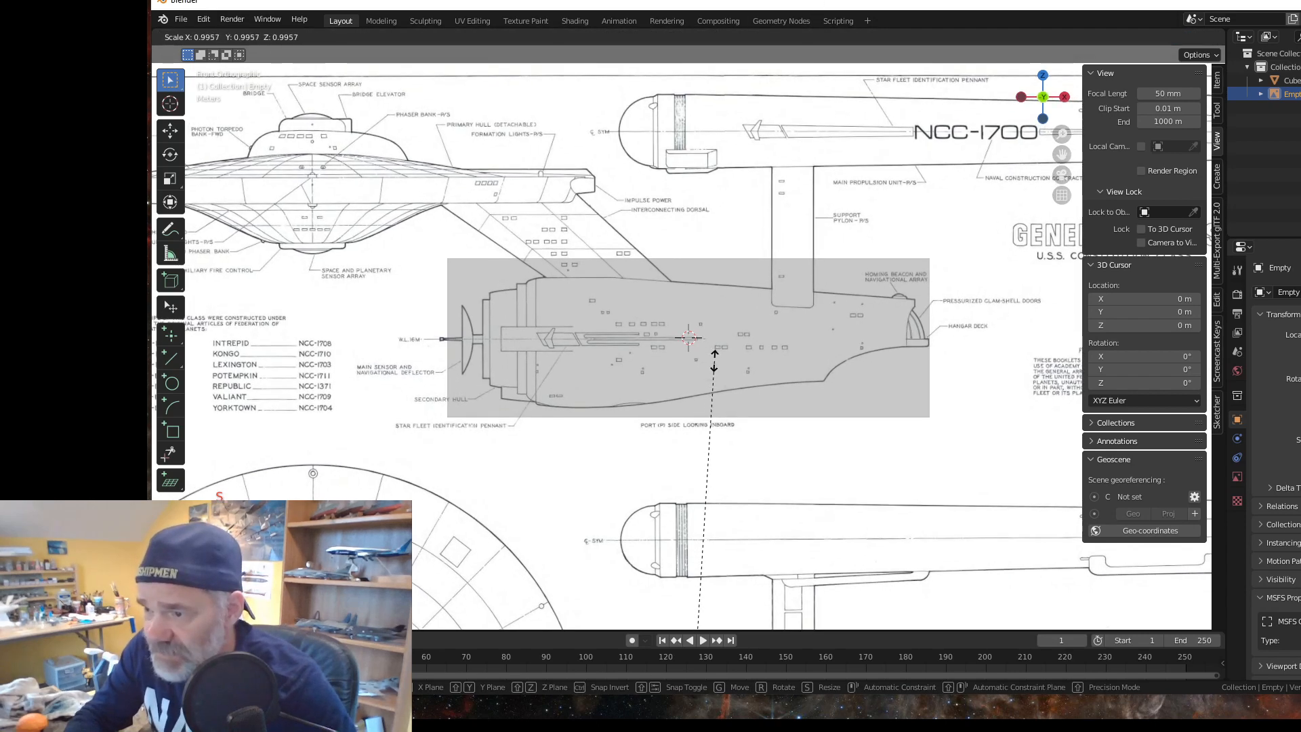
{"action": "left_click", "coordinate": [736, 333]}
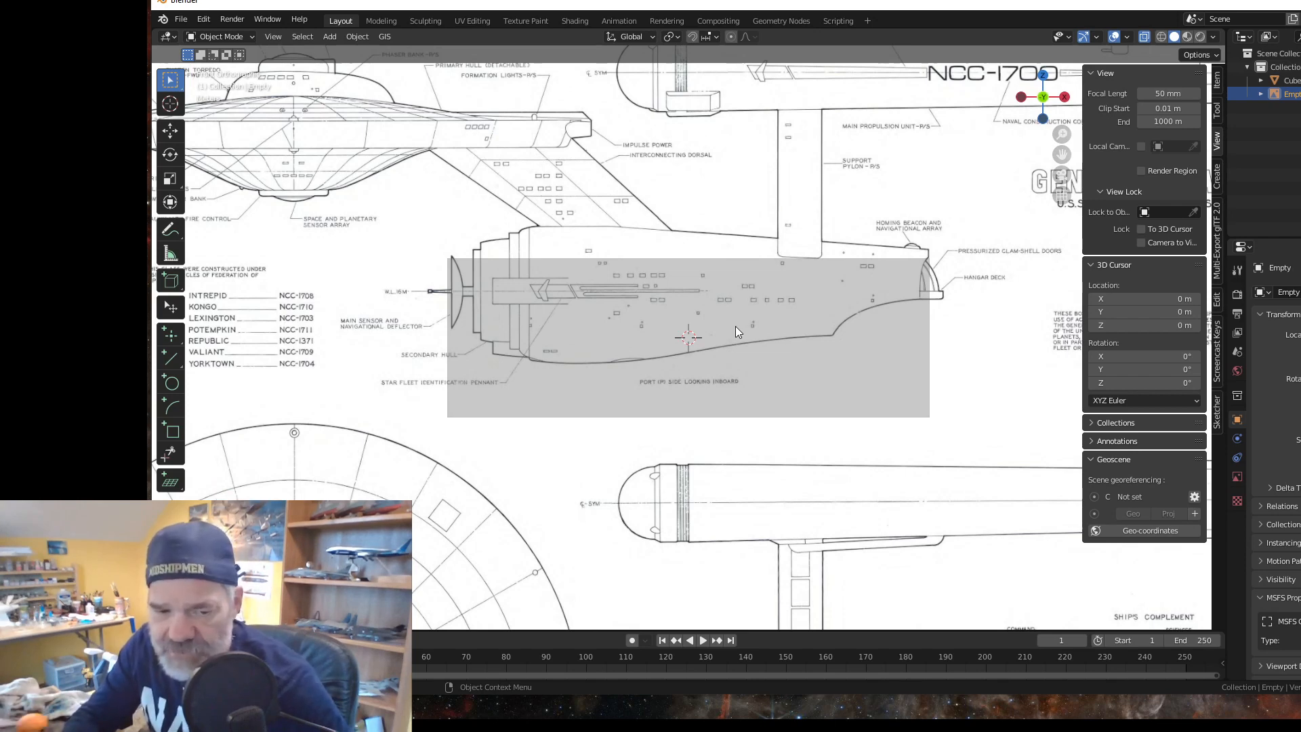
{"action": "key", "text": "g"}
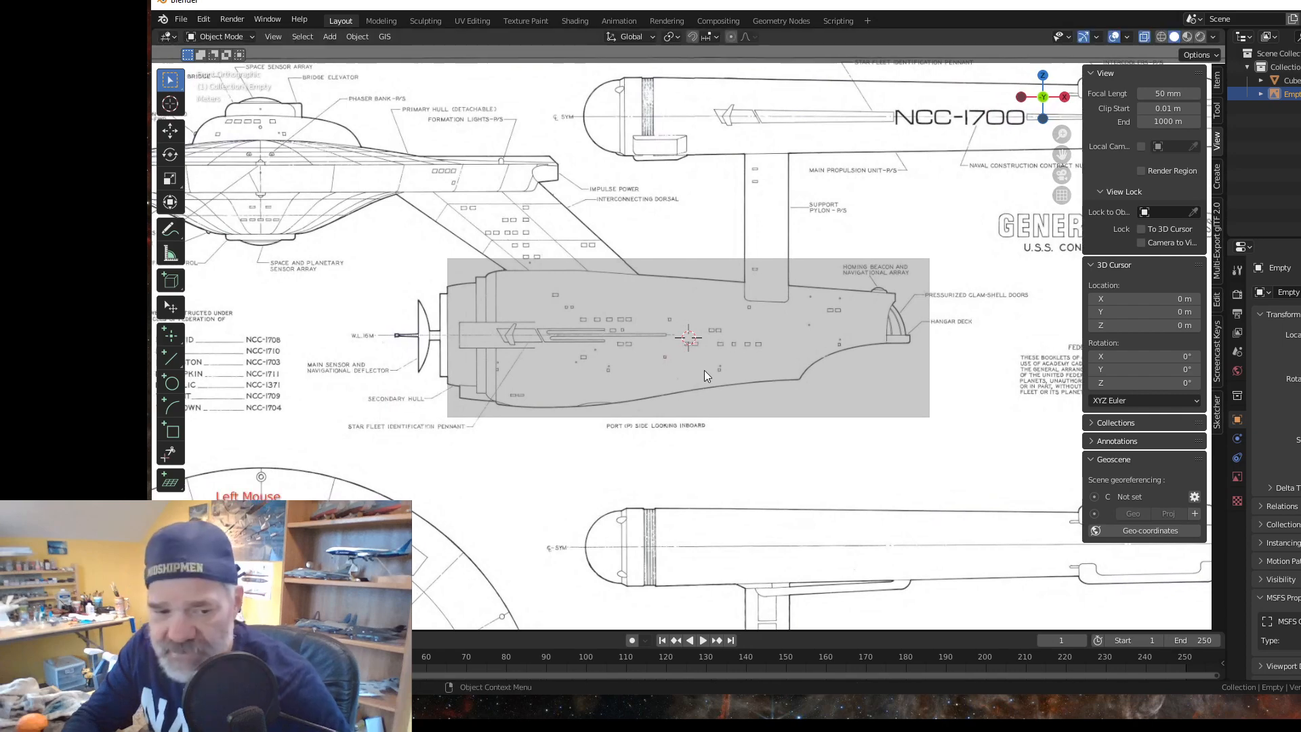
{"action": "left_click", "coordinate": [704, 370]}
Step: Scale the blueprint by about 1.11 and reposition it so the secondary hull's main body, from behind the deflector section to the hangar end, spans the cube
{"action": "key", "text": "s"}
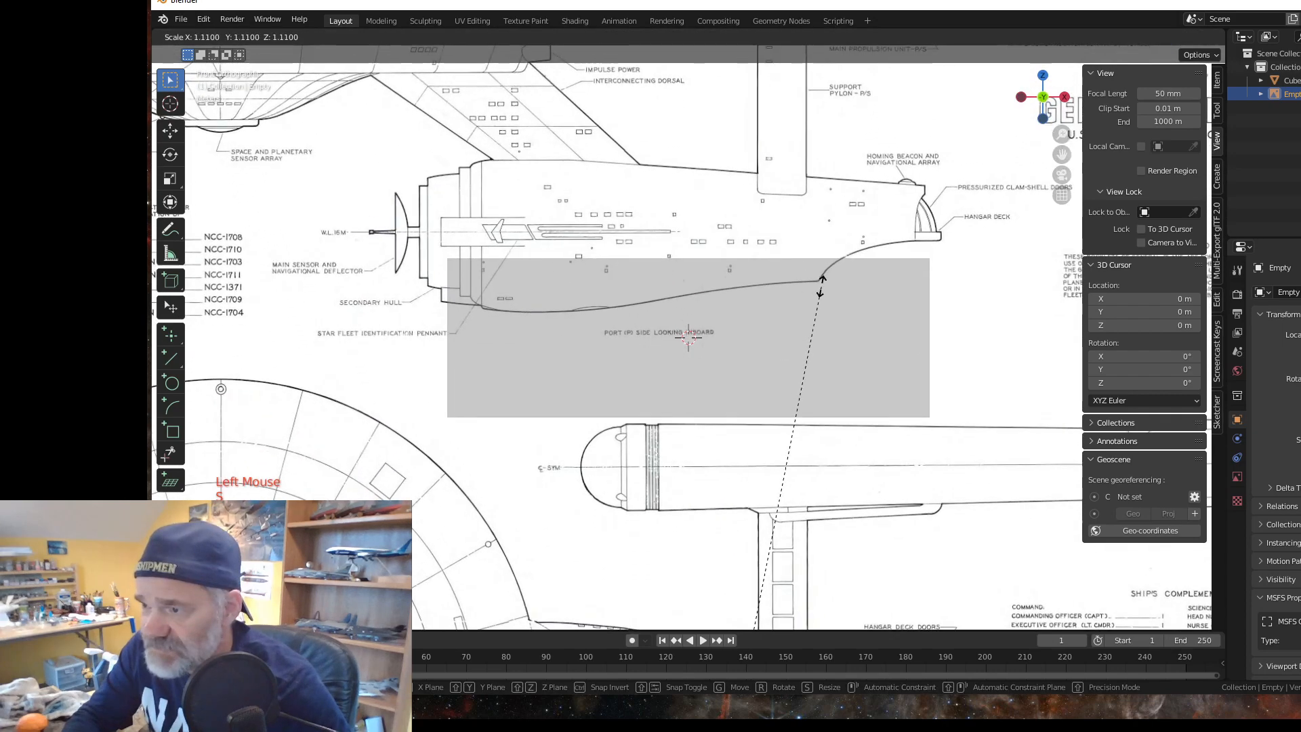
{"action": "left_click", "coordinate": [820, 283]}
{"action": "key", "text": "g"}
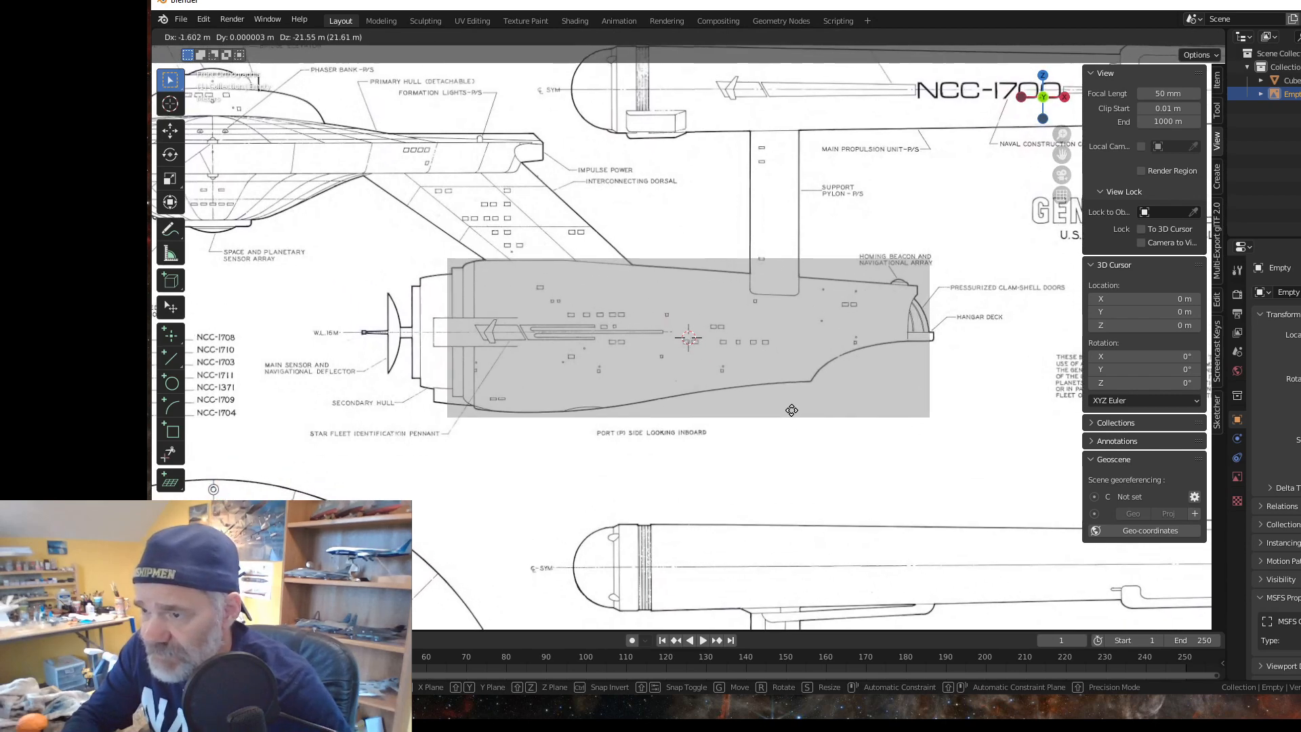
{"action": "left_click", "coordinate": [672, 383]}
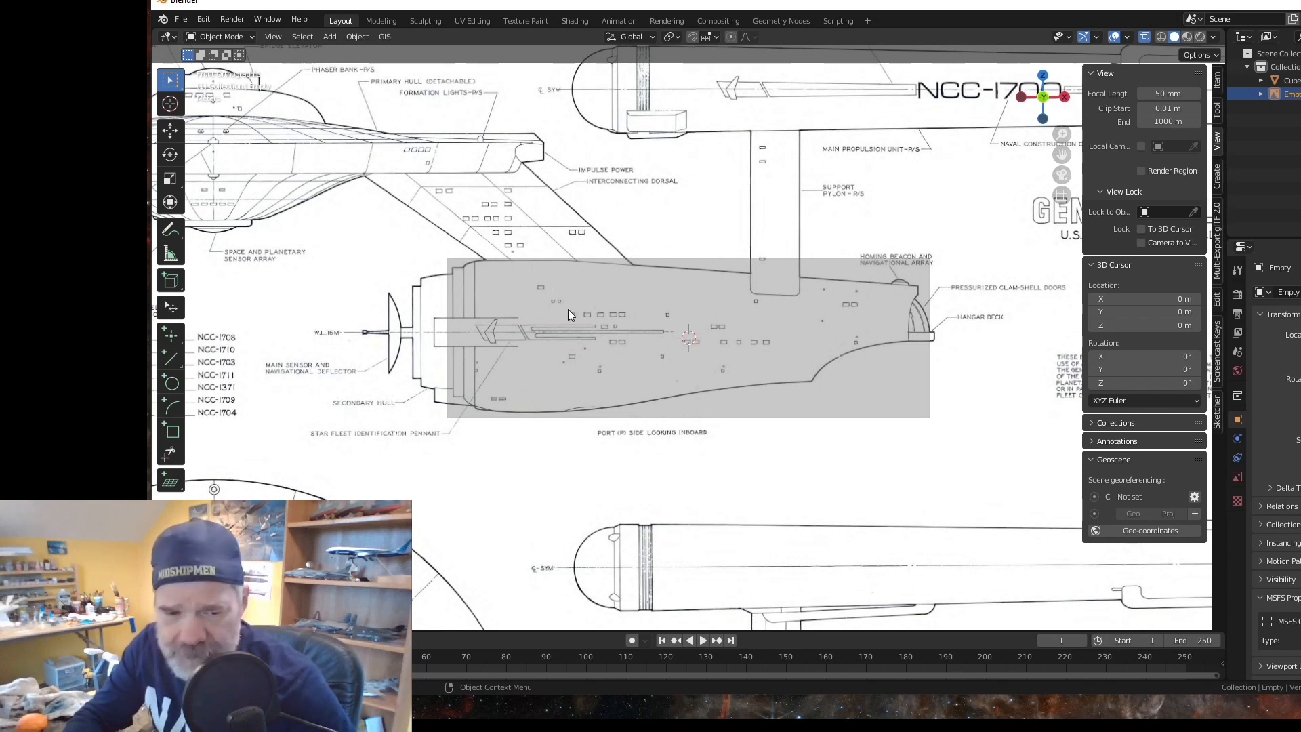
{"action": "key", "text": "g"}
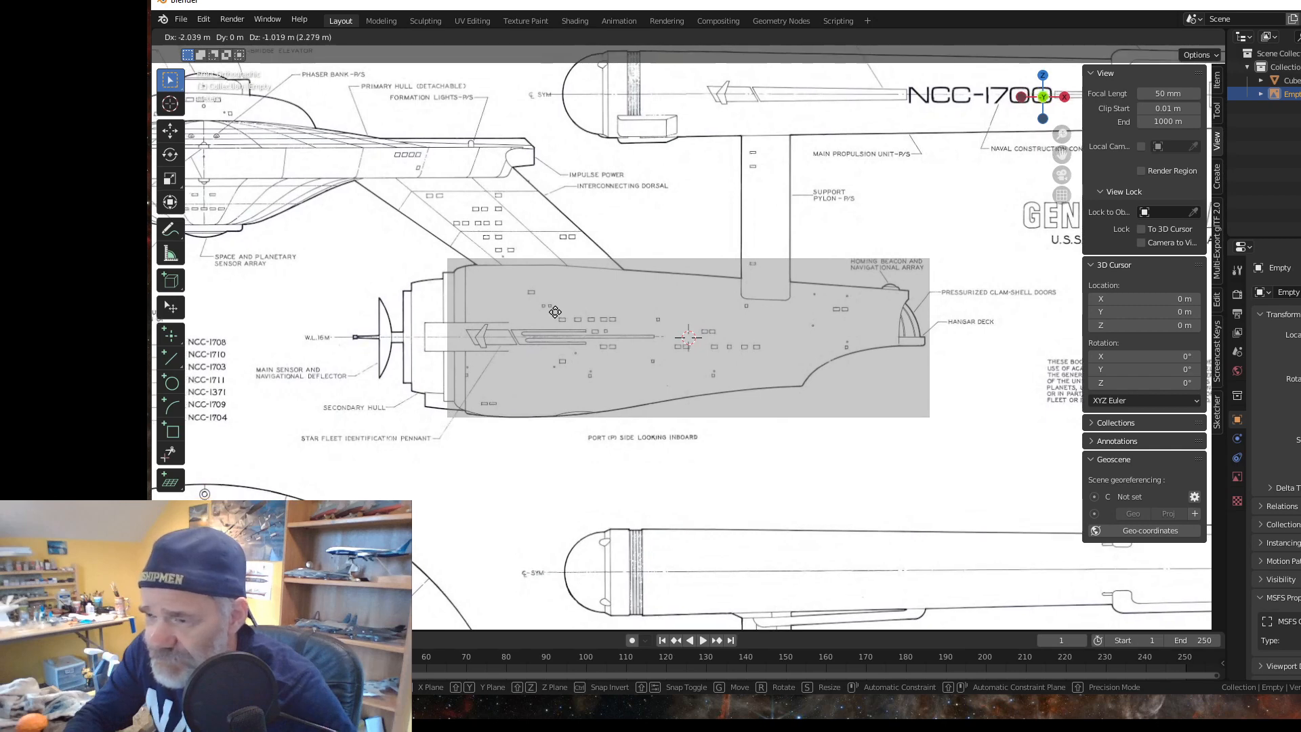
{"action": "left_click", "coordinate": [556, 312]}
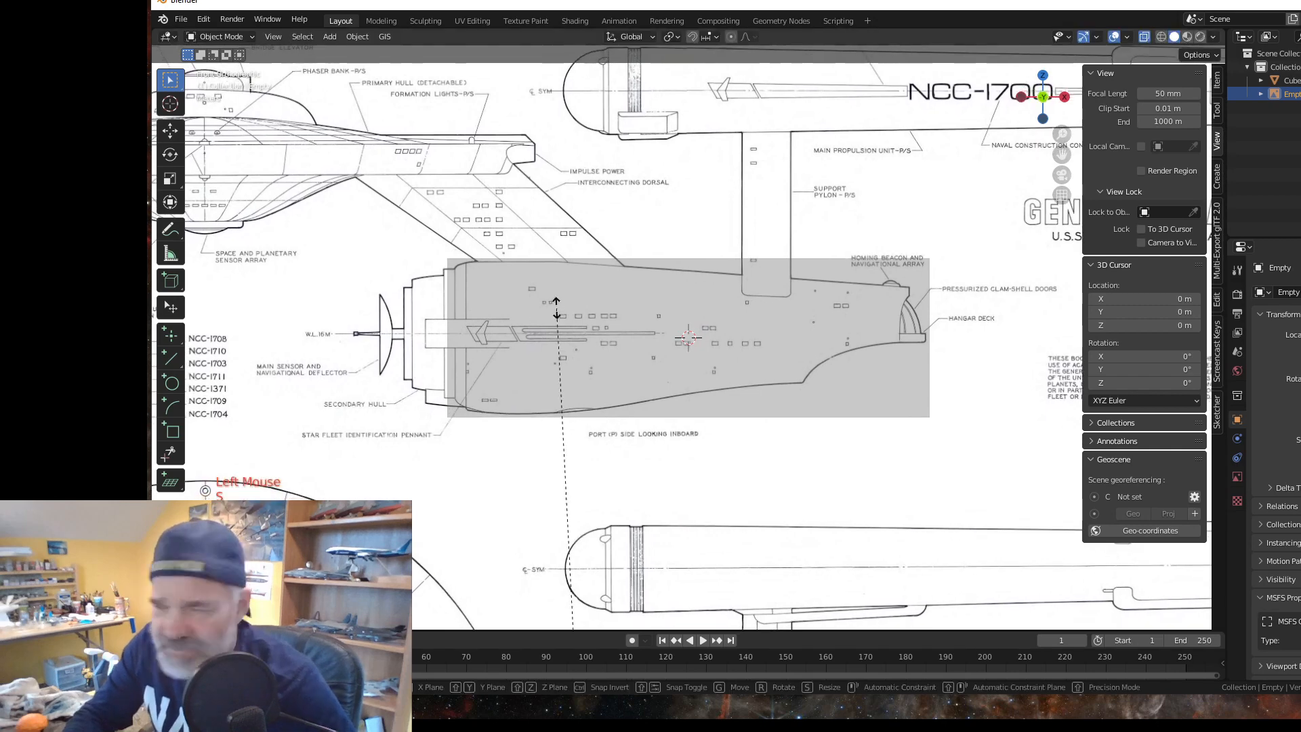
Step: Fine-tune the blueprint's fit over the cube with two slight enlargements, shifting it down about 1.6 m and about 2 m
{"action": "key", "text": "s"}
{"action": "left_click", "coordinate": [555, 302]}
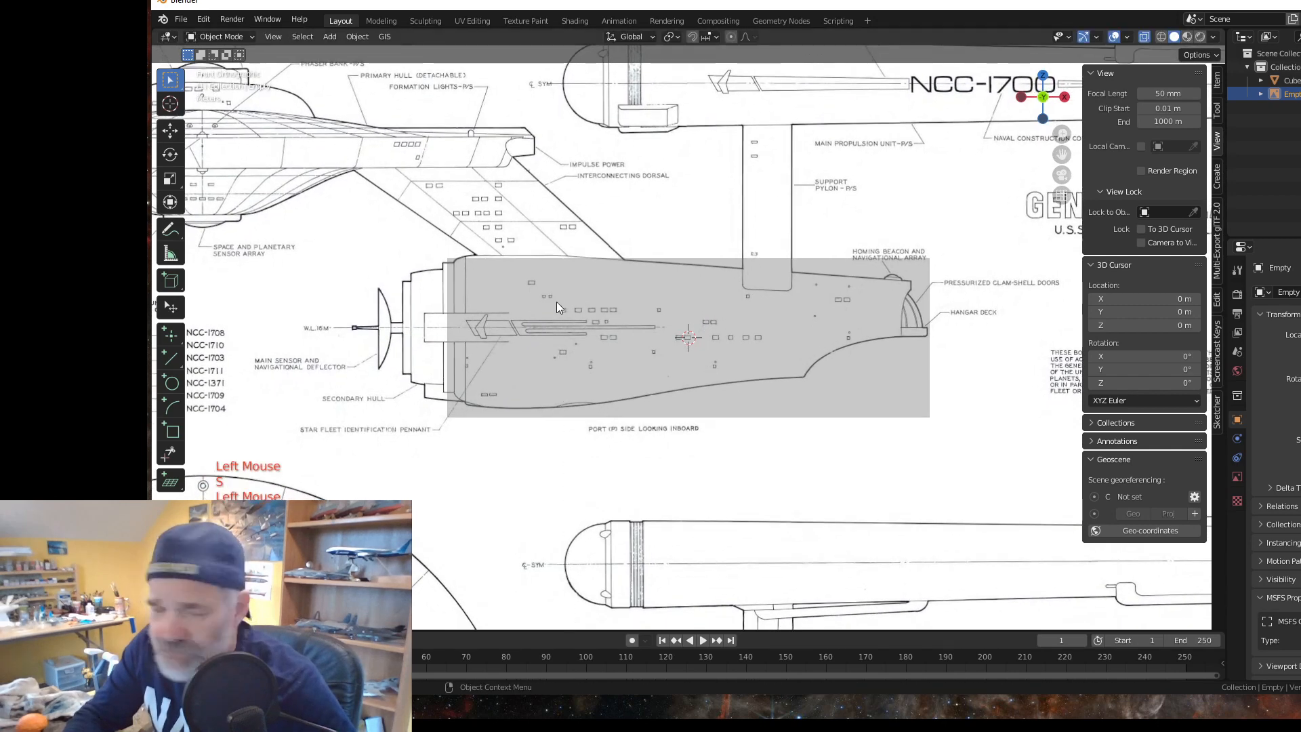
{"action": "key", "text": "g"}
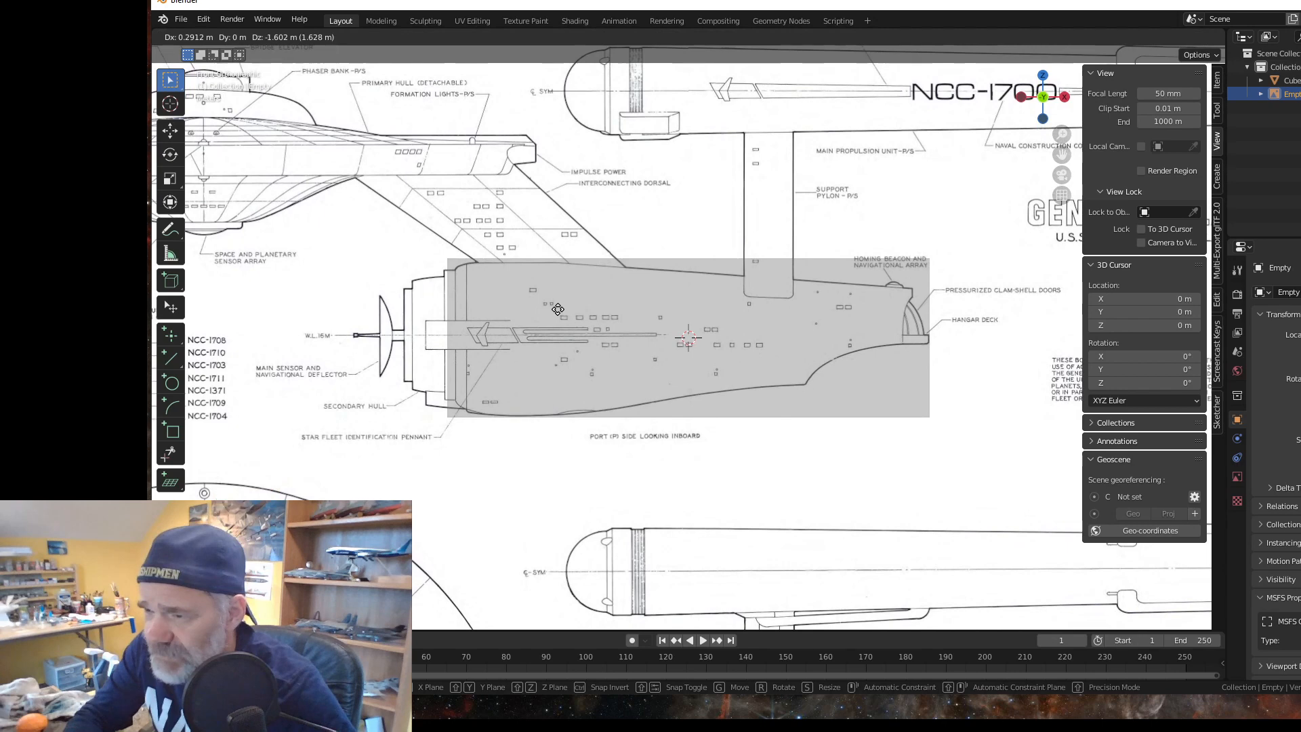
{"action": "left_click", "coordinate": [558, 309]}
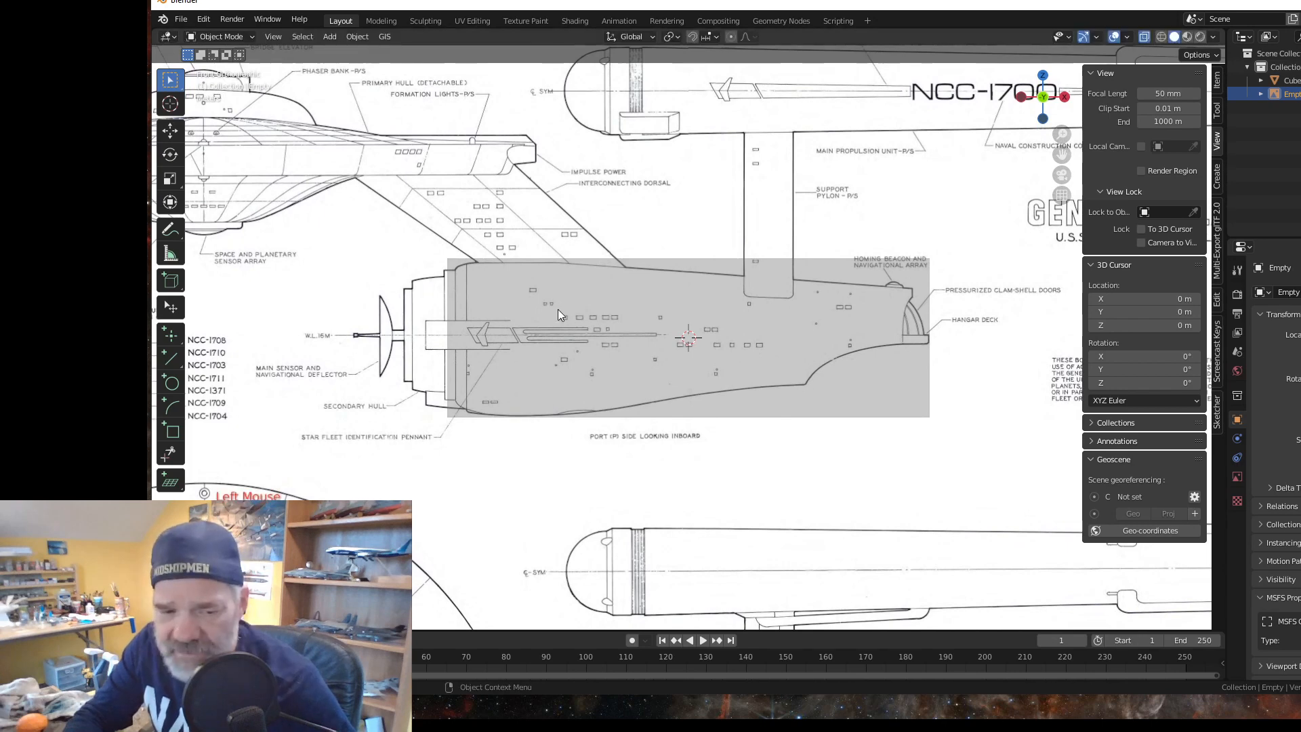
{"action": "key", "text": "s"}
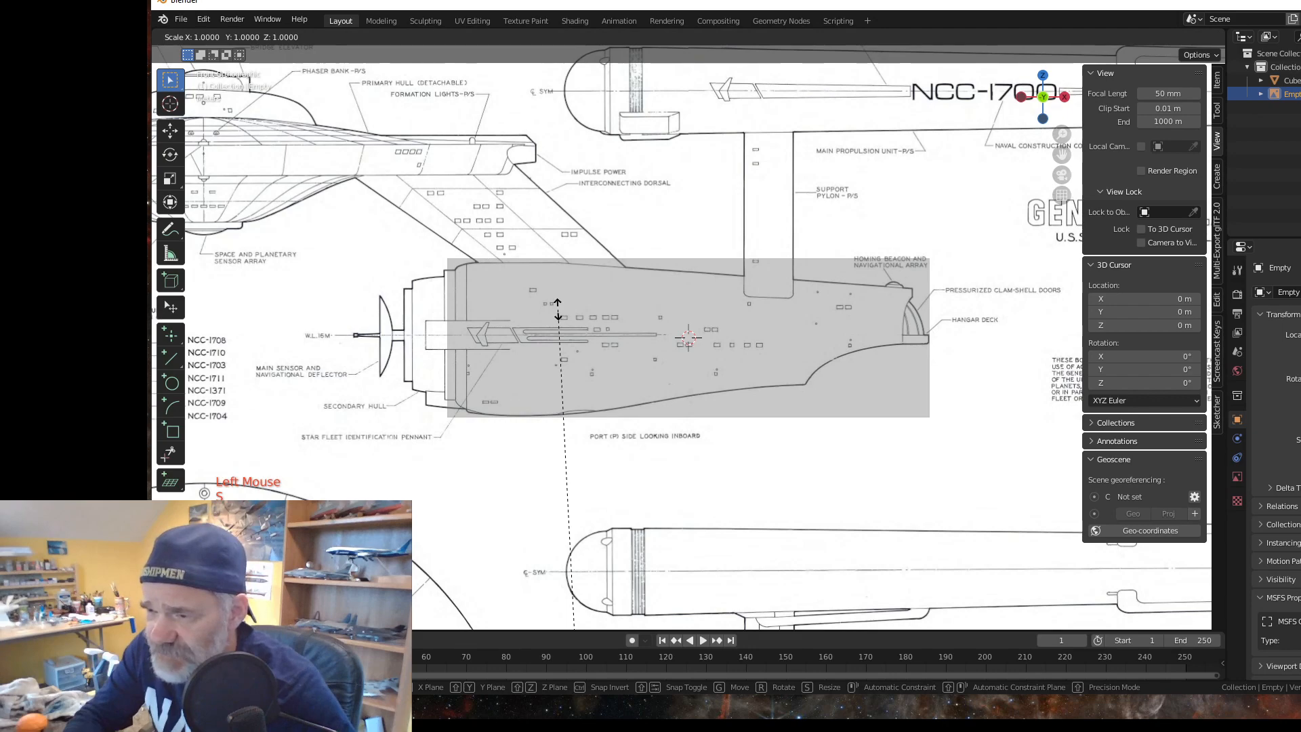
{"action": "left_click", "coordinate": [560, 305]}
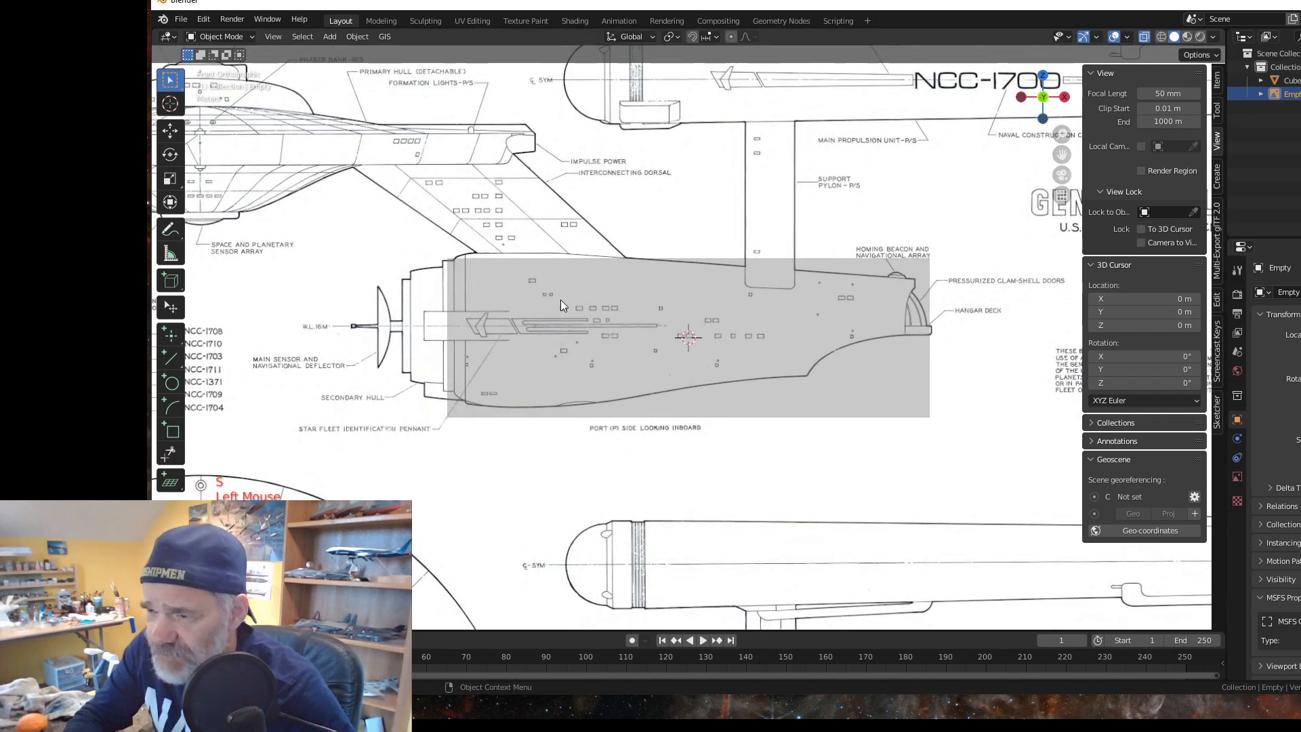
{"action": "key", "text": "g"}
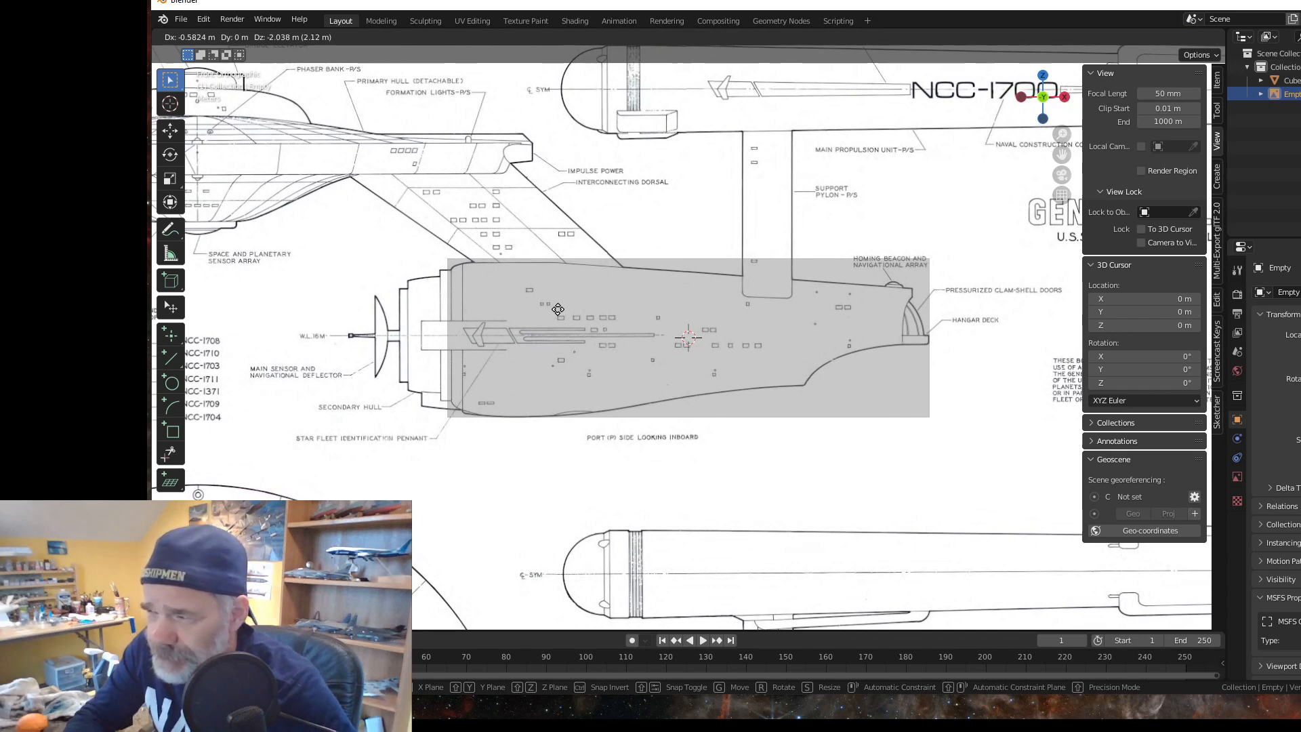
{"action": "left_click", "coordinate": [558, 309]}
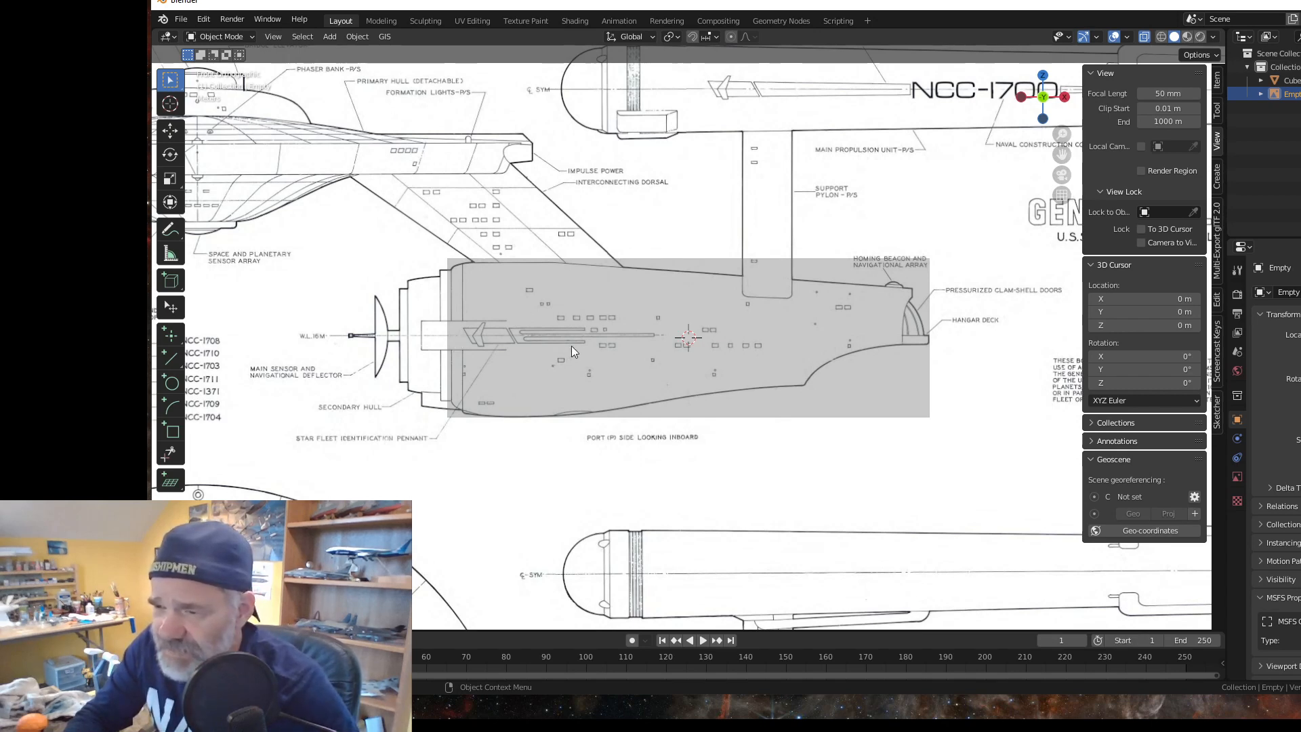
Step: Scale the blueprint by about 1.005, and move it about 0.9 m along negative X and 2.5 m down over the cube
{"action": "key", "text": "s"}
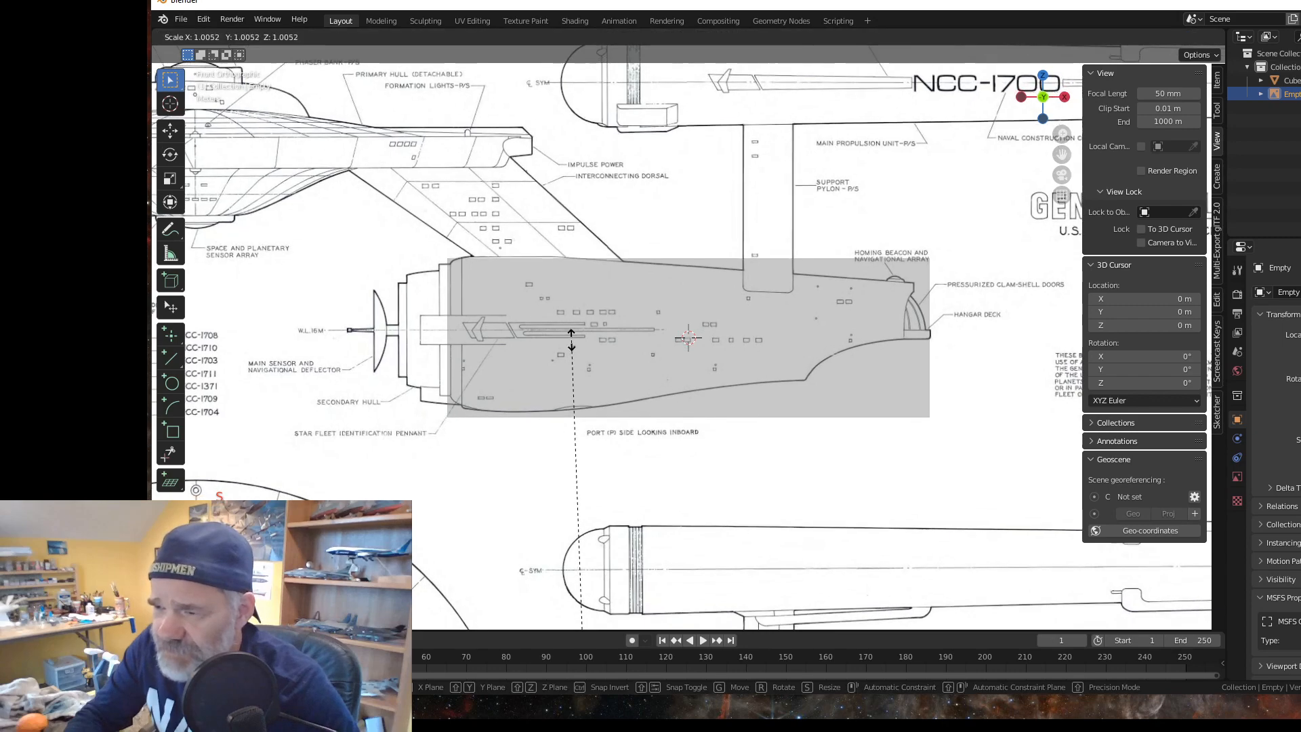
{"action": "left_click", "coordinate": [571, 335]}
{"action": "key", "text": "g"}
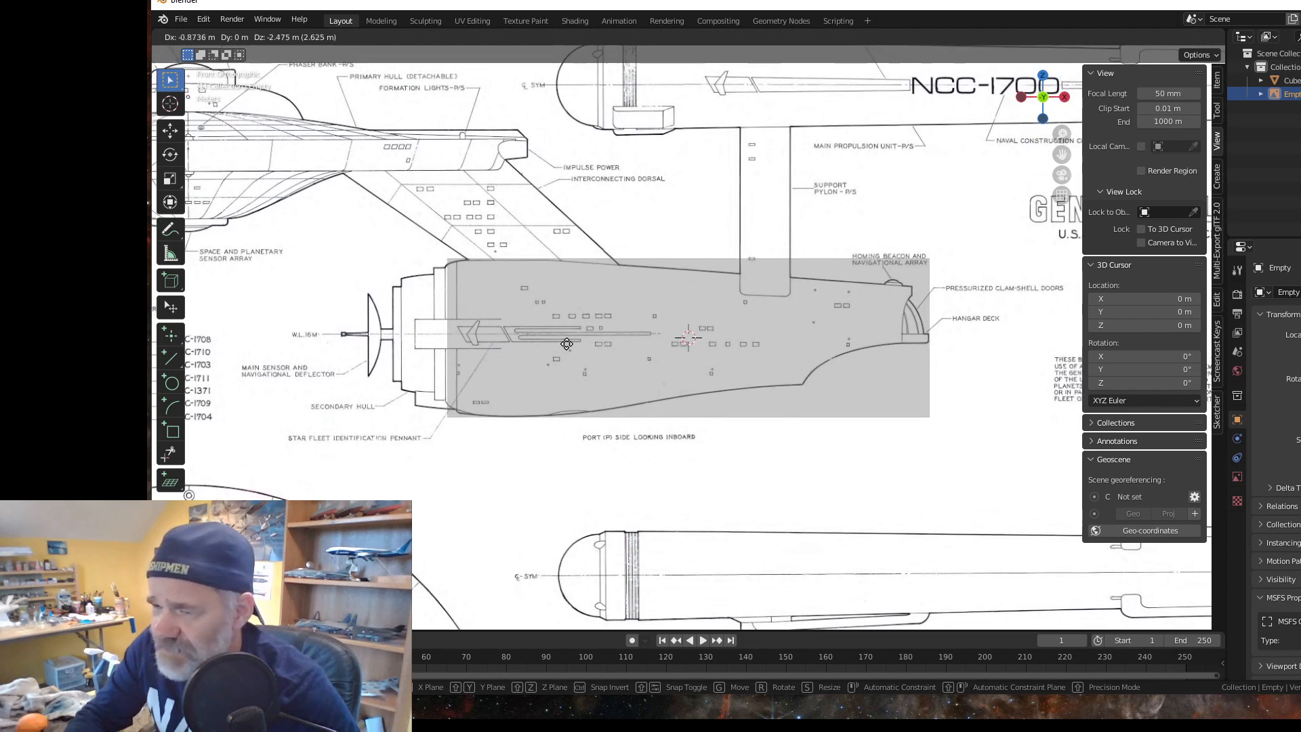
{"action": "left_click", "coordinate": [567, 344]}
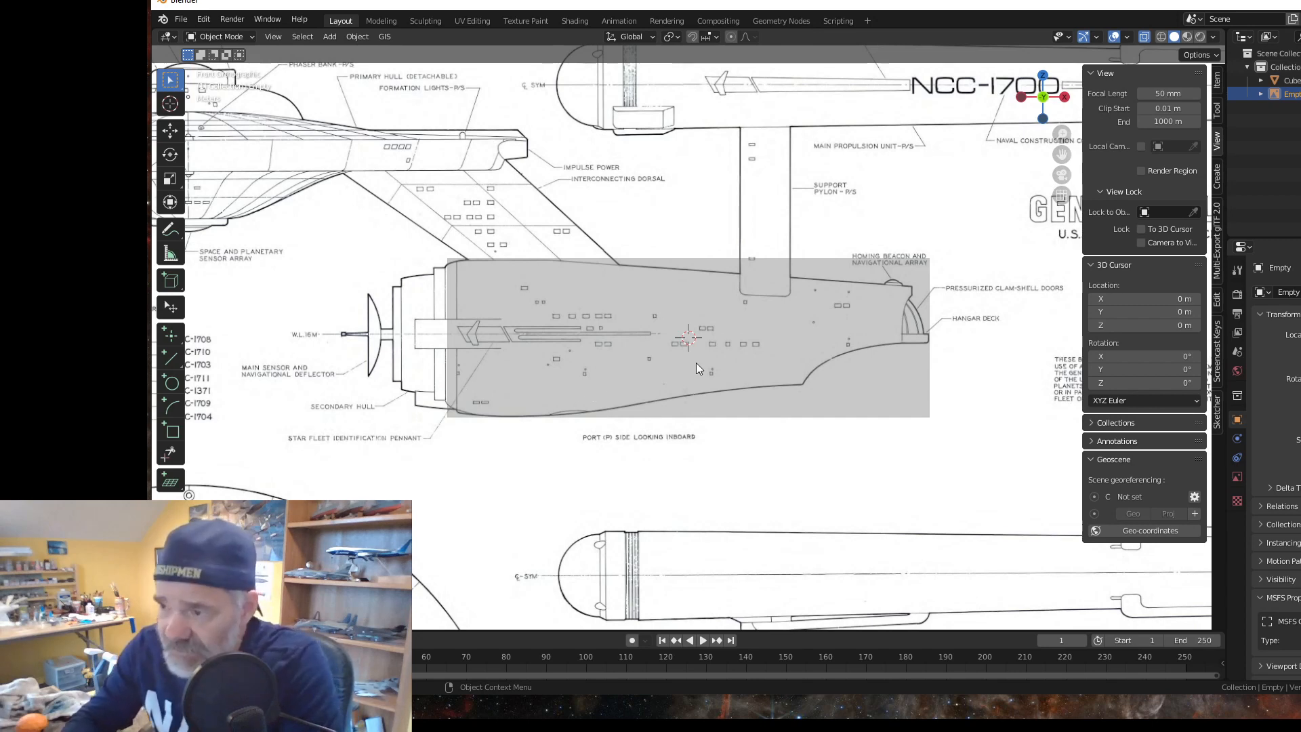
Step: Rename the blueprint reference image's empty to Portside
{"action": "scroll", "coordinate": [704, 364], "scroll_direction": "down", "scroll_amount": 3}
{"action": "scroll", "coordinate": [704, 366], "scroll_direction": "down", "scroll_amount": 2}
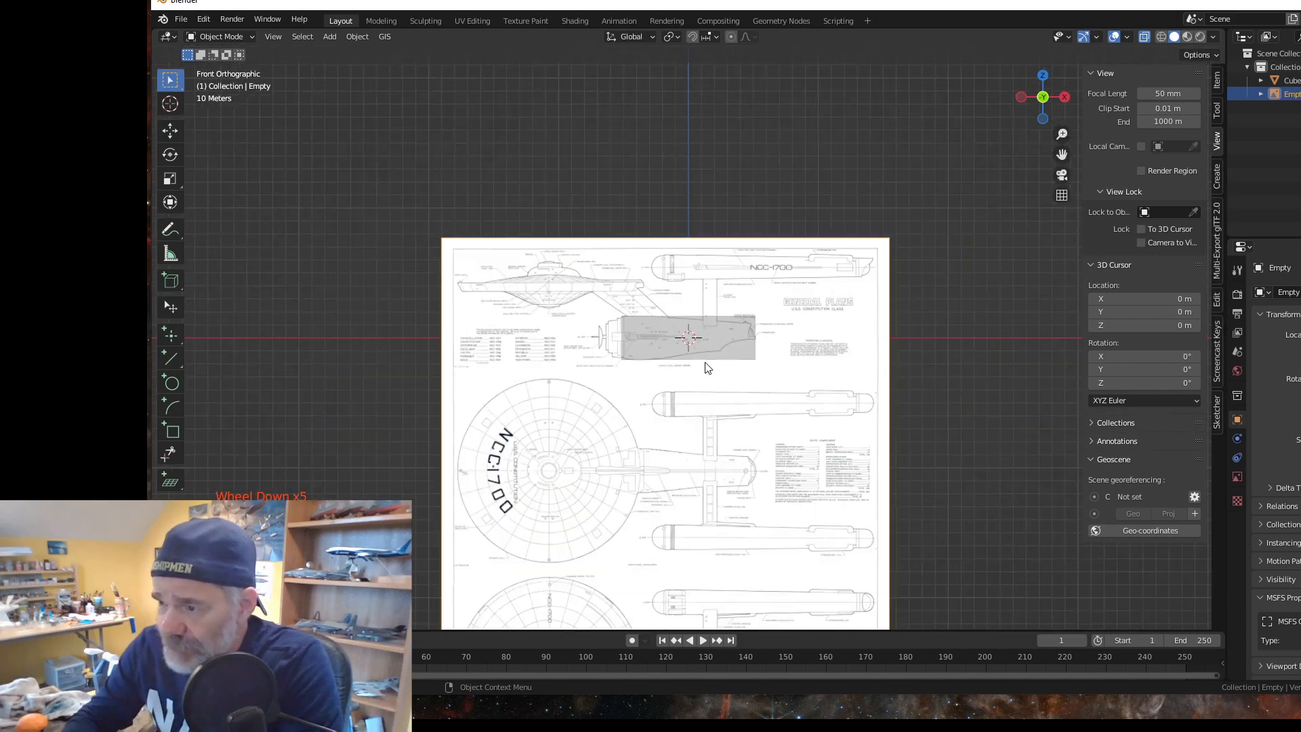
{"action": "scroll", "coordinate": [707, 366], "scroll_direction": "up", "scroll_amount": 5}
{"action": "scroll", "coordinate": [708, 368], "scroll_direction": "down", "scroll_amount": 1}
{"action": "scroll", "coordinate": [708, 368], "scroll_direction": "down", "scroll_amount": 2}
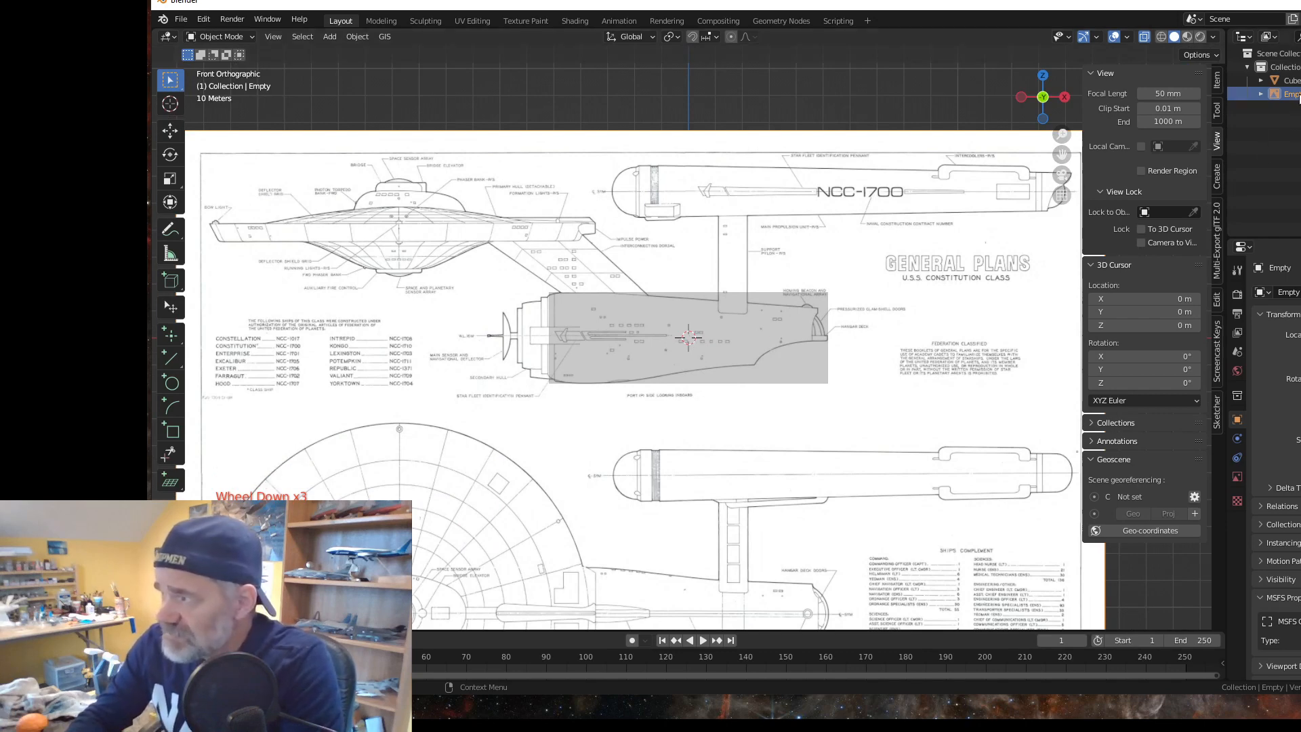
{"action": "double_click", "coordinate": [1287, 94]}
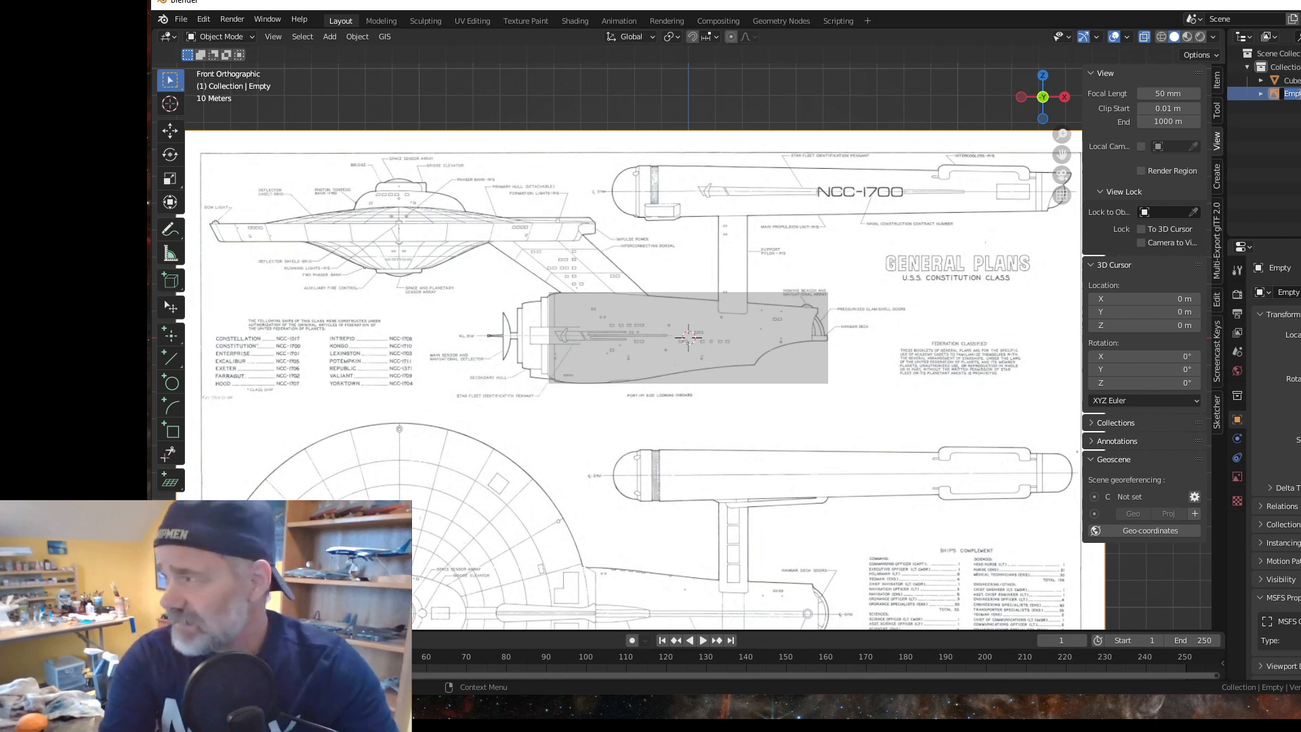
{"action": "type", "text": "L"}
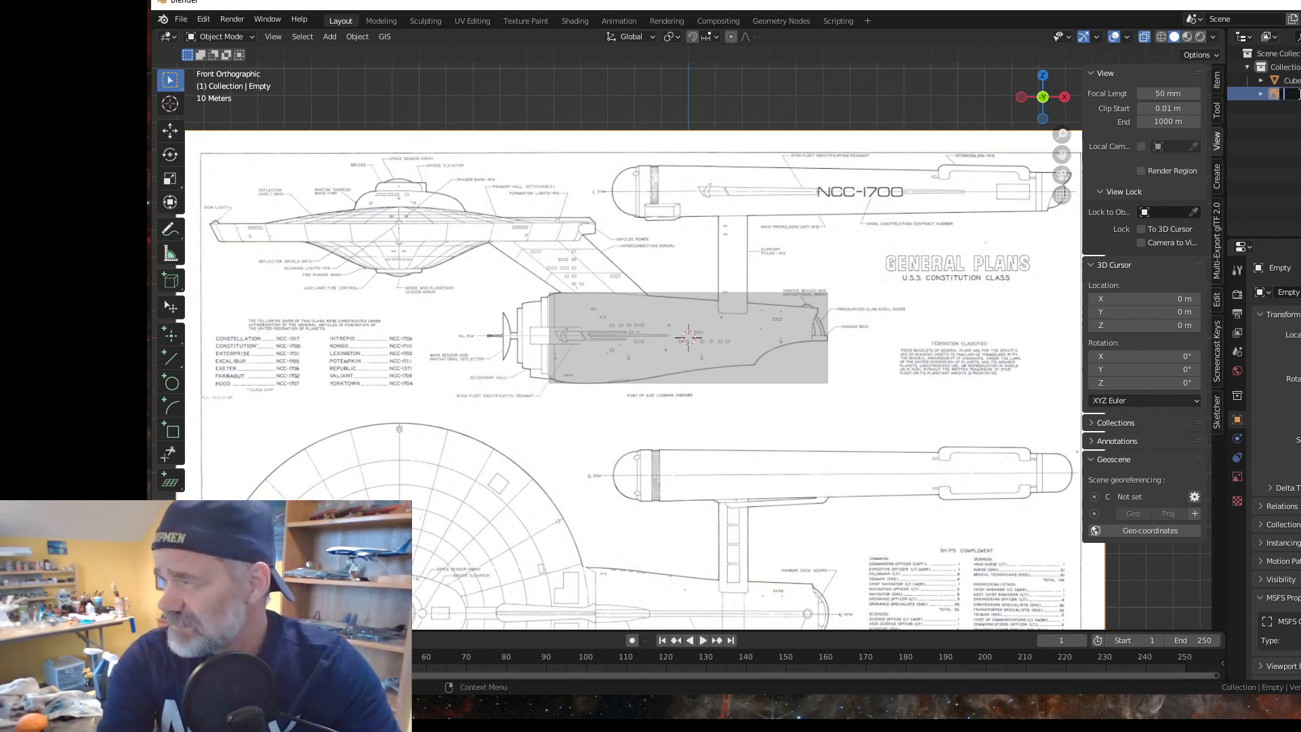
{"action": "type", "text": "Side"}
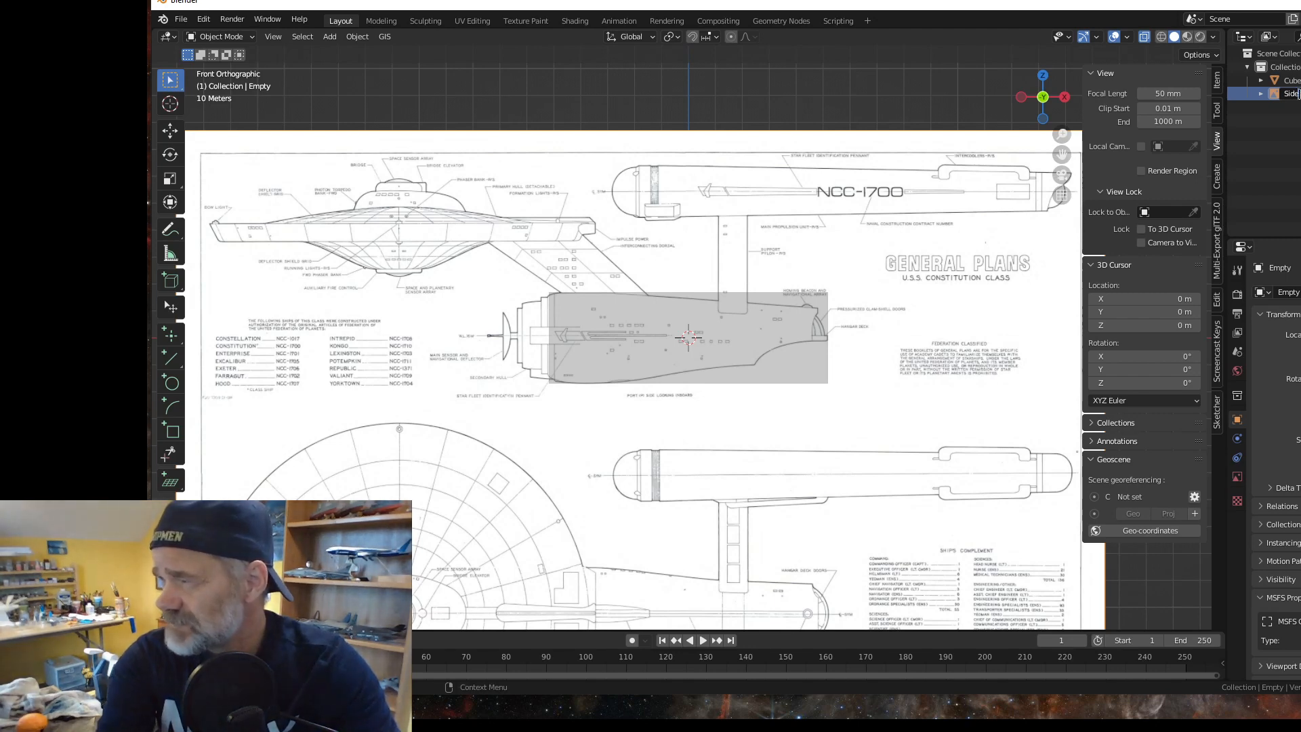
{"action": "key", "text": "BackSpace"}
{"action": "type", "text": "P"}
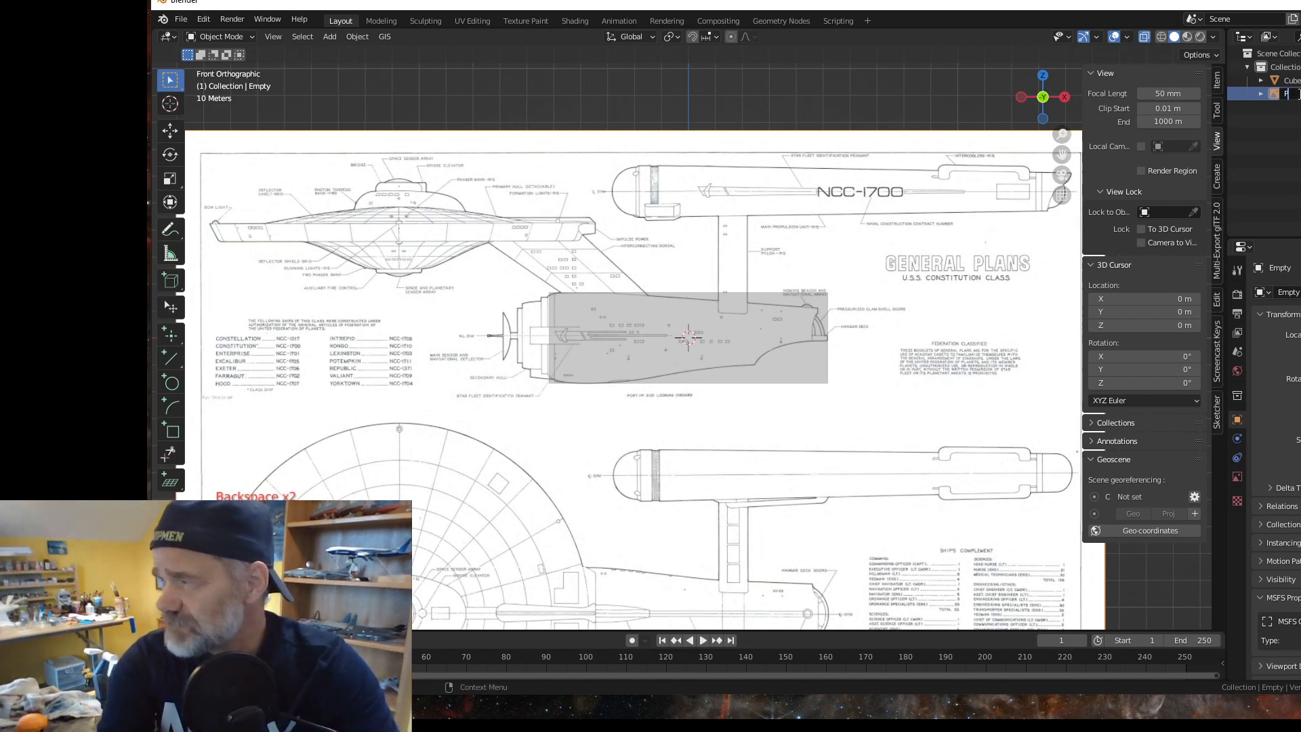
{"action": "type", "text": "ortside"}
{"action": "key", "text": "Return"}
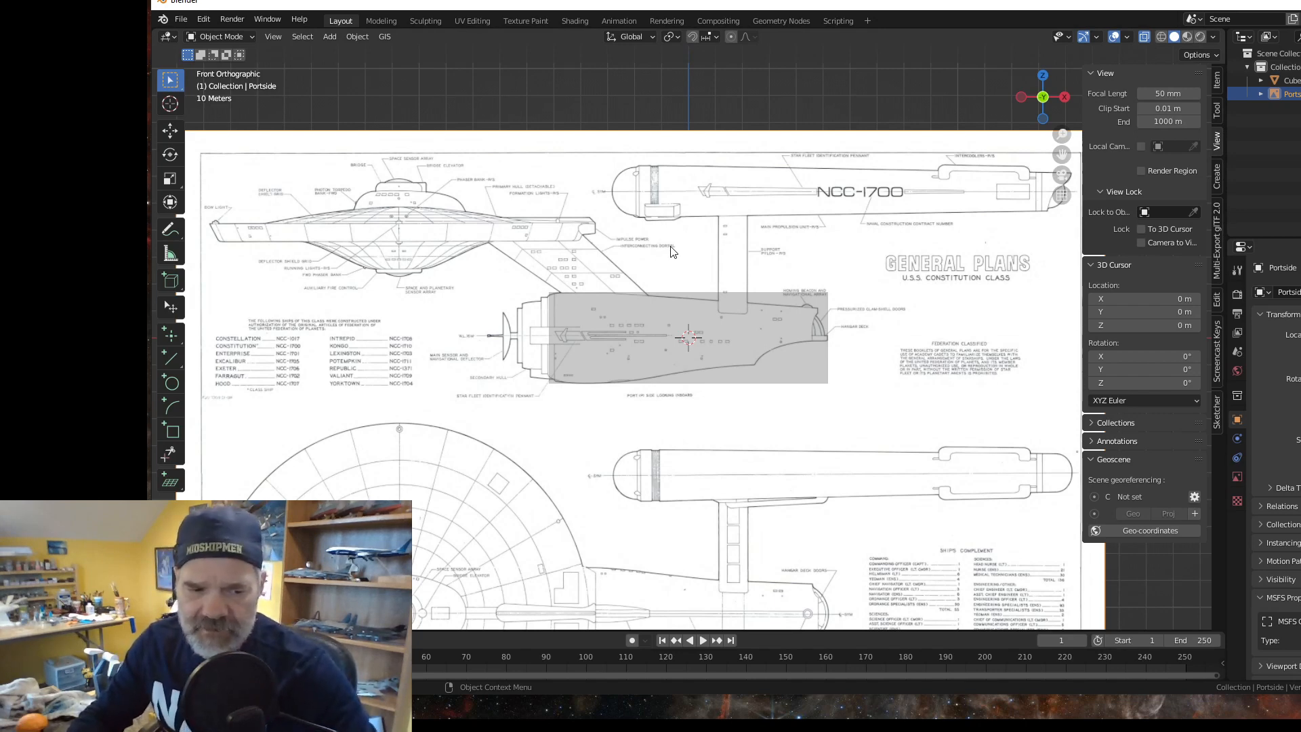
Step: Duplicate the Portside image in place and switch to the top orthographic view
{"action": "key", "text": "shift+d"}
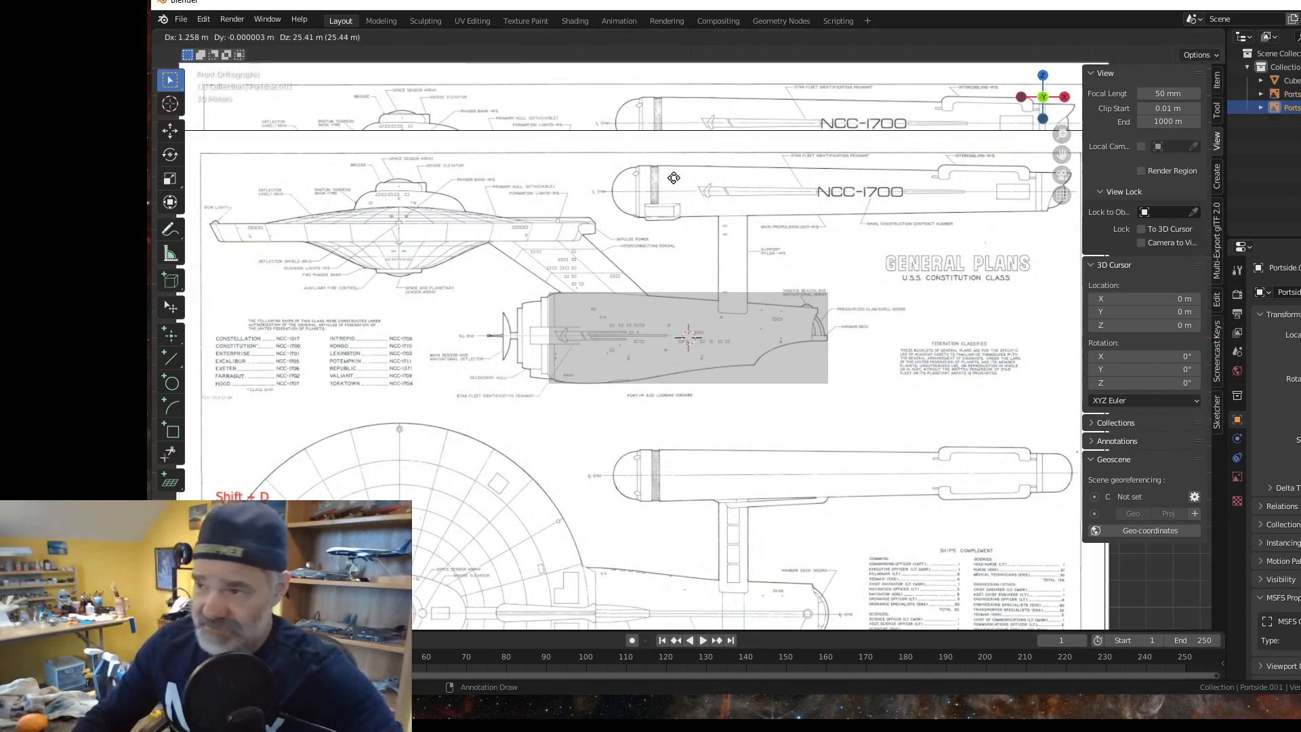
{"action": "key", "text": "Escape"}
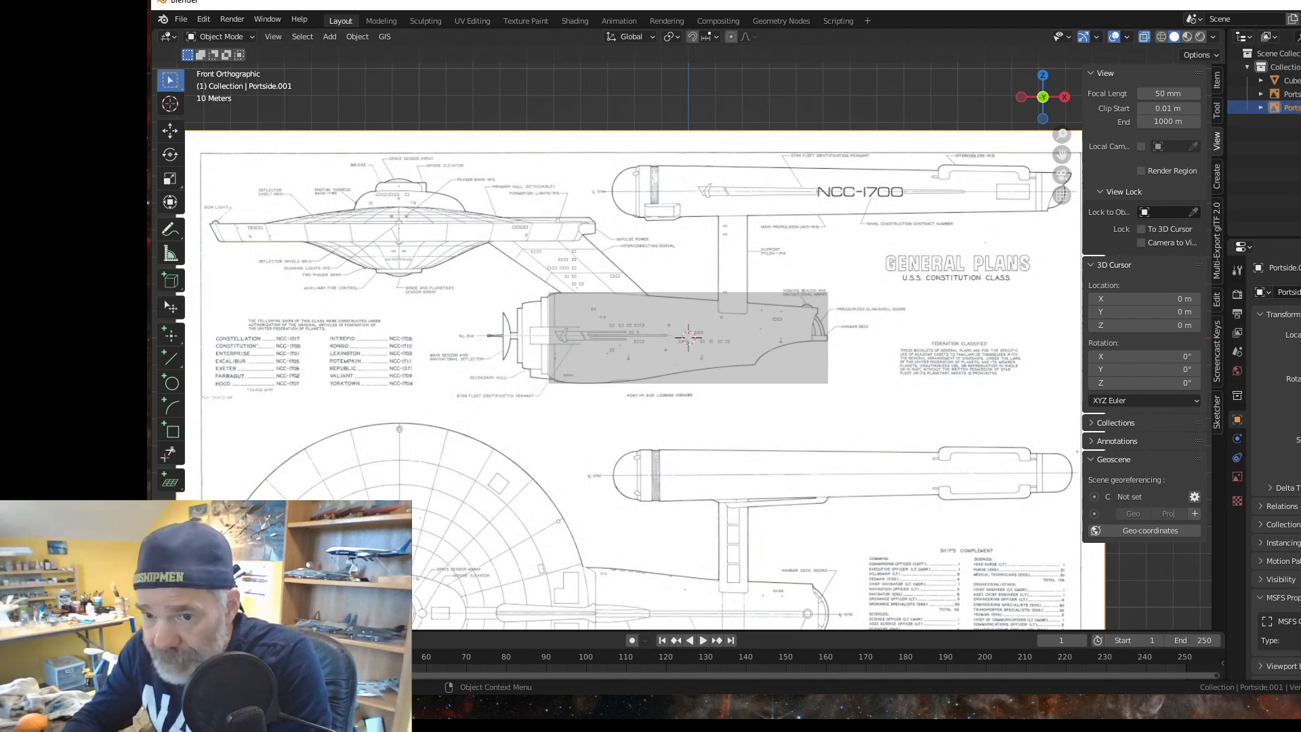
{"action": "scroll", "coordinate": [901, 433], "scroll_direction": "down", "scroll_amount": 3}
{"action": "middle_click_drag", "start_coordinate": [901, 433], "coordinate": [716, 391]}
{"action": "key", "text": "grave"}
{"action": "key", "text": "8"}
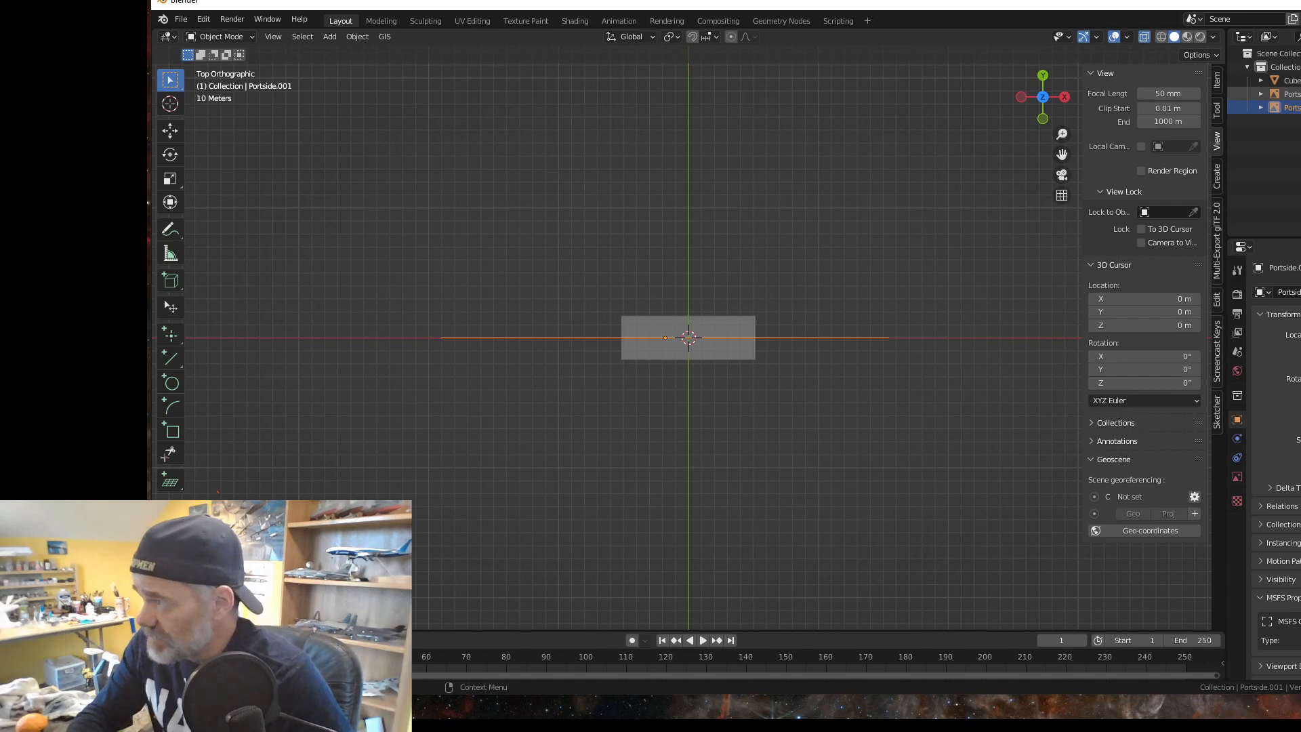
Step: Hide the original Portside image and rename its duplicate to Top
{"action": "left_click", "coordinate": [1300, 94]}
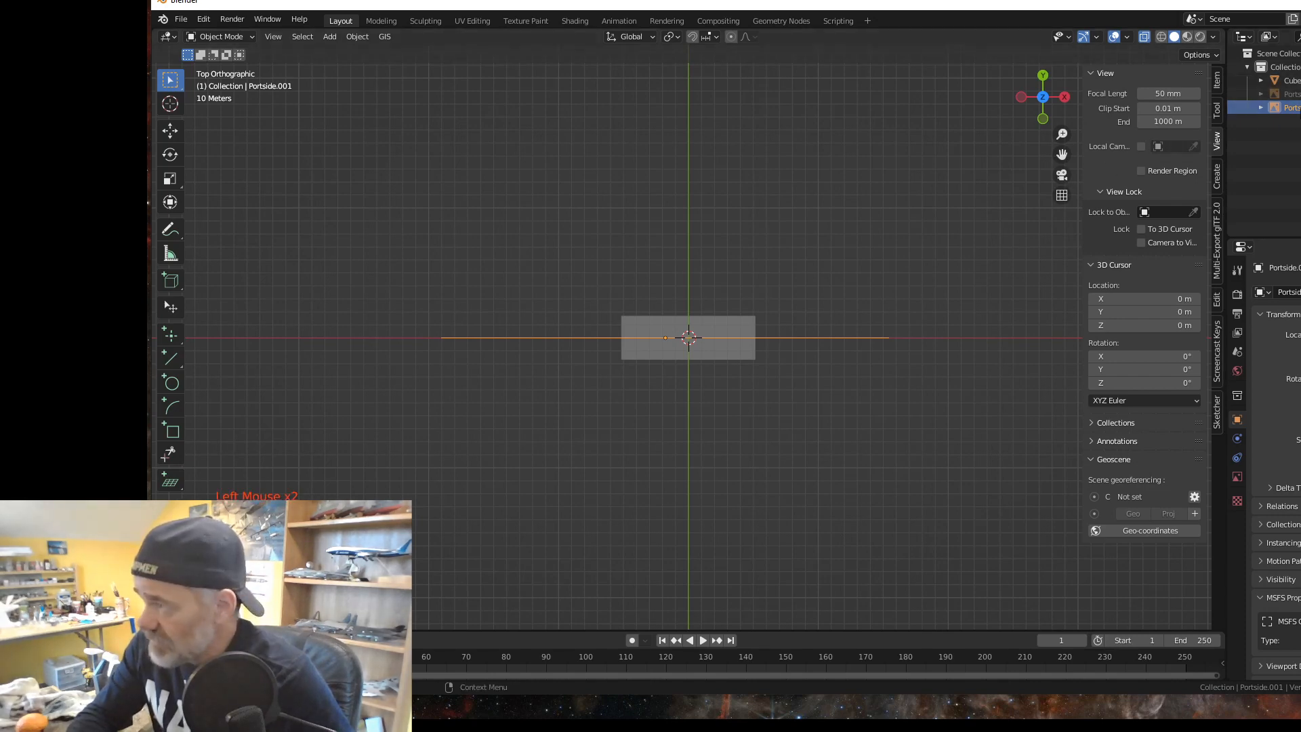
{"action": "double_click", "coordinate": [1299, 109]}
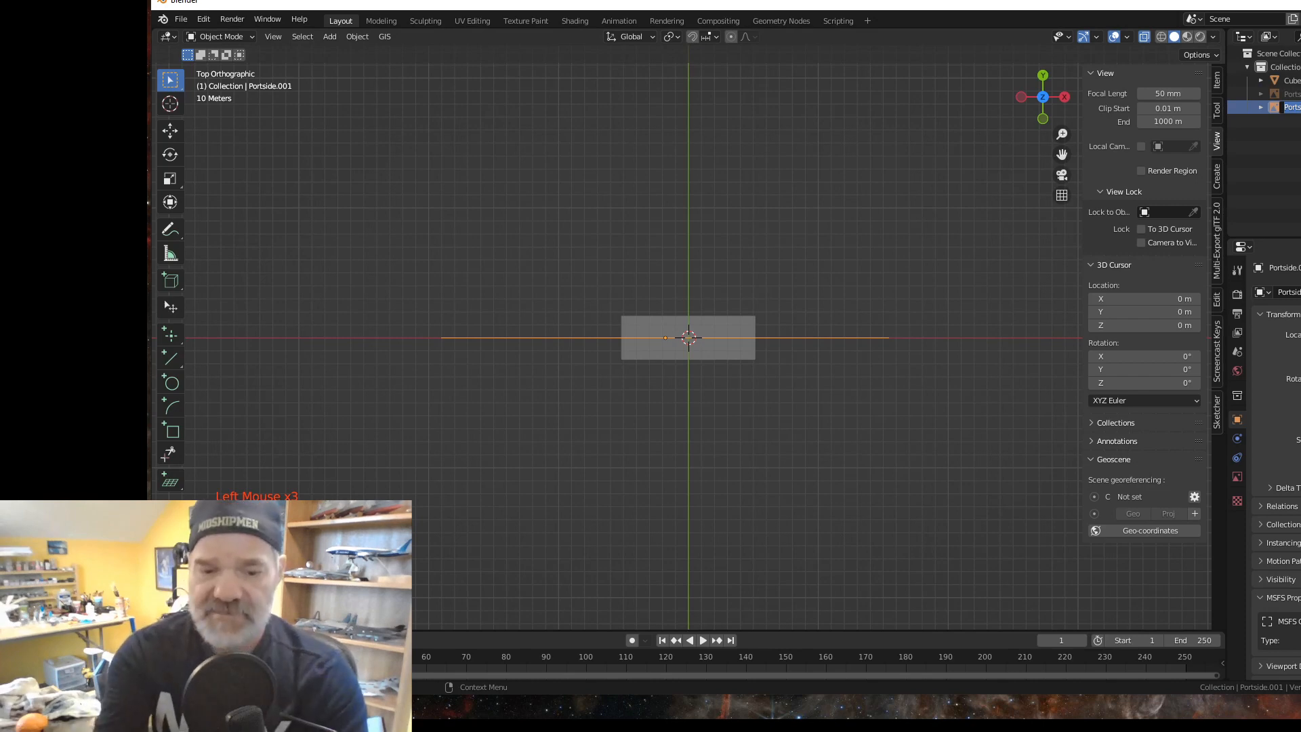
{"action": "type", "text": "To"}
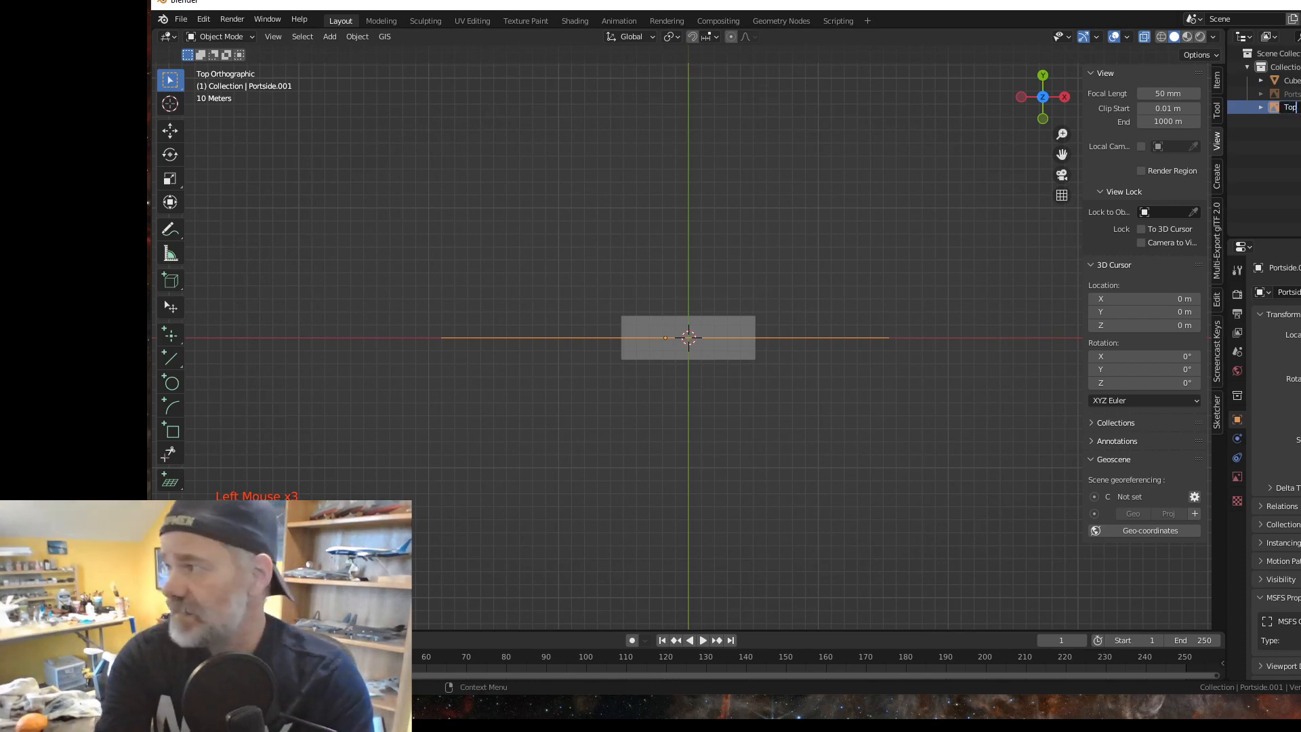
{"action": "type", "text": "p"}
{"action": "key", "text": "Return"}
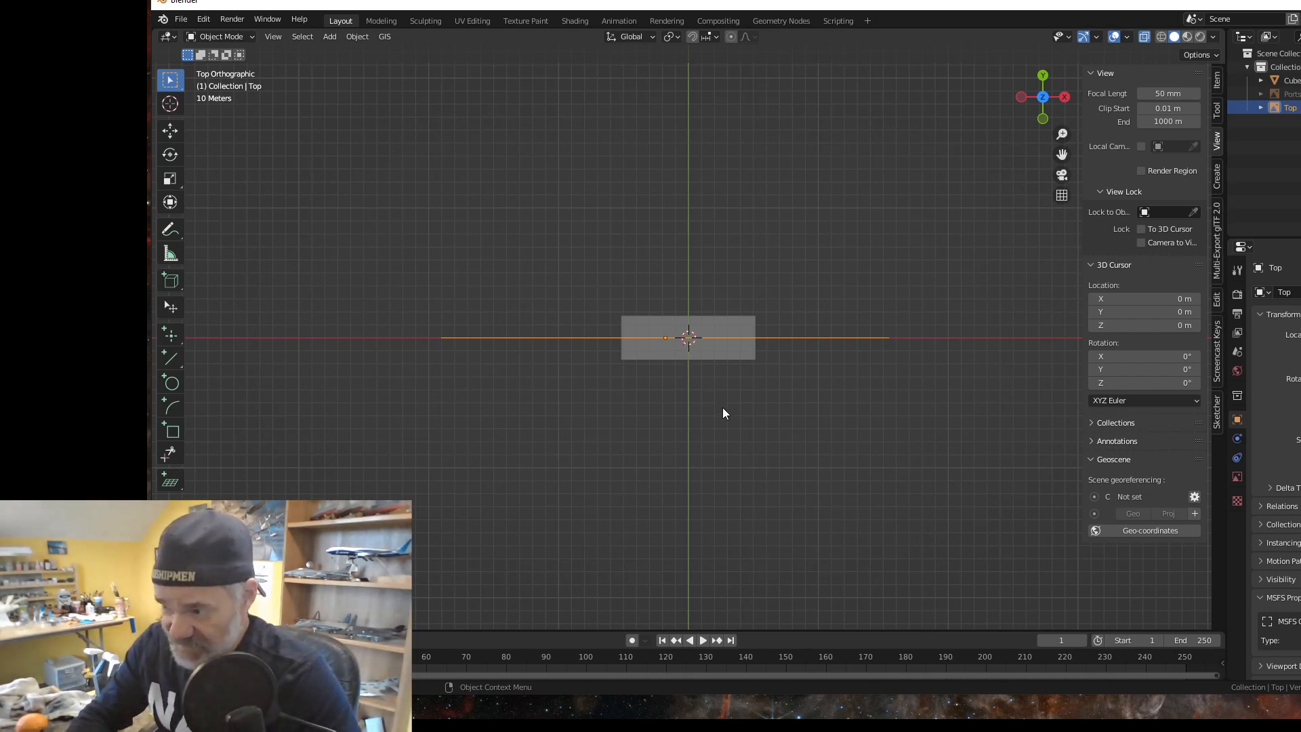
Step: Rotate the Top image 90° about the global X axis so it faces the top view
{"action": "key", "text": "r"}
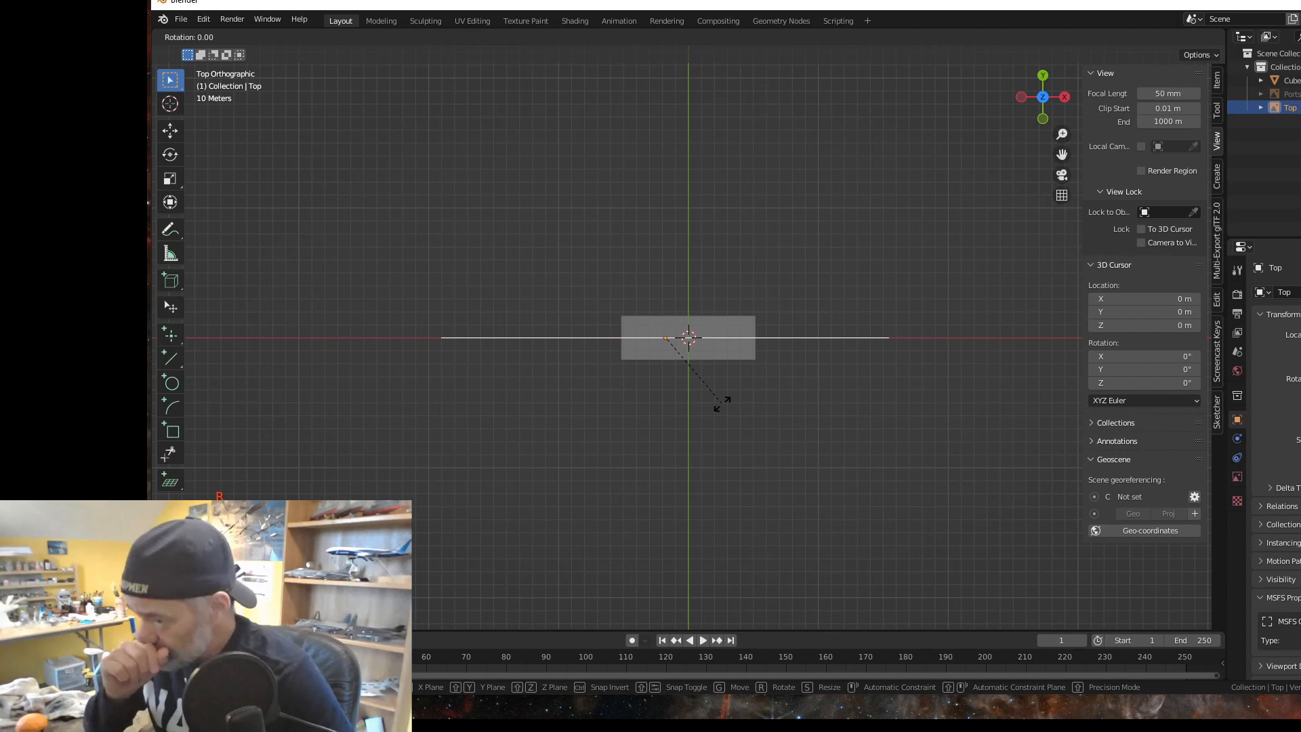
{"action": "key", "text": "x"}
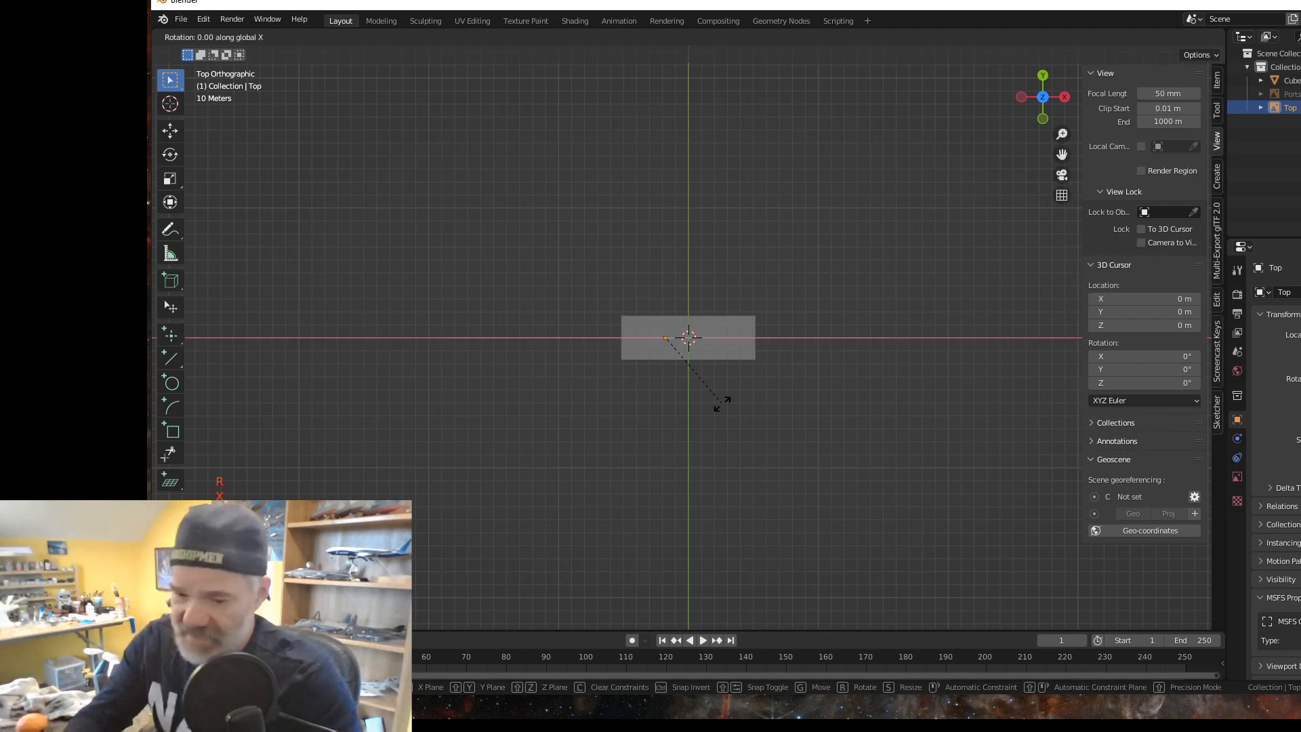
{"action": "key", "text": "KP_9"}
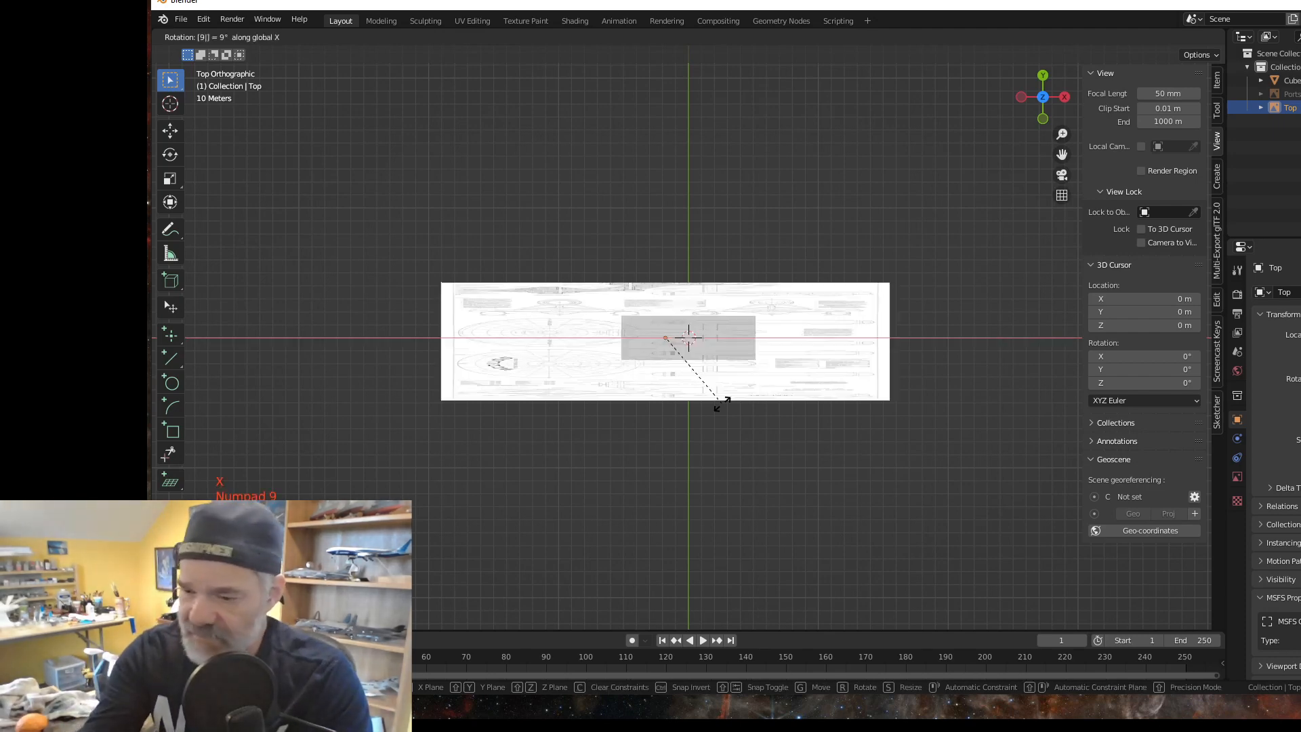
{"action": "key", "text": "KP_0"}
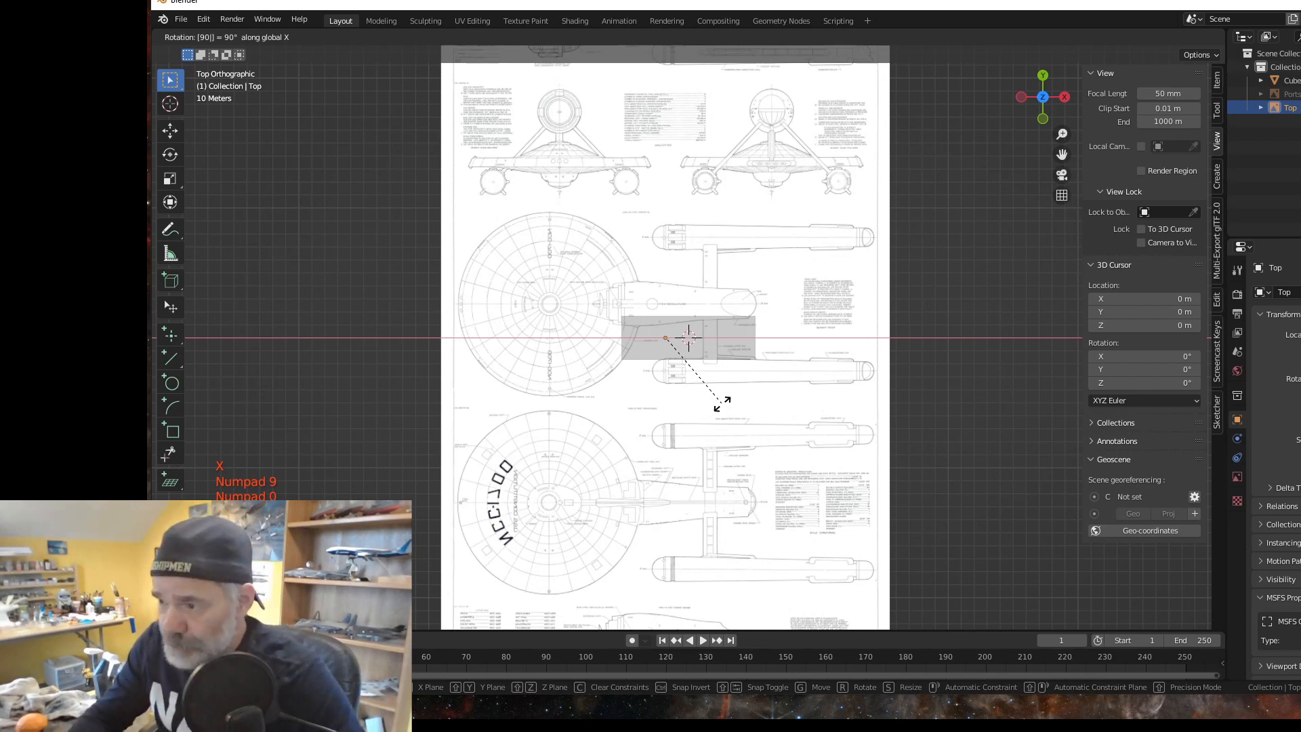
{"action": "key", "text": "KP_Enter"}
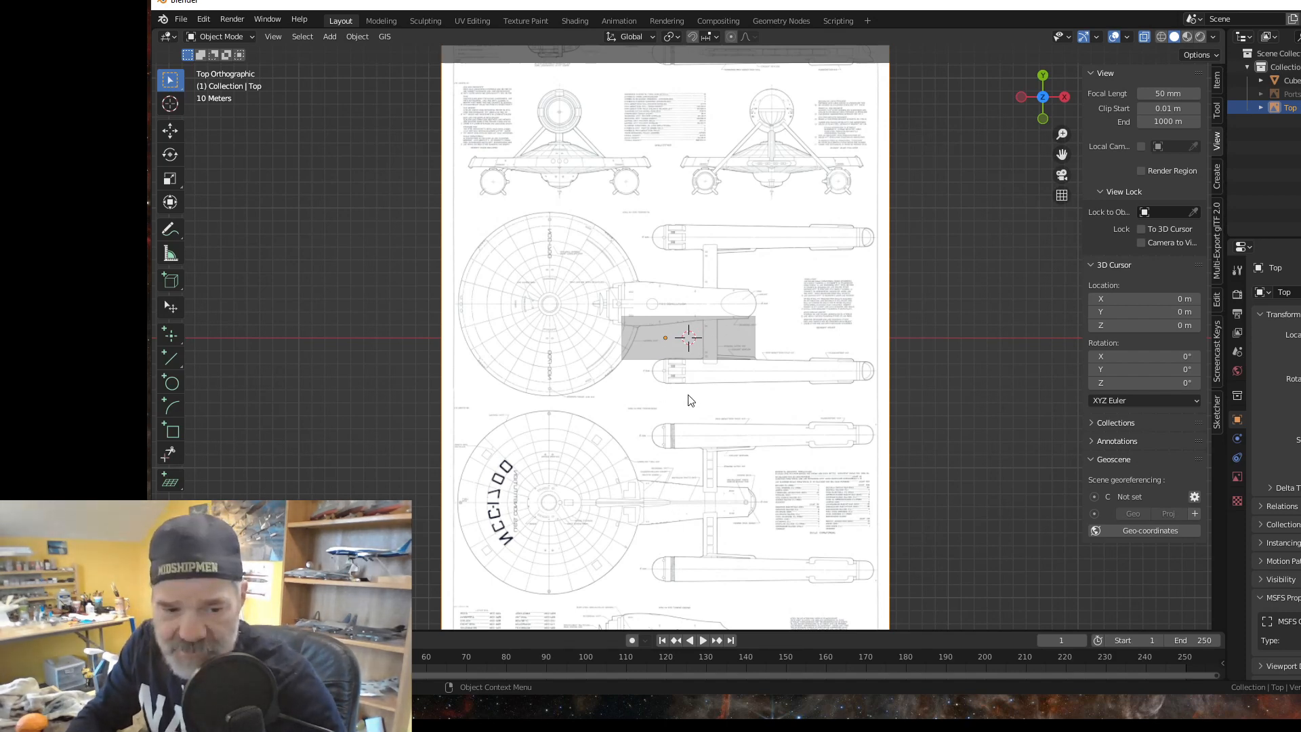
Step: Move the Top image about 126 m along Y to centre the saucer-lettering plan view's secondary hull on the cube
{"action": "key", "text": "g"}
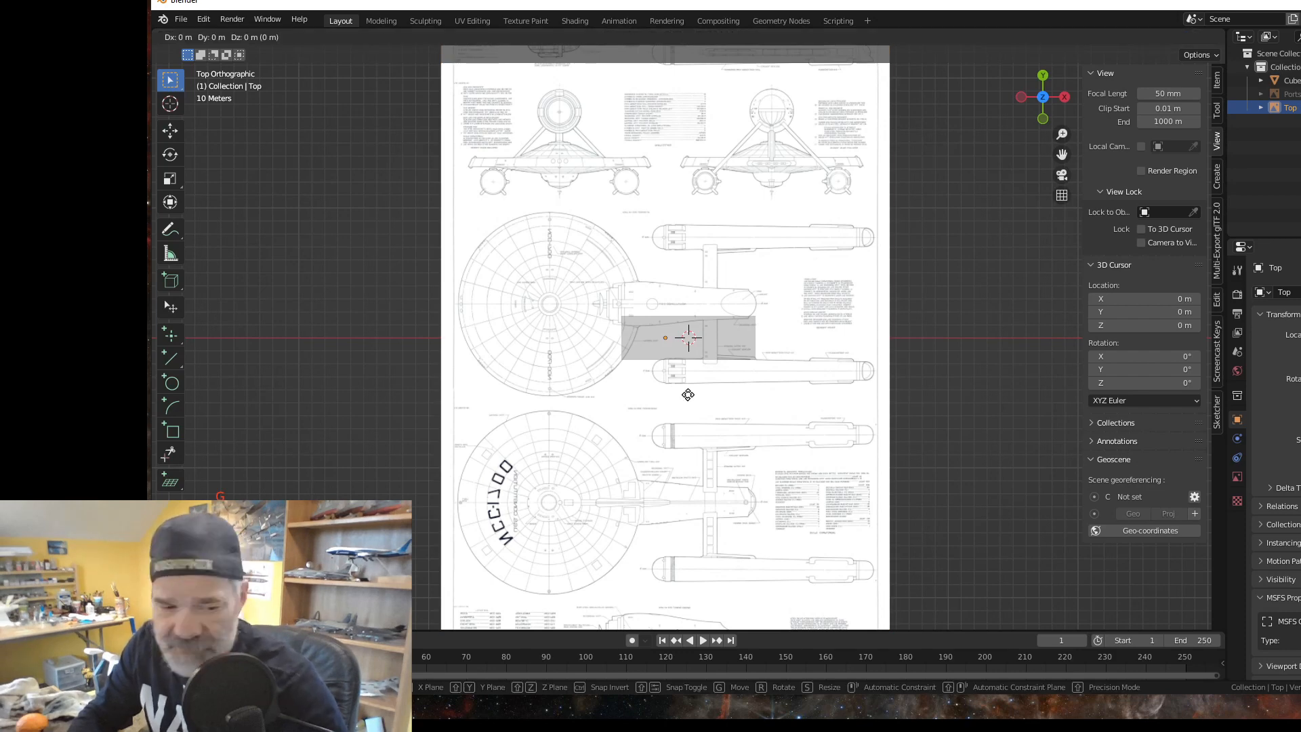
{"action": "key", "text": "y"}
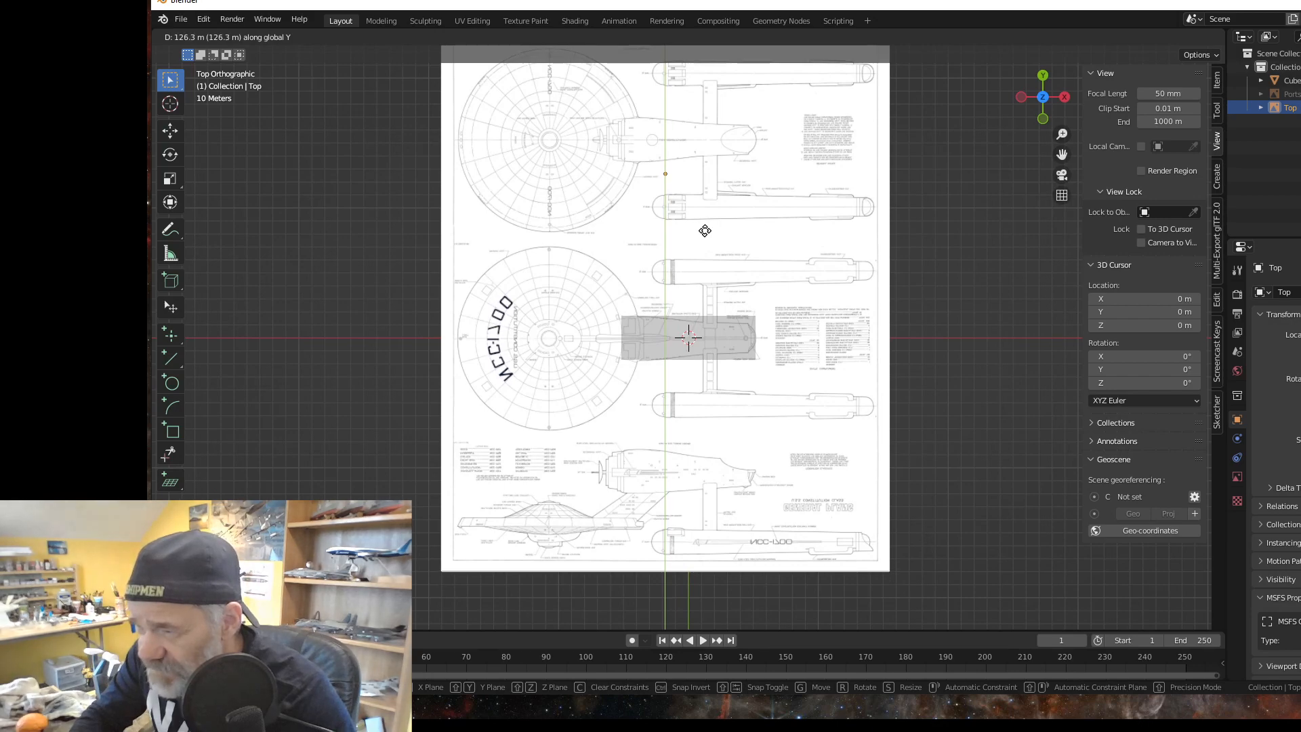
{"action": "left_click", "coordinate": [707, 230]}
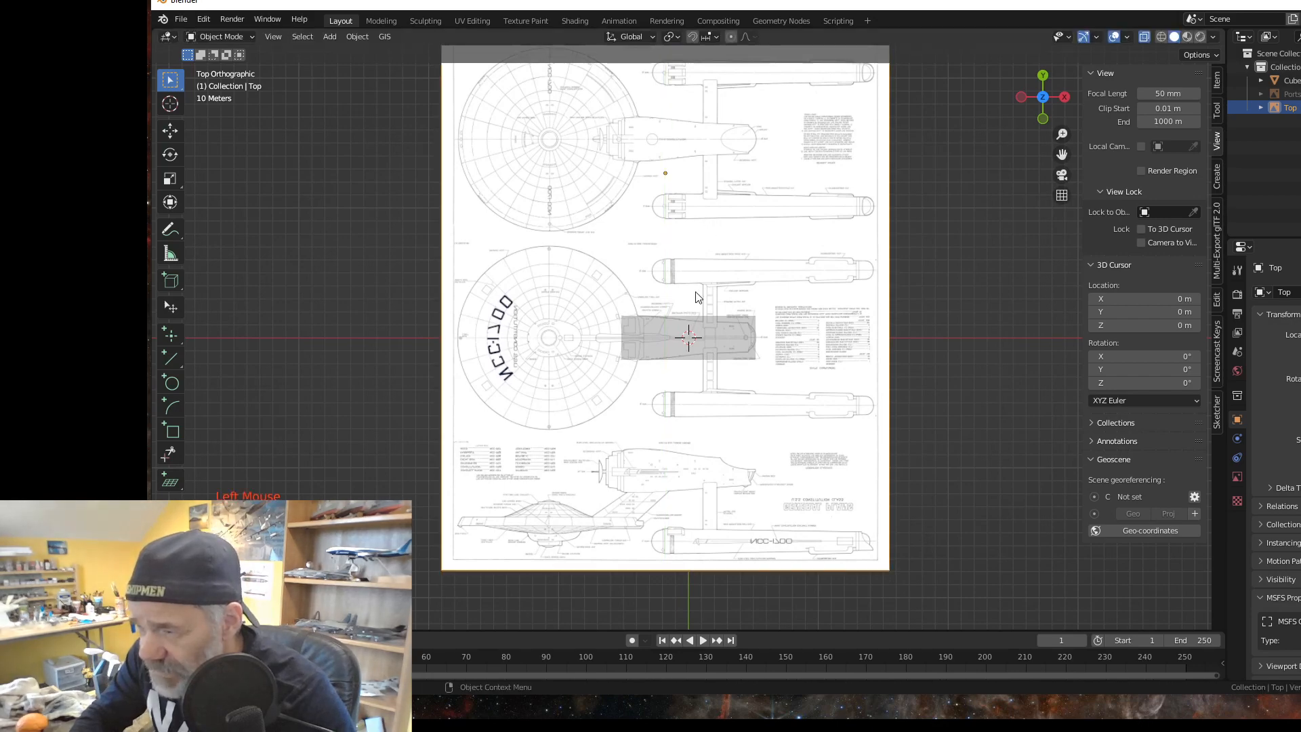
{"action": "scroll", "coordinate": [677, 327], "scroll_direction": "up", "scroll_amount": 3}
{"action": "scroll", "coordinate": [677, 327], "scroll_direction": "up", "scroll_amount": 1}
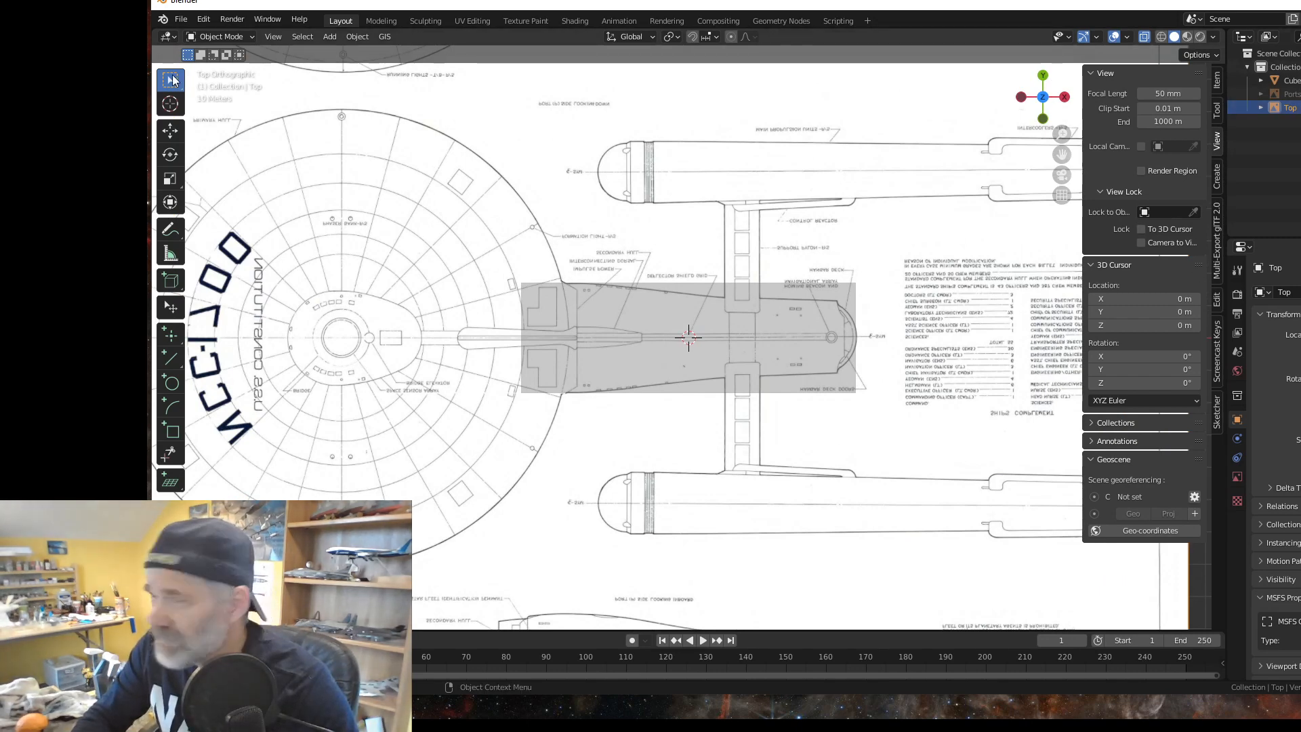
Step: Start saving the Blender project and open the Enterprise folder inside C:\3DModels as its destination
{"action": "left_click", "coordinate": [181, 19]}
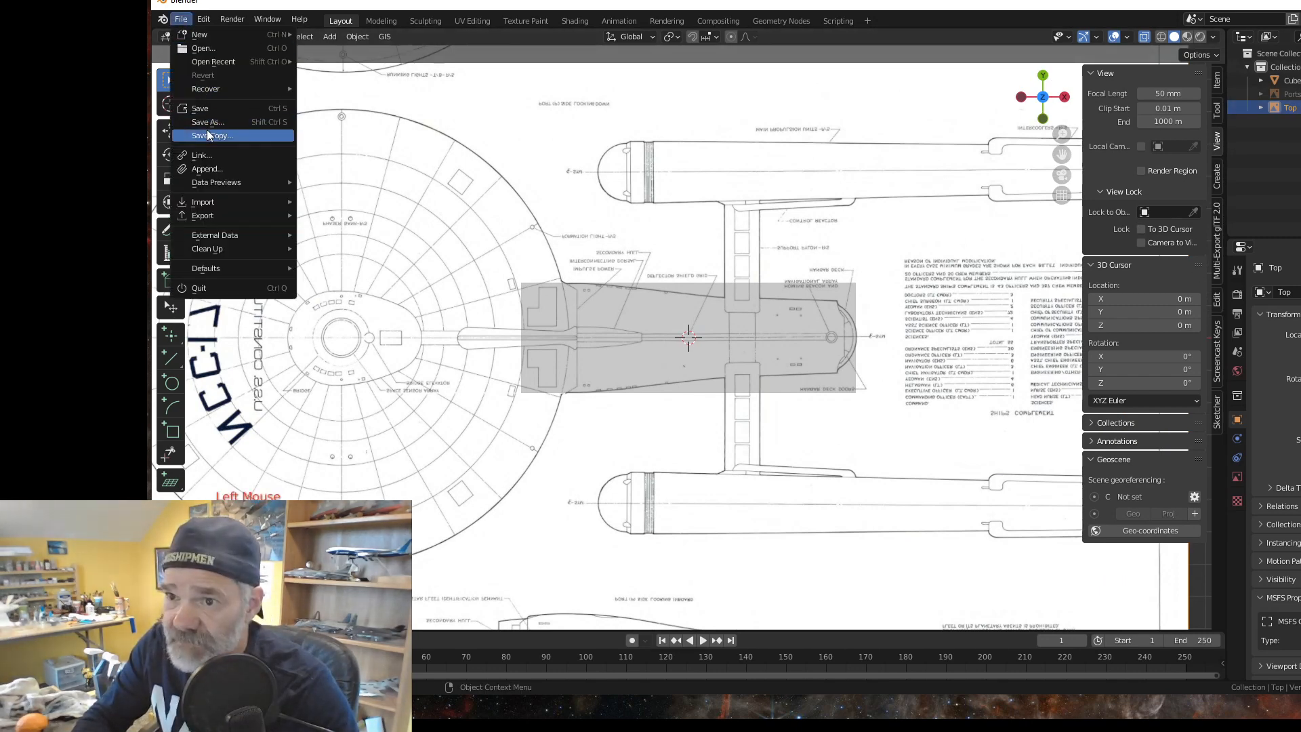
{"action": "left_click", "coordinate": [206, 108]}
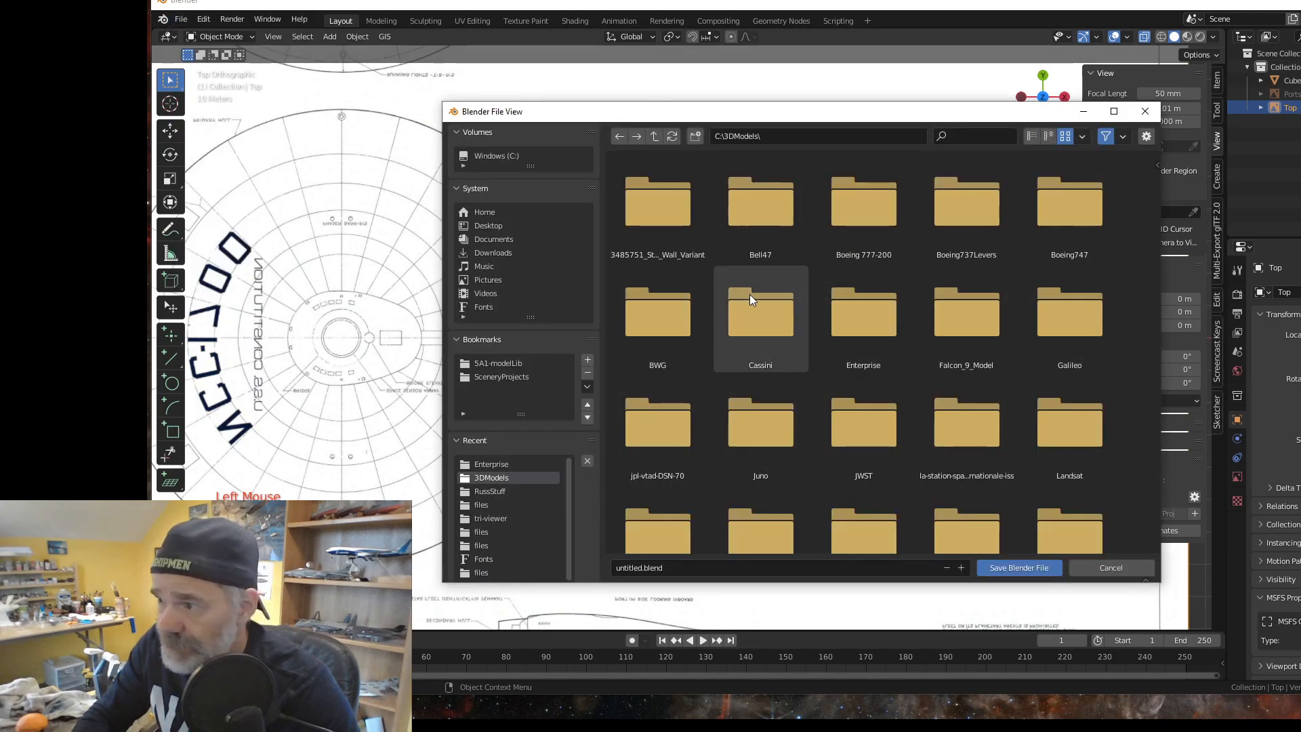
{"action": "left_click", "coordinate": [860, 312]}
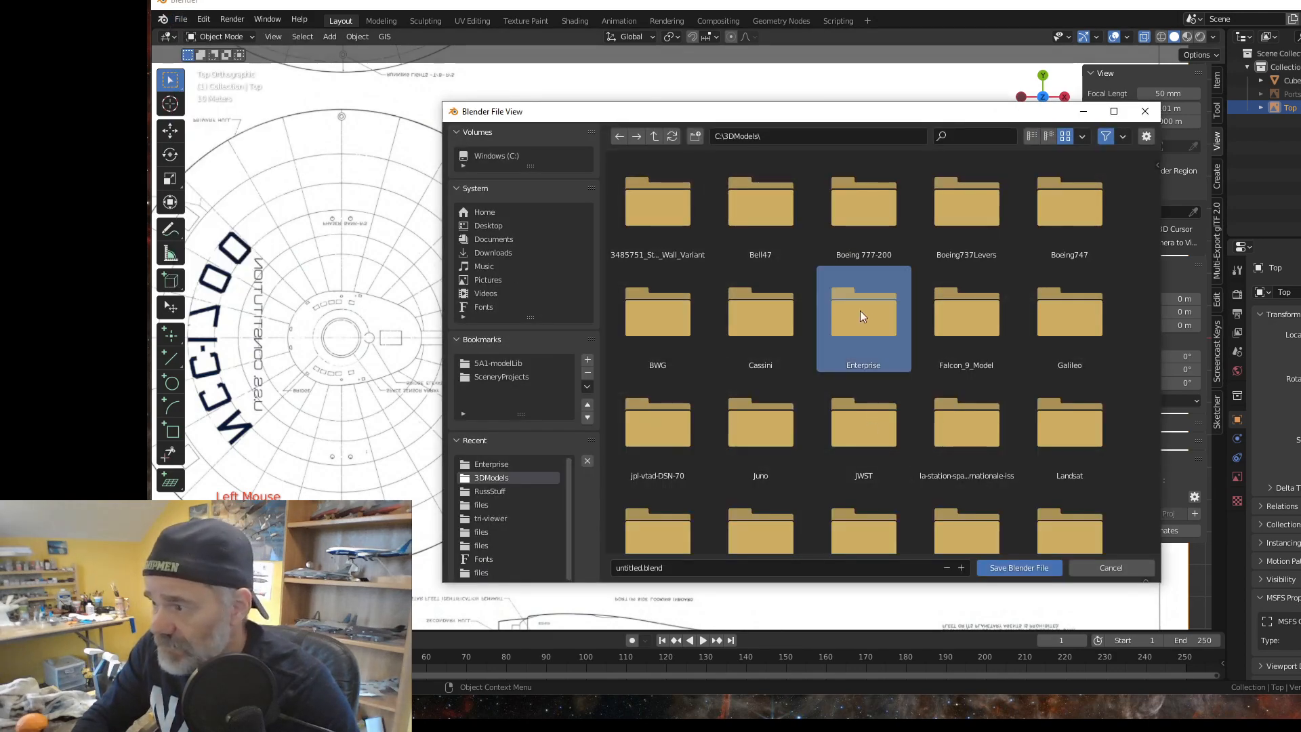
{"action": "double_click", "coordinate": [860, 311]}
Step: Name the project file EnterpriseTOS.blend and save it in the Enterprise folder
{"action": "left_click", "coordinate": [642, 568]}
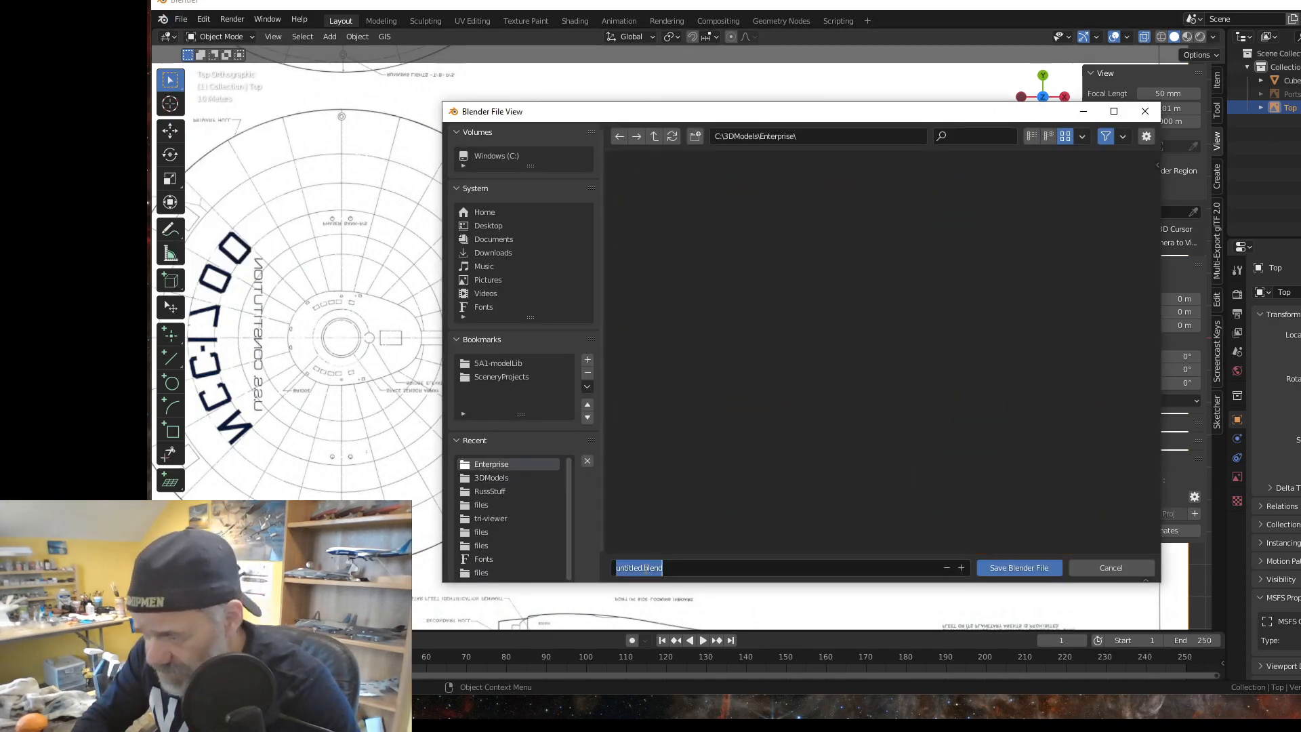
{"action": "left_click", "coordinate": [643, 567]}
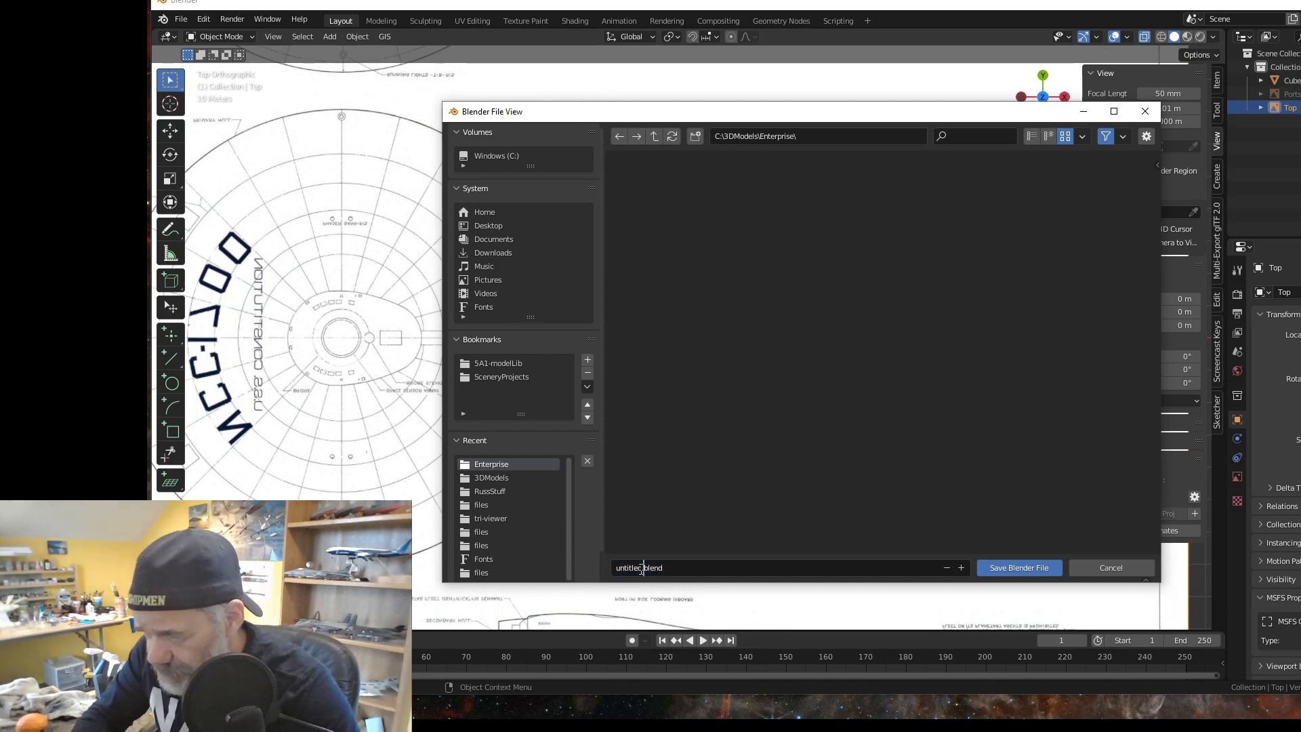
{"action": "key", "text": "shift+Left"}
{"action": "key", "text": "shift+Left"}
{"action": "key", "text": "shift+Left"}
{"action": "double_click", "coordinate": [642, 568]}
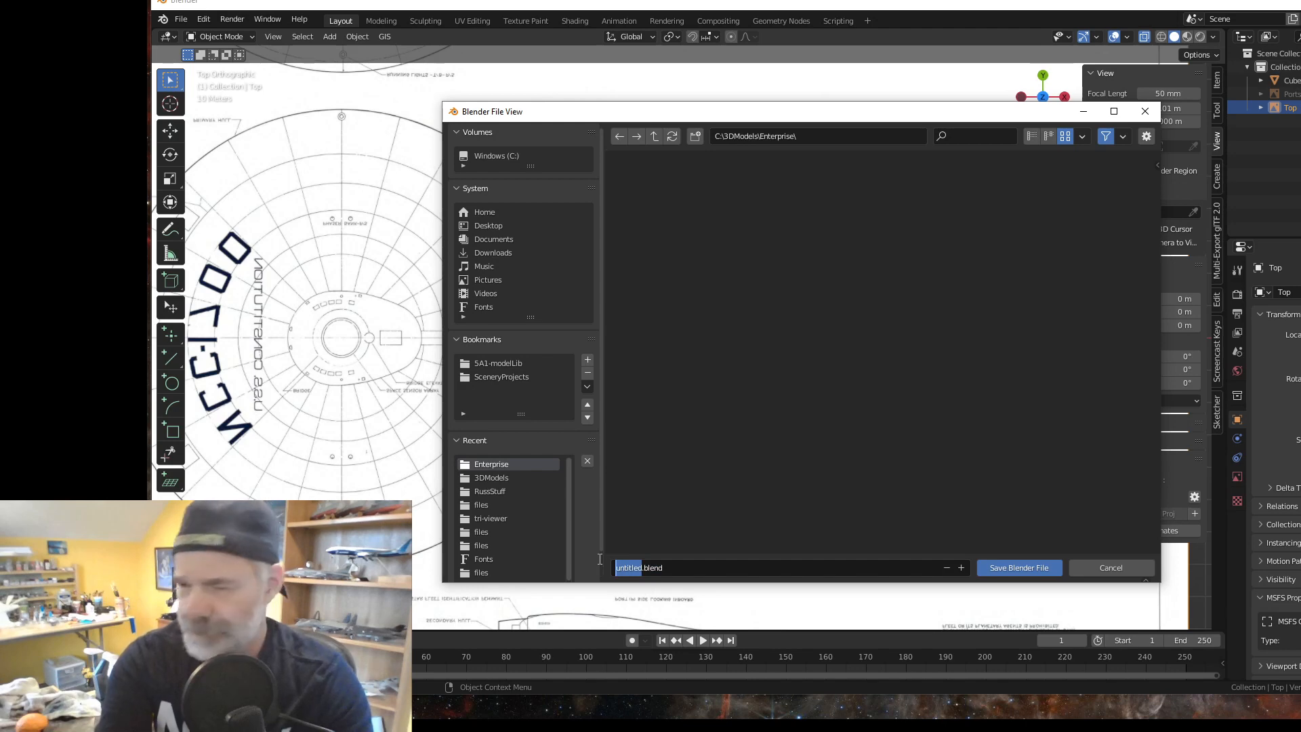
{"action": "type", "text": "En"}
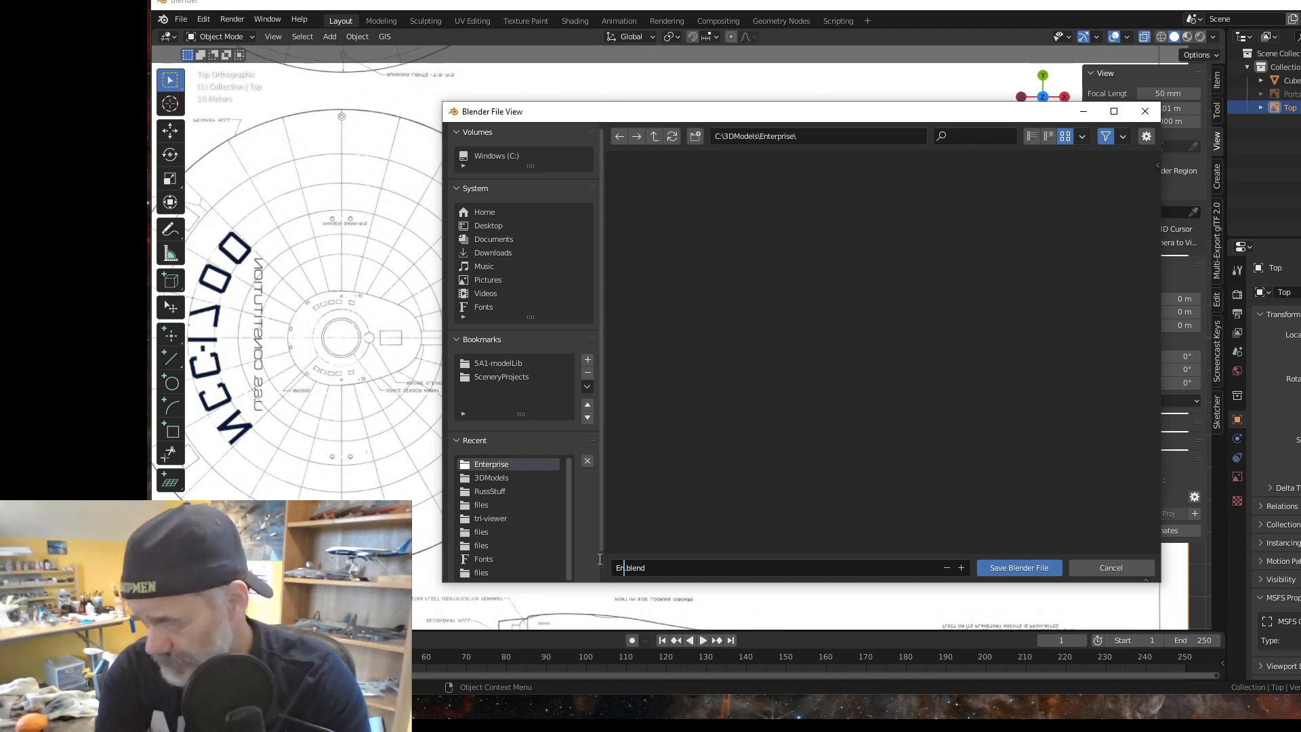
{"action": "type", "text": "terpri"}
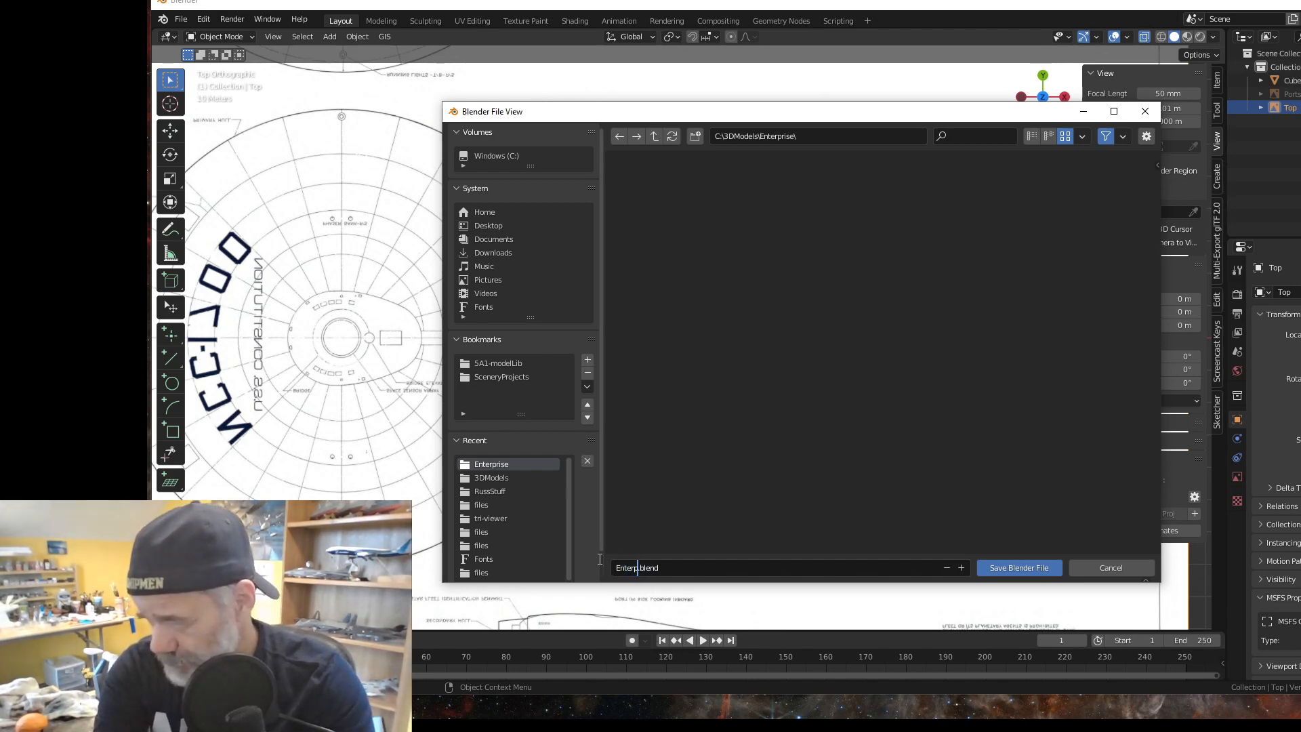
{"action": "type", "text": "seT"}
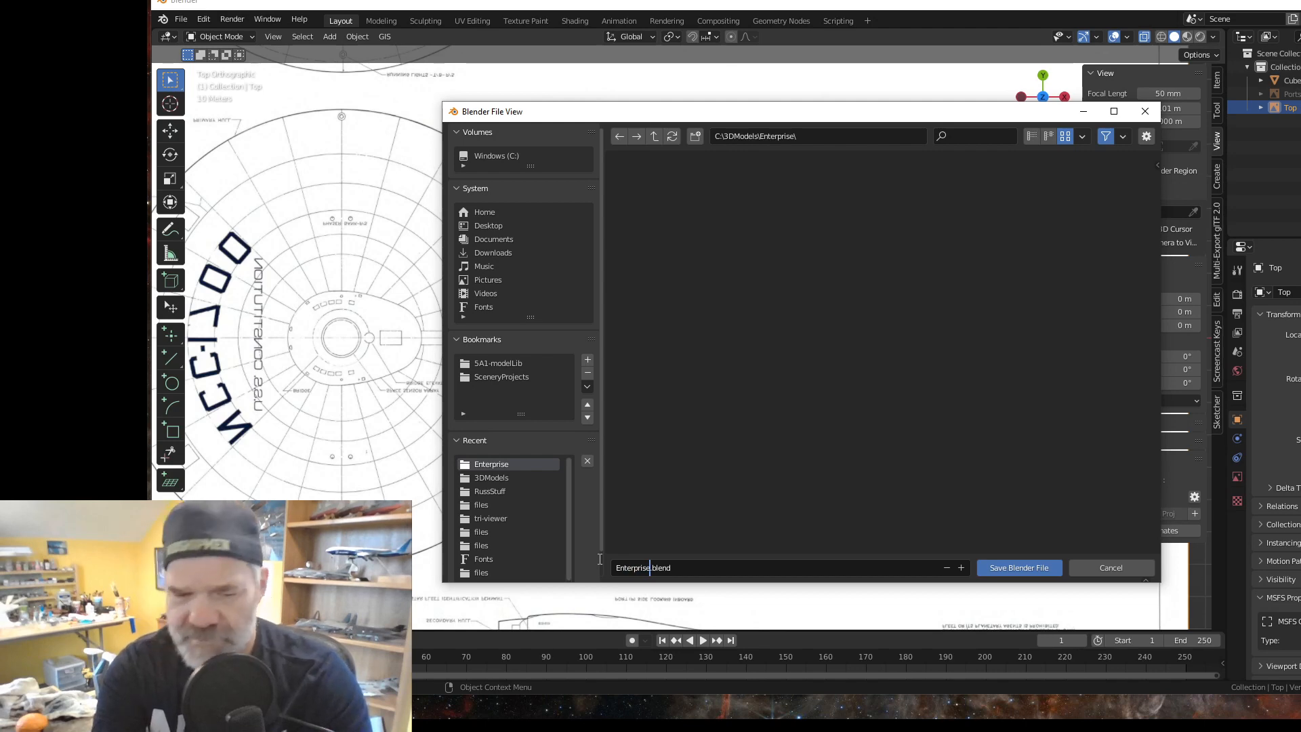
{"action": "type", "text": "OS"}
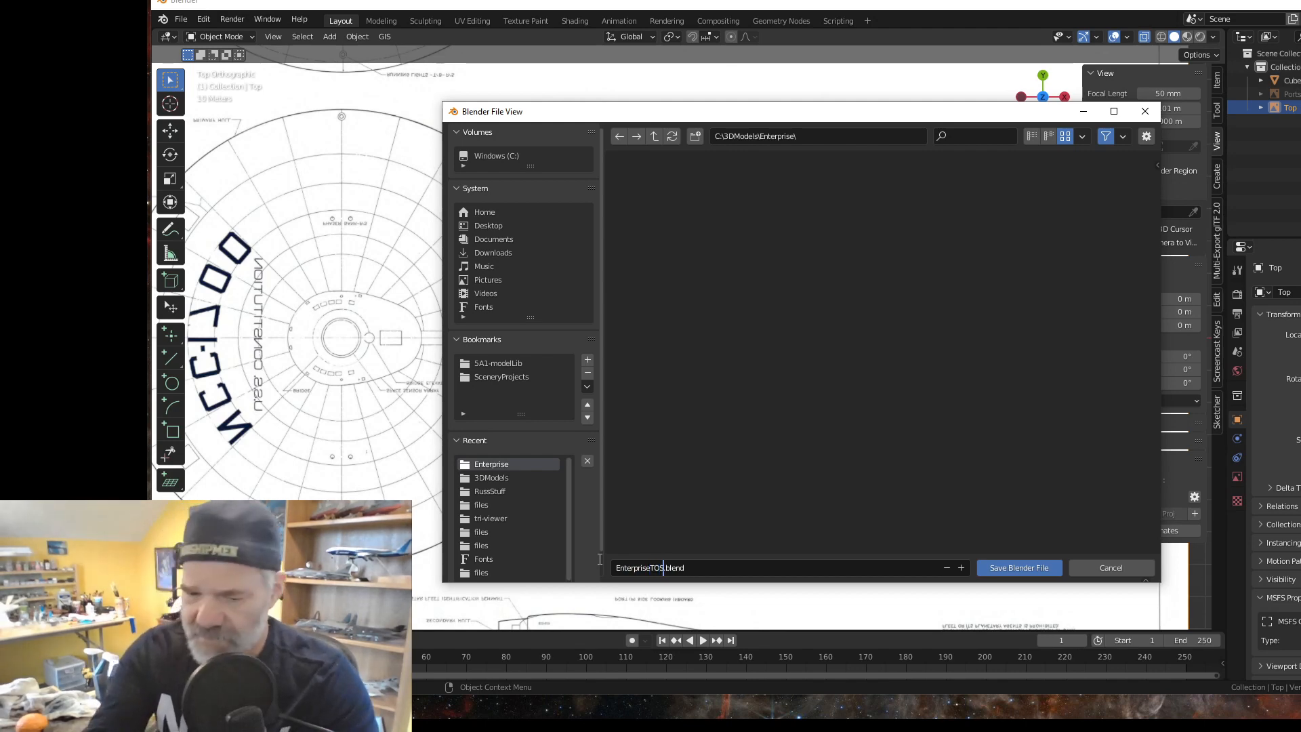
{"action": "left_click", "coordinate": [1010, 566]}
Step: Examine the whole Top image and compare its plan views and lettering direction with the cube
{"action": "scroll", "coordinate": [725, 368], "scroll_direction": "down", "scroll_amount": 6}
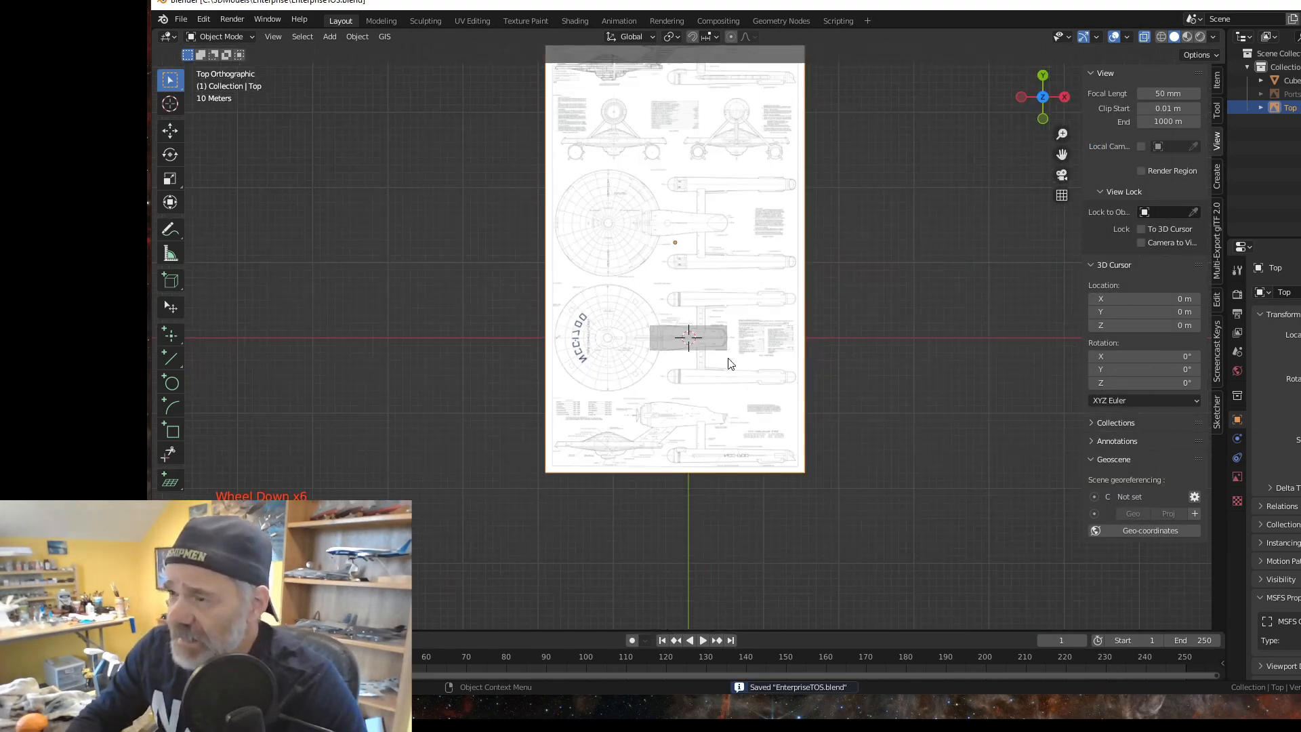
{"action": "scroll", "coordinate": [730, 359], "scroll_direction": "up", "scroll_amount": 5}
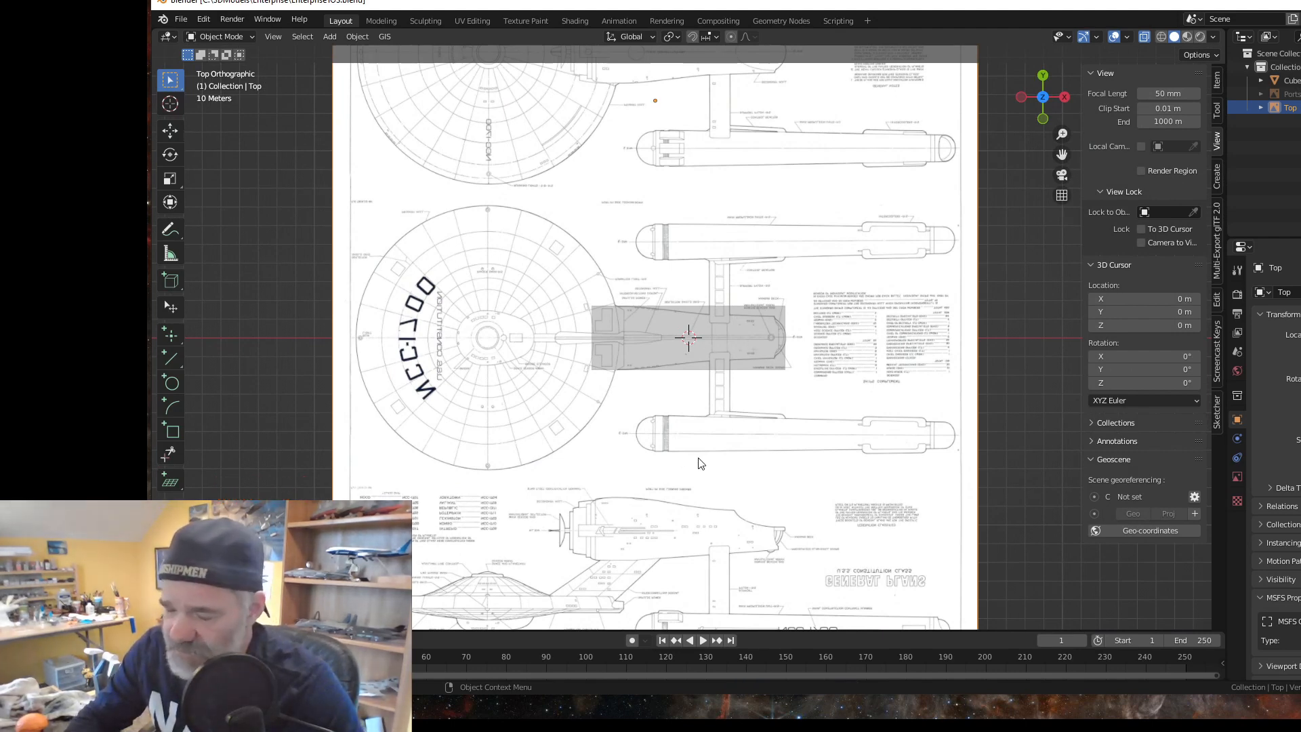
{"action": "scroll", "coordinate": [693, 461], "scroll_direction": "down", "scroll_amount": 3}
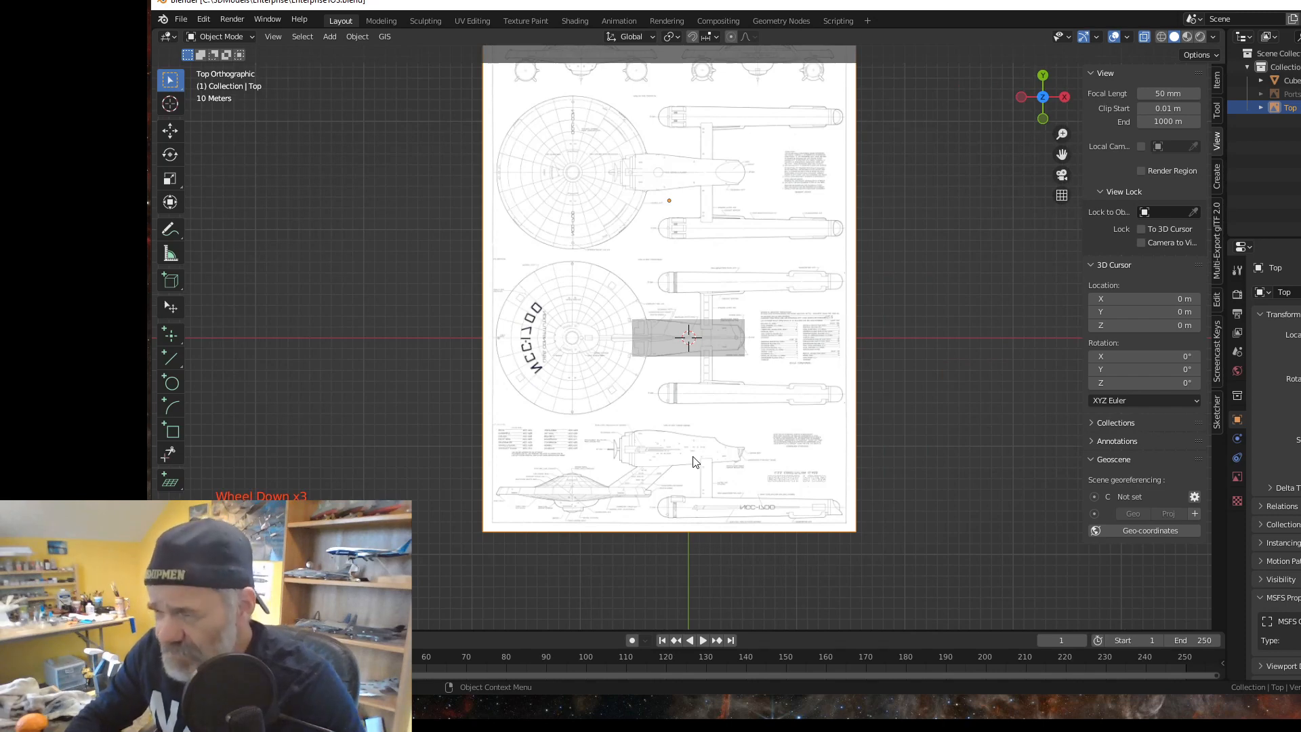
{"action": "scroll", "coordinate": [692, 461], "scroll_direction": "down", "scroll_amount": 1}
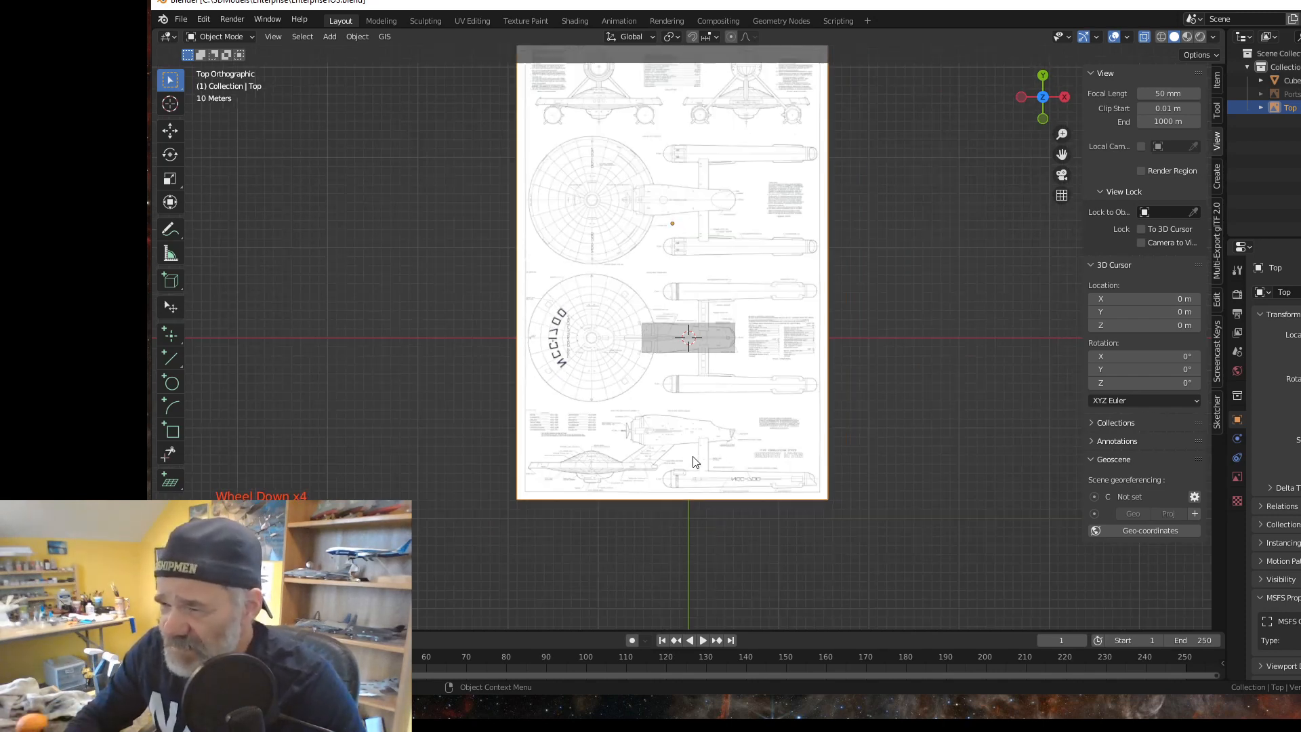
{"action": "scroll", "coordinate": [693, 462], "scroll_direction": "up", "scroll_amount": 5}
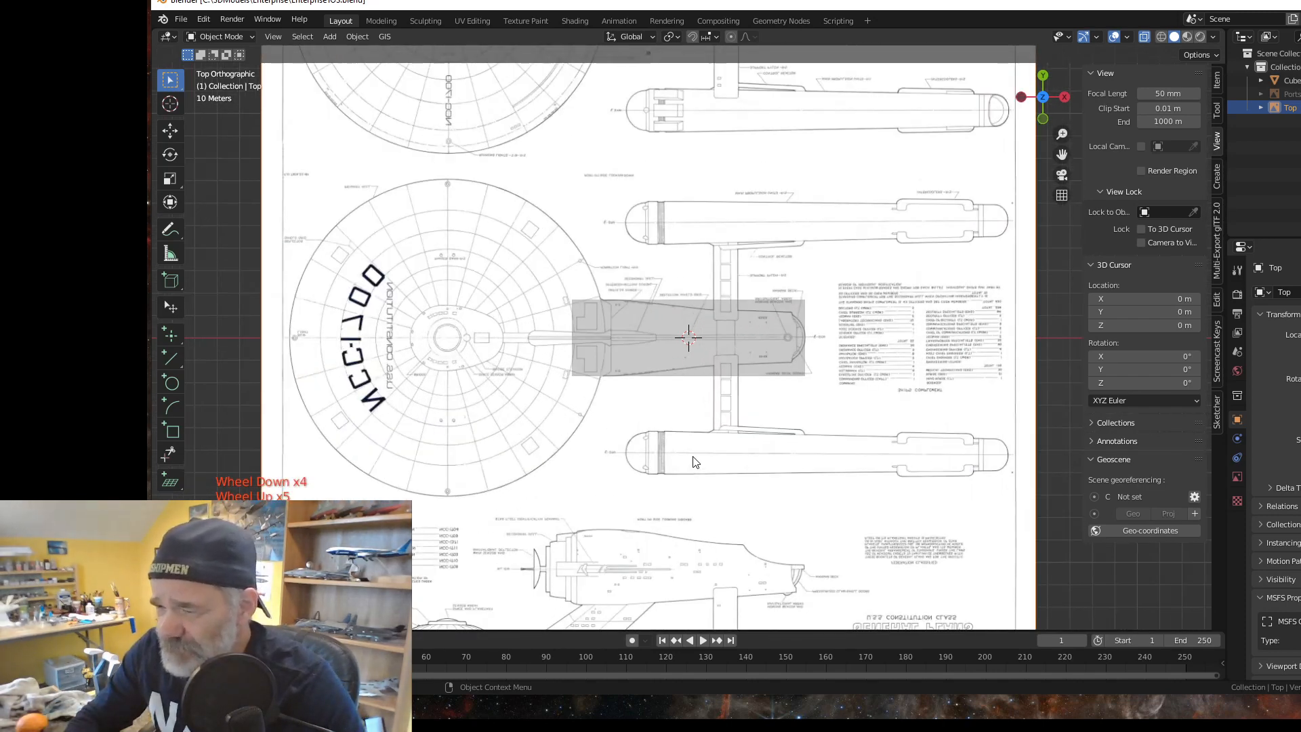
{"action": "scroll", "coordinate": [693, 462], "scroll_direction": "down", "scroll_amount": 5}
{"action": "scroll", "coordinate": [692, 461], "scroll_direction": "up", "scroll_amount": 1}
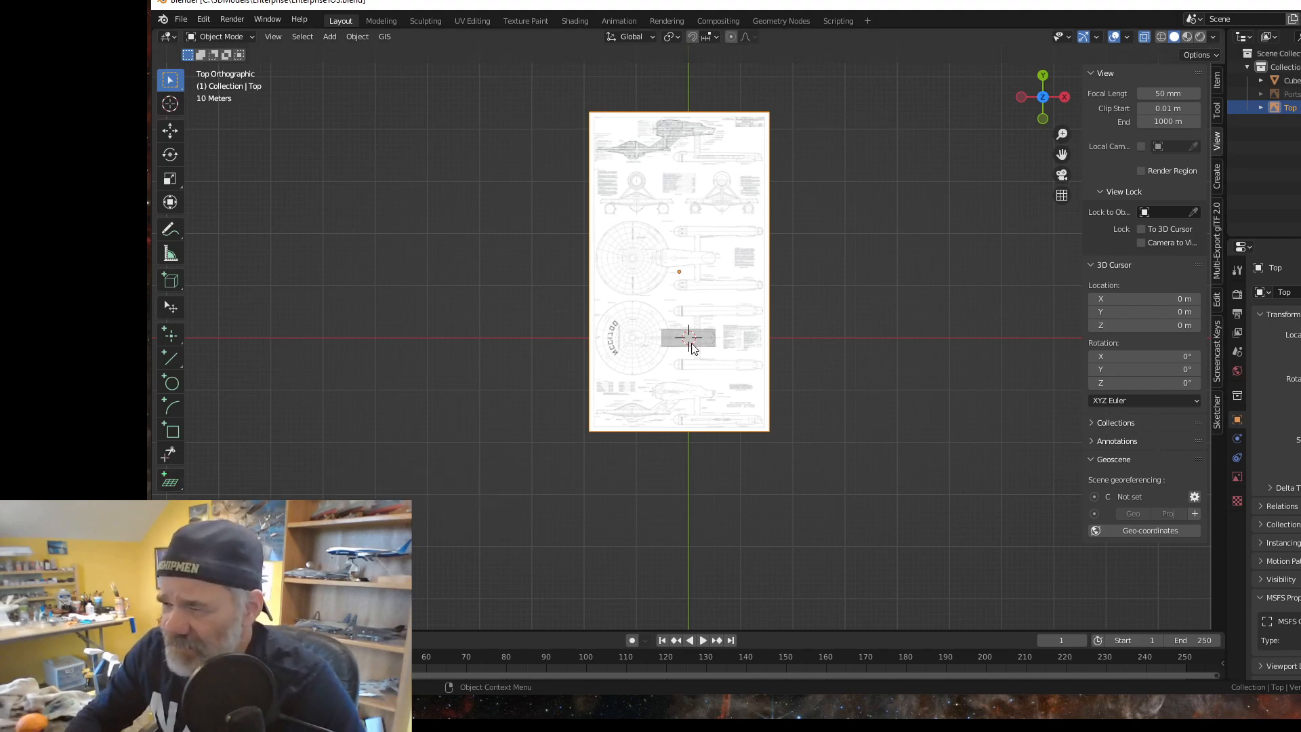
{"action": "scroll", "coordinate": [698, 373], "scroll_direction": "up", "scroll_amount": 4}
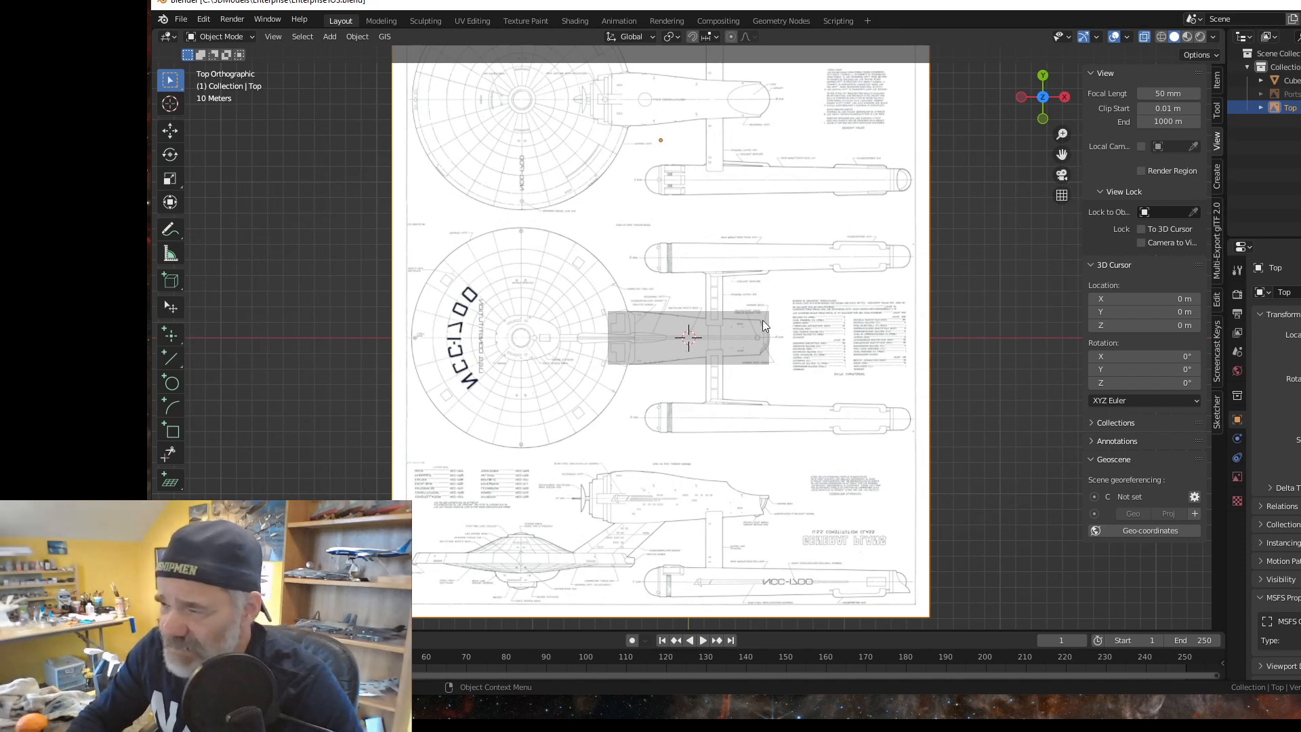
Step: Rotate the Top image 180° about the global X axis so its lettering is no longer mirrored
{"action": "left_click", "coordinate": [624, 499]}
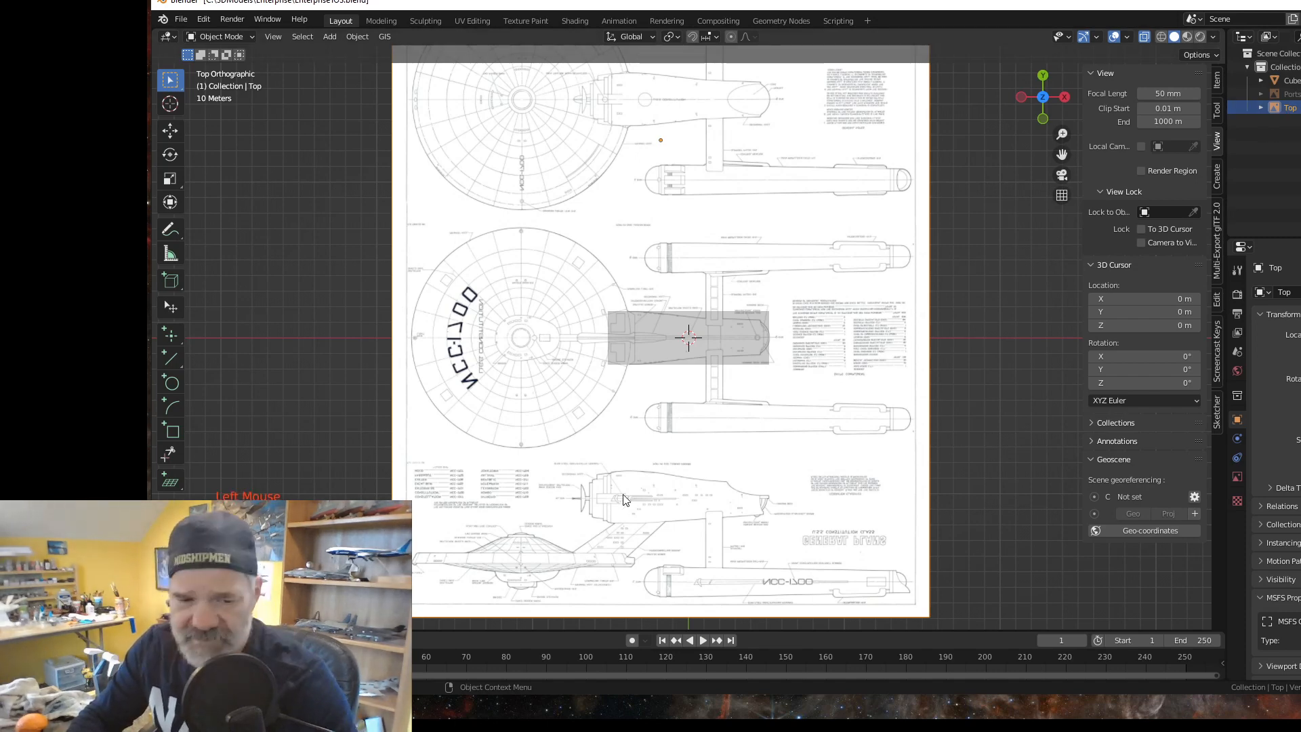
{"action": "type", "text": "rx180"}
{"action": "key", "text": "KP_Enter"}
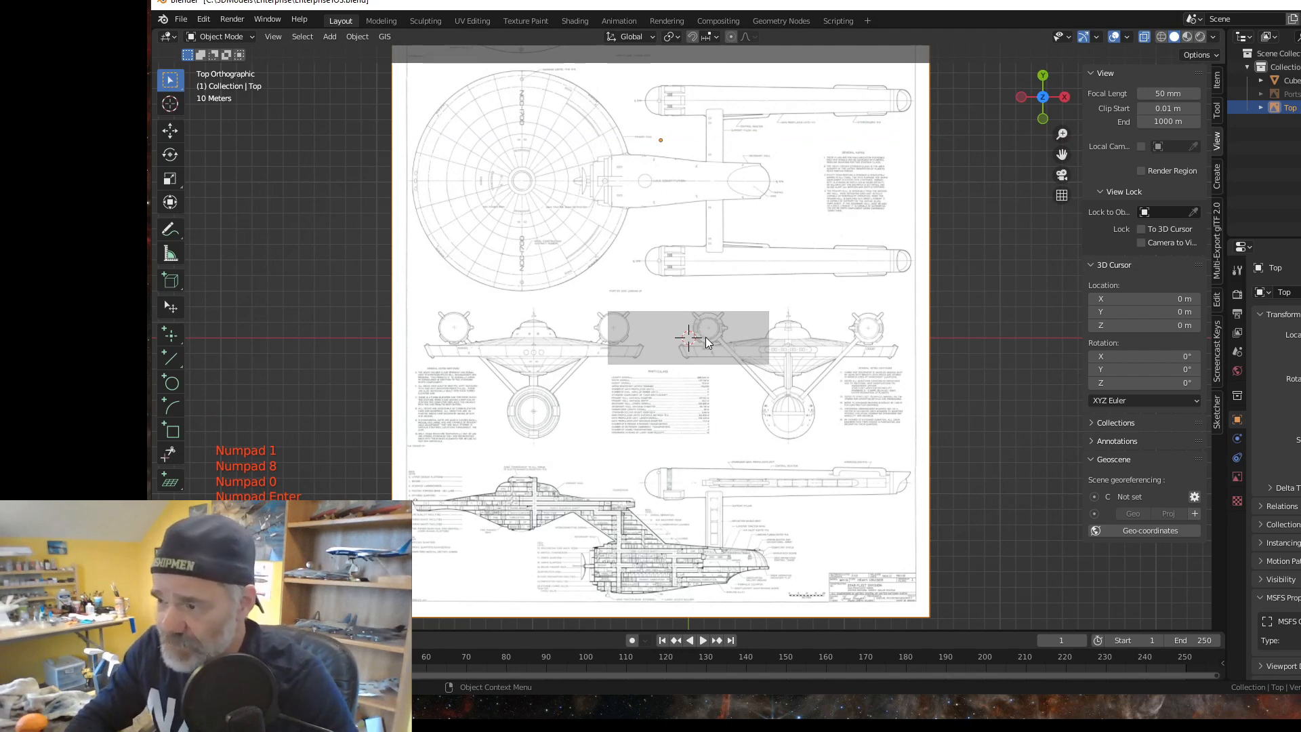
Step: Move the Top image about -254 m along Y to centre the lettered plan view's secondary hull on the cube, and lock its X, Y and Z location
{"action": "key", "text": "g"}
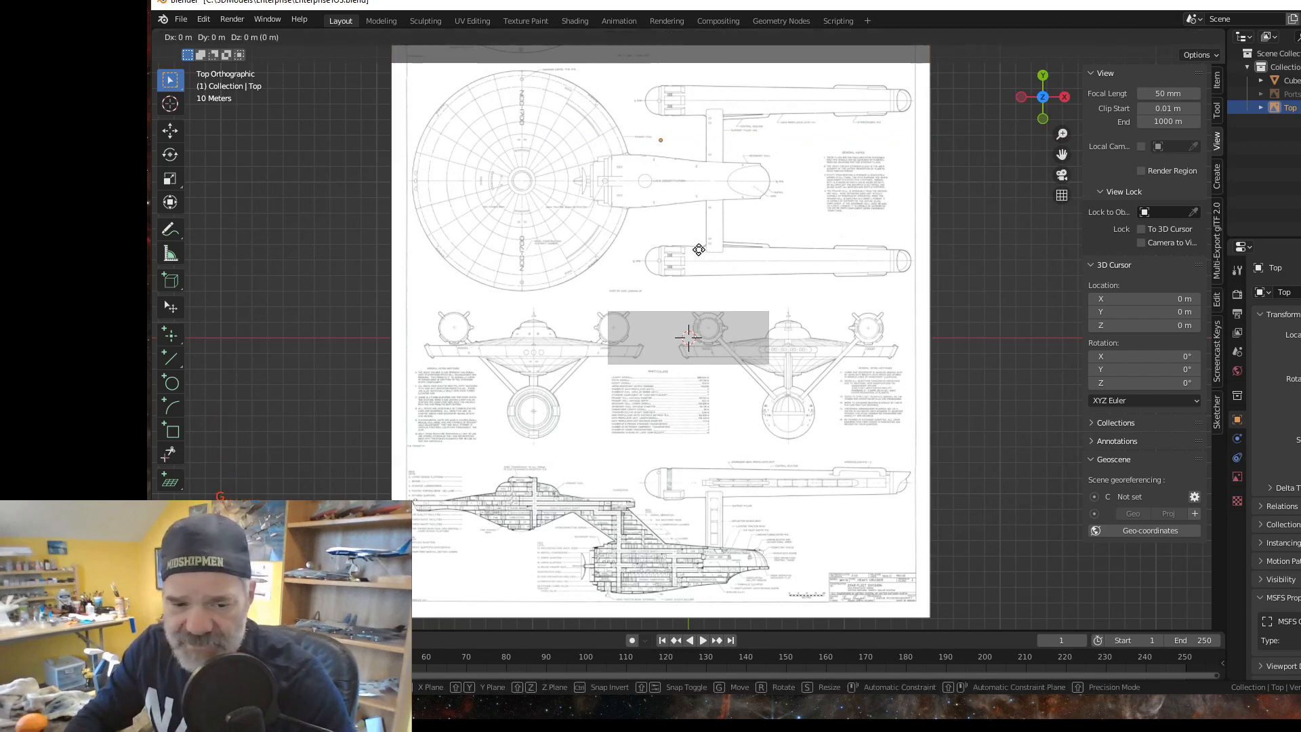
{"action": "key", "text": "y"}
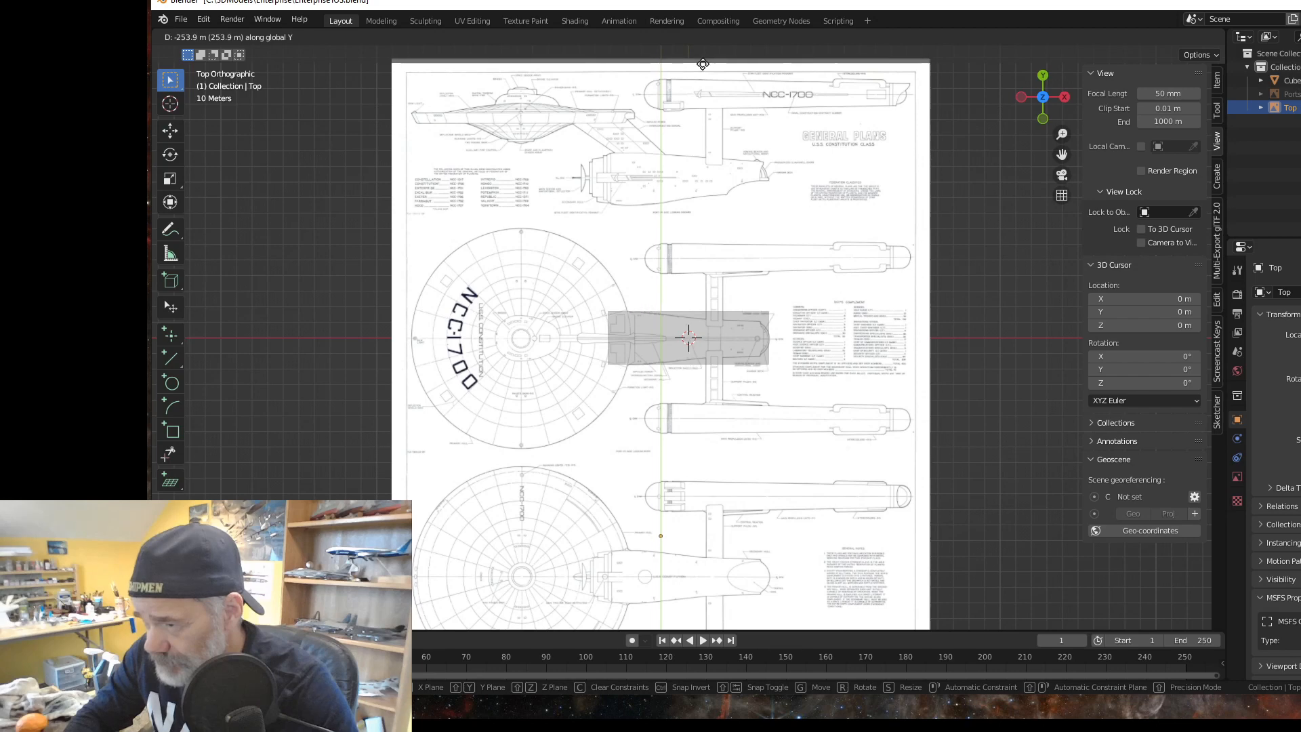
{"action": "left_click", "coordinate": [705, 67]}
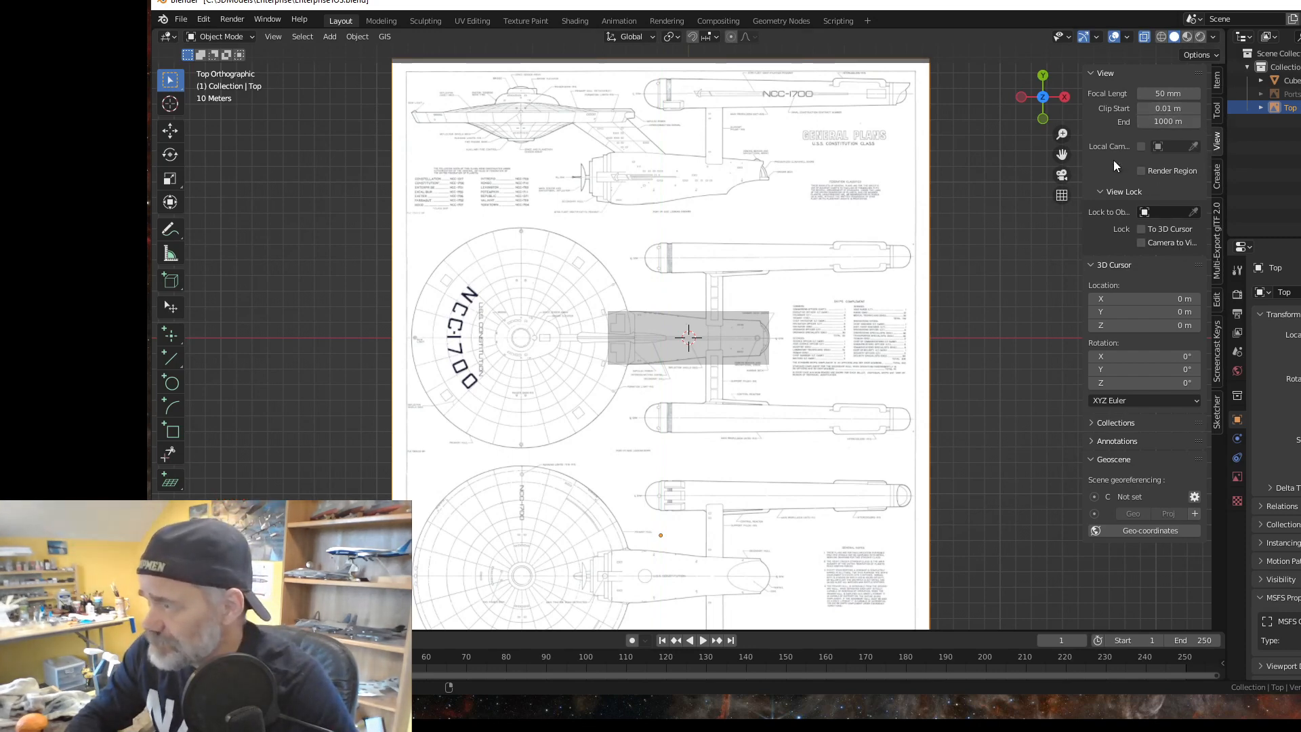
{"action": "left_click", "coordinate": [1217, 80]}
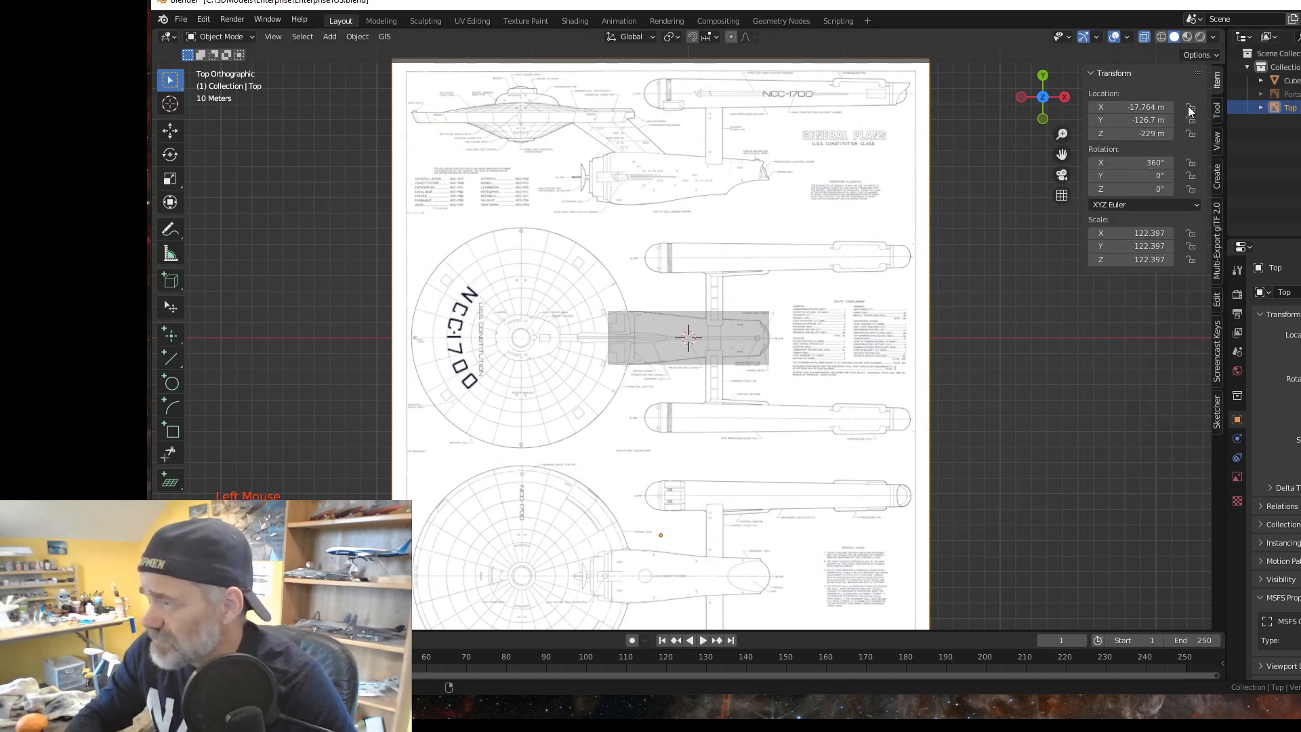
{"action": "left_click", "coordinate": [1191, 133]}
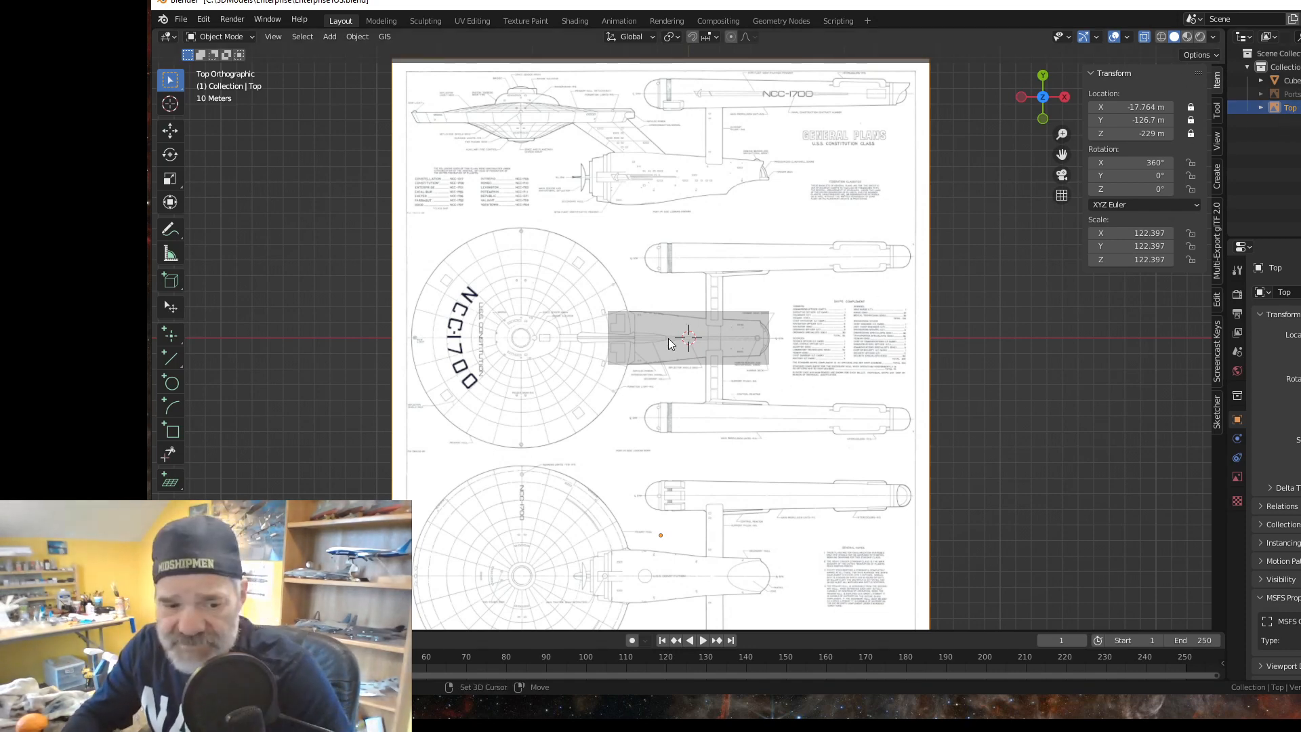
Step: Duplicate the Top image in place and rename the copy to Bottom
{"action": "key", "text": "shift+d"}
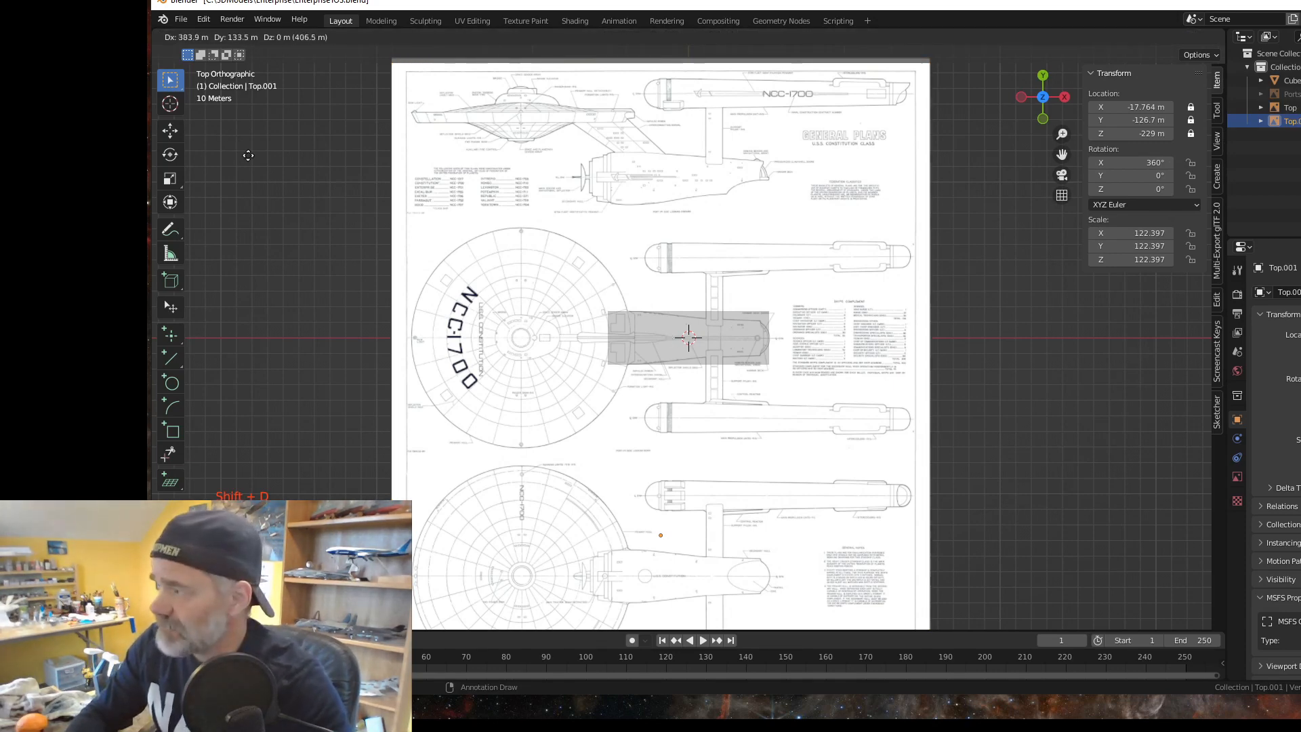
{"action": "key", "text": "Escape"}
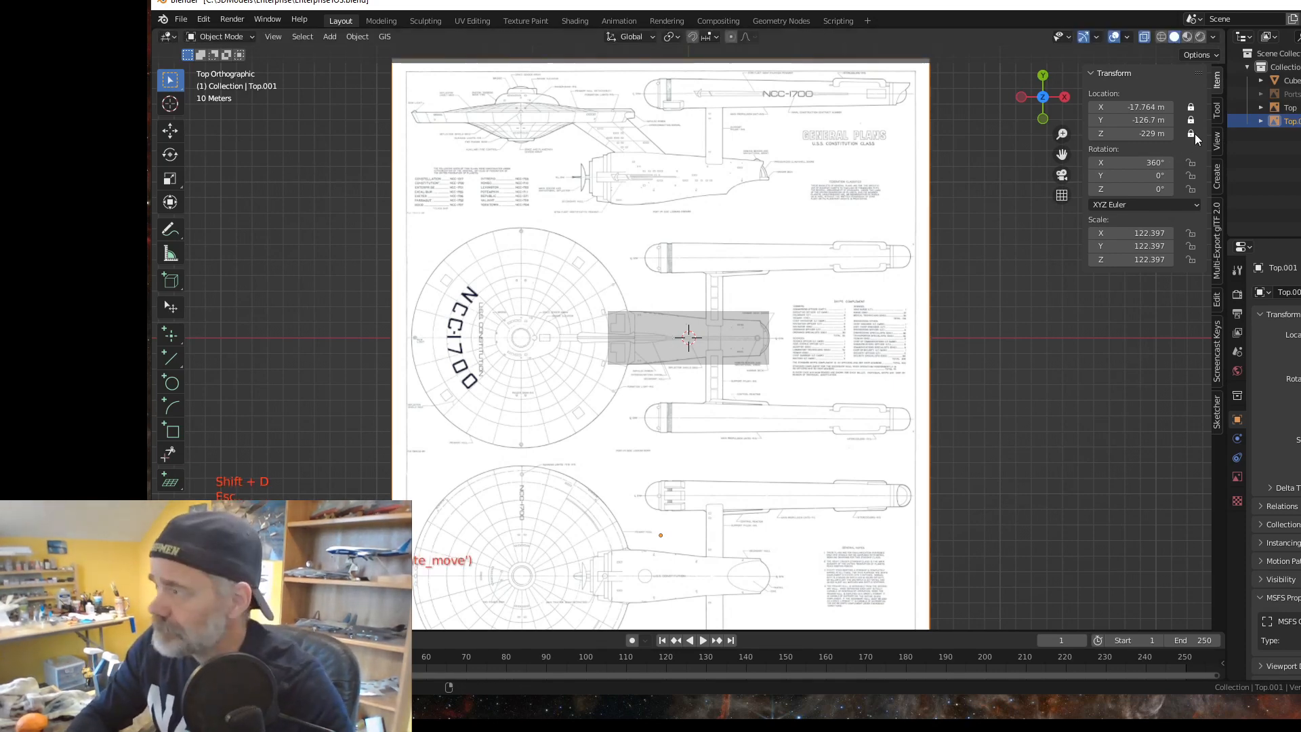
{"action": "double_click", "coordinate": [1293, 122]}
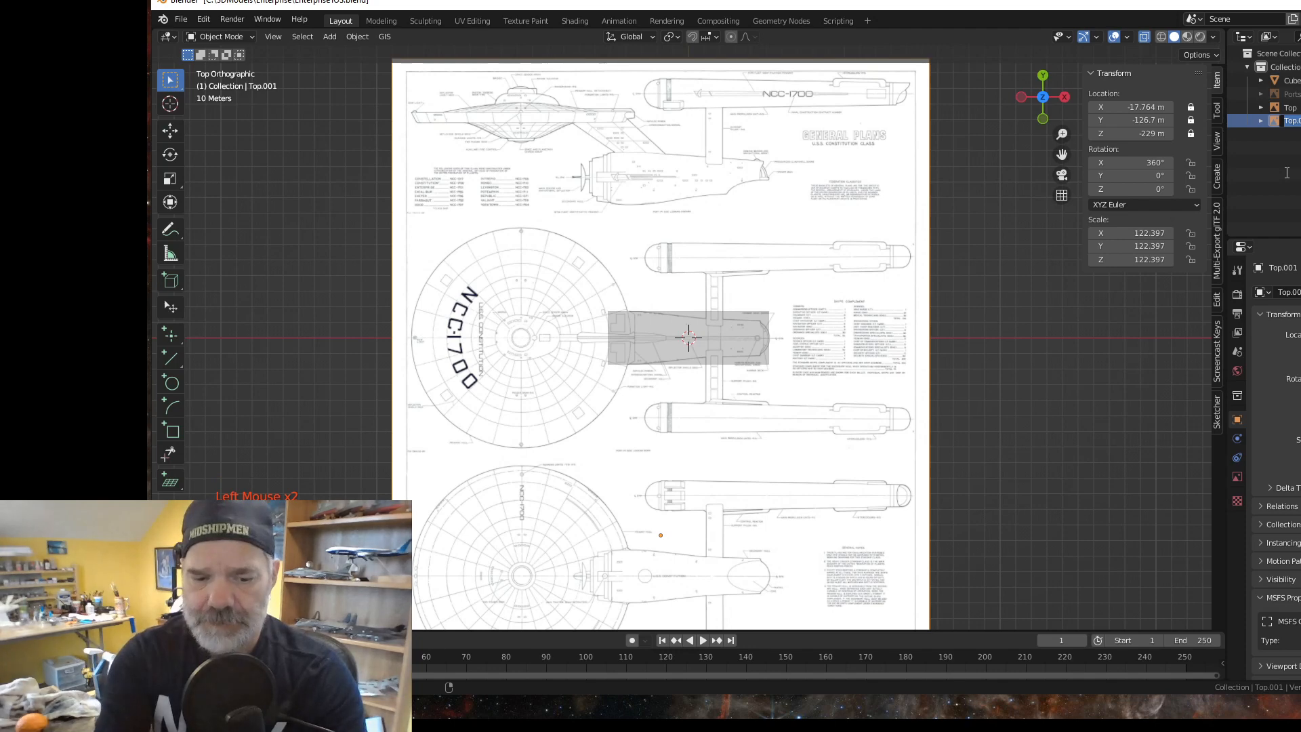
{"action": "type", "text": "Bott"}
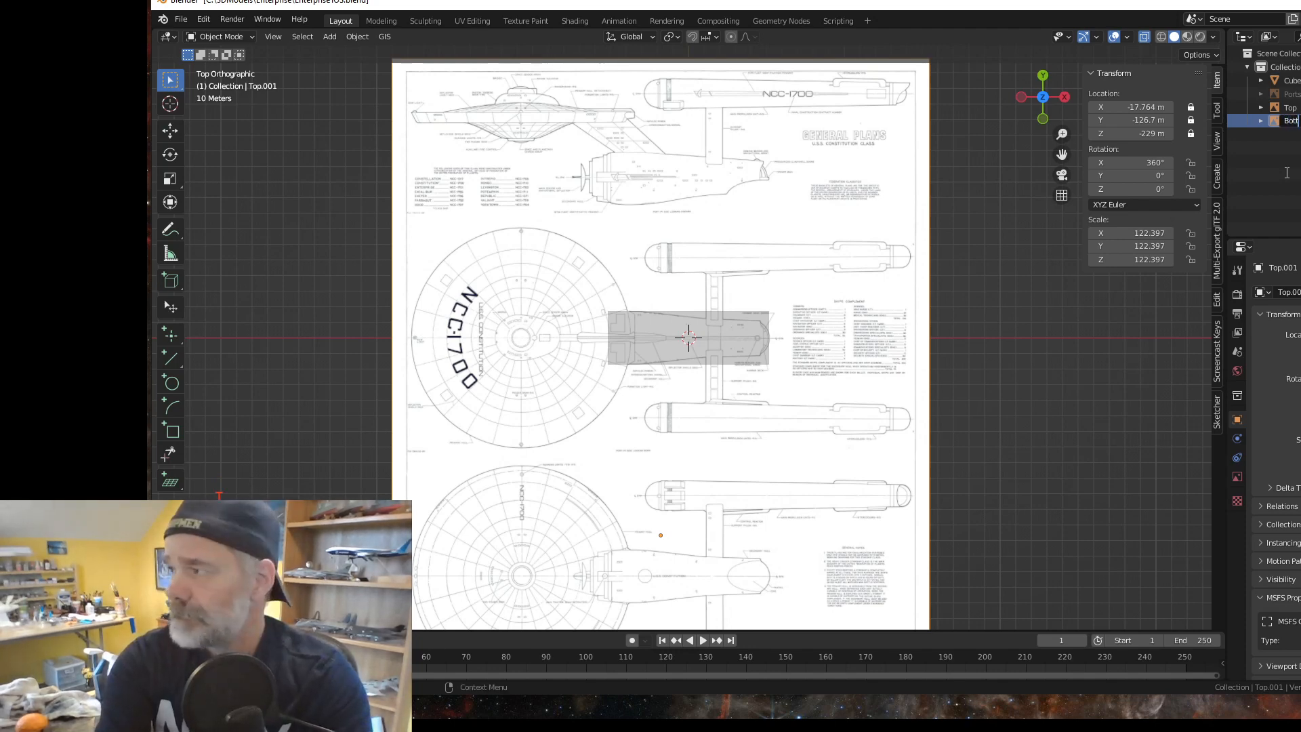
{"action": "type", "text": "om"}
{"action": "key", "text": "Return"}
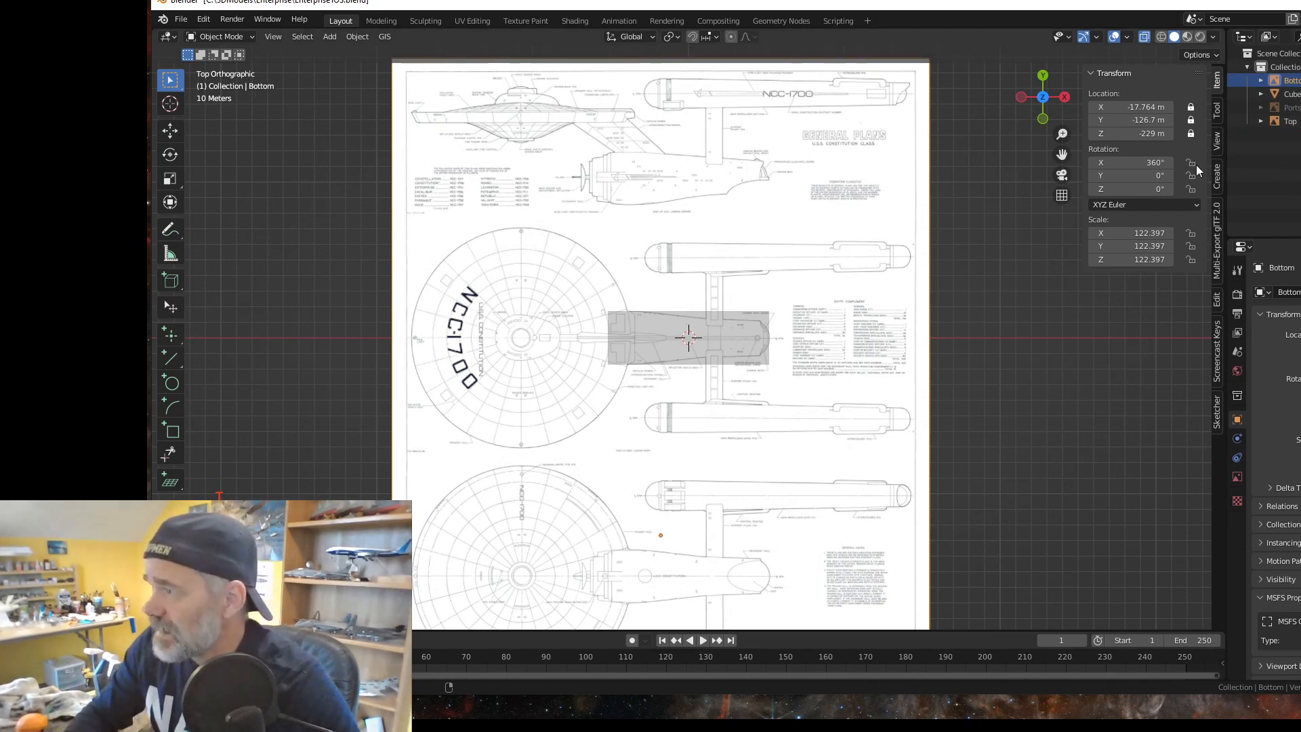
Step: Unlock the Bottom image's X, Y and Z location and switch to the bottom orthographic view
{"action": "left_click", "coordinate": [1191, 133]}
{"action": "left_click", "coordinate": [1190, 120]}
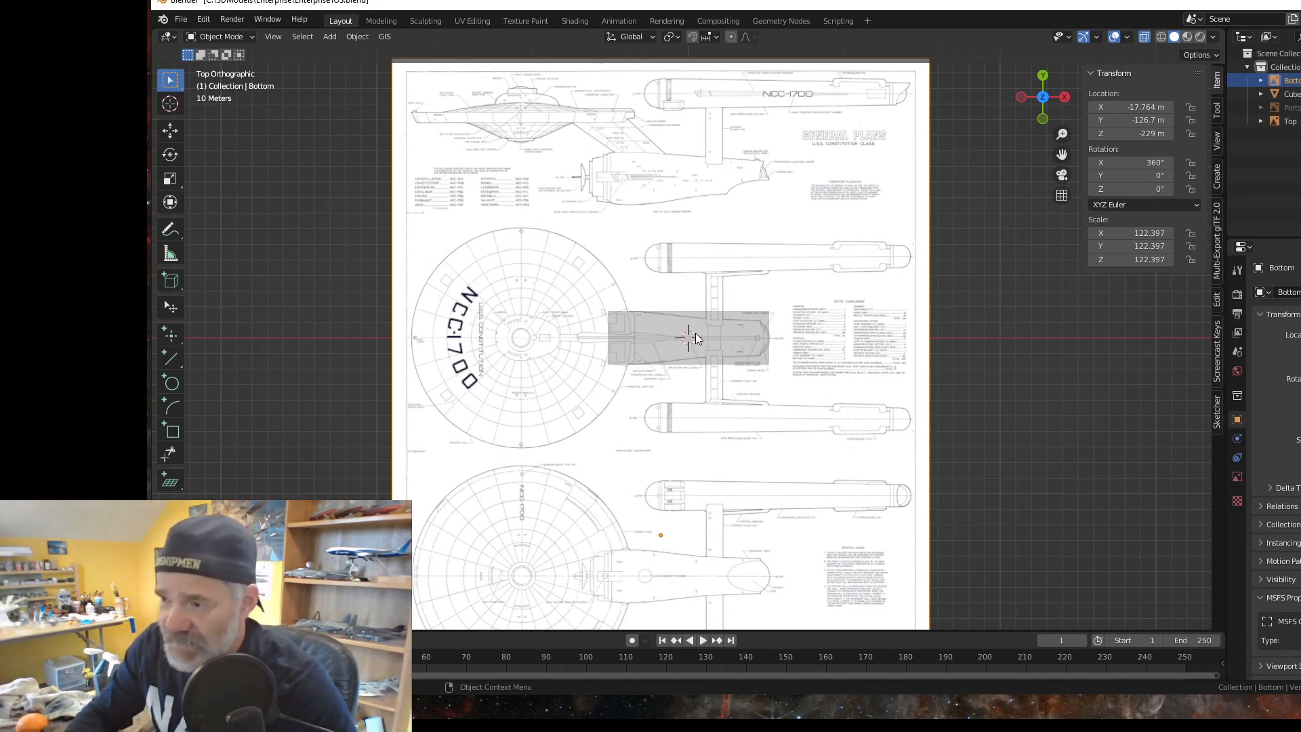
{"action": "key", "text": "grave"}
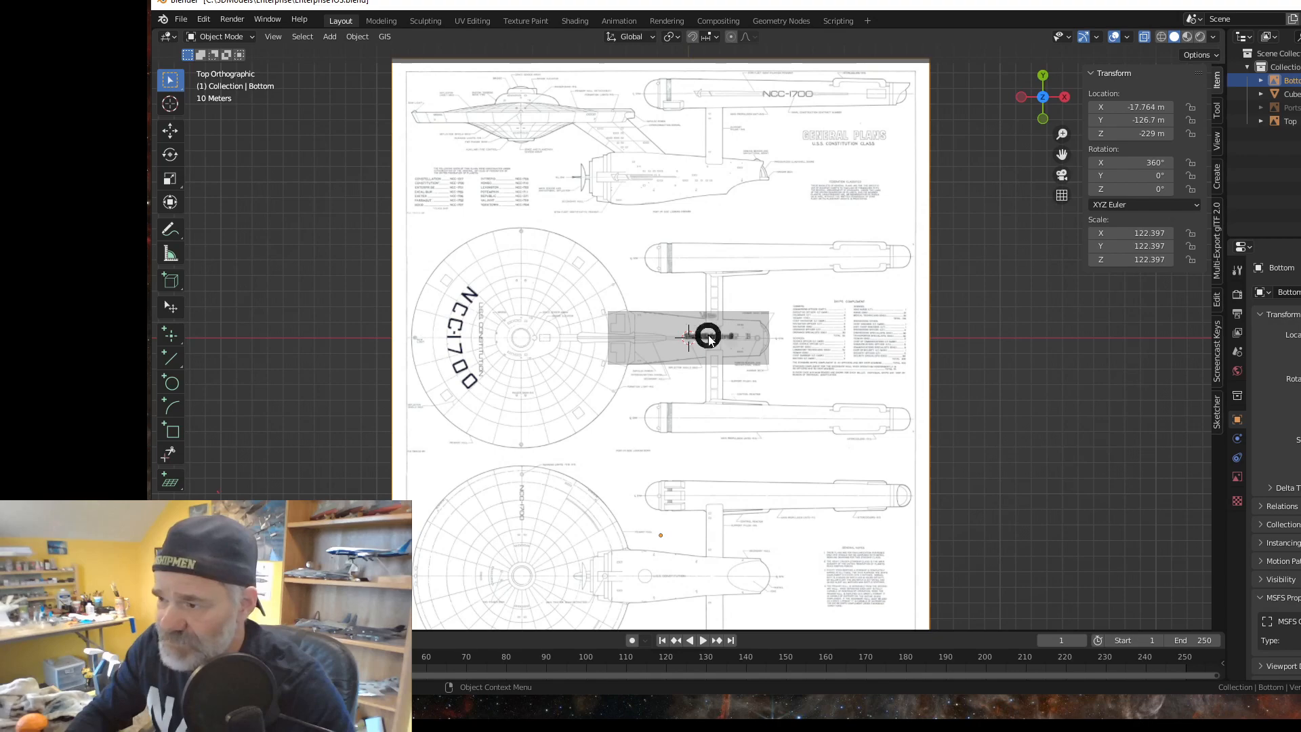
{"action": "key", "text": "f"}
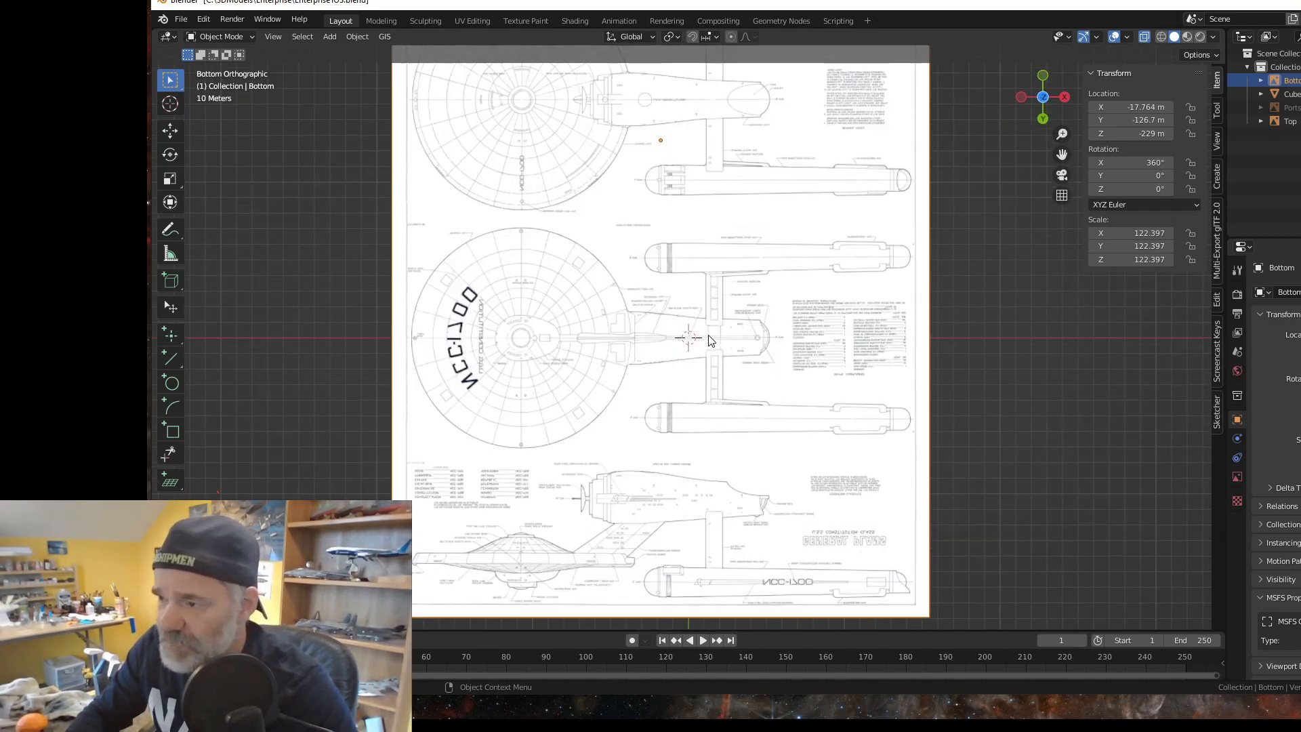
Step: Compare the Bottom image's plan views against the cube in the bottom and top orthographic views
{"action": "scroll", "coordinate": [764, 384], "scroll_direction": "down", "scroll_amount": 4}
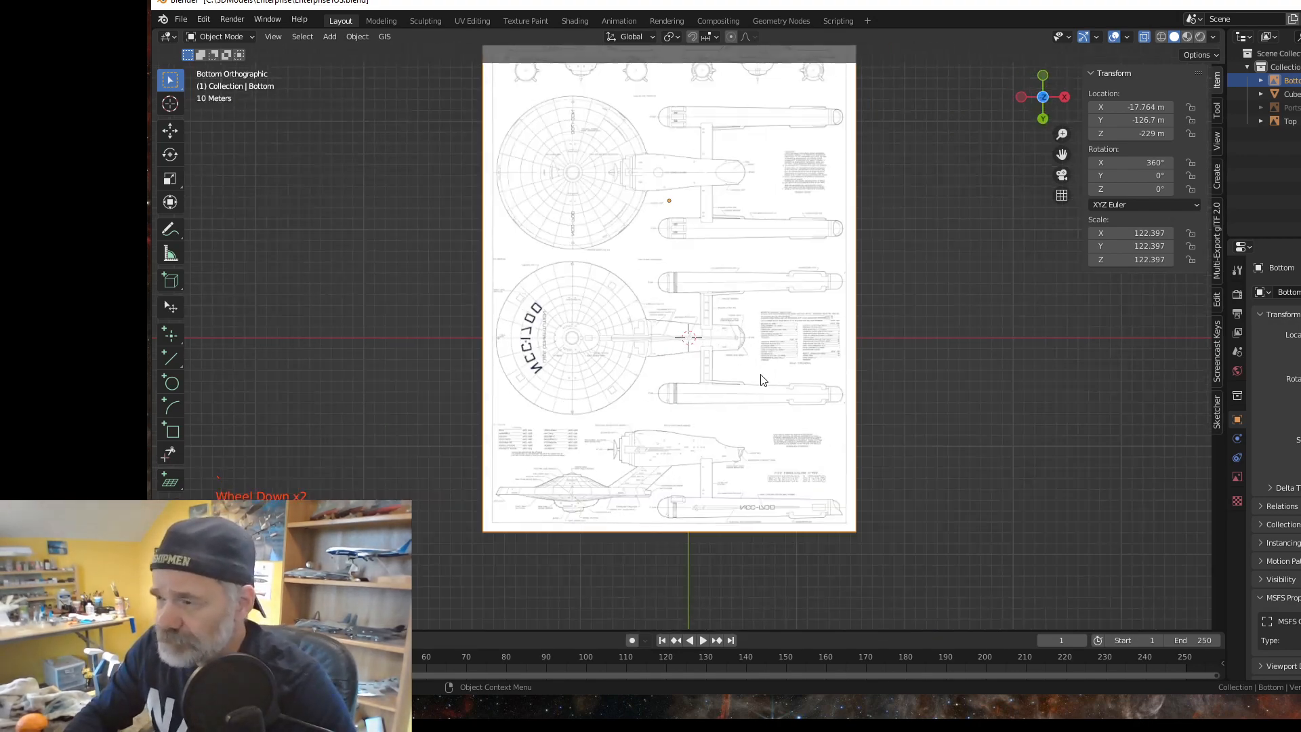
{"action": "scroll", "coordinate": [764, 377], "scroll_direction": "up", "scroll_amount": 3}
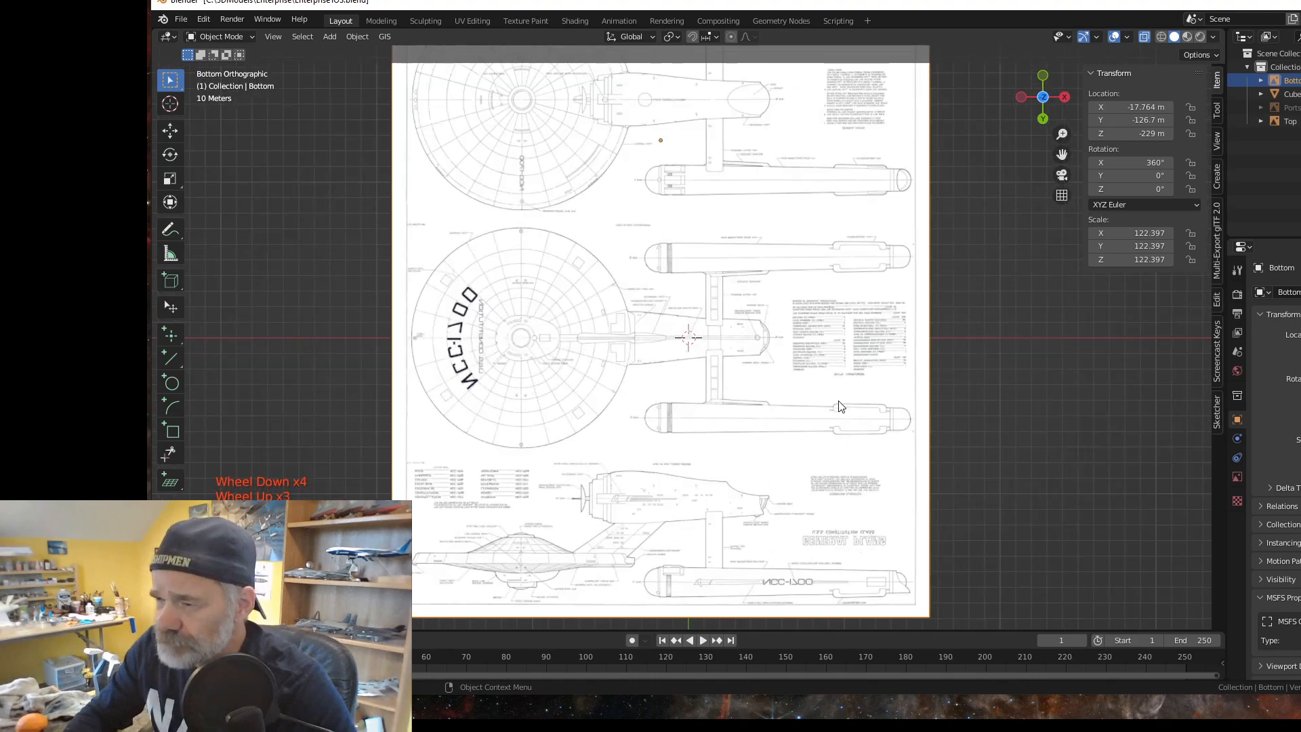
{"action": "middle_click_drag", "start_coordinate": [839, 405], "coordinate": [850, 354]}
{"action": "key", "text": "grave"}
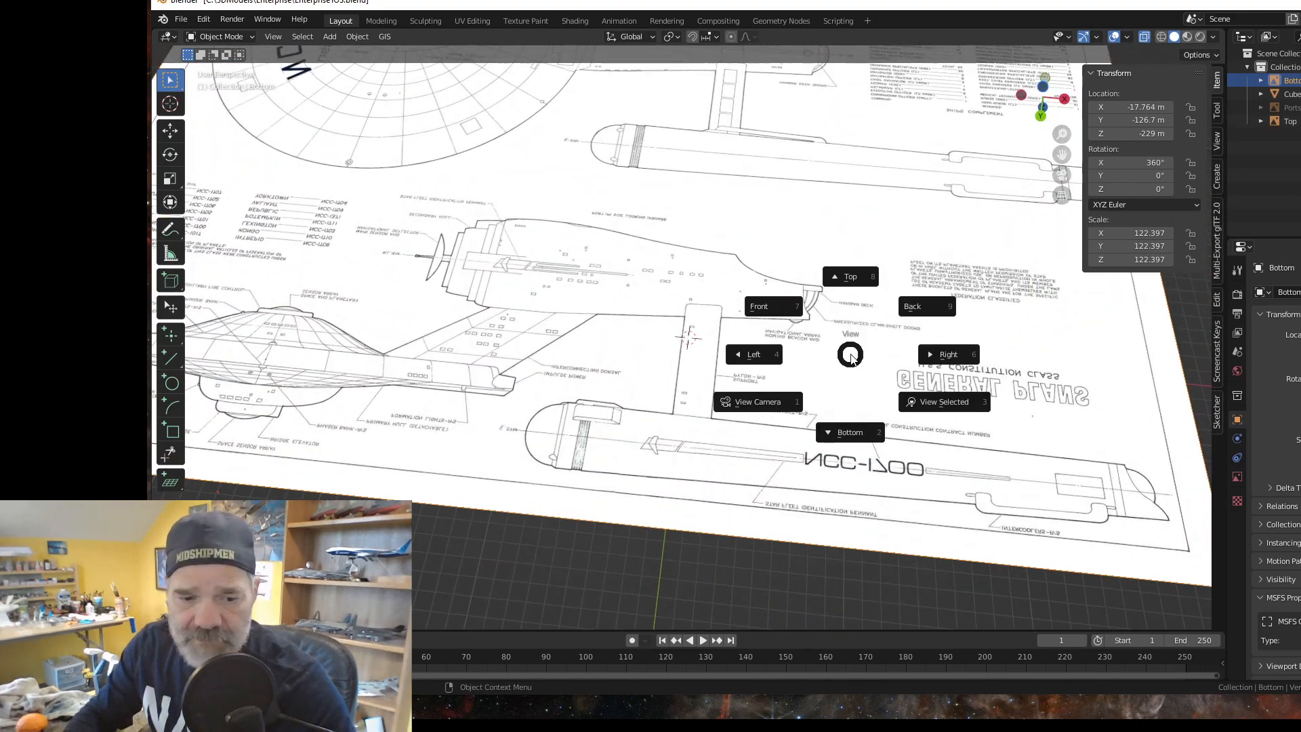
{"action": "key", "text": "t"}
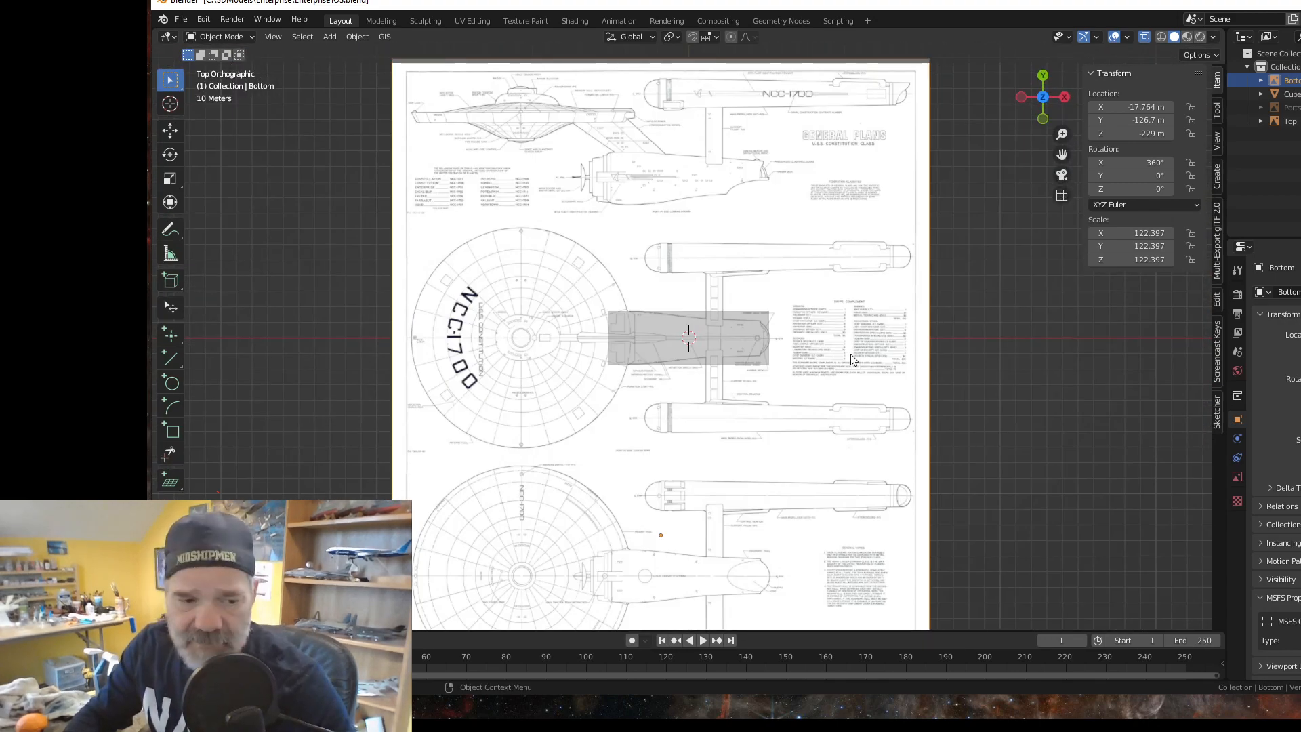
{"action": "key", "text": "grave"}
{"action": "key", "text": "b"}
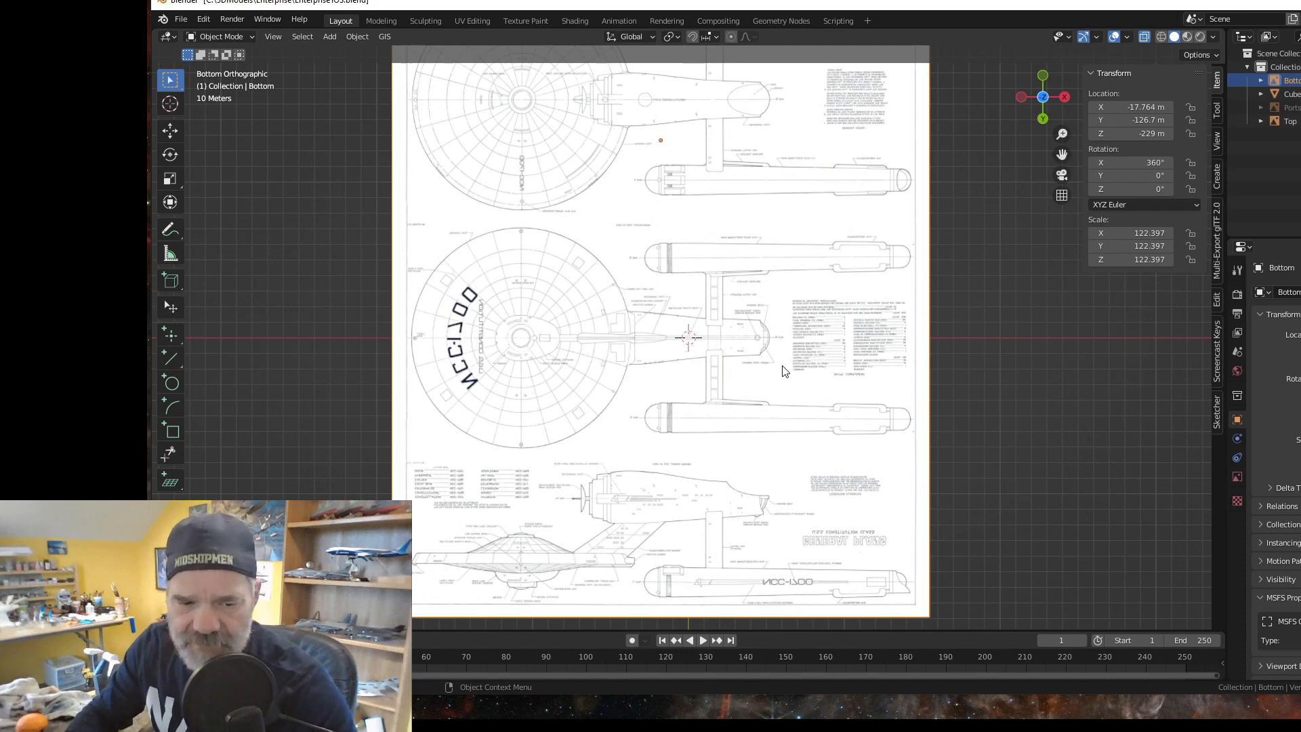
{"action": "key", "text": "g"}
{"action": "key", "text": "z"}
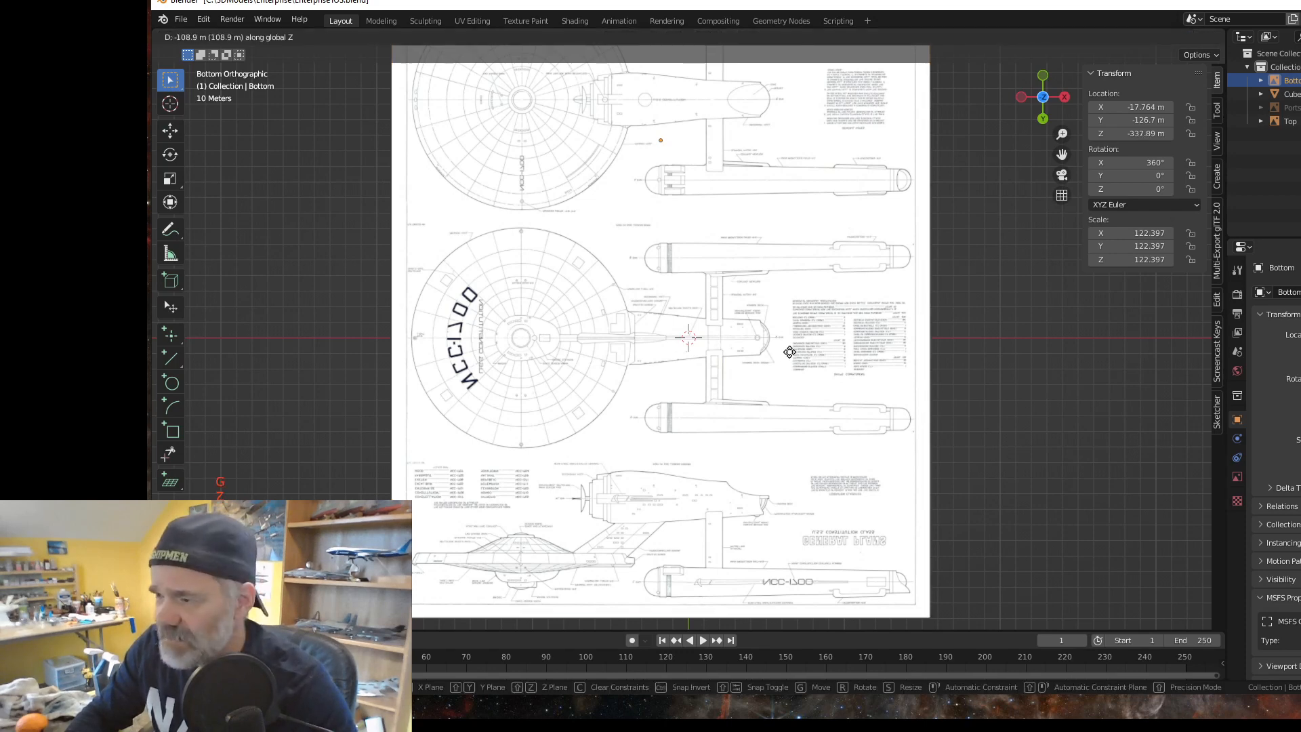
{"action": "key", "text": "Escape"}
Step: Hide the Top image and examine the Bottom image's placement relative to the cube in perspective and top views
{"action": "scroll", "coordinate": [707, 382], "scroll_direction": "down", "scroll_amount": 3}
{"action": "scroll", "coordinate": [707, 382], "scroll_direction": "up", "scroll_amount": 3}
{"action": "middle_click_drag", "start_coordinate": [962, 198], "coordinate": [787, 137]}
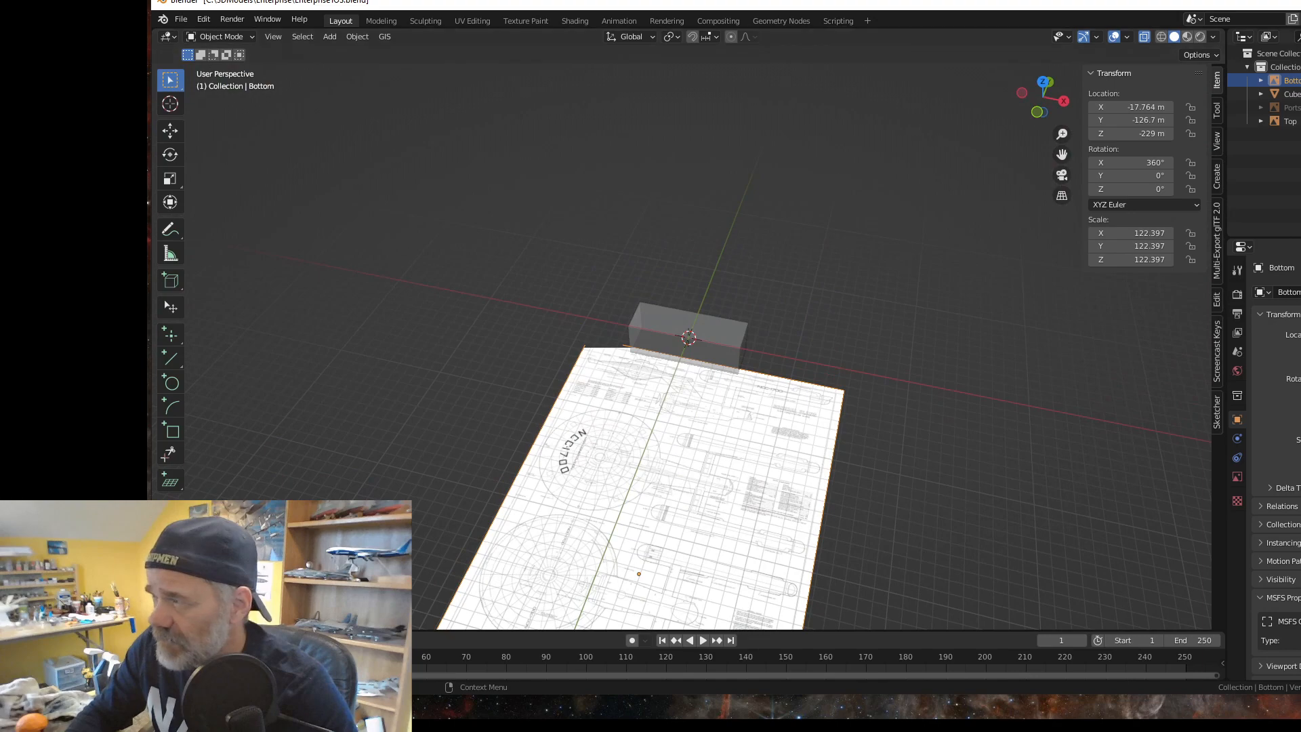
{"action": "left_click", "coordinate": [1300, 121]}
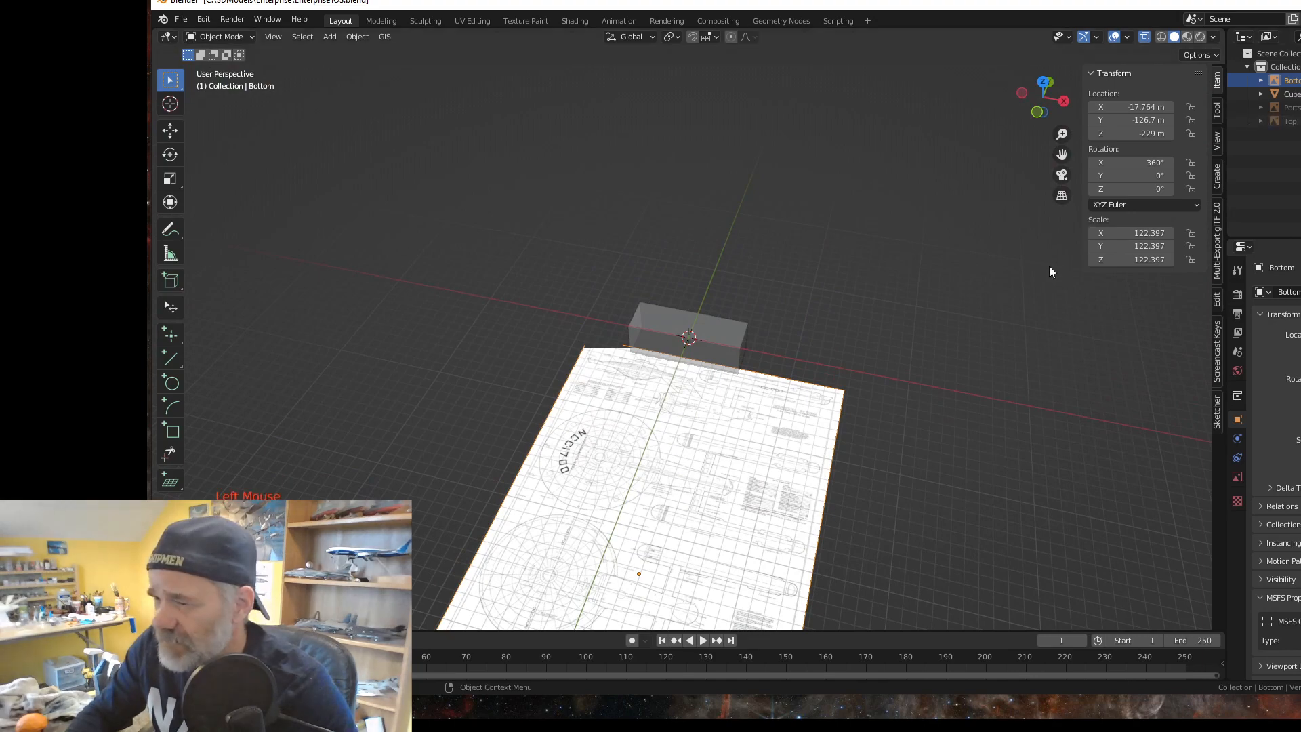
{"action": "middle_click_drag", "start_coordinate": [840, 355], "coordinate": [862, 316]}
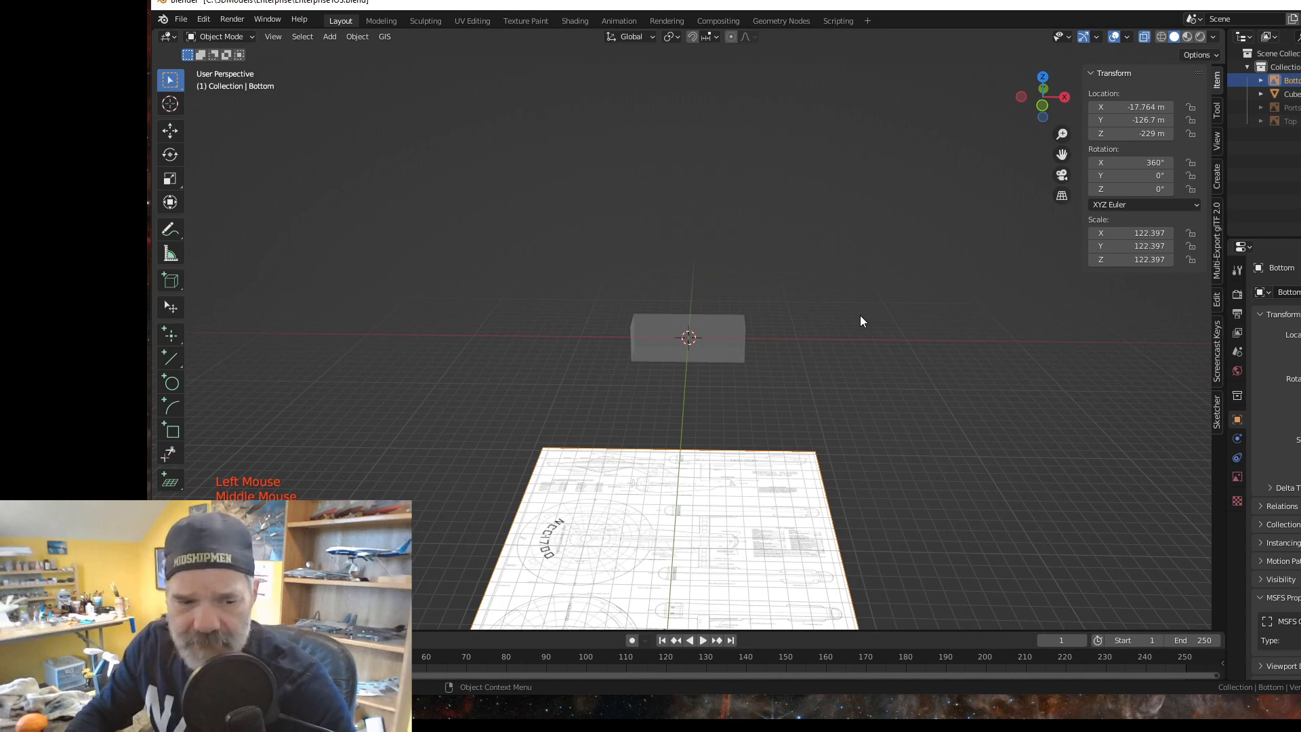
{"action": "key", "text": "grave"}
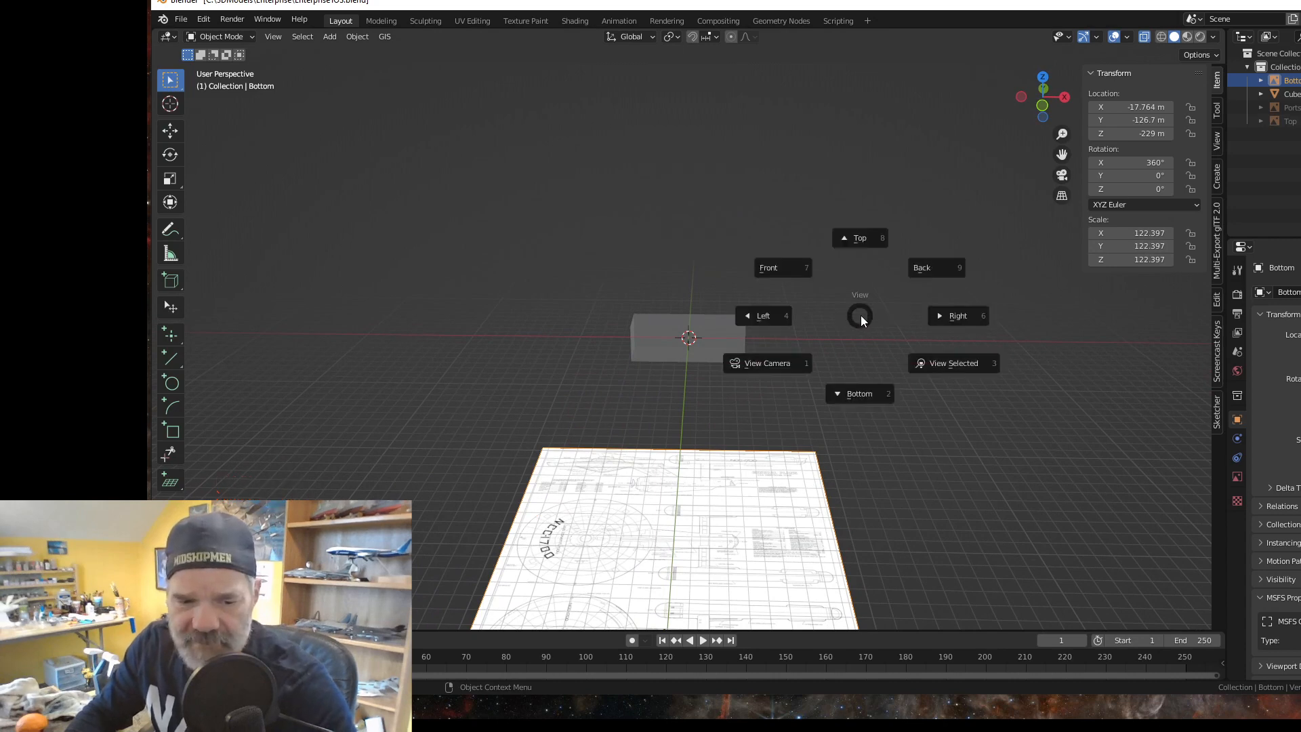
{"action": "key", "text": "KP_8"}
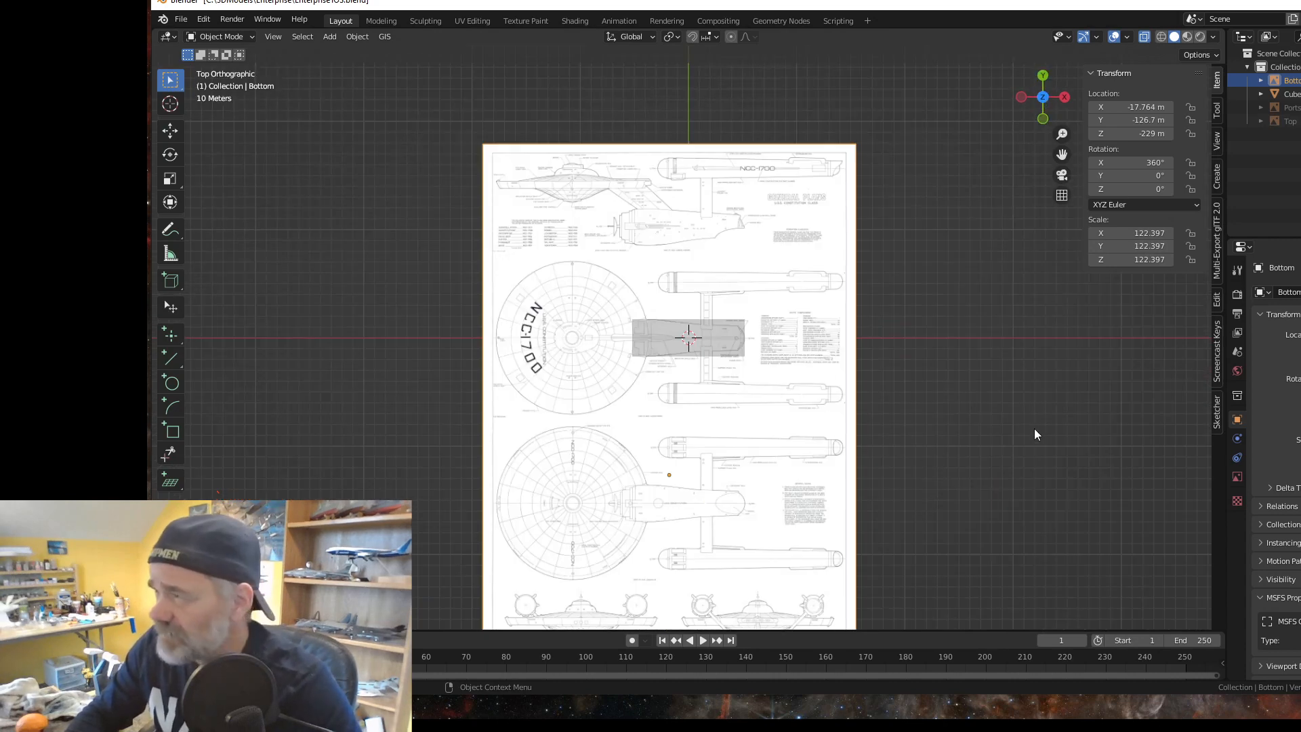
{"action": "middle_click_drag", "start_coordinate": [912, 525], "coordinate": [911, 424]}
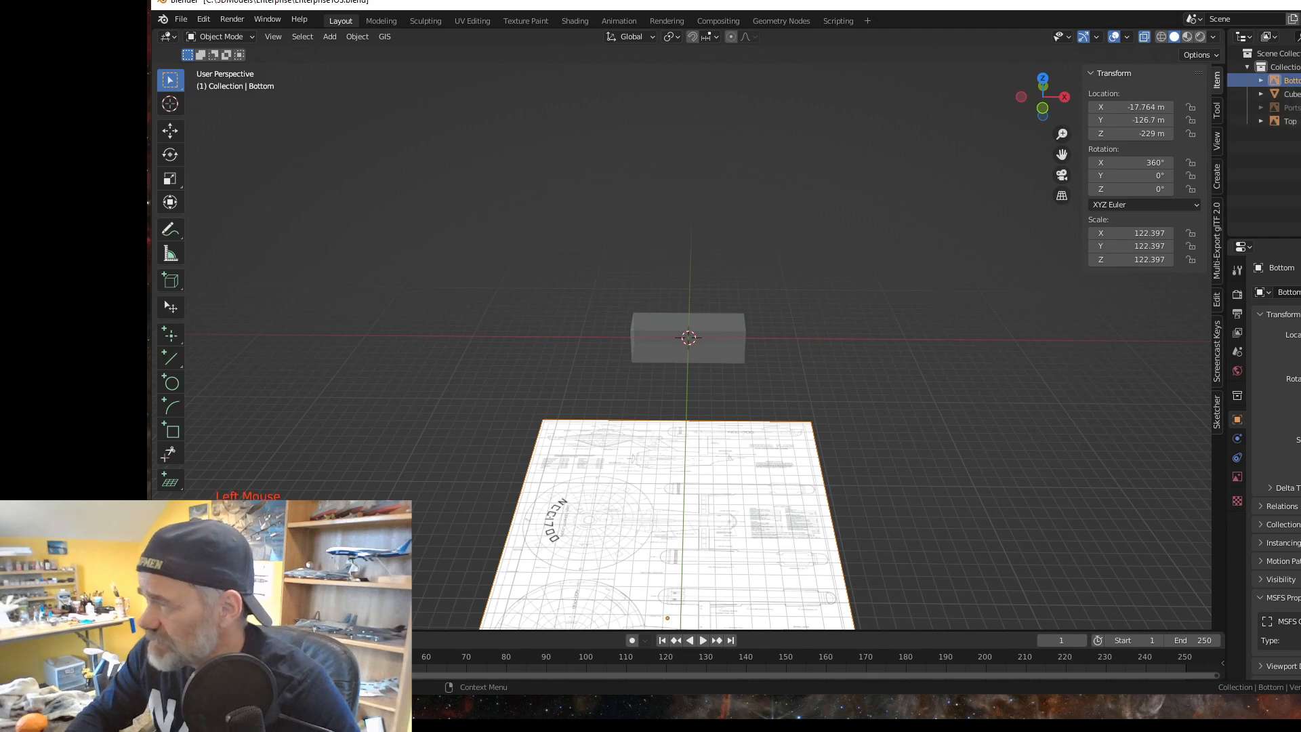
Step: Hide the Bottom image and raise the Top image about 209.5 m along Z to just beneath the cube's centre
{"action": "left_click", "coordinate": [1300, 80]}
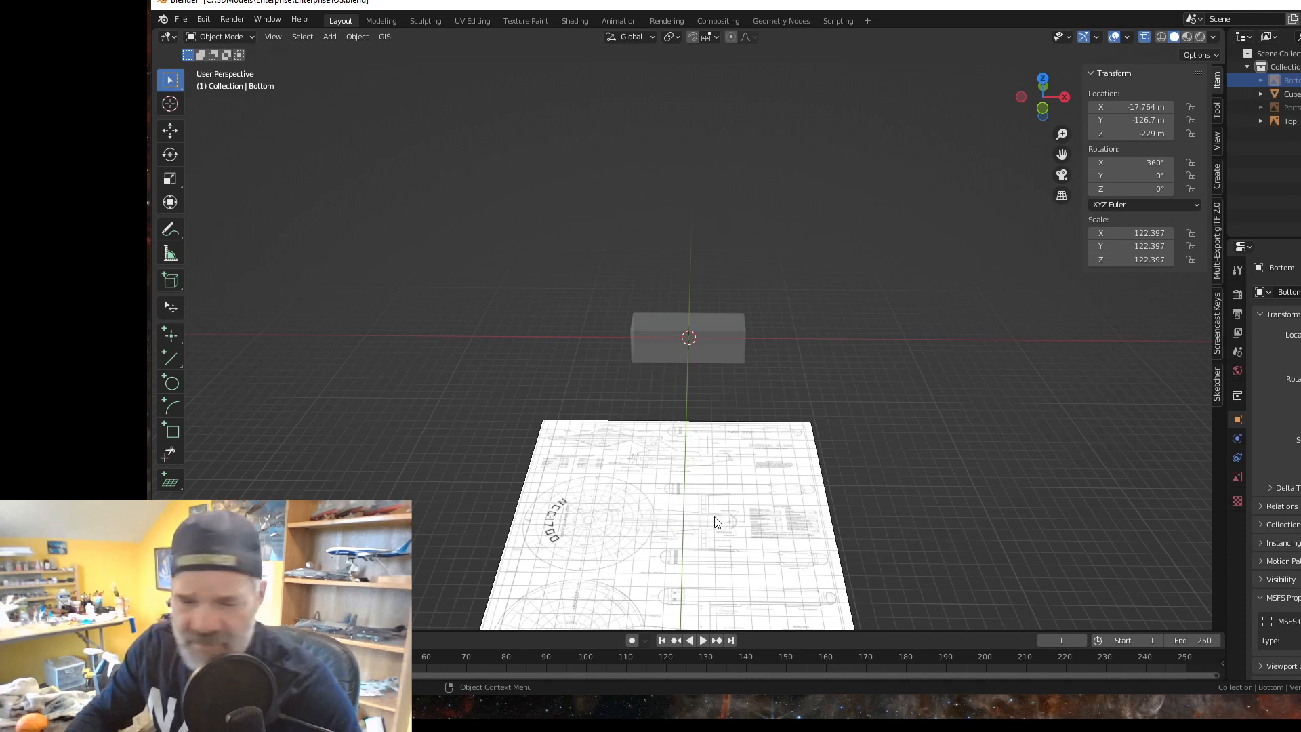
{"action": "left_click", "coordinate": [716, 522]}
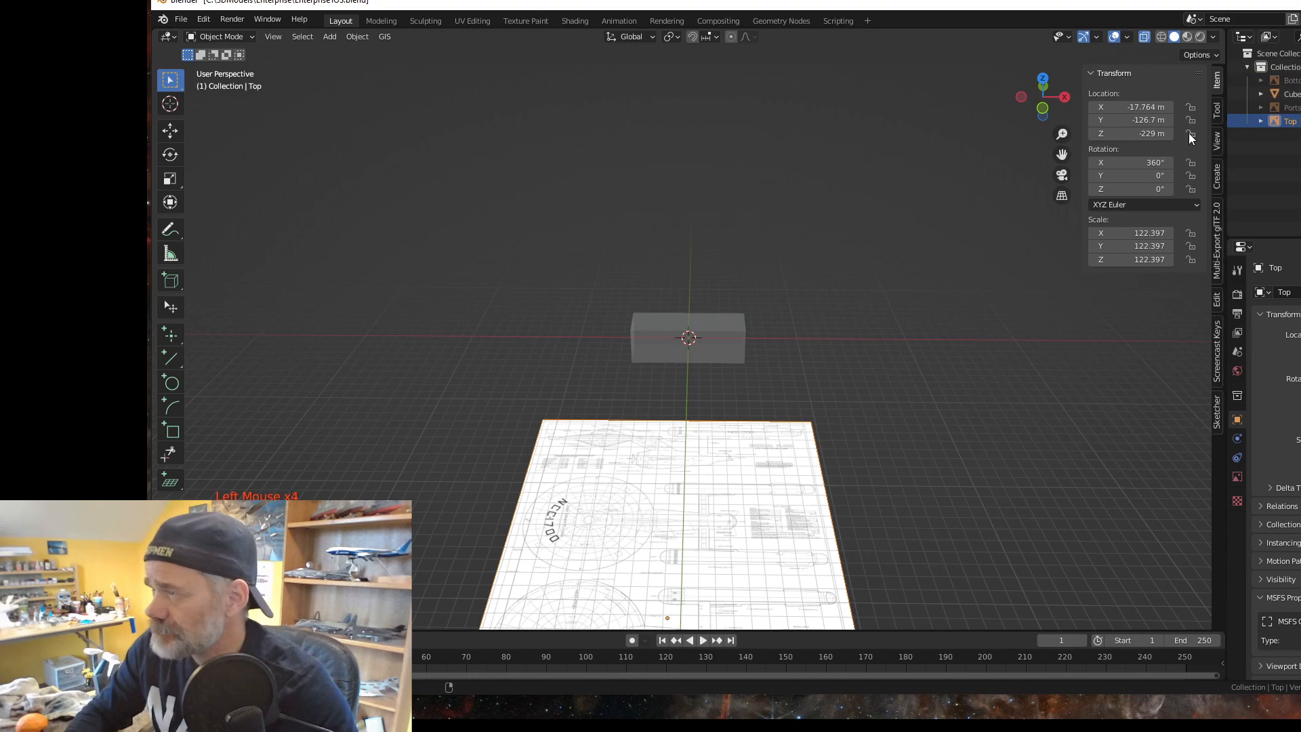
{"action": "key", "text": "g"}
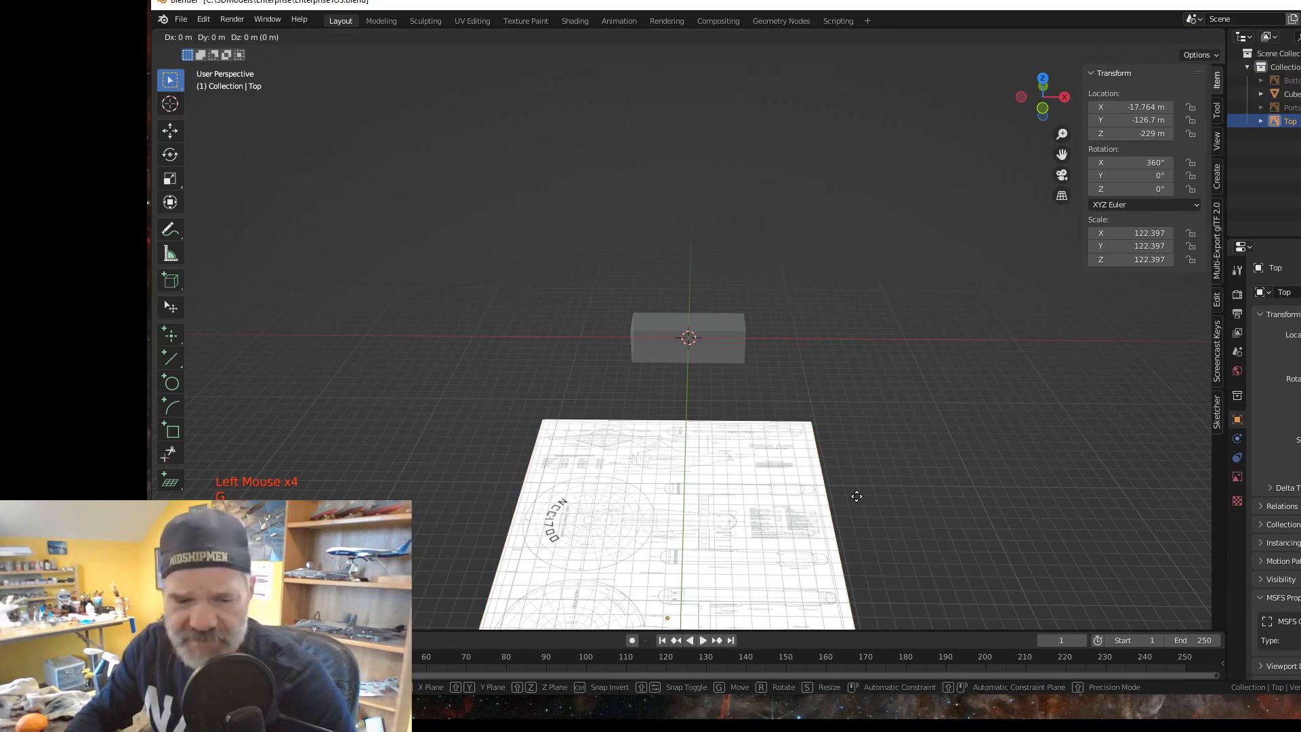
{"action": "key", "text": "z"}
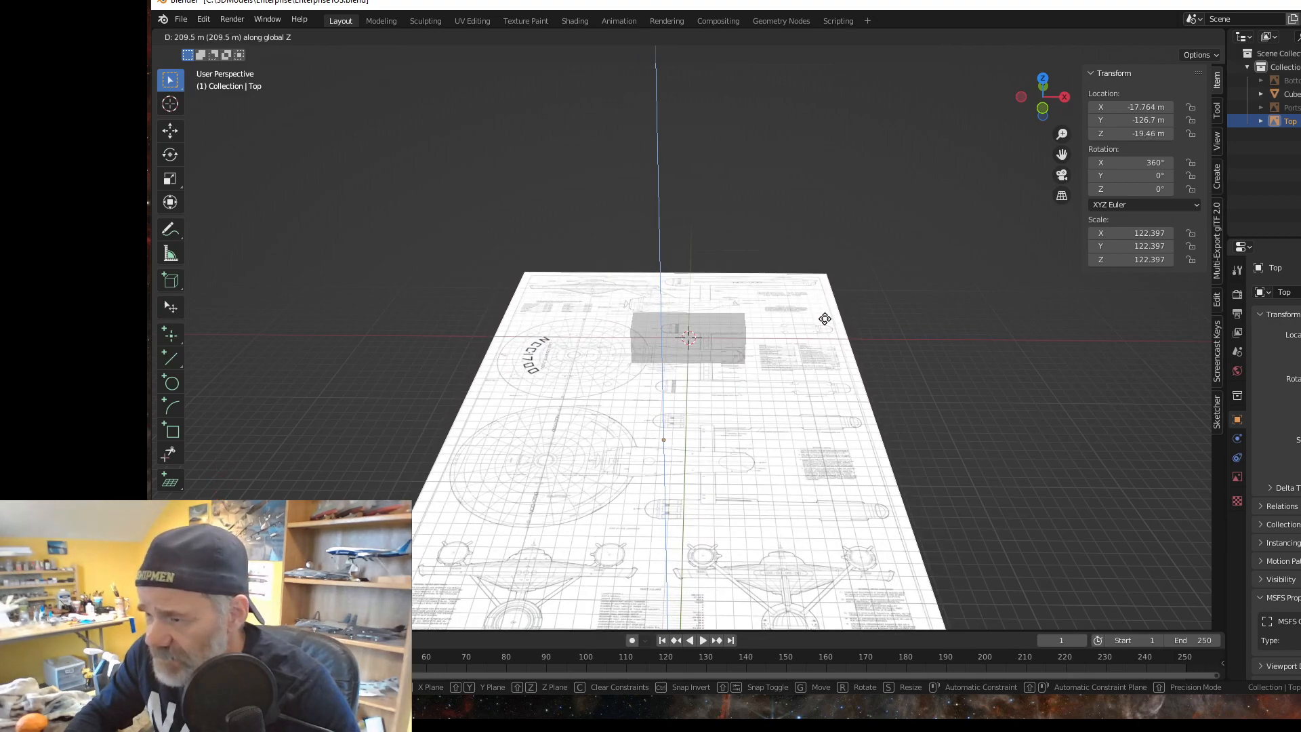
{"action": "left_click", "coordinate": [825, 319]}
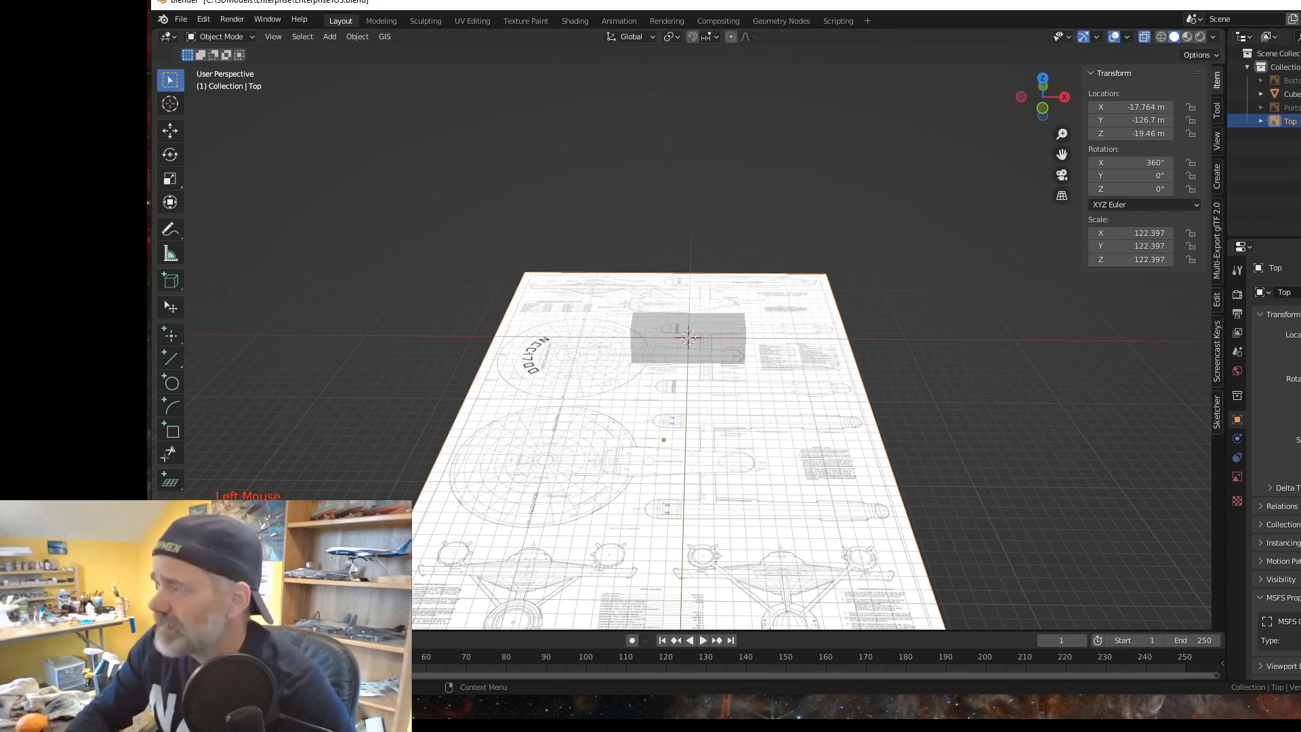
Step: Hide the Top image and show the Bottom image
{"action": "left_click", "coordinate": [1300, 121]}
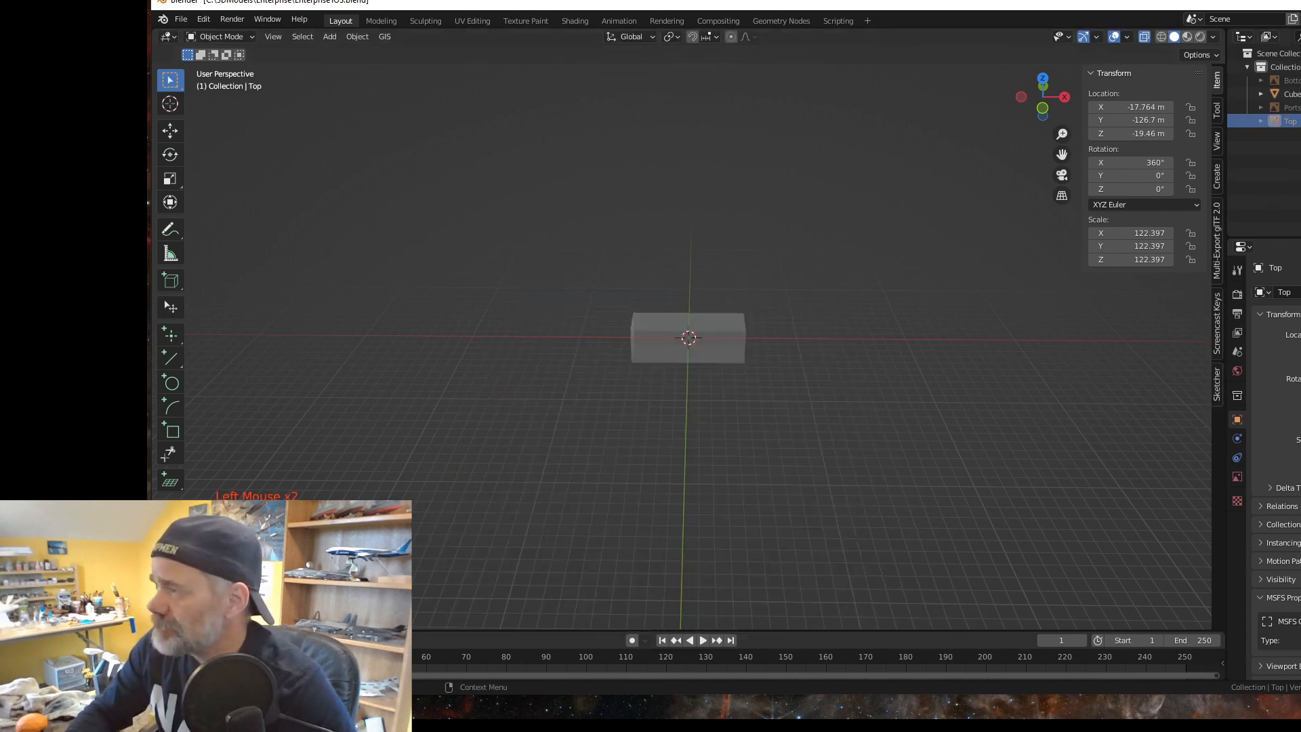
{"action": "left_click", "coordinate": [1300, 80]}
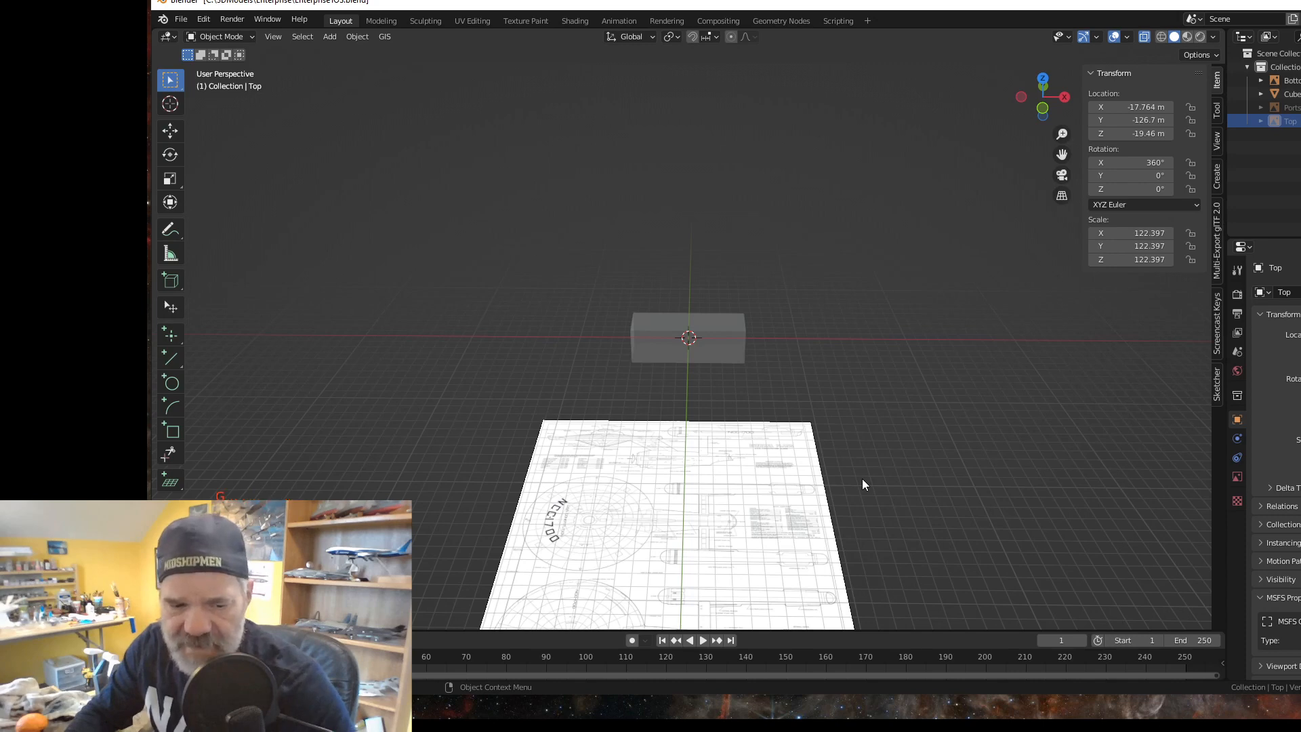
{"action": "key", "text": "g"}
{"action": "key", "text": "z"}
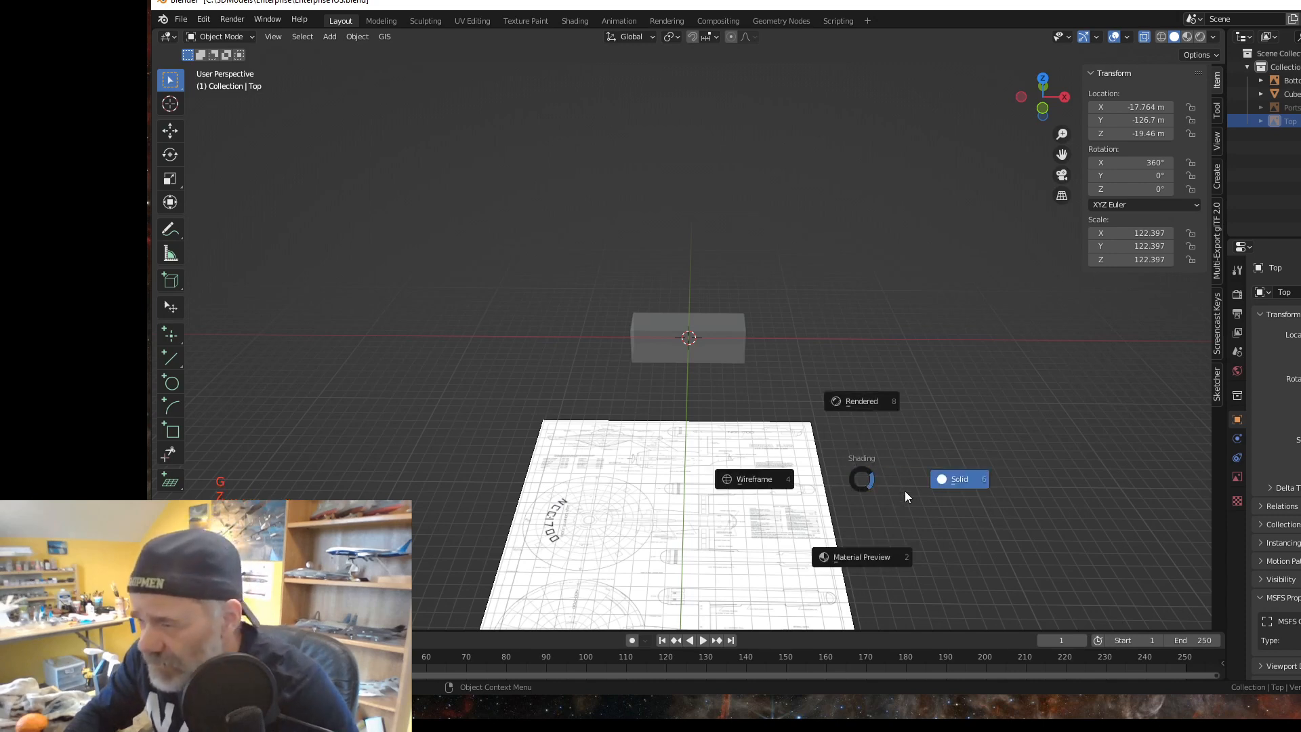
{"action": "left_click", "coordinate": [956, 354]}
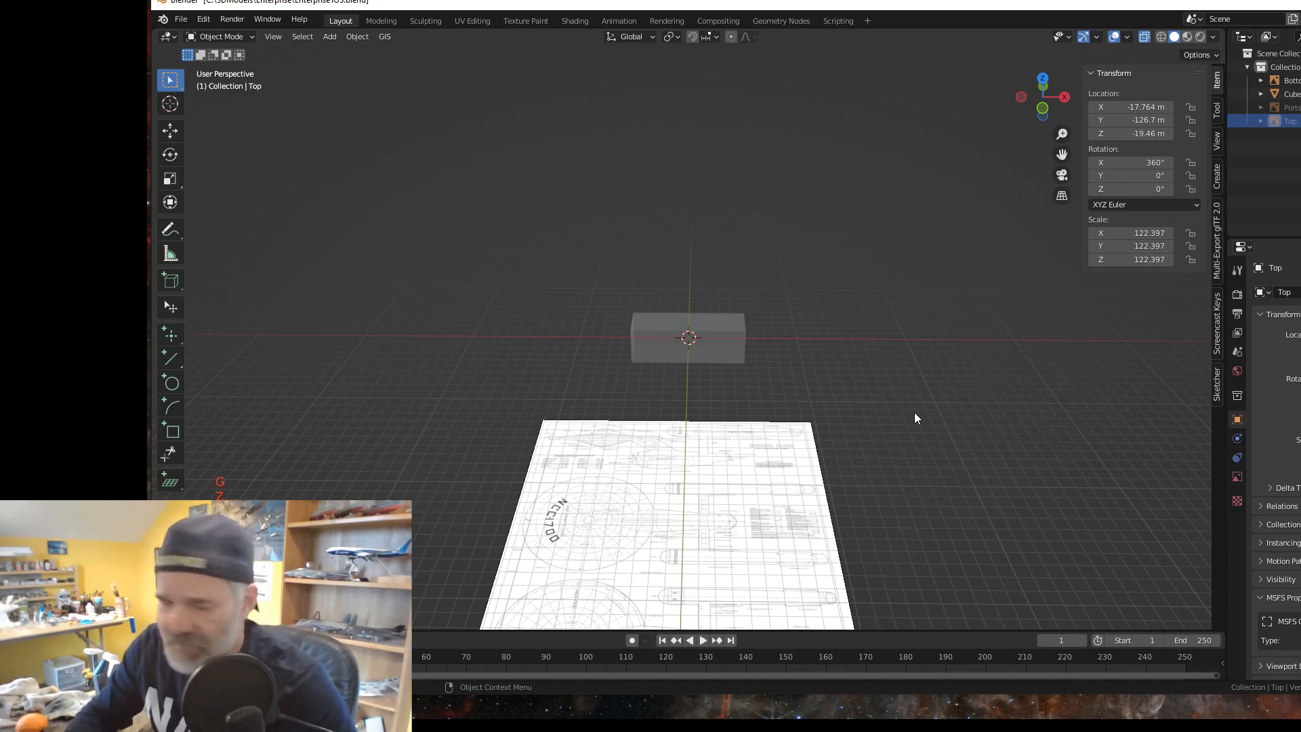
Step: Raise the Bottom image along Z to about 24.3 m, above the cube
{"action": "left_click", "coordinate": [792, 463]}
{"action": "key", "text": "g"}
{"action": "key", "text": "z"}
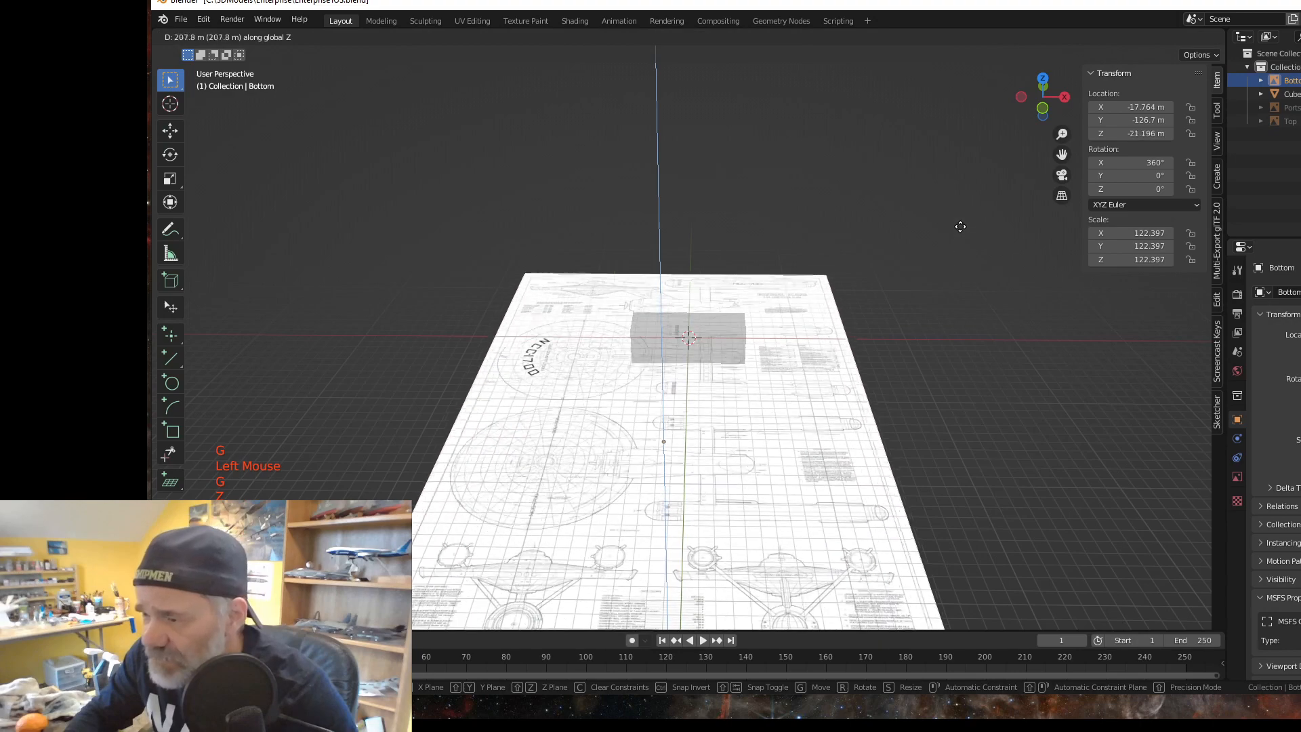
{"action": "left_click", "coordinate": [961, 187]}
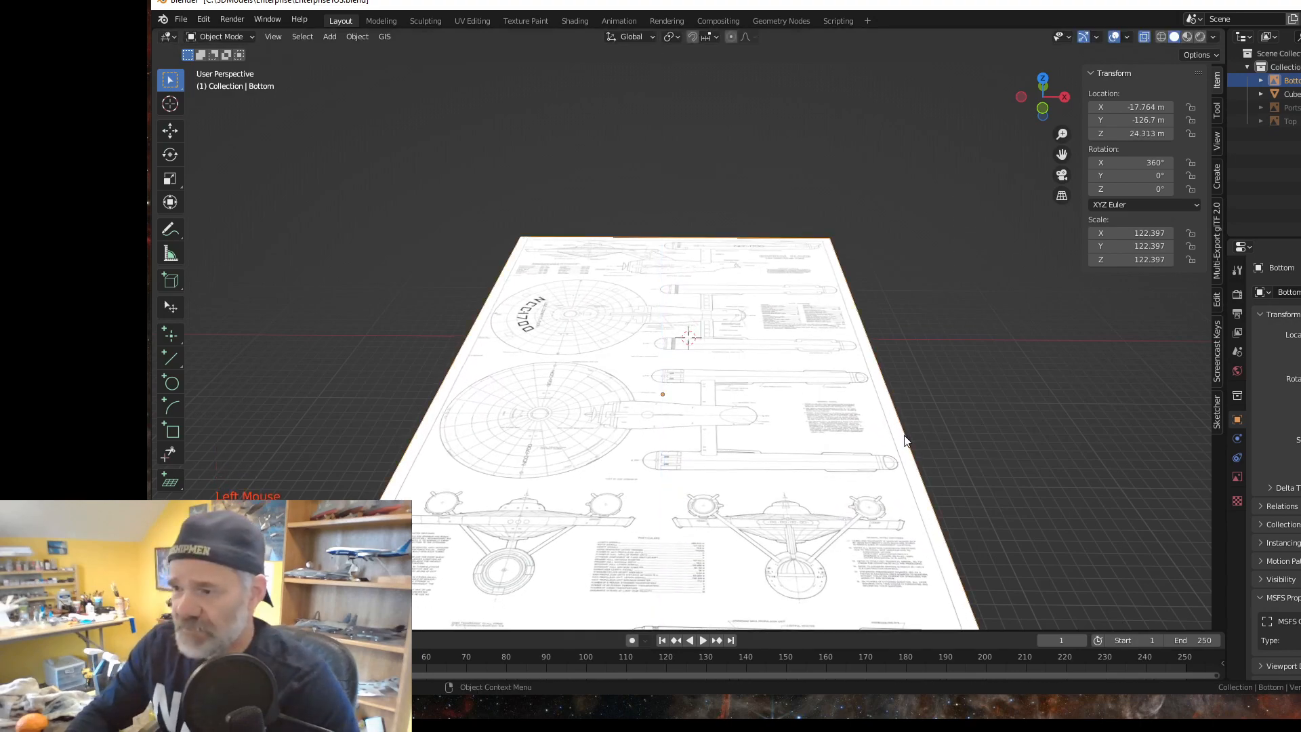
Step: From the bottom view, move the Bottom image about 152.8 m along Y to centre the unlettered plan's secondary hull on the cube, and lock its location
{"action": "key", "text": "grave"}
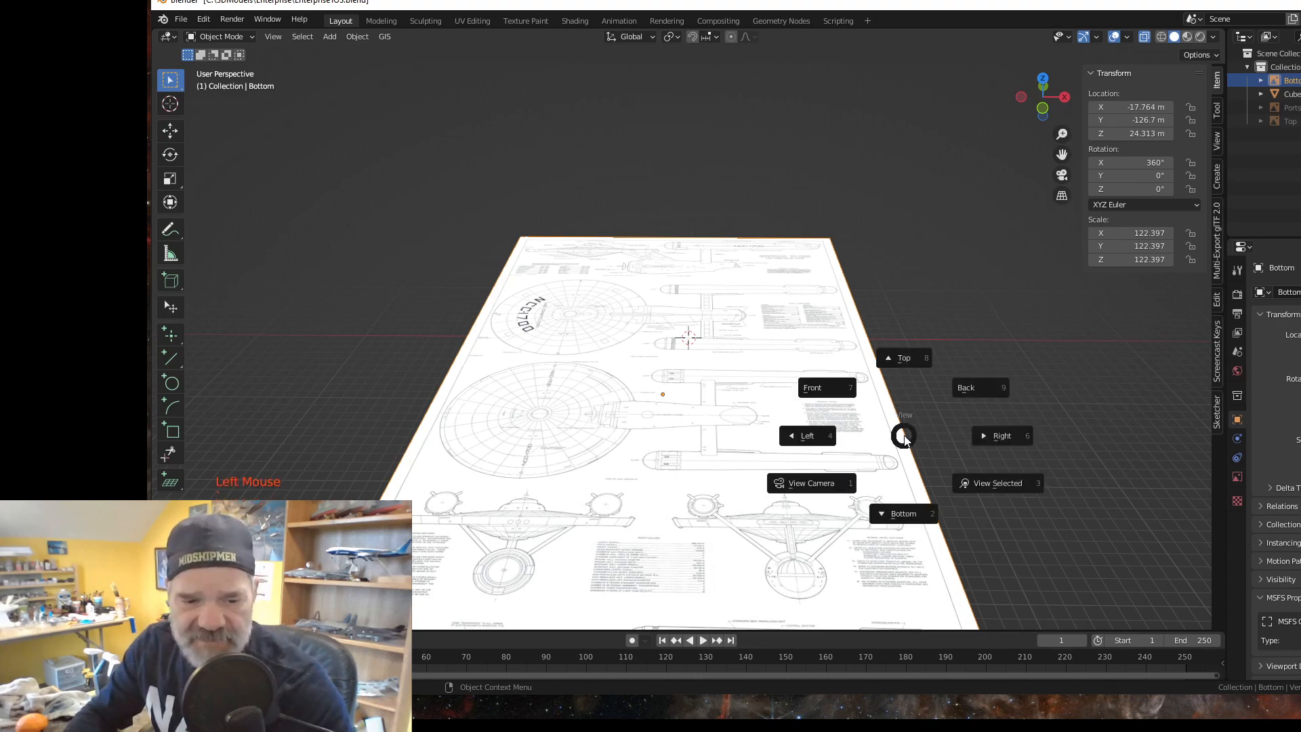
{"action": "key", "text": "2"}
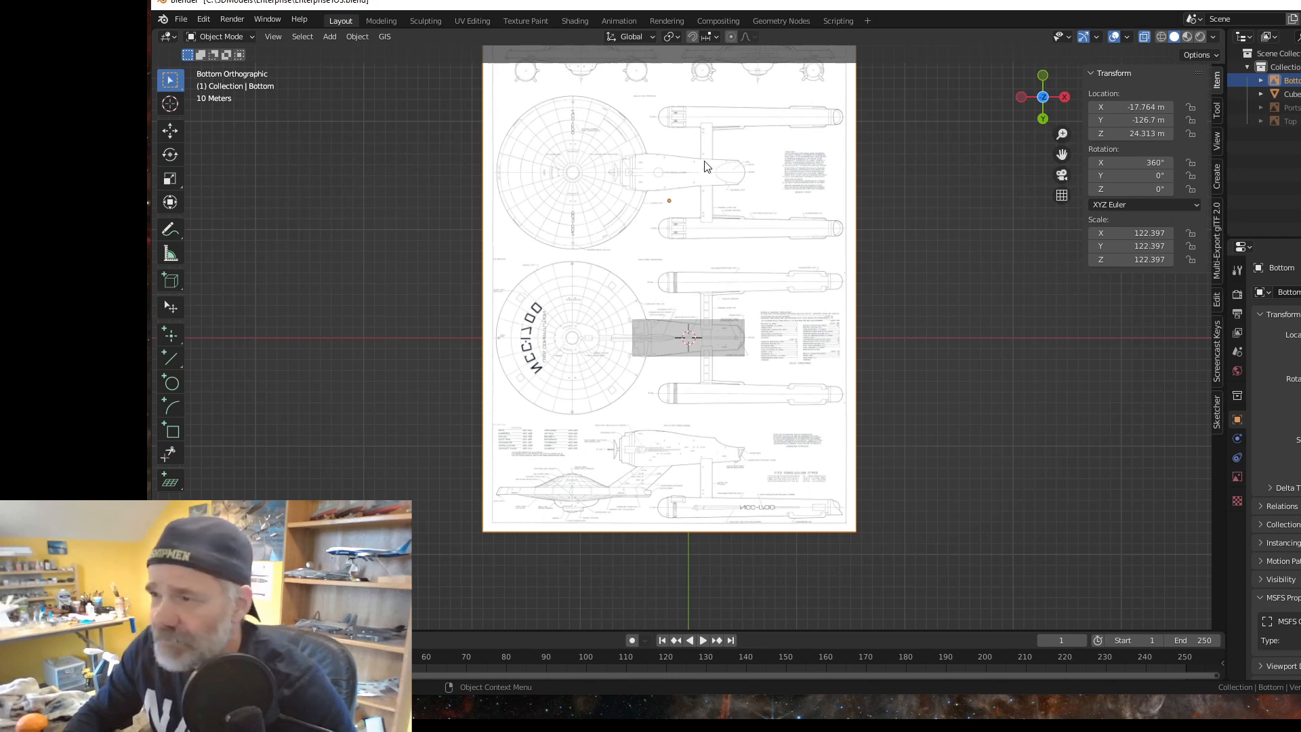
{"action": "key", "text": "g"}
{"action": "key", "text": "y"}
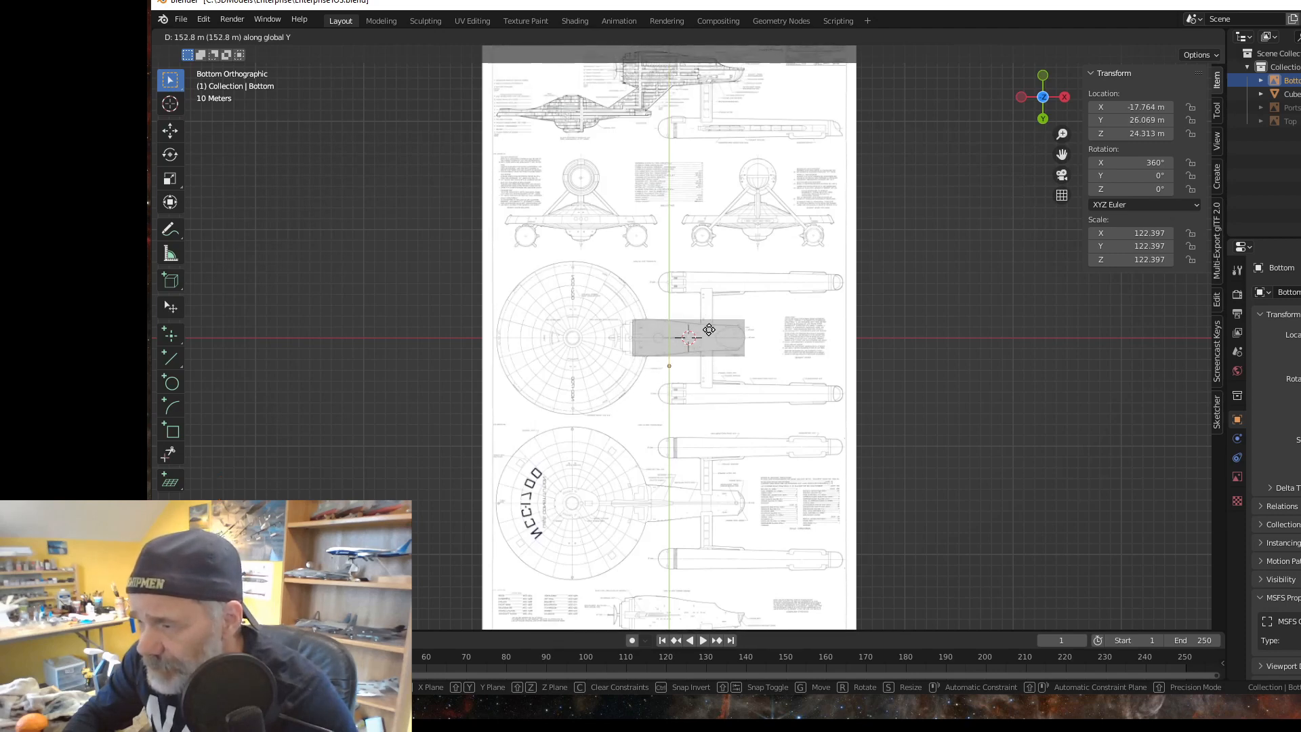
{"action": "left_click", "coordinate": [708, 329]}
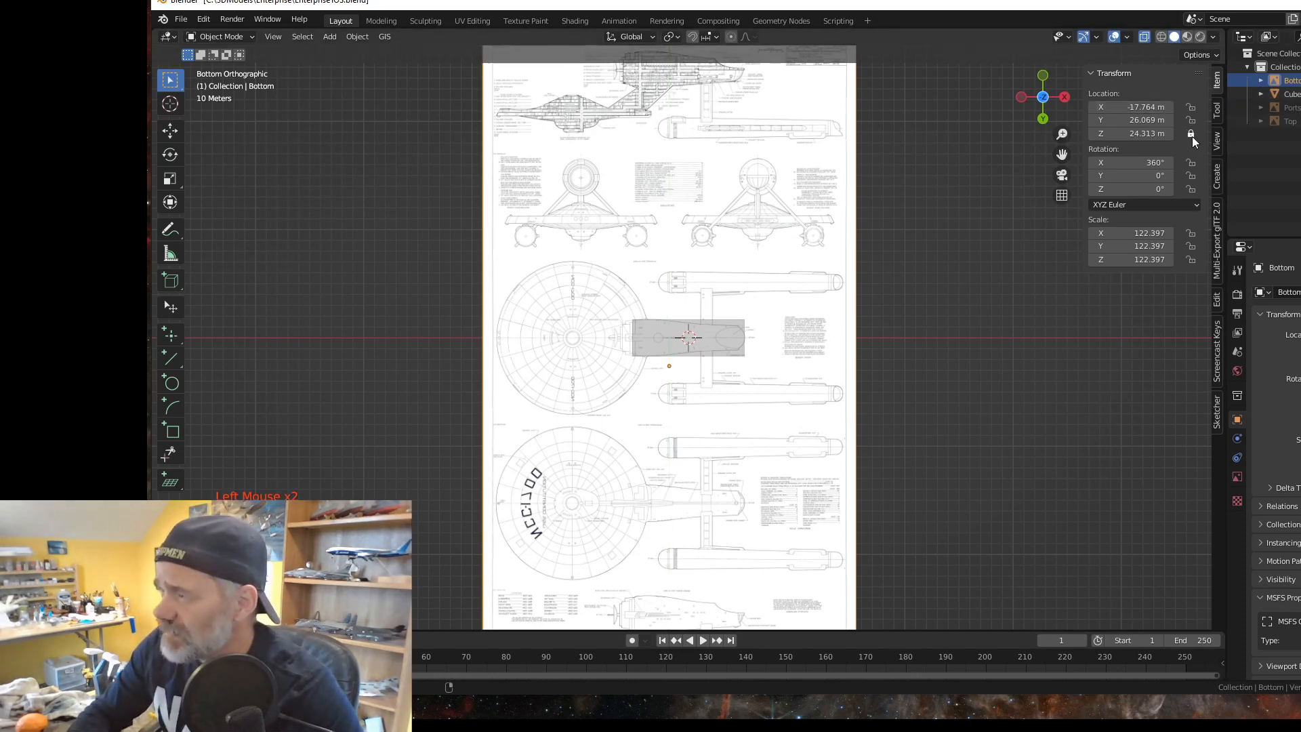
{"action": "left_click", "coordinate": [1192, 109]}
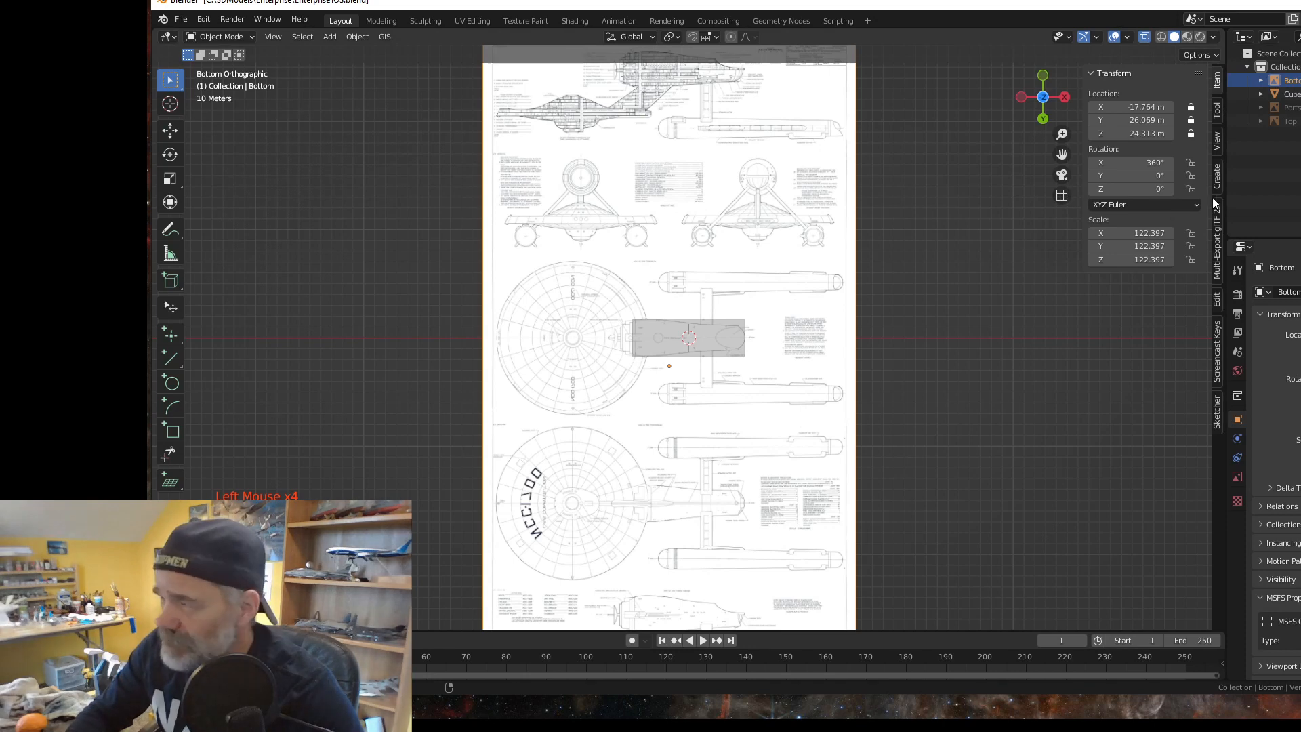
Step: Show the Portside image and lock its X, Y and Z location, and show and select the Top image
{"action": "left_click", "coordinate": [1300, 108]}
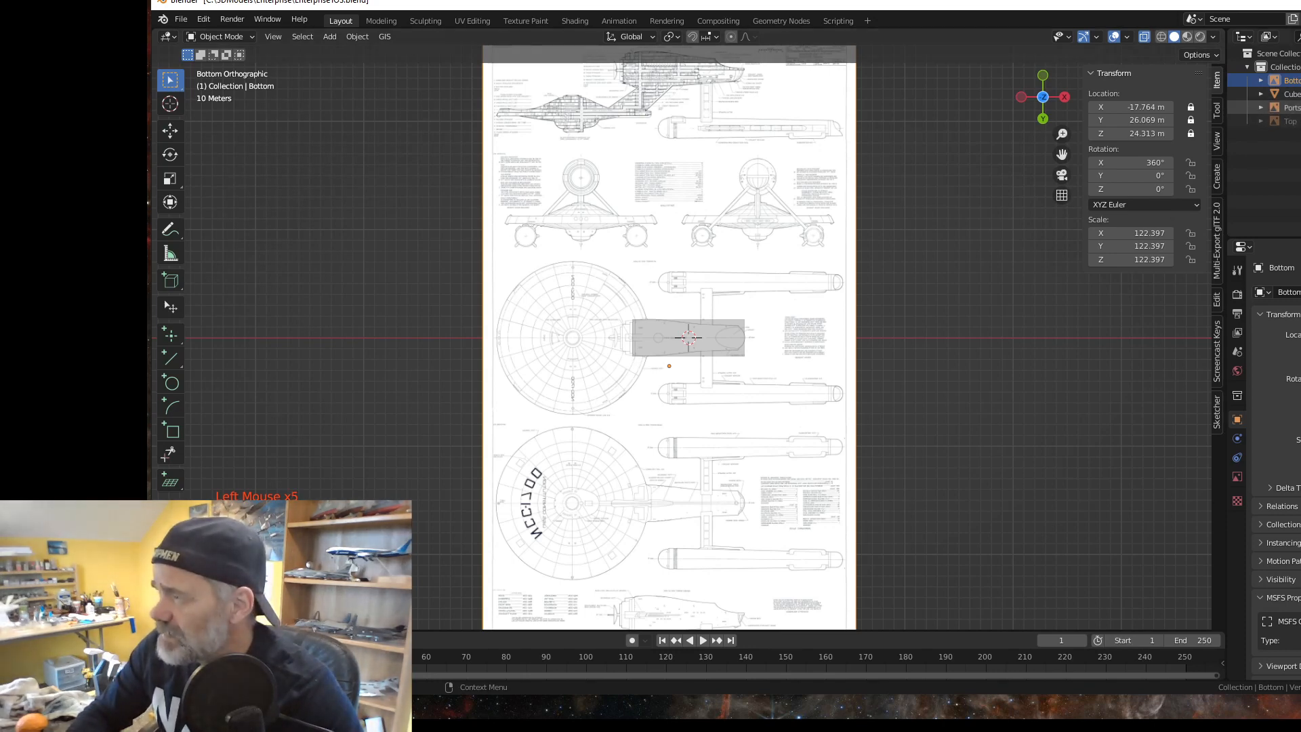
{"action": "left_click", "coordinate": [1288, 108]}
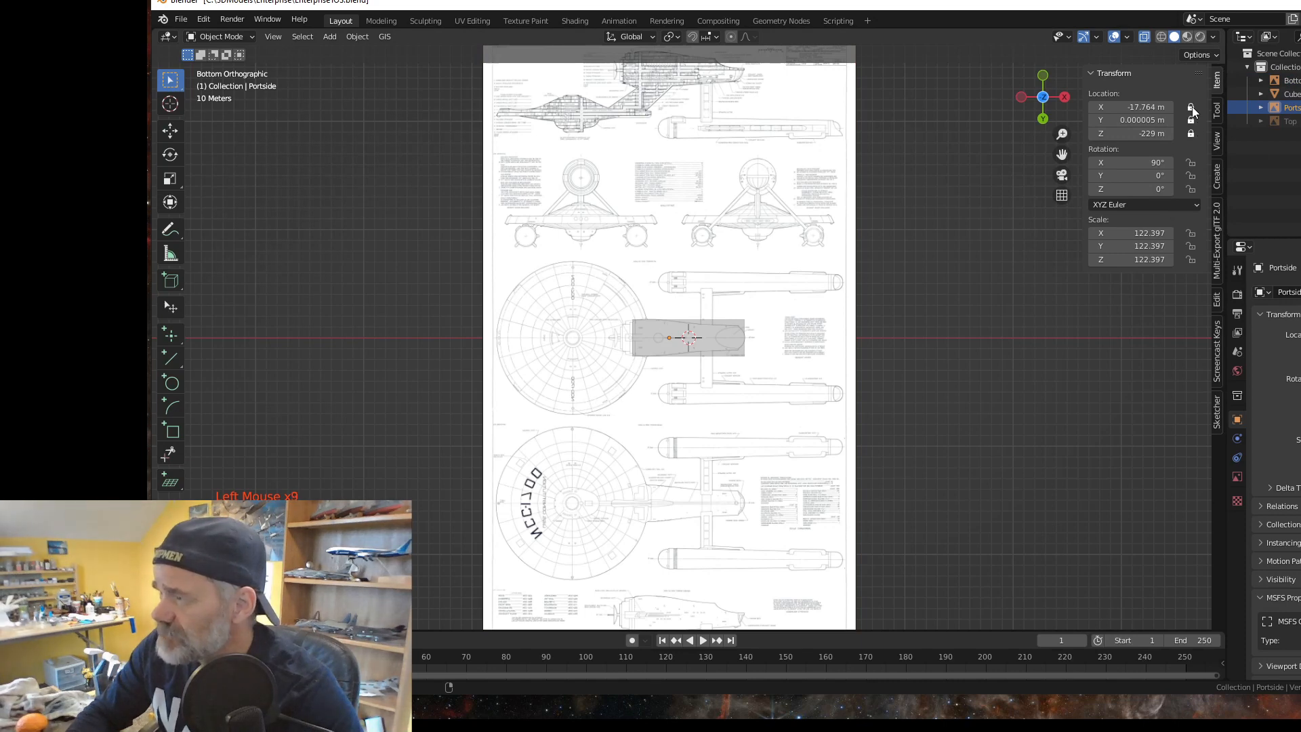
{"action": "left_click", "coordinate": [1300, 122]}
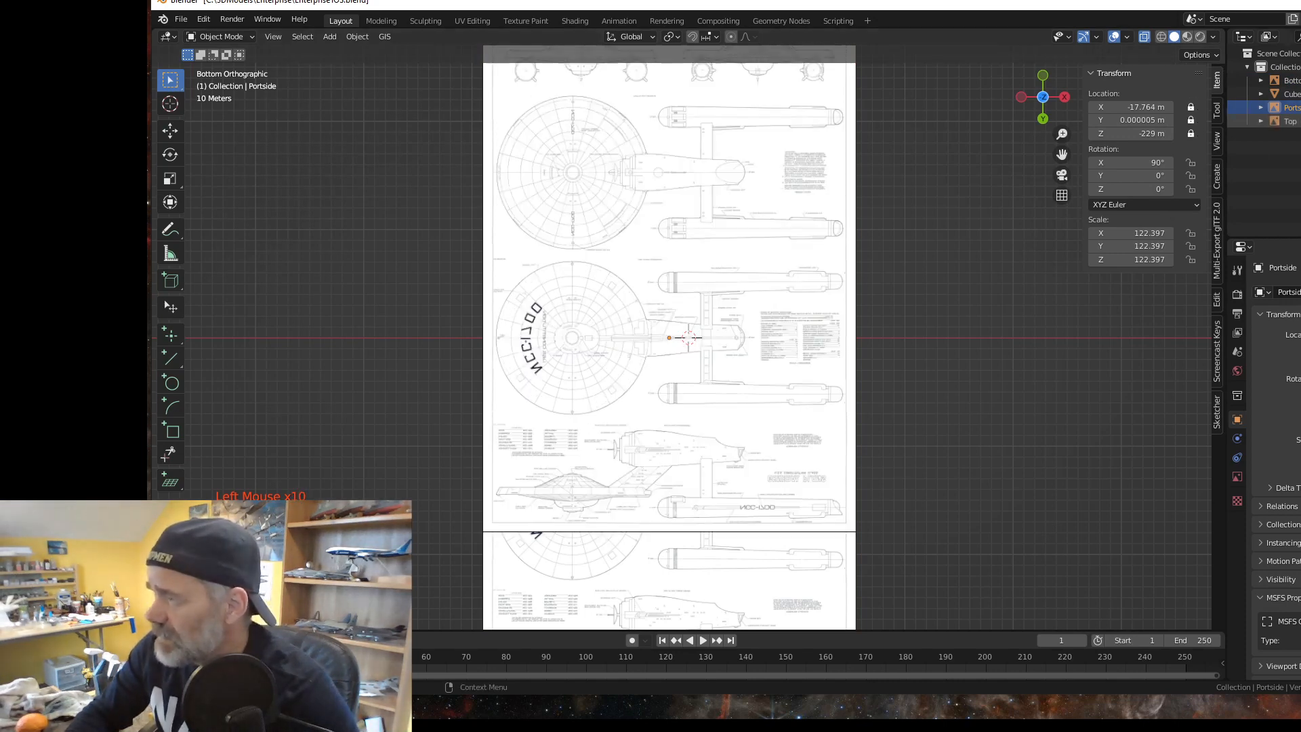
{"action": "left_click", "coordinate": [1291, 122]}
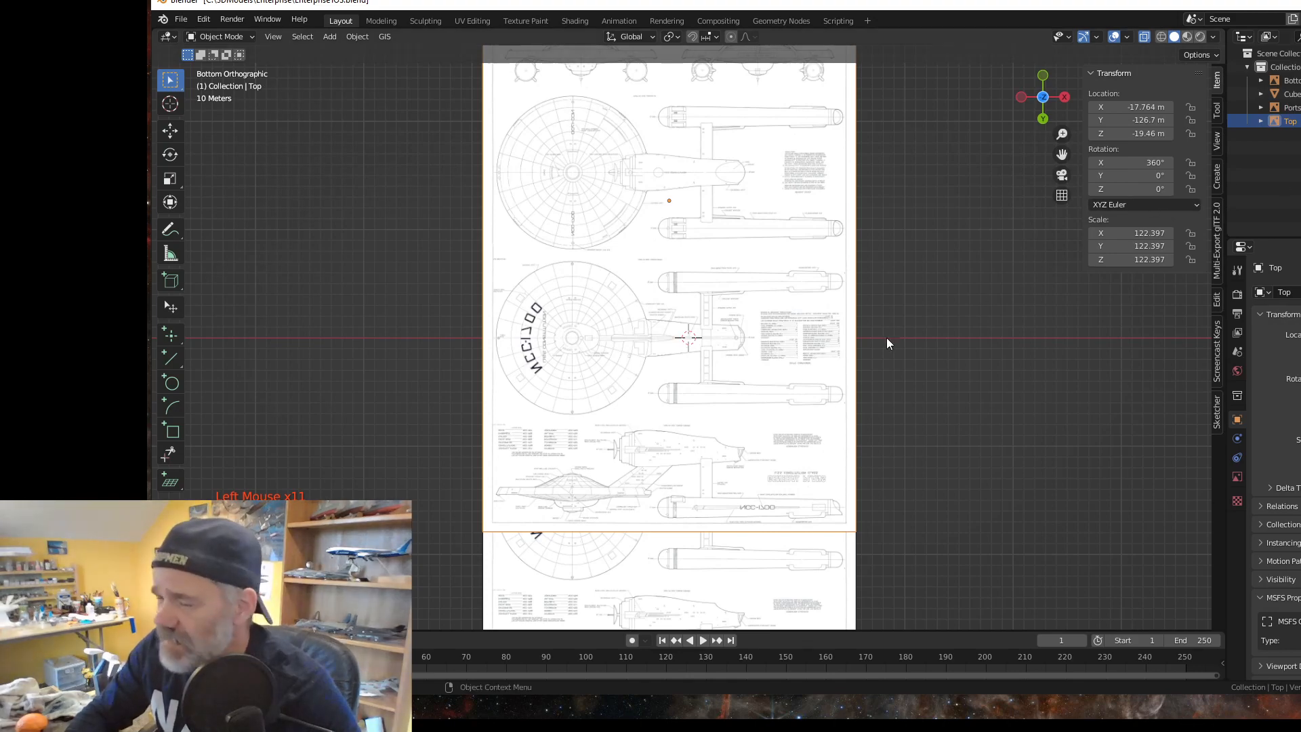
Step: Examine the arrangement of the Portside, Top and Bottom images around the cube in top and perspective views
{"action": "middle_click_drag", "start_coordinate": [938, 484], "coordinate": [950, 403]}
{"action": "key", "text": "grave"}
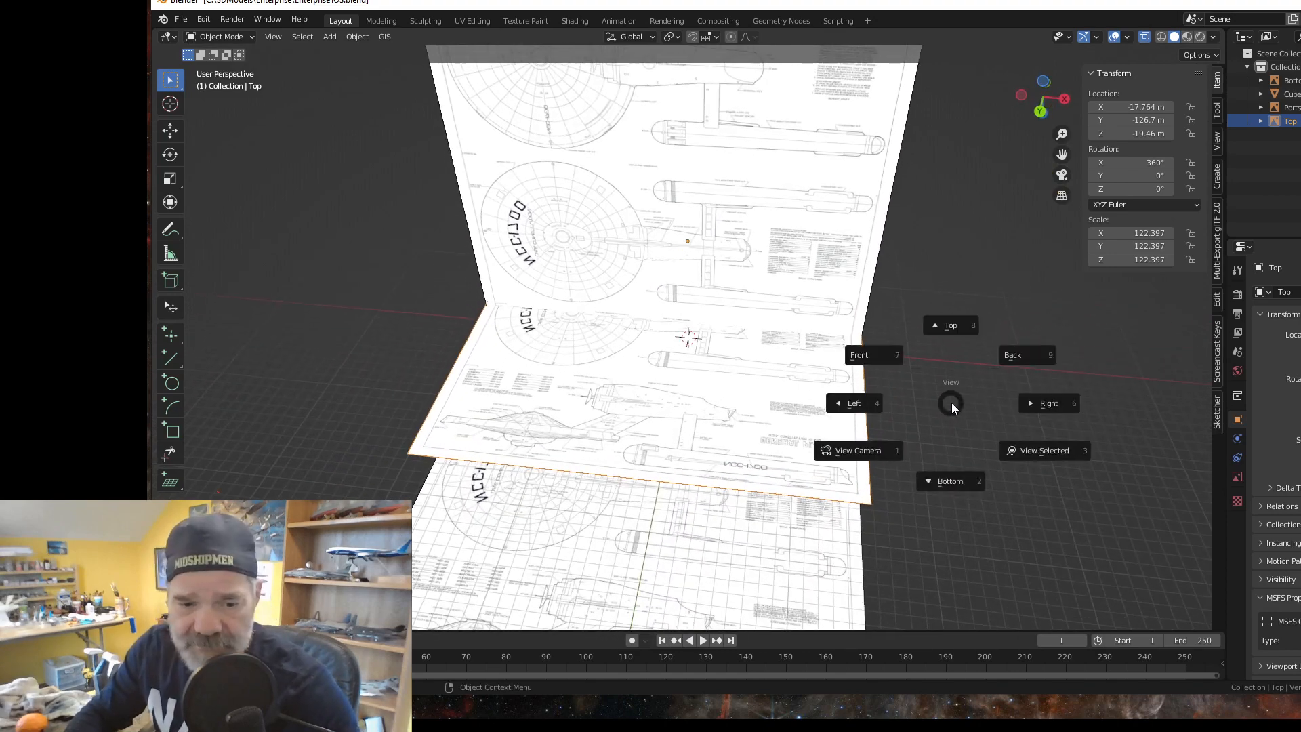
{"action": "key", "text": "8"}
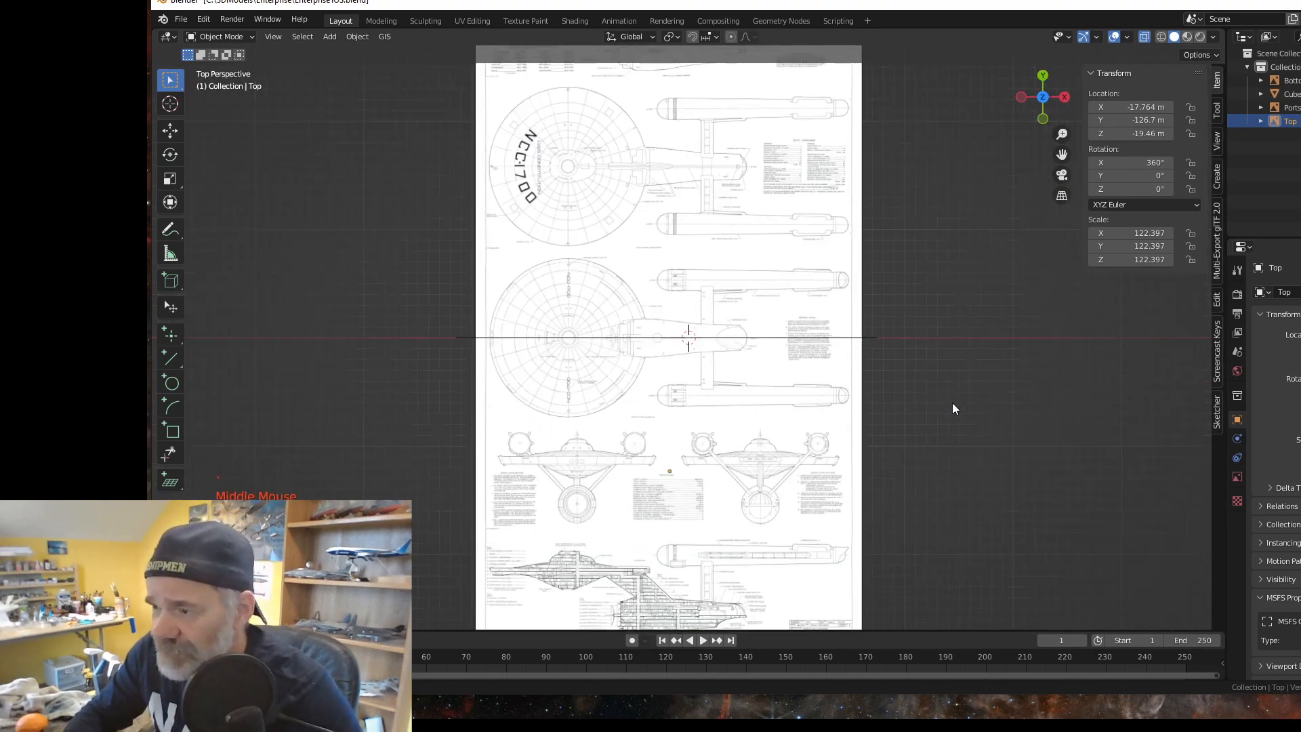
{"action": "middle_click_drag", "start_coordinate": [953, 404], "coordinate": [955, 259]}
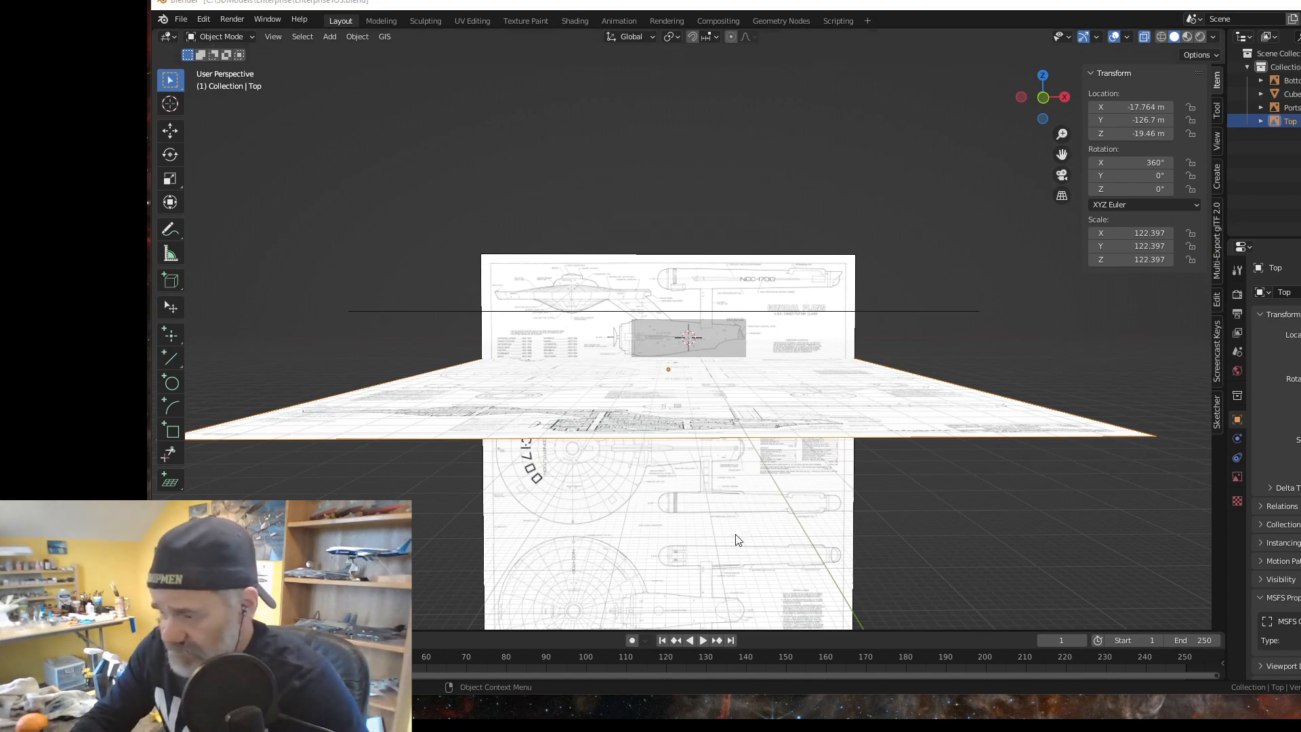
Step: Hide the Top and Bottom images, leaving the Portside image and the cube in view
{"action": "middle_click_drag", "start_coordinate": [767, 594], "coordinate": [828, 555]}
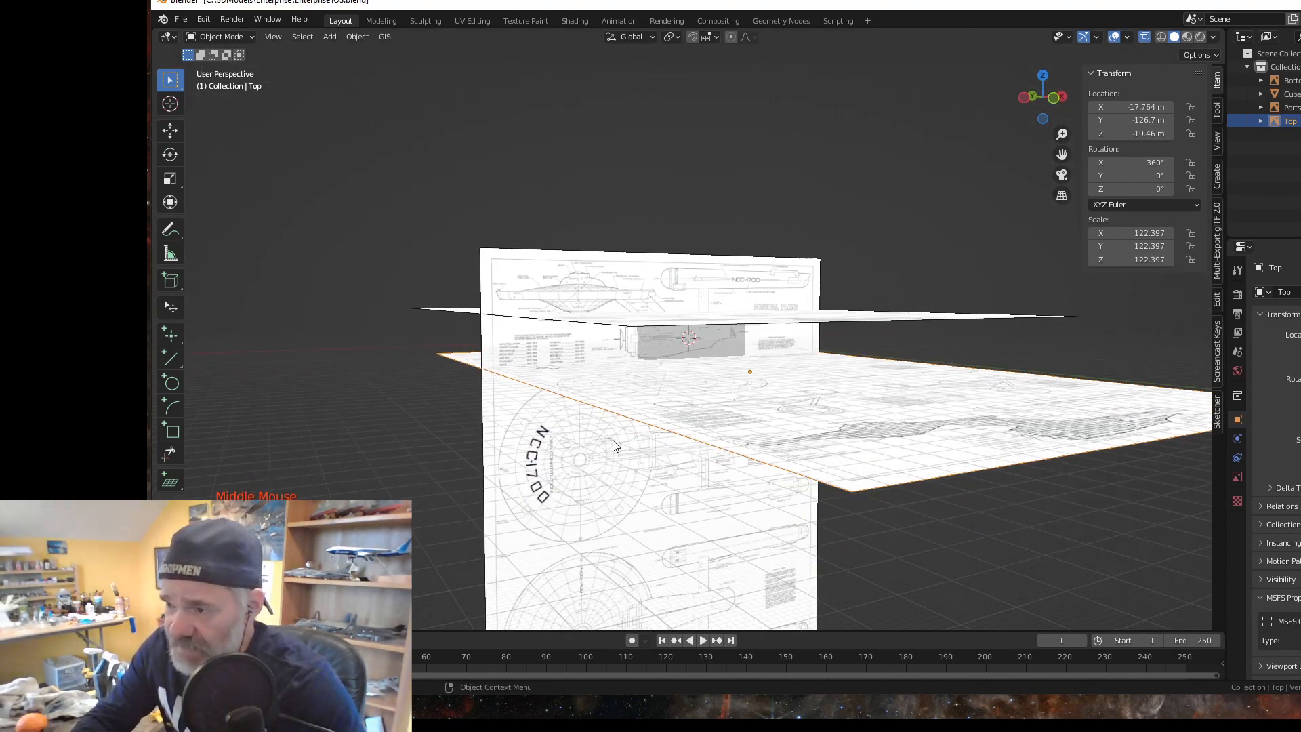
{"action": "middle_click_drag", "start_coordinate": [613, 446], "coordinate": [566, 451]}
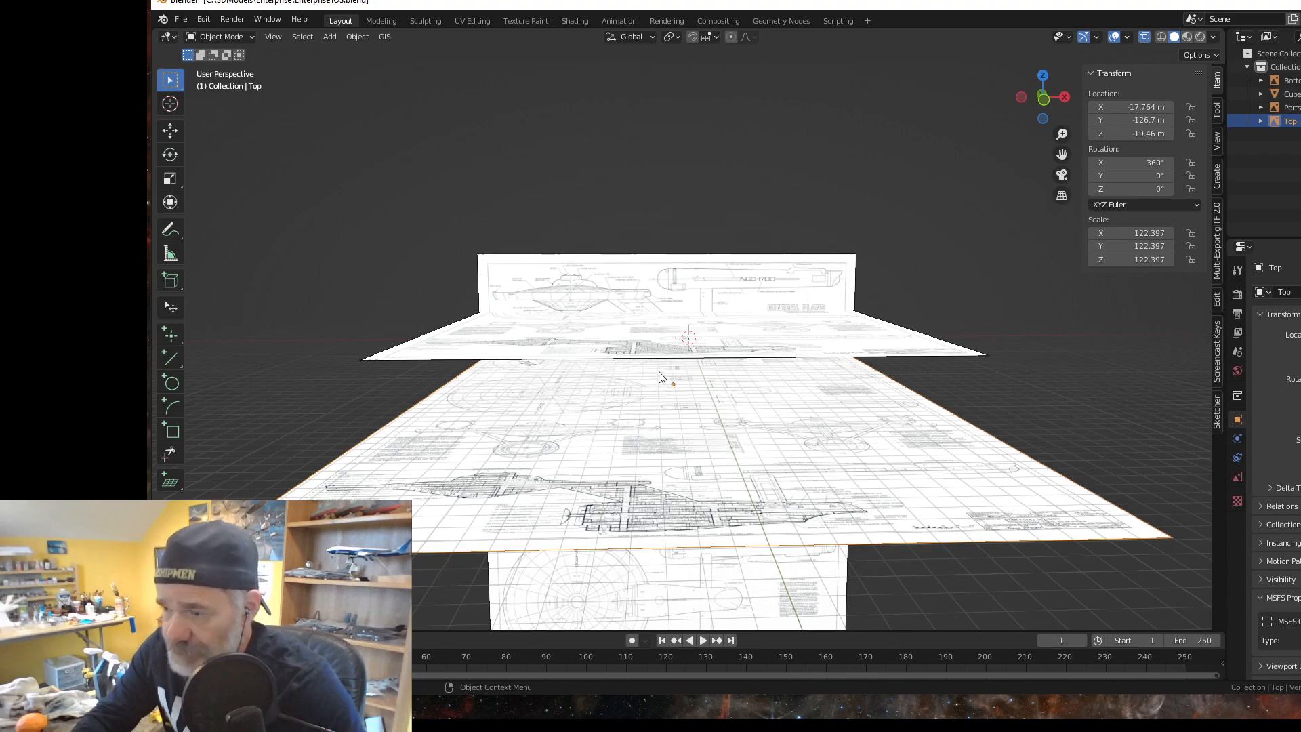
{"action": "mouse_move", "coordinate": [725, 508]}
{"action": "middle_mouse_down"}
{"action": "mouse_move", "coordinate": [720, 354]}
{"action": "mouse_move", "coordinate": [718, 547]}
{"action": "mouse_move", "coordinate": [721, 504]}
{"action": "middle_mouse_up"}
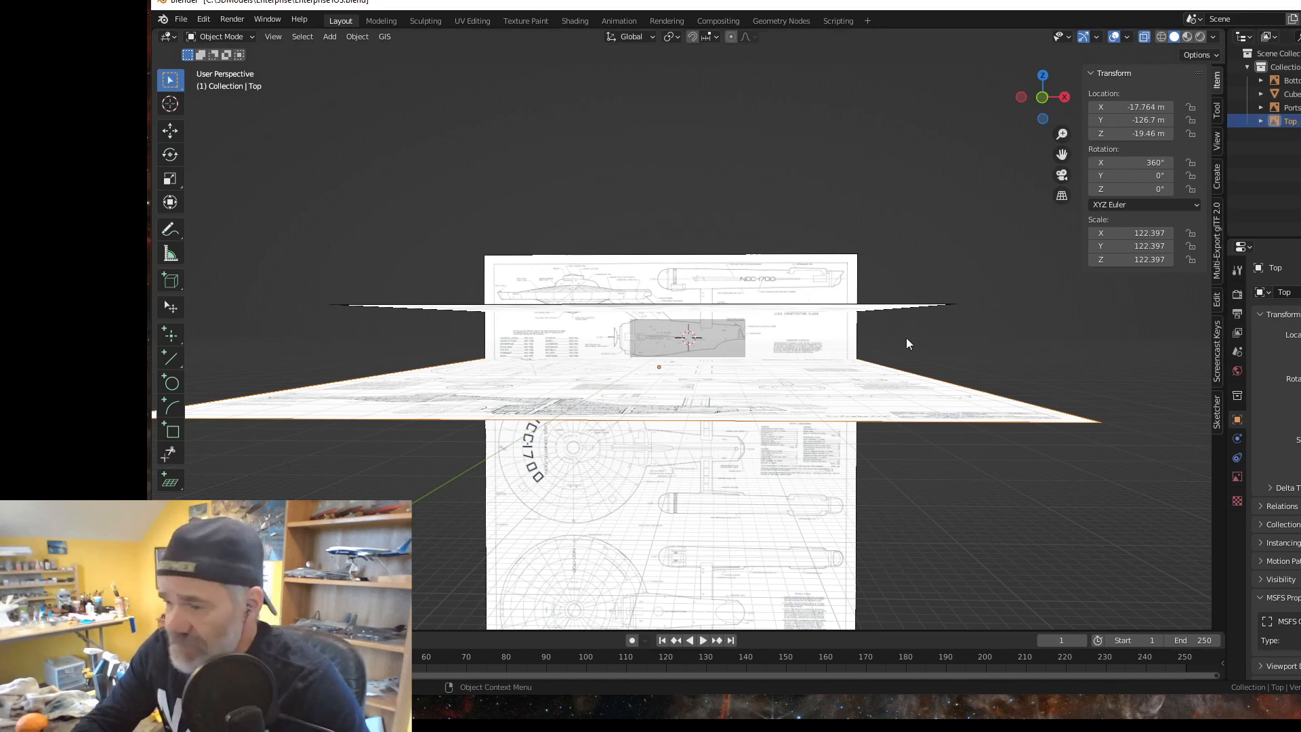
{"action": "middle_click_drag", "start_coordinate": [797, 428], "coordinate": [807, 384]}
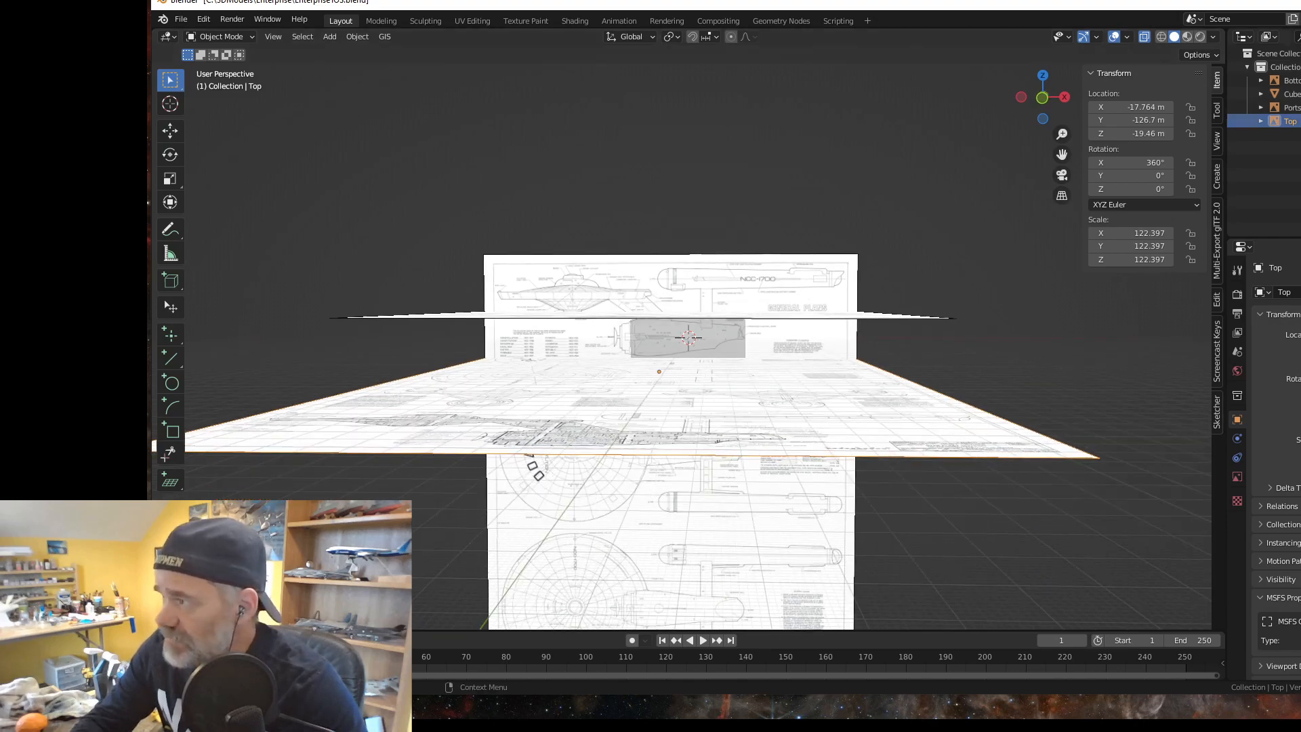
{"action": "left_click", "coordinate": [1300, 121]}
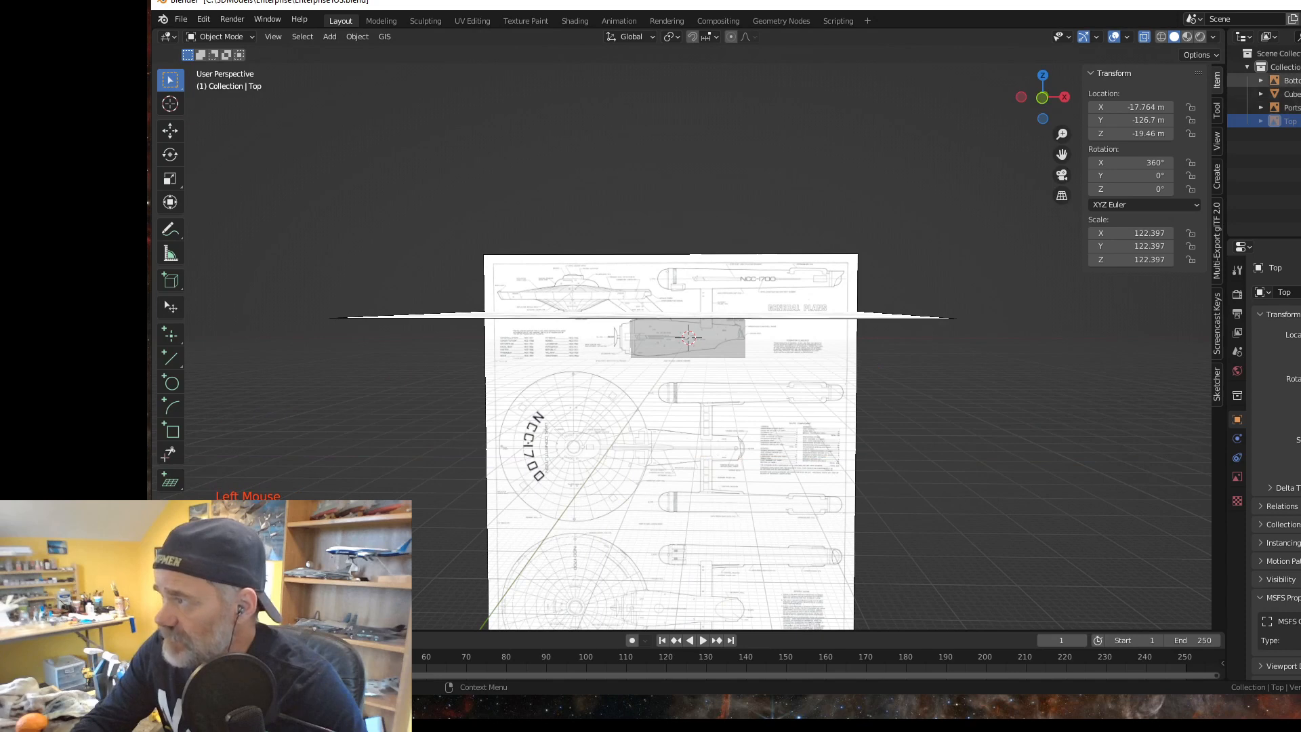
{"action": "left_click", "coordinate": [1300, 81]}
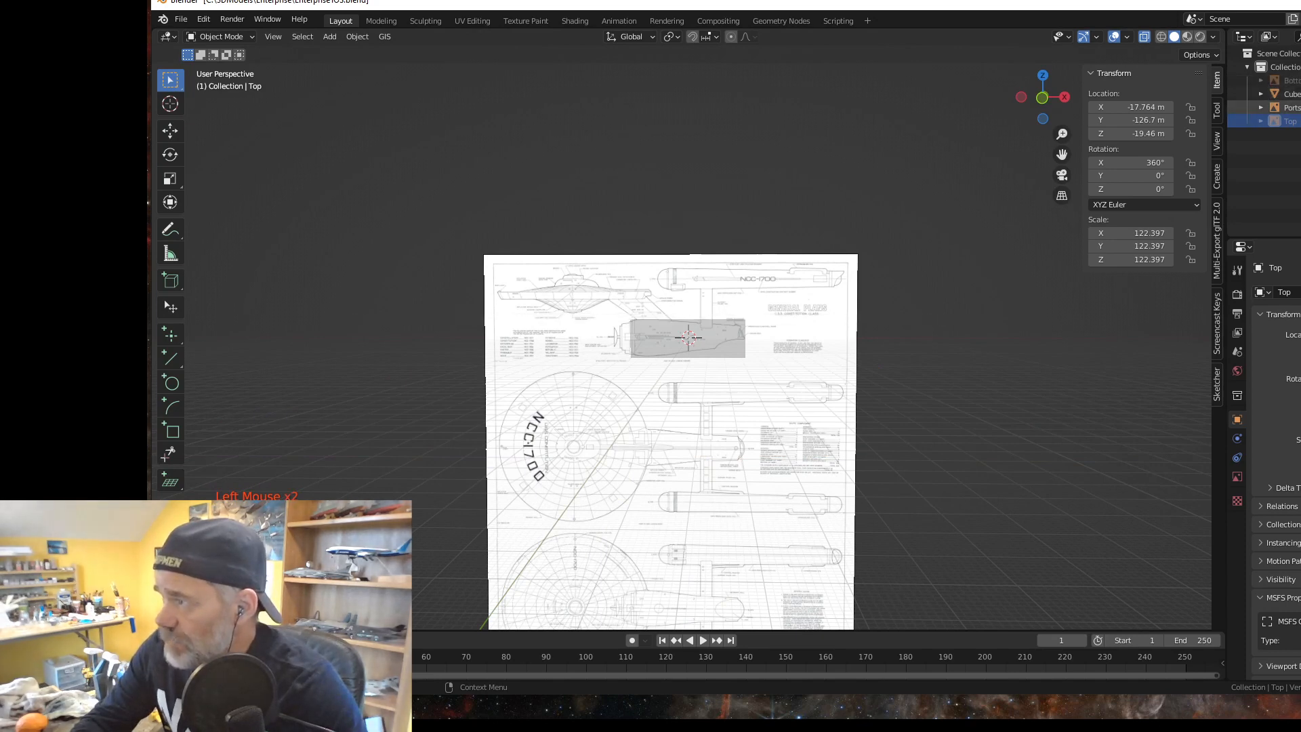
Step: Duplicate the Portside image in place and rename the copy as Front
{"action": "left_click", "coordinate": [1295, 108]}
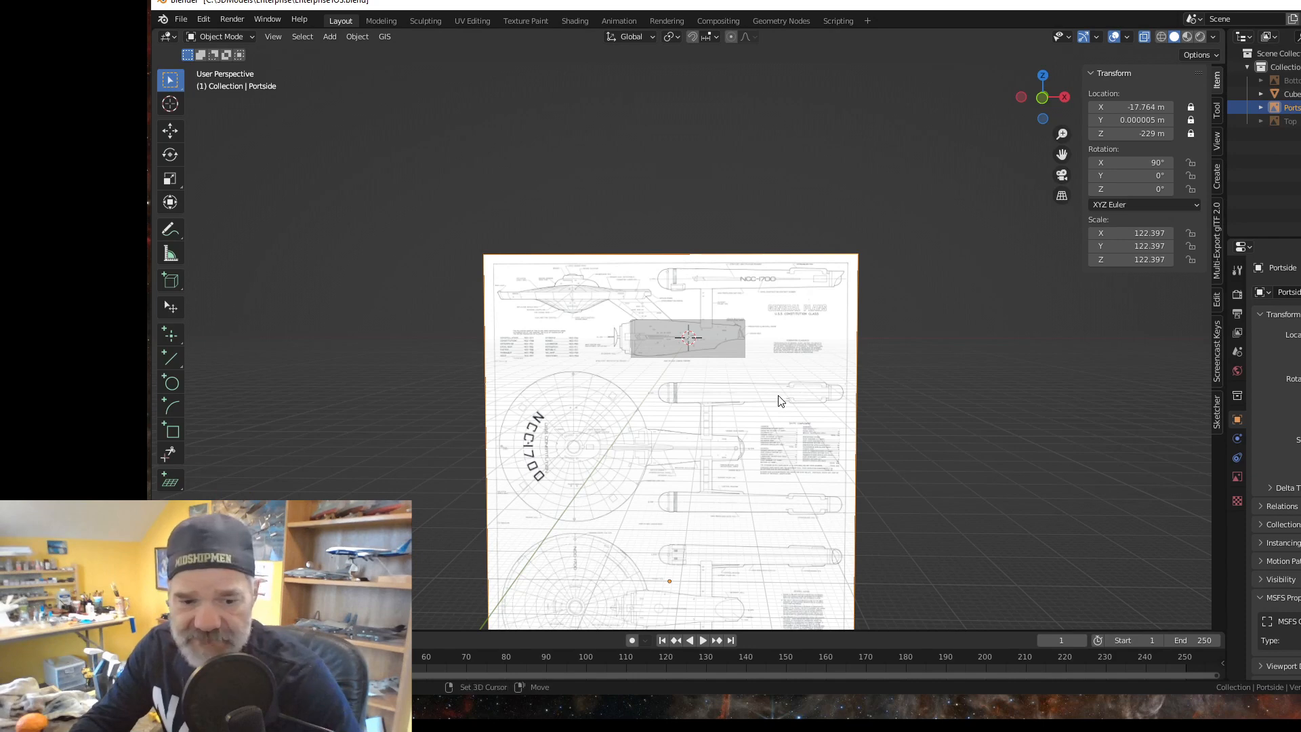
{"action": "key", "text": "shift+d"}
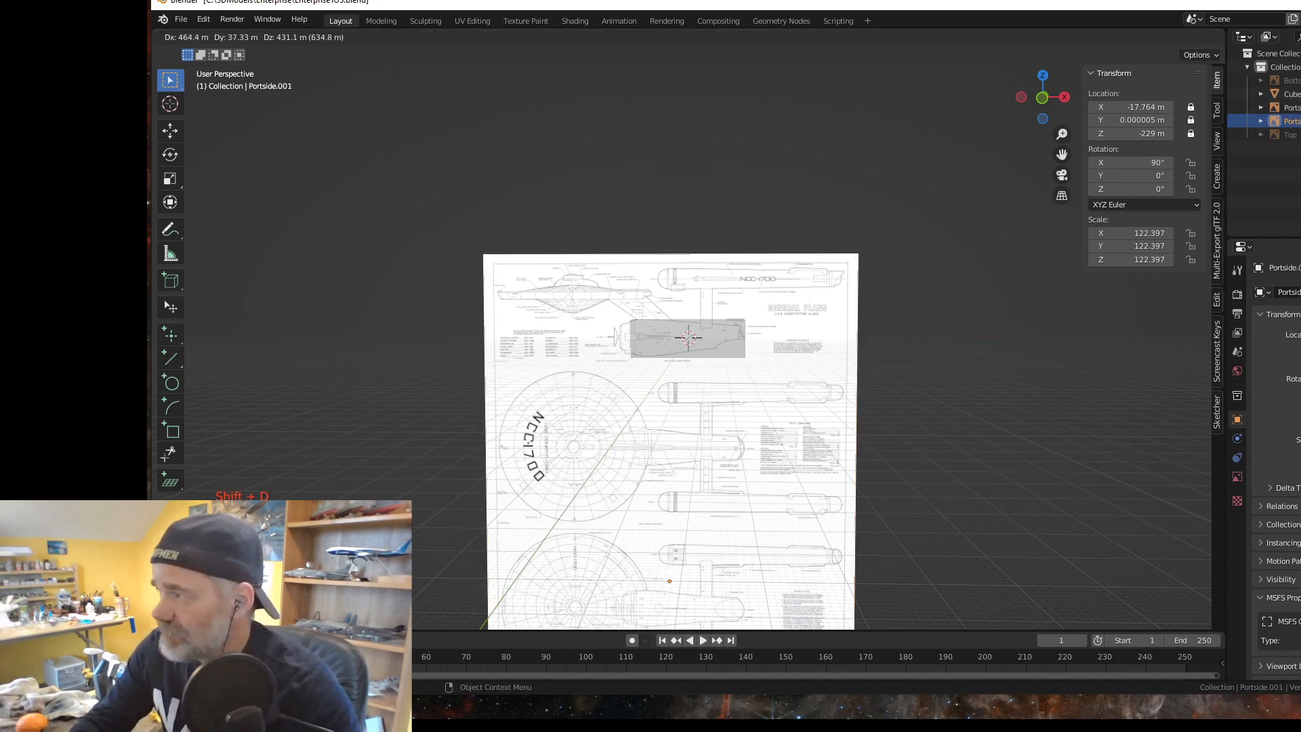
{"action": "key", "text": "Escape"}
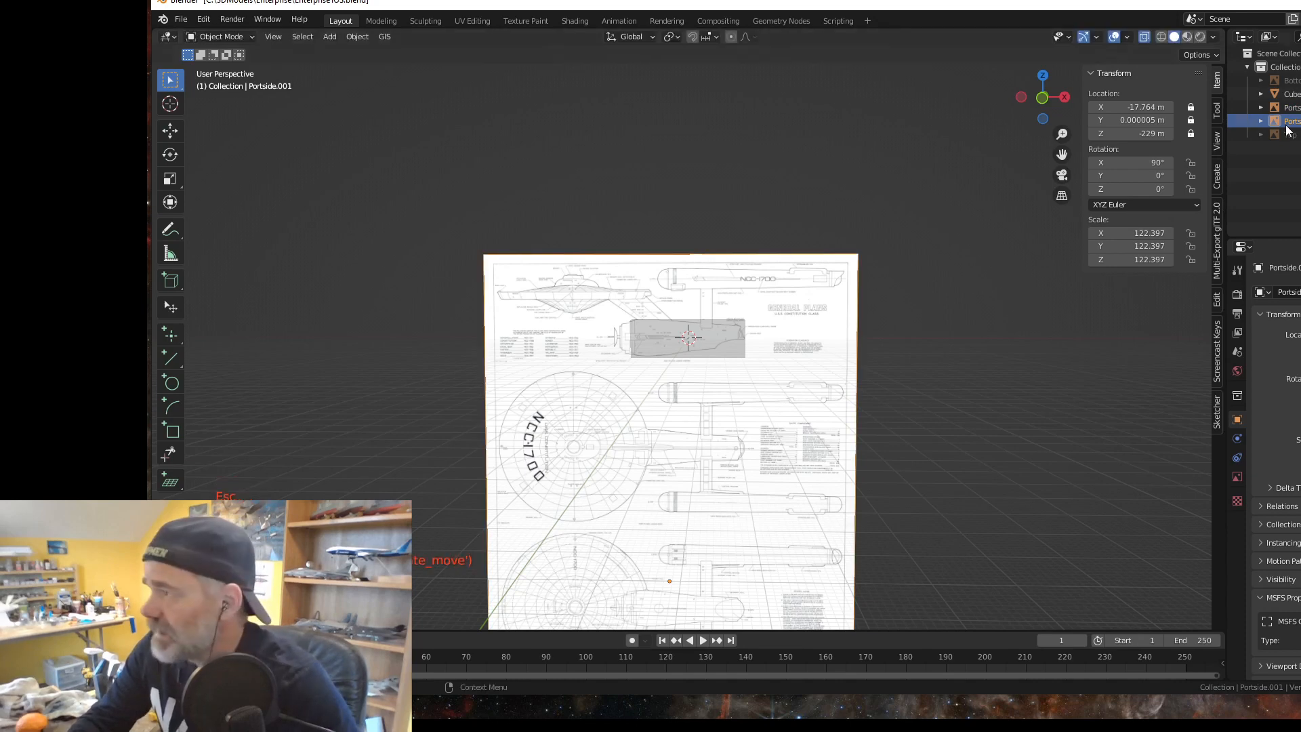
{"action": "double_click", "coordinate": [1294, 121]}
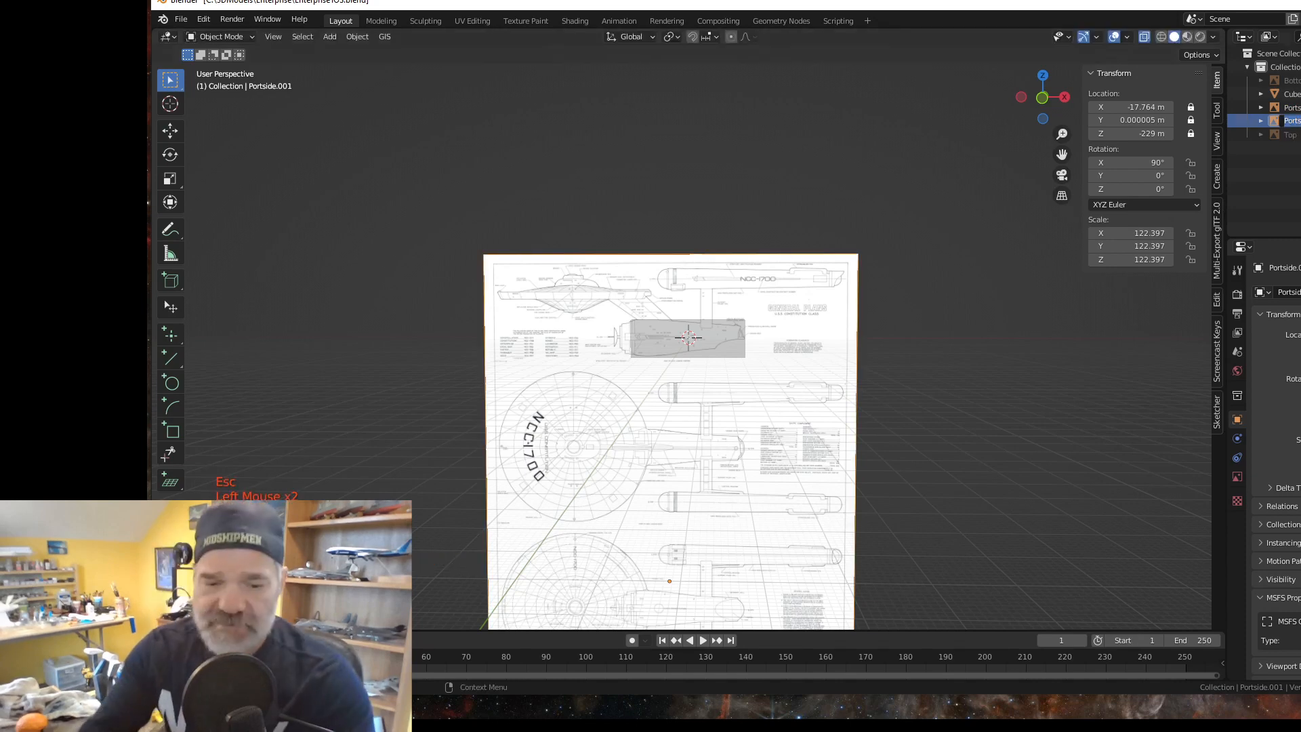
{"action": "type", "text": "Front"}
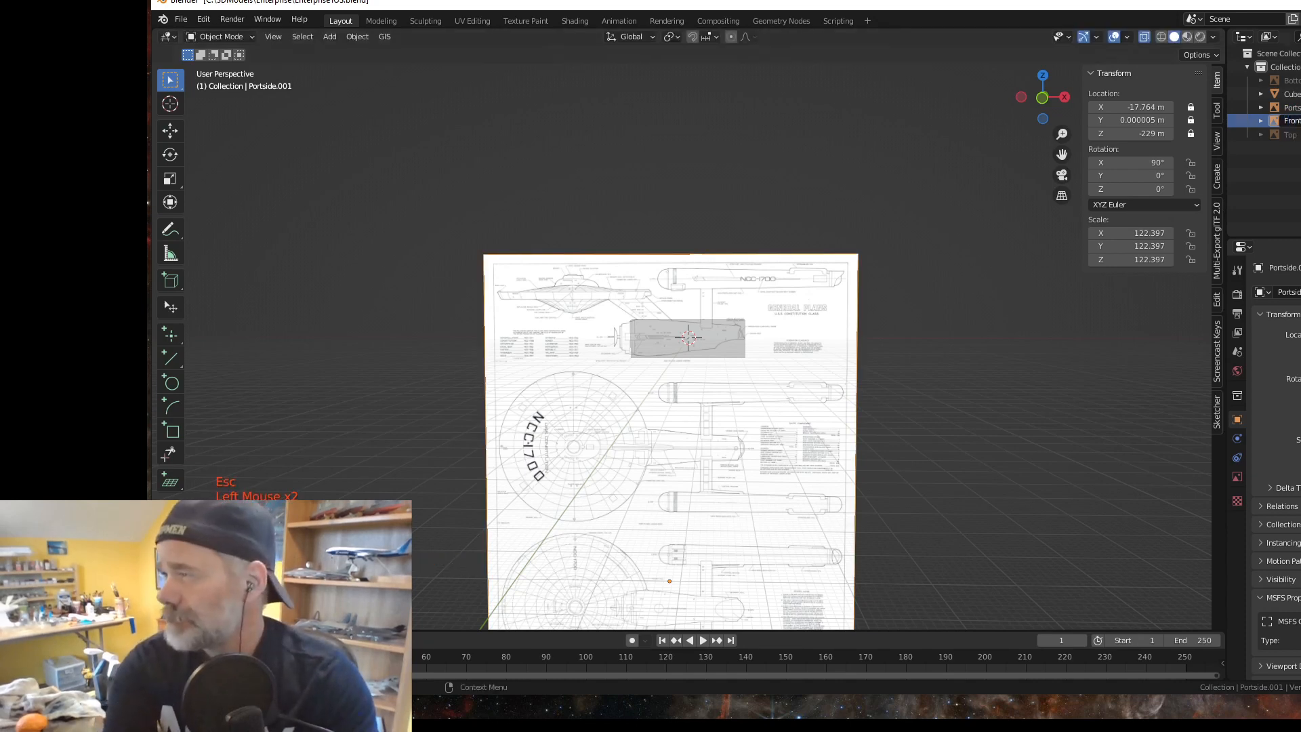
{"action": "key", "text": "Return"}
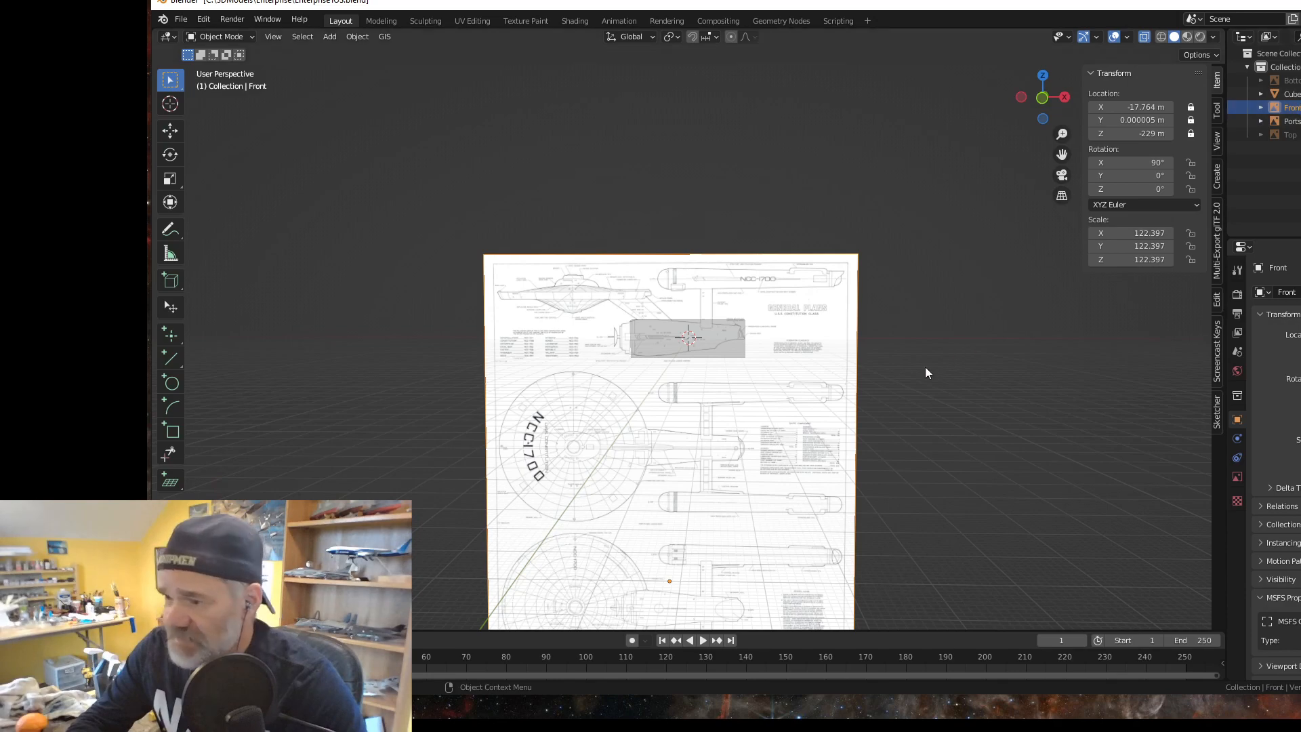
Step: Rotate the Front image 90° about the global Z axis and view it in left orthographic view
{"action": "middle_click_drag", "start_coordinate": [827, 428], "coordinate": [748, 432]}
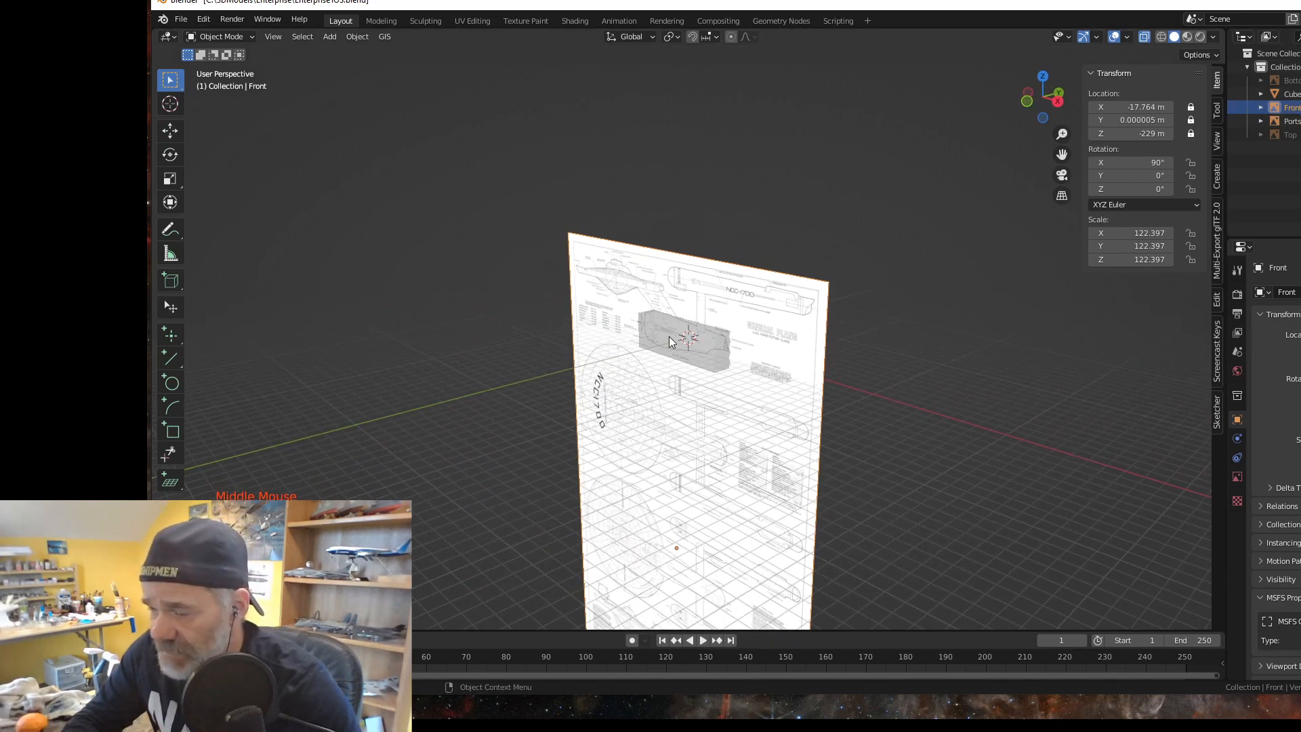
{"action": "middle_click_drag", "start_coordinate": [677, 347], "coordinate": [819, 403]}
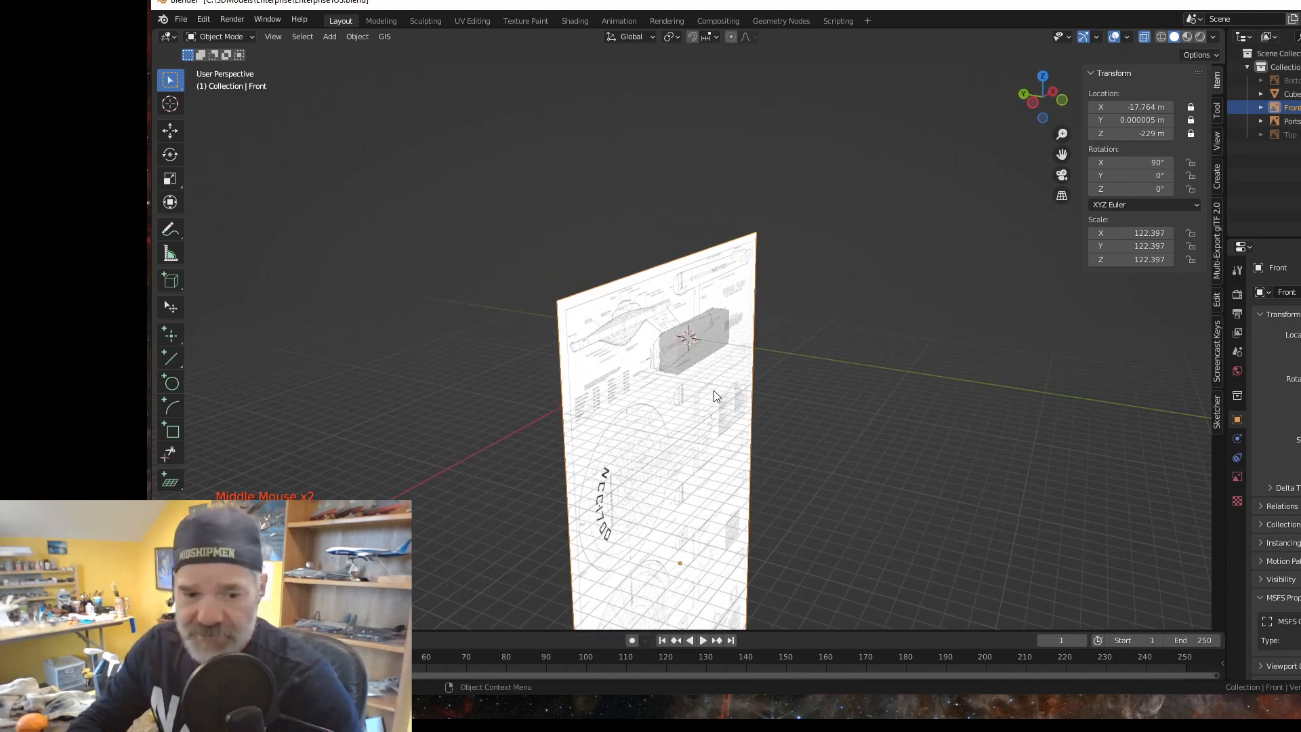
{"action": "key", "text": "r"}
{"action": "key", "text": "z"}
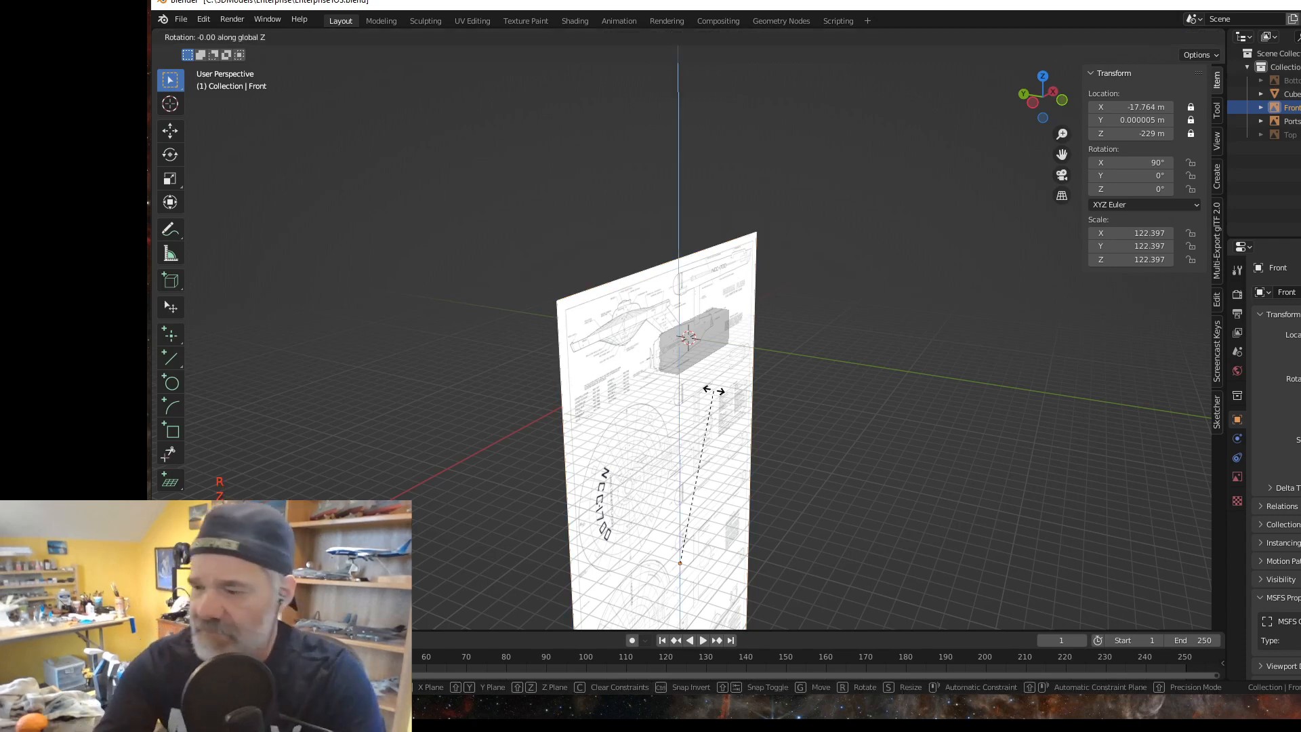
{"action": "key", "text": "KP_9"}
{"action": "key", "text": "KP_0"}
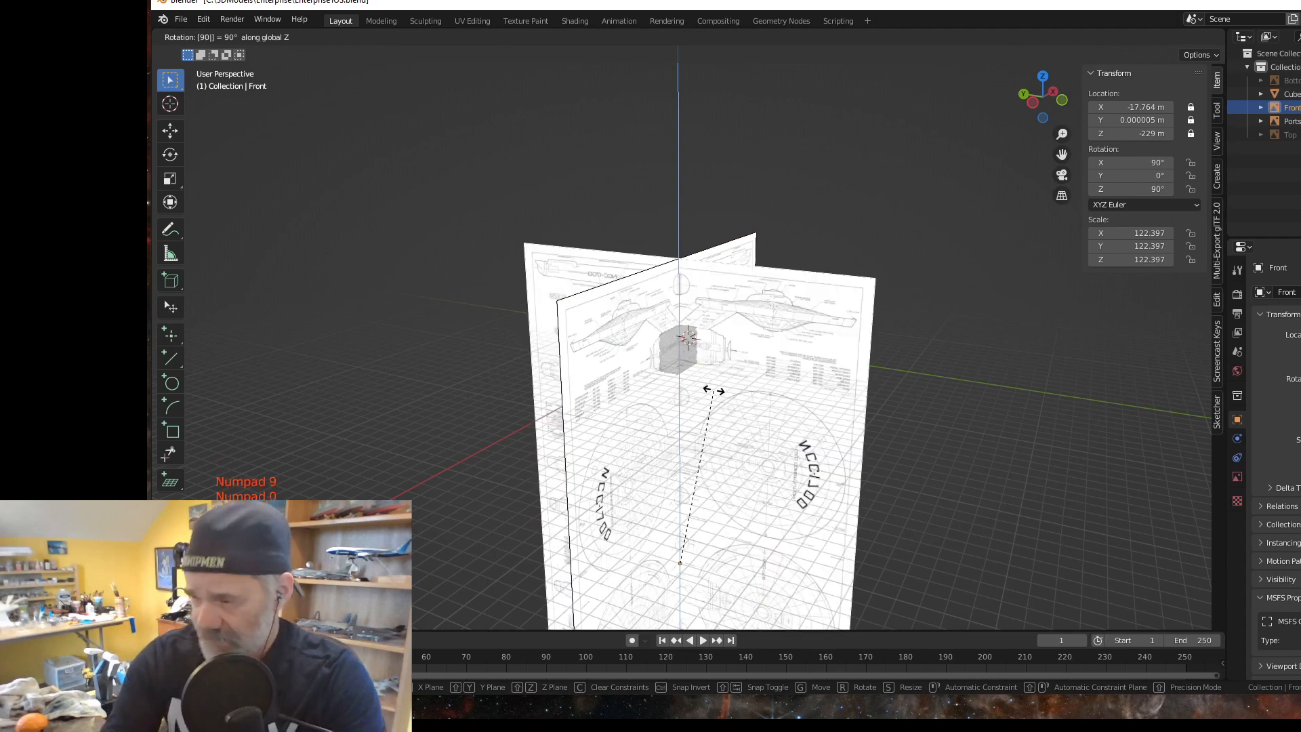
{"action": "key", "text": "KP_Enter"}
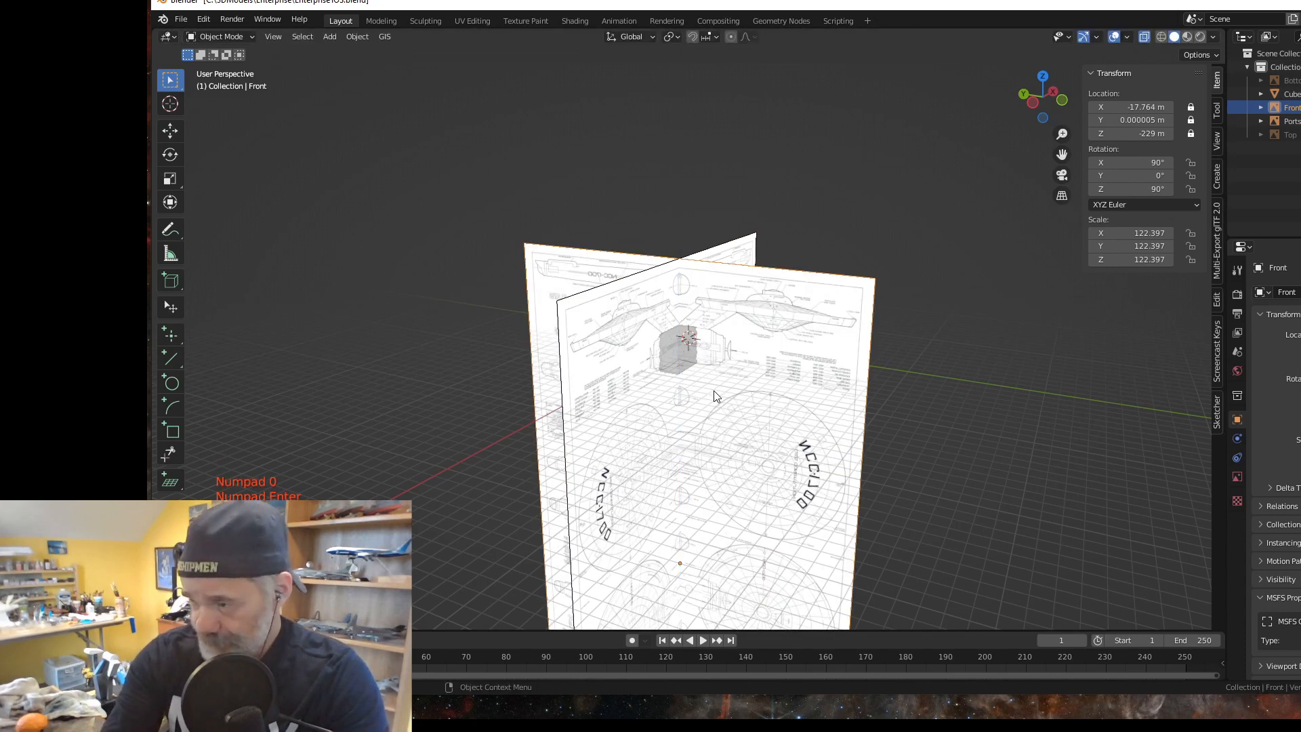
{"action": "middle_click_drag", "start_coordinate": [743, 500], "coordinate": [783, 467]}
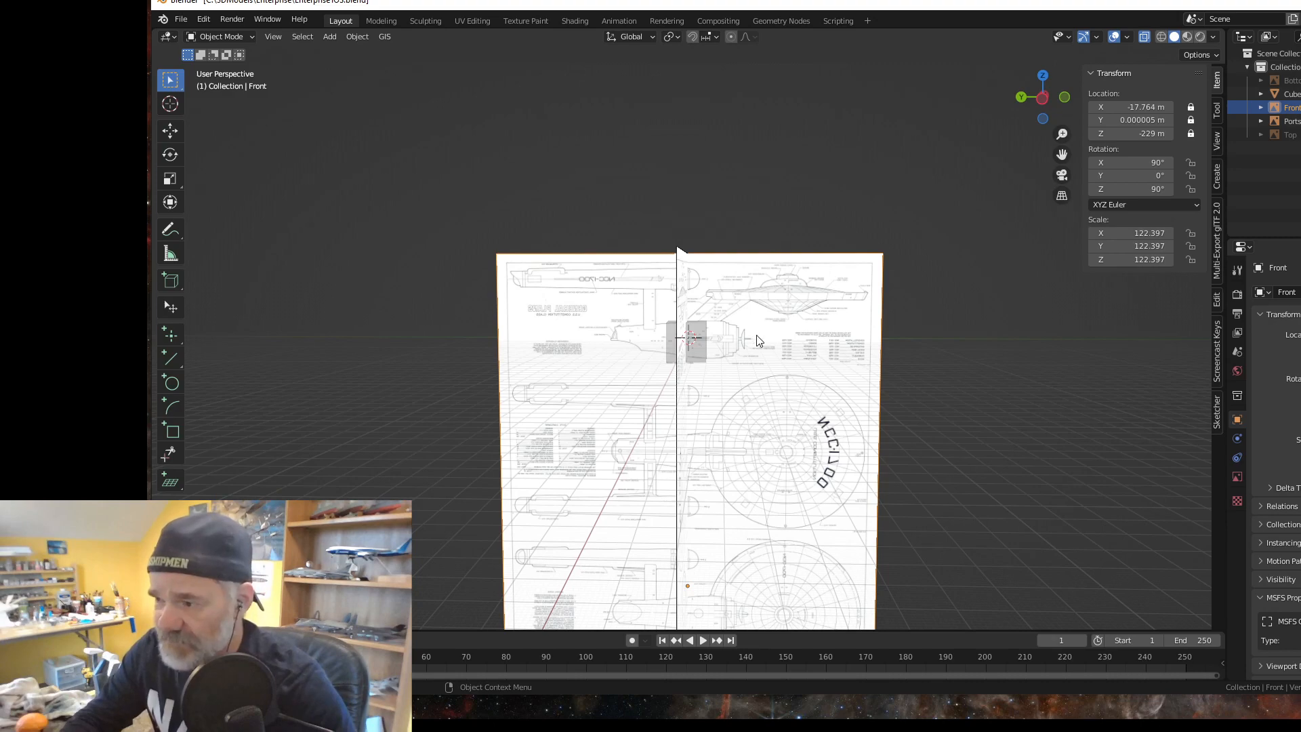
{"action": "key", "text": "grave"}
{"action": "key", "text": "4"}
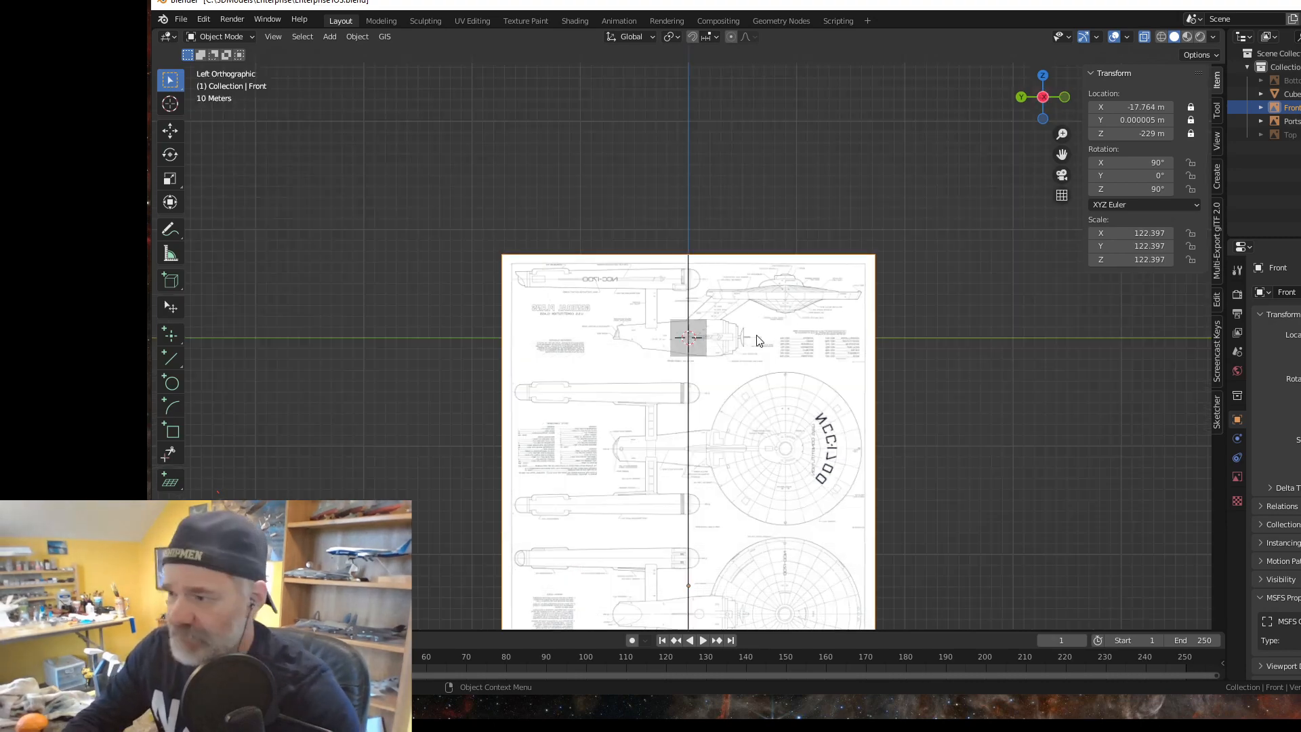
{"action": "scroll", "coordinate": [668, 391], "scroll_direction": "up", "scroll_amount": 6}
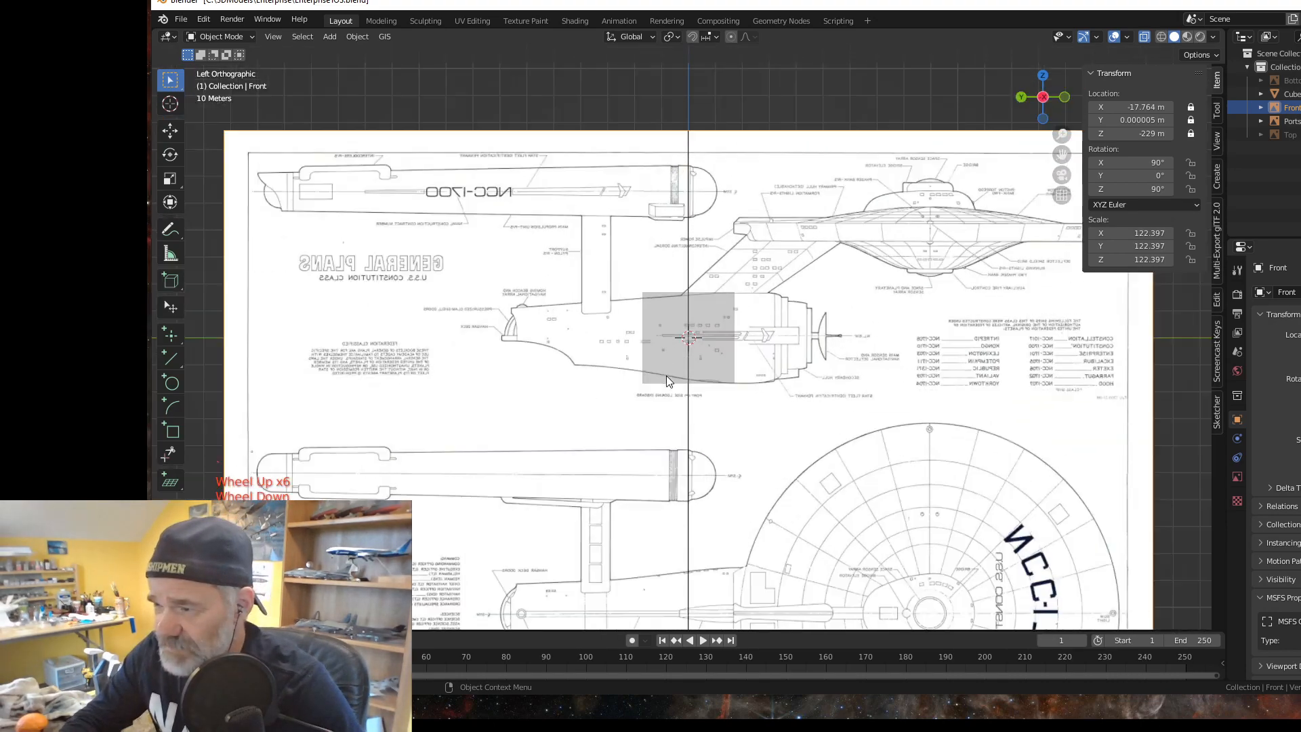
{"action": "scroll", "coordinate": [668, 391], "scroll_direction": "down", "scroll_amount": 4}
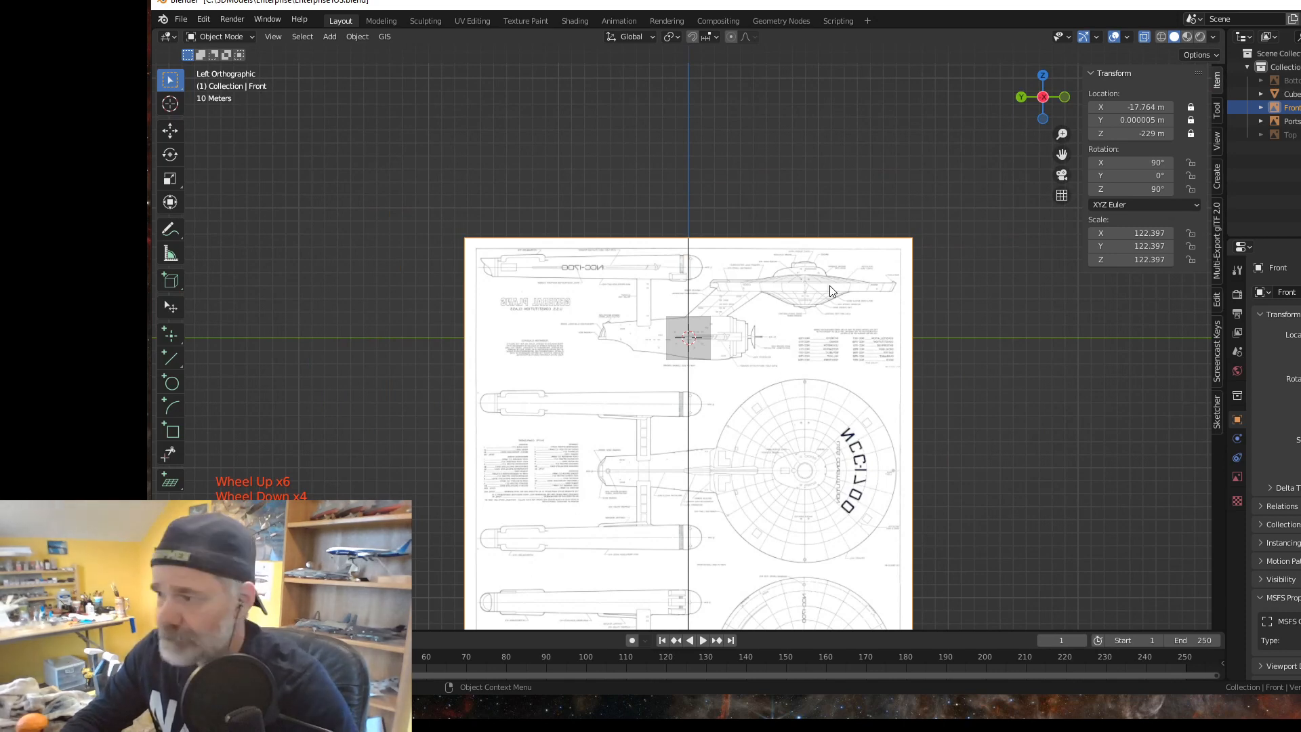
{"action": "key", "text": "g"}
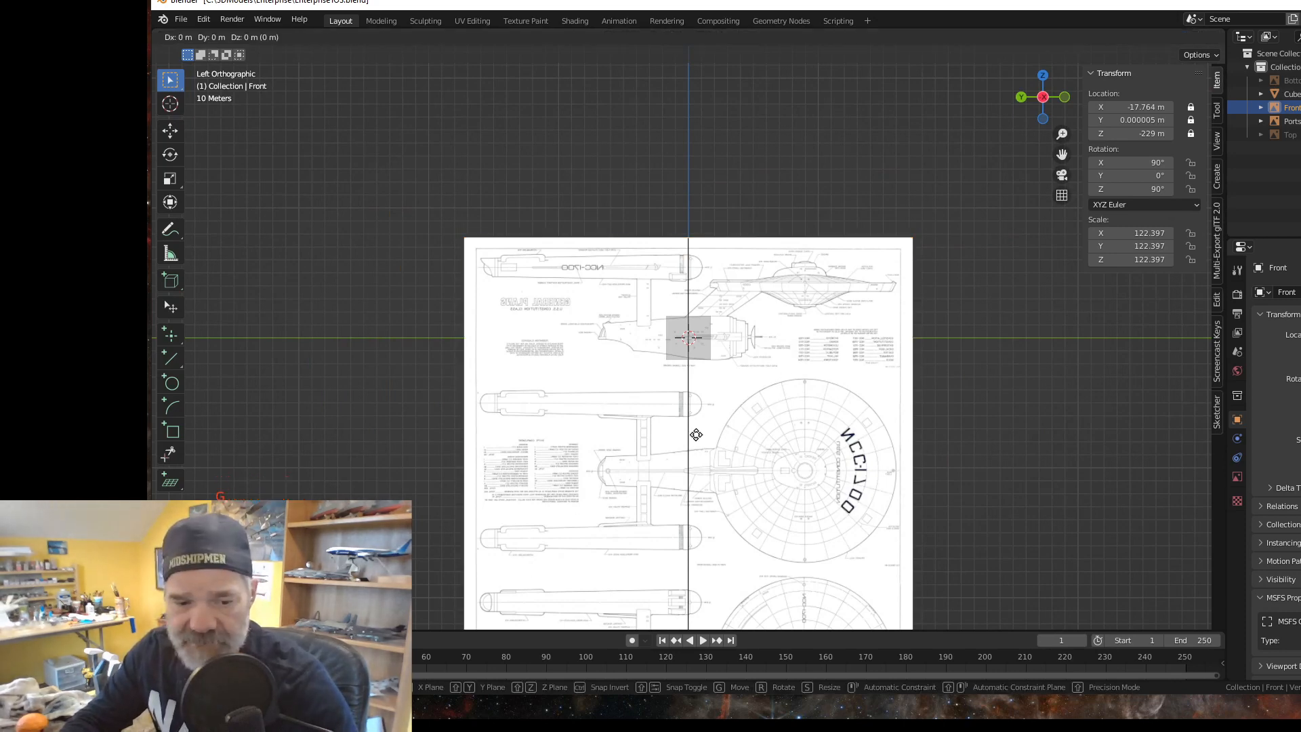
{"action": "key", "text": "z"}
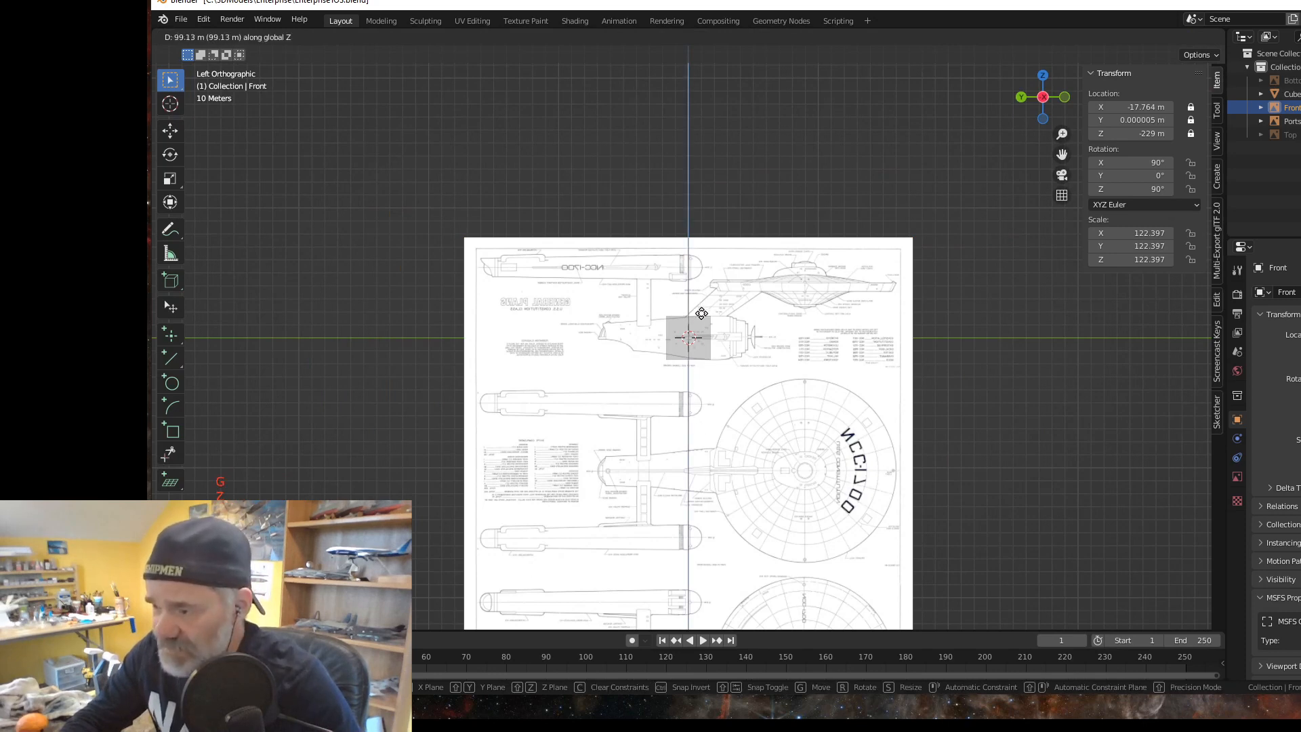
{"action": "key", "text": "Escape"}
{"action": "key", "text": "Escape"}
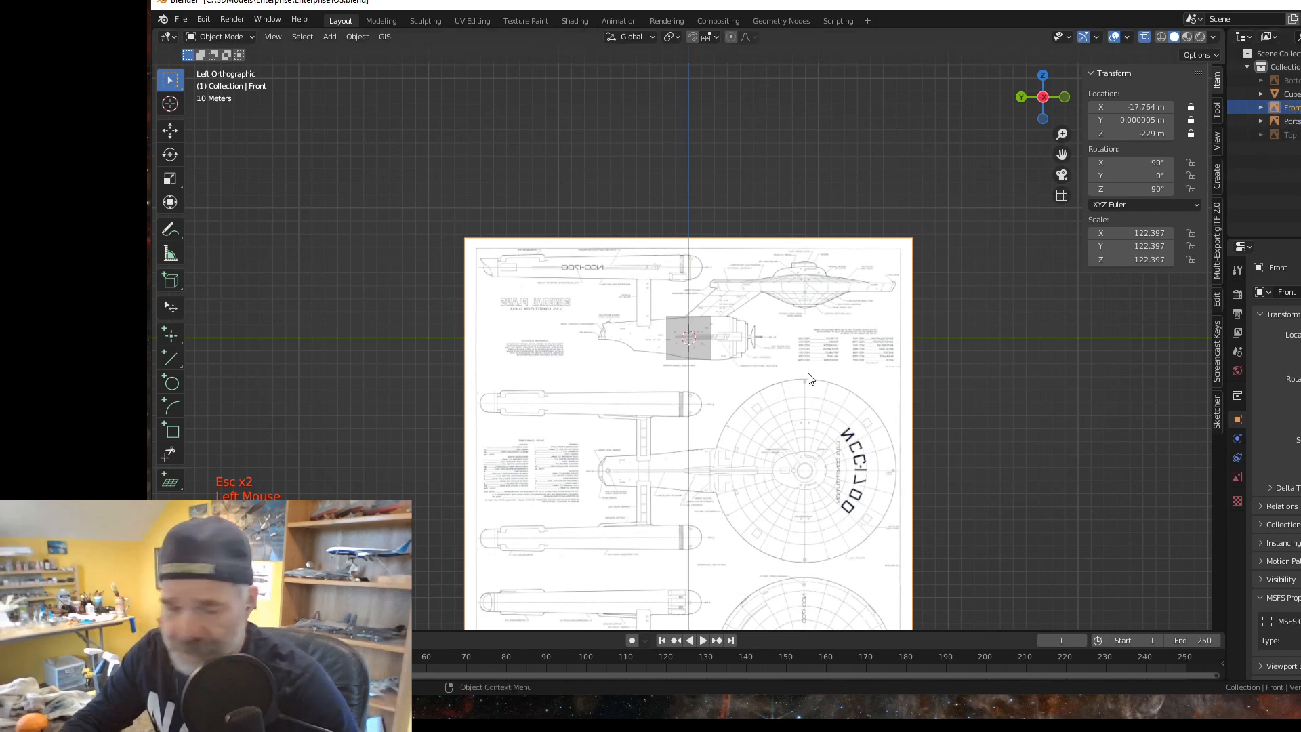
{"action": "key", "text": "g"}
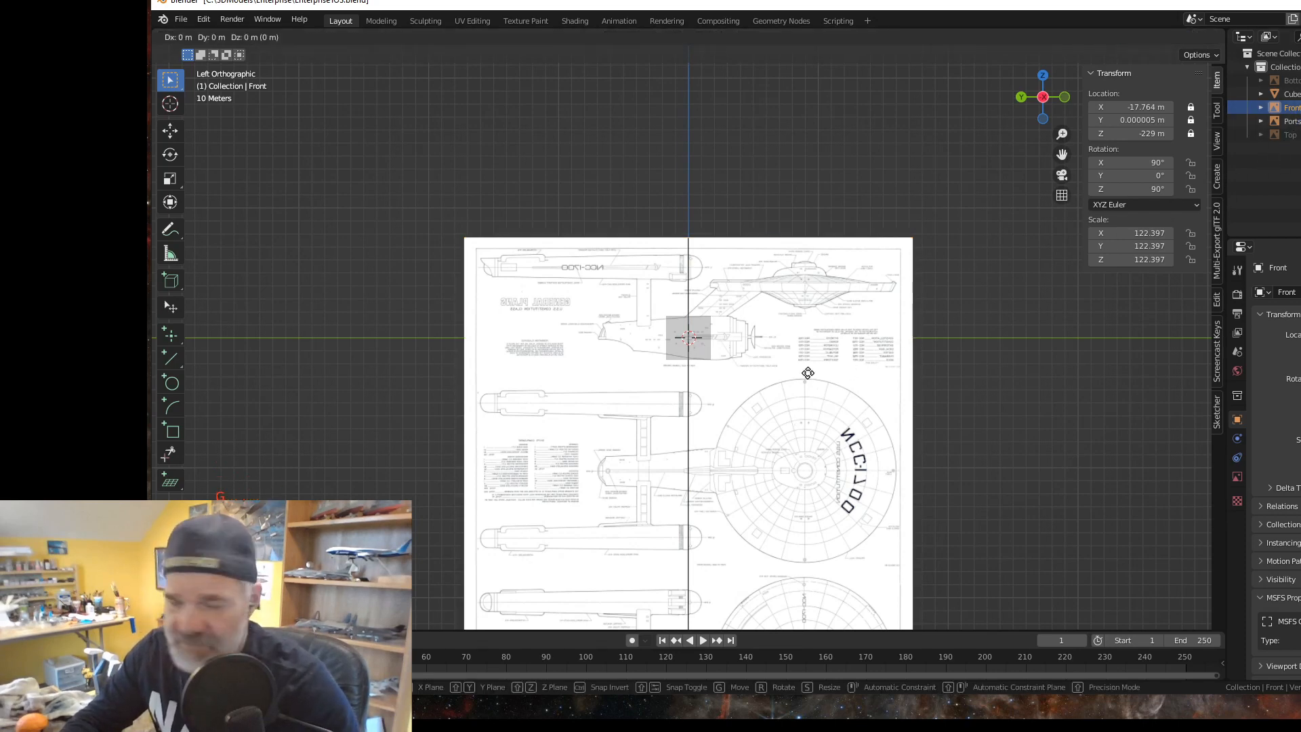
{"action": "key", "text": "z"}
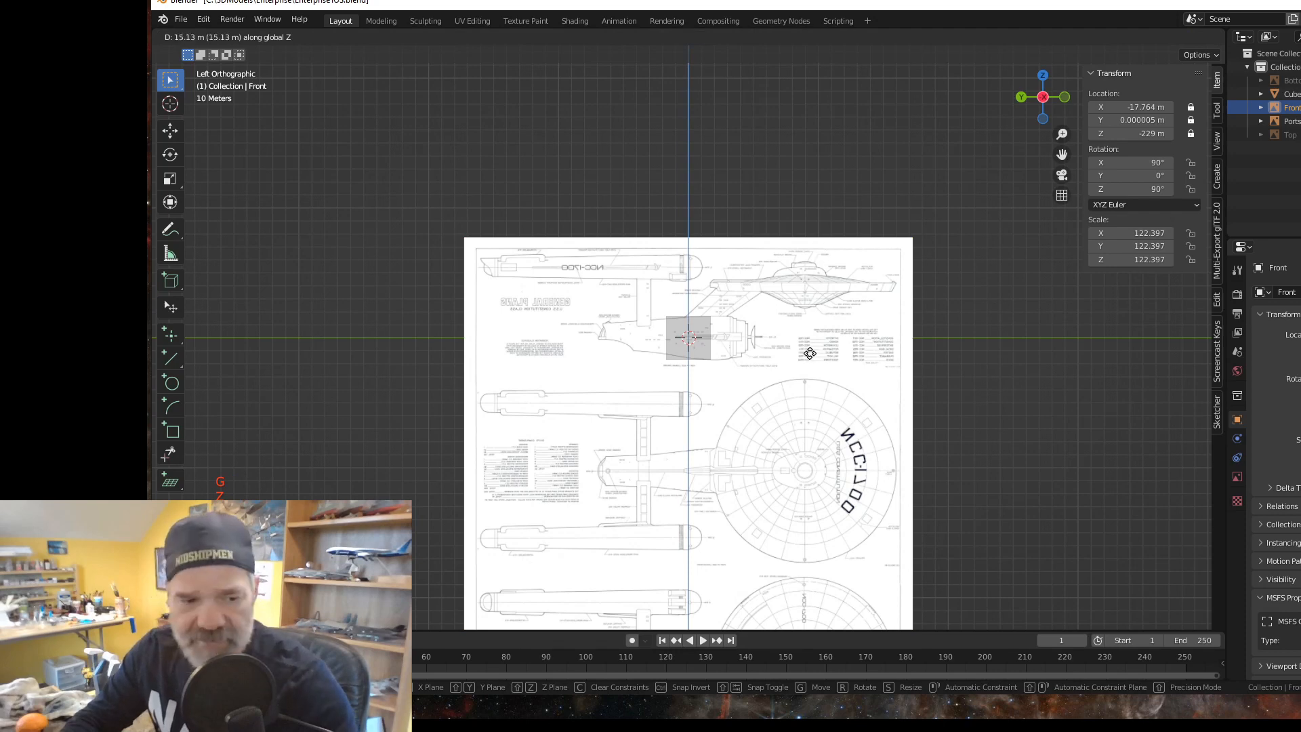
{"action": "key", "text": "Escape"}
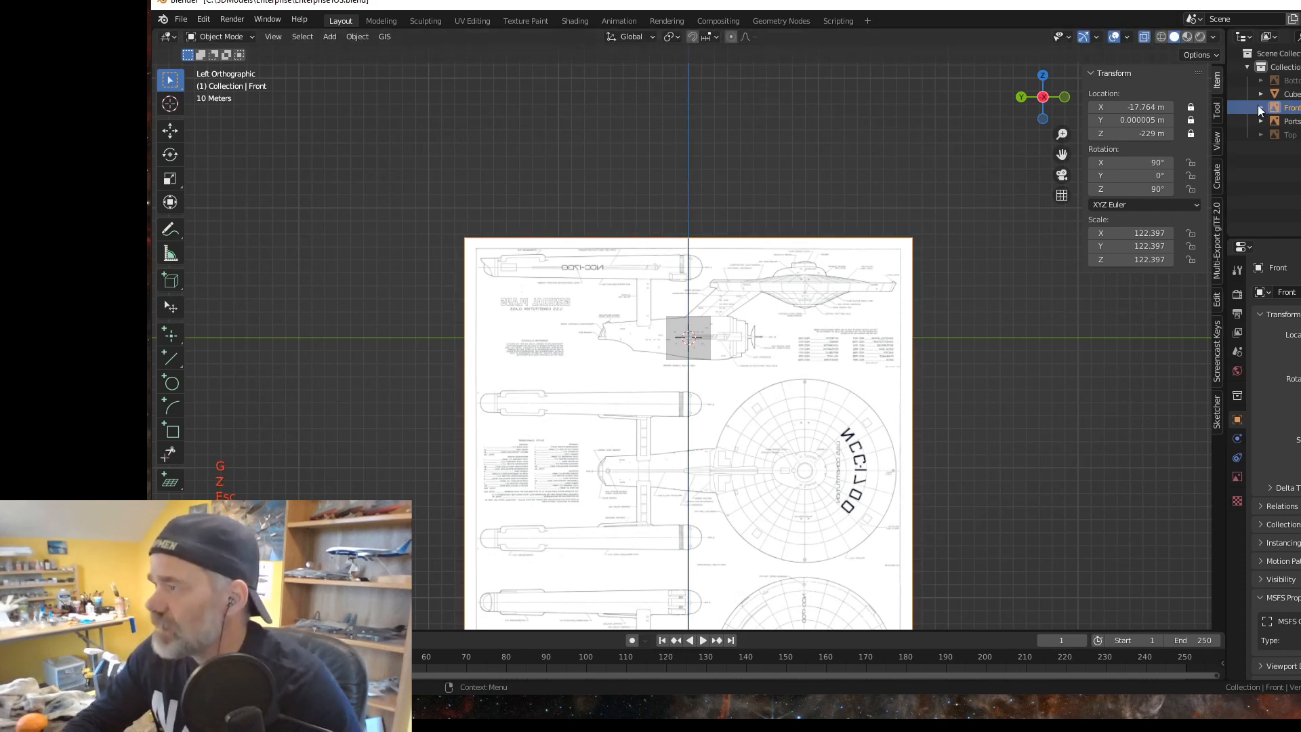
Step: Unlock the Front image's X, Y and Z location and raise it along Z to about 175.3 m, bringing the end elevations level with the cube
{"action": "left_click", "coordinate": [1294, 108]}
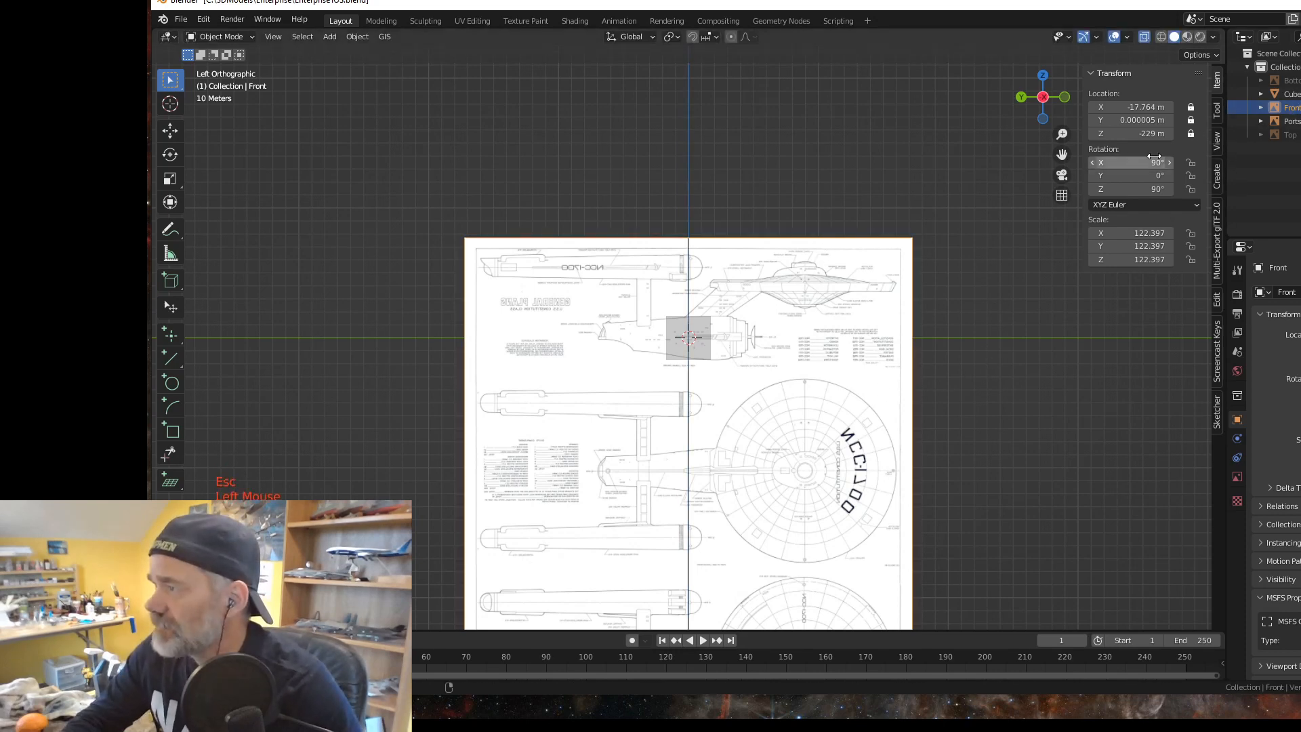
{"action": "left_click", "coordinate": [1191, 134]}
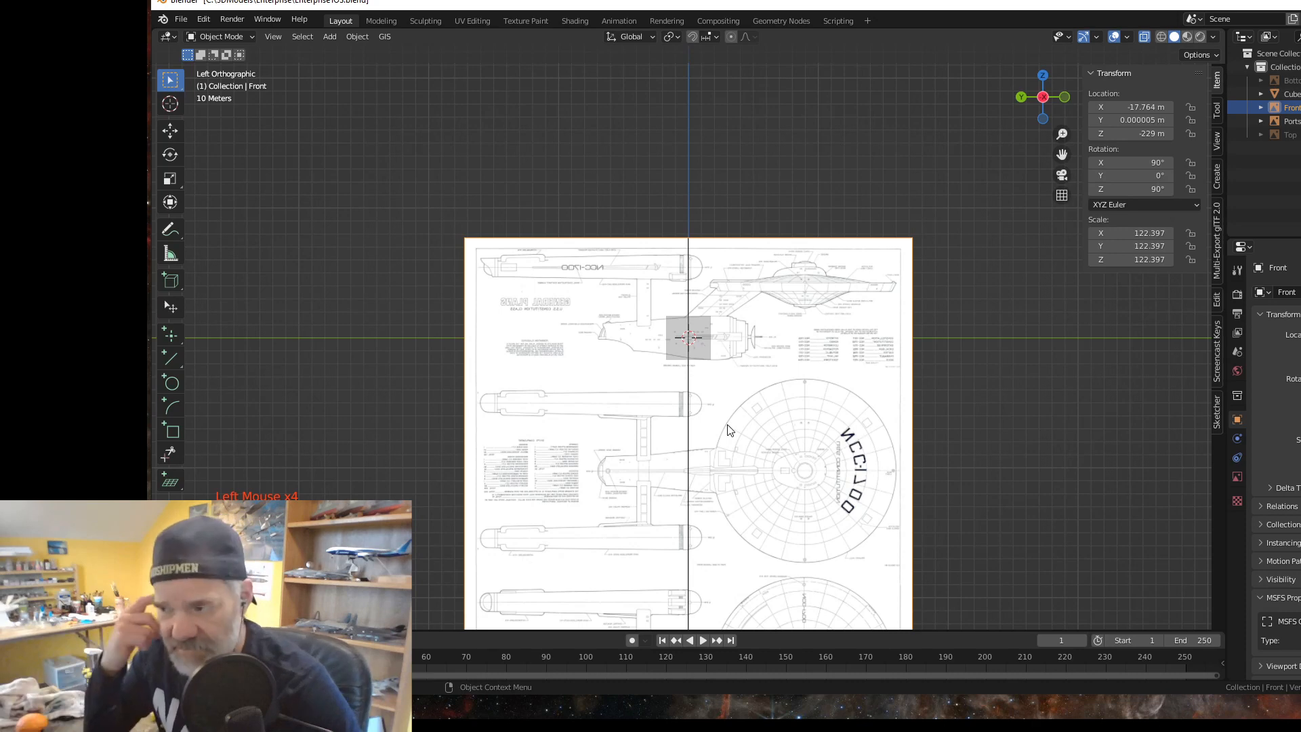
{"action": "key", "text": "g"}
{"action": "key", "text": "z"}
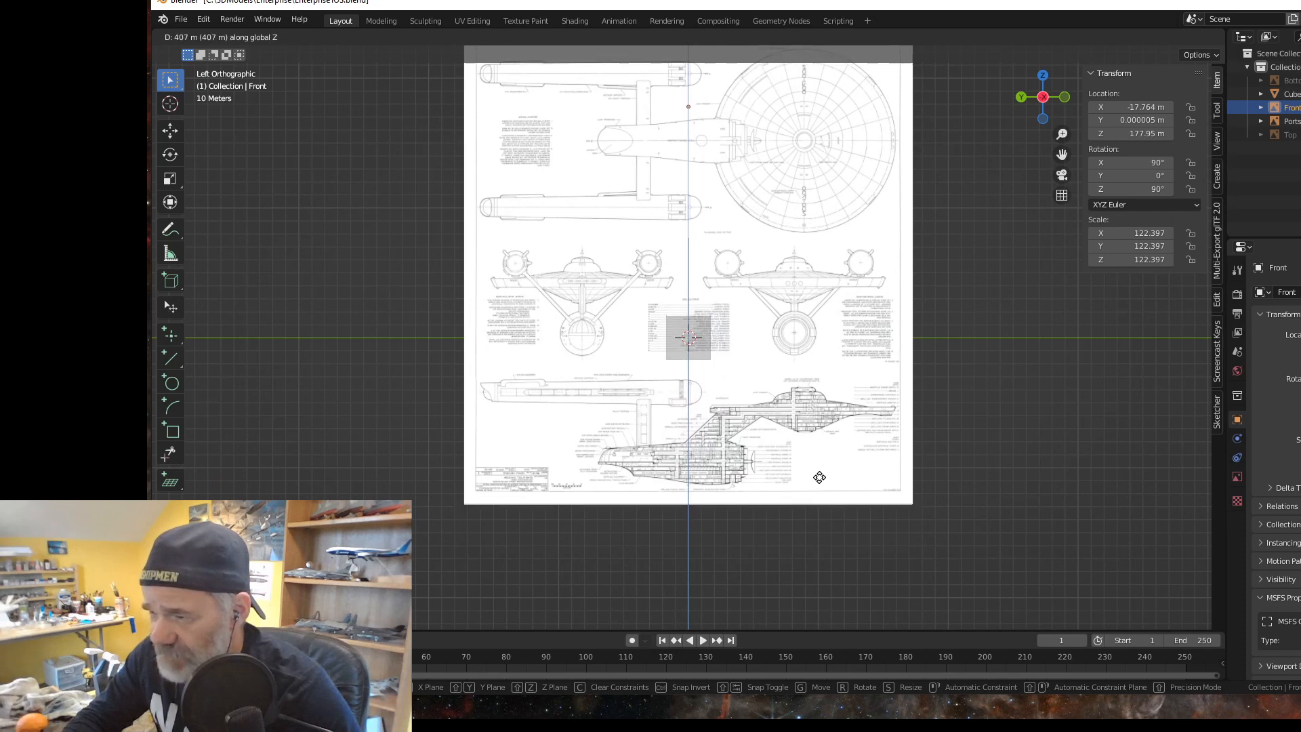
{"action": "left_click", "coordinate": [818, 480]}
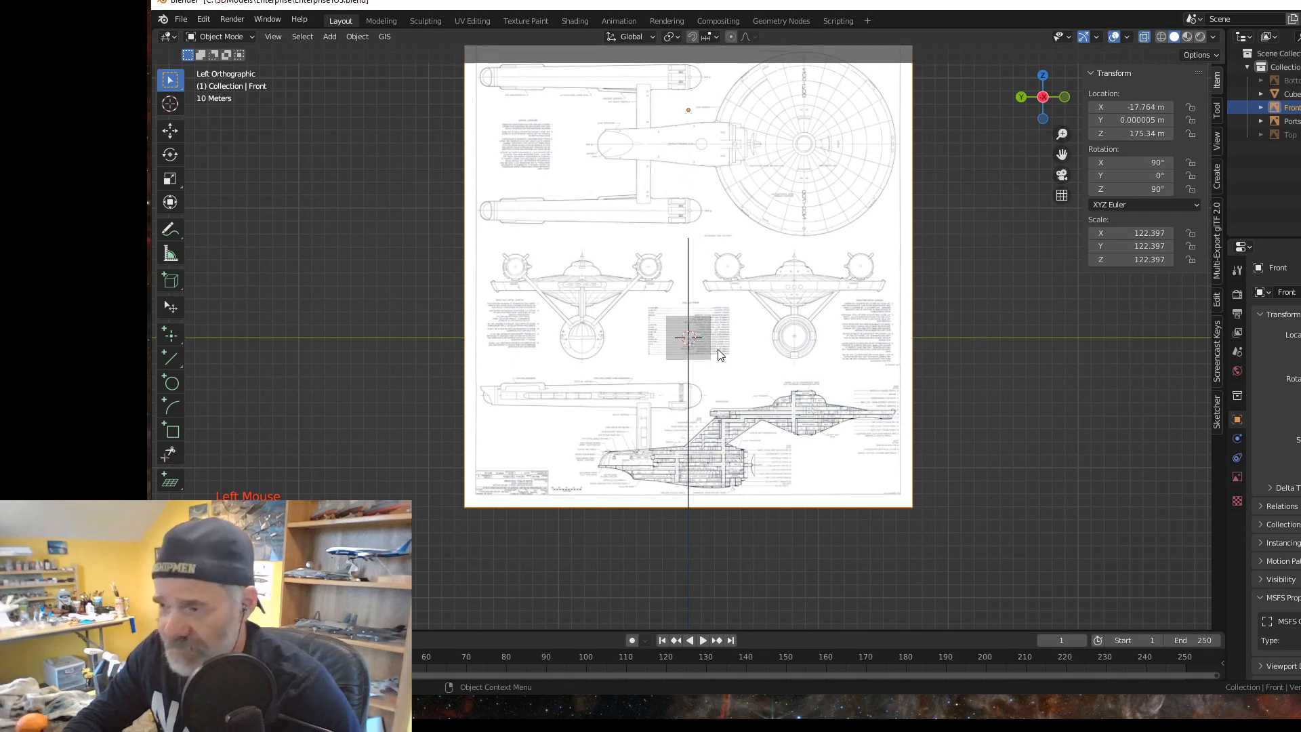
Step: Move the Front image along Y to about 81.5 m, centring the front elevation's secondary hull on the cube
{"action": "scroll", "coordinate": [717, 324], "scroll_direction": "up", "scroll_amount": 5}
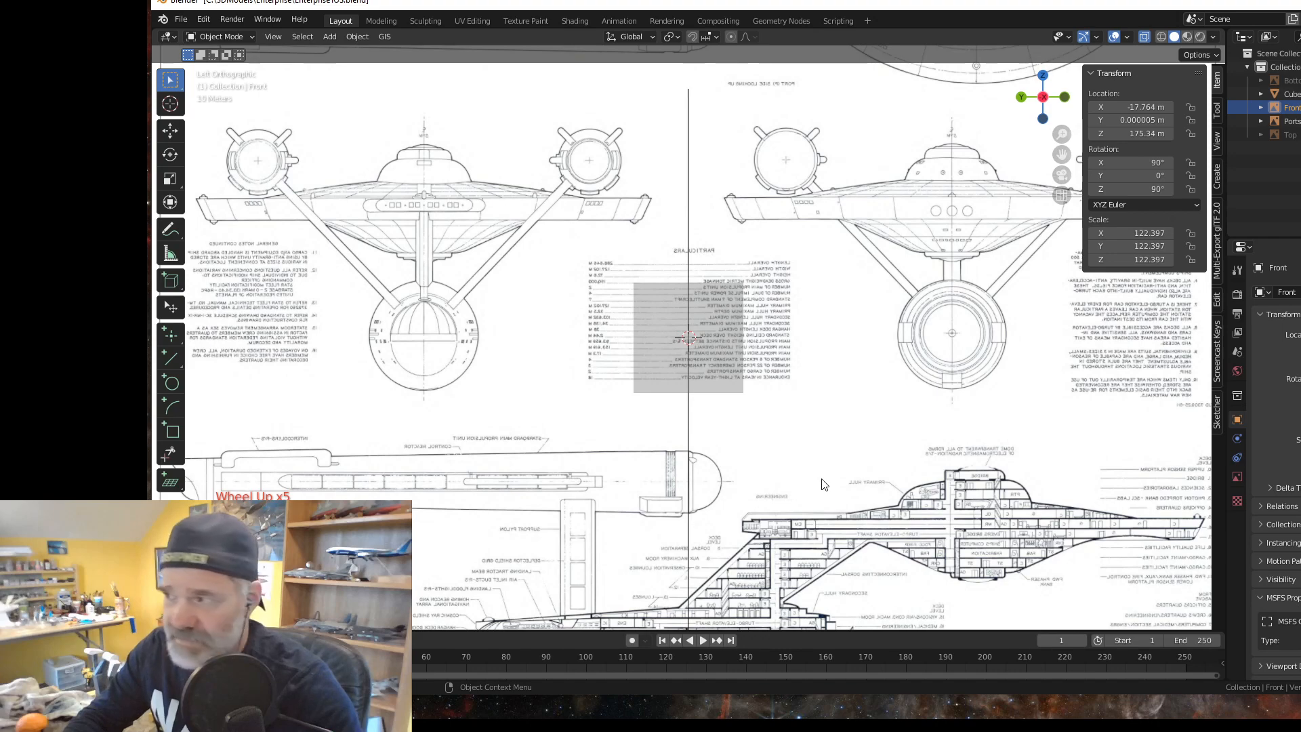
{"action": "key", "text": "g"}
{"action": "key", "text": "y"}
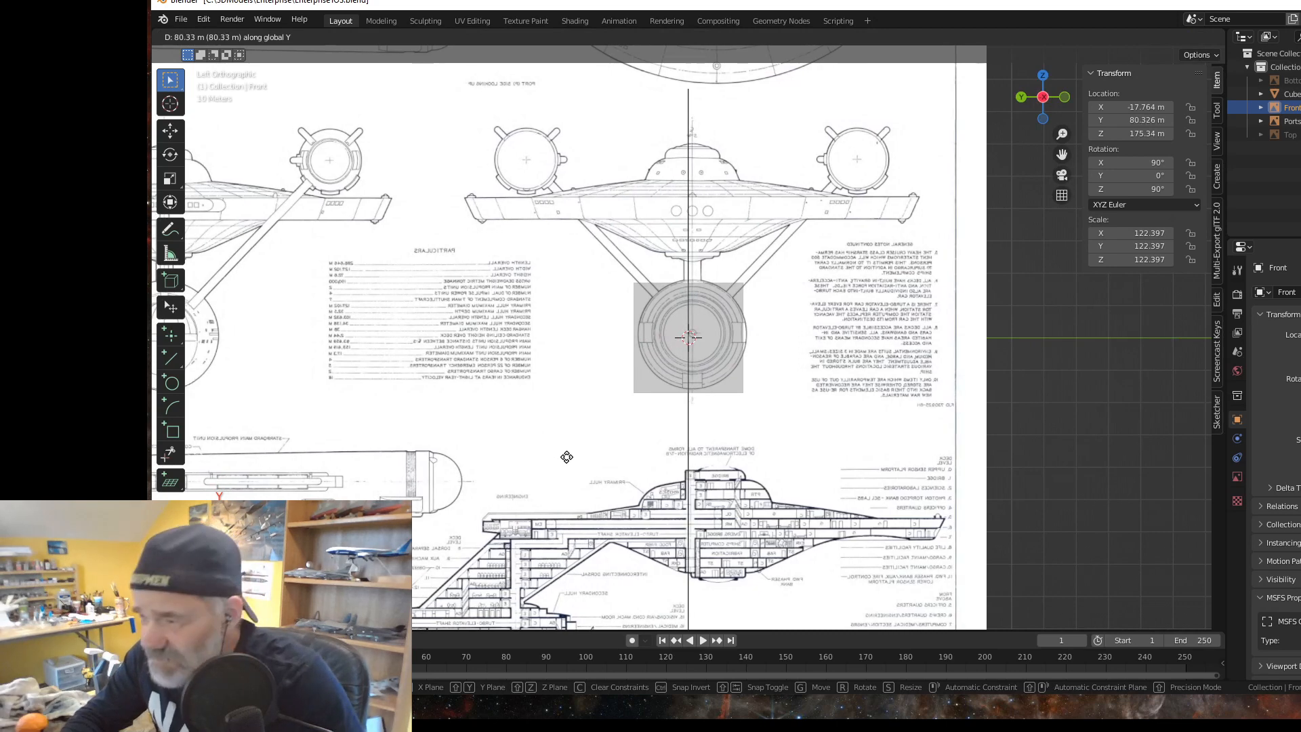
{"action": "left_click", "coordinate": [530, 463], "text": "shift"}
{"action": "scroll", "coordinate": [690, 331], "scroll_direction": "up", "scroll_amount": 6}
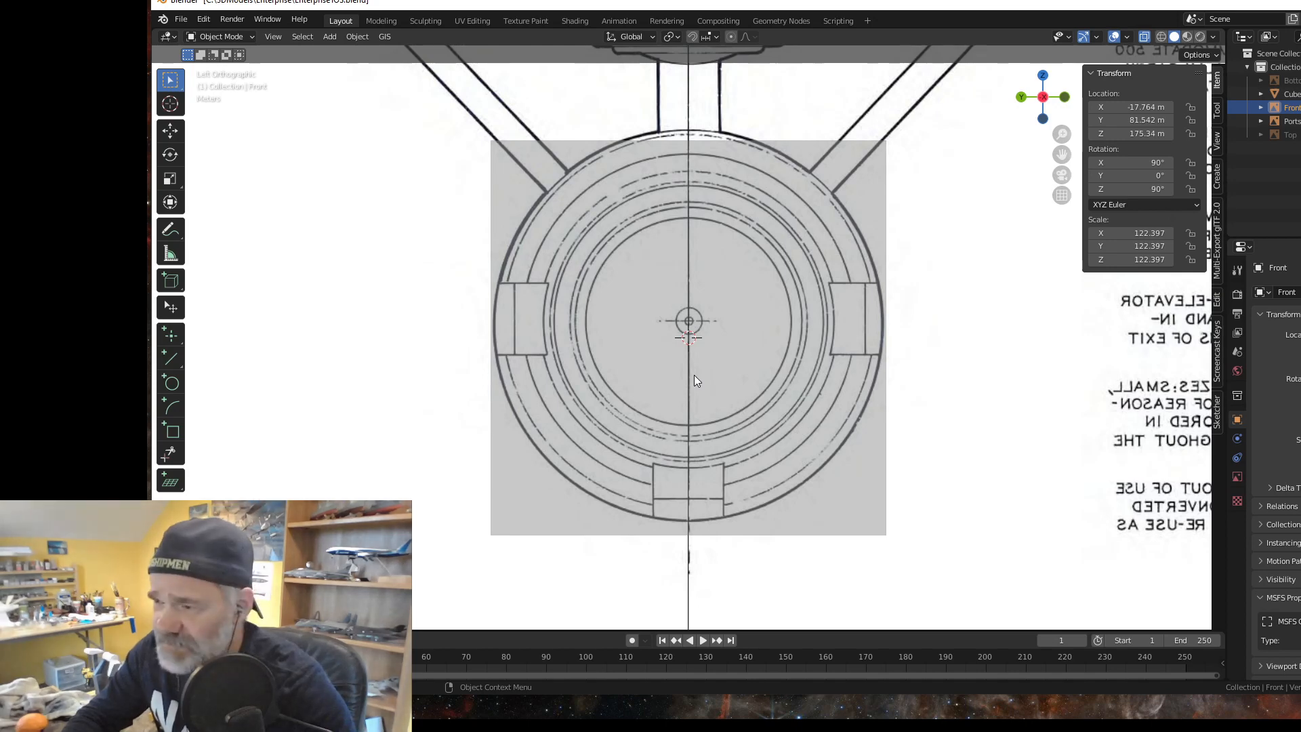
Step: Lower the Front image along Z to about 173.9 m so the hull circle's centre sits on the cube's centre
{"action": "key", "text": "g"}
{"action": "key", "text": "z"}
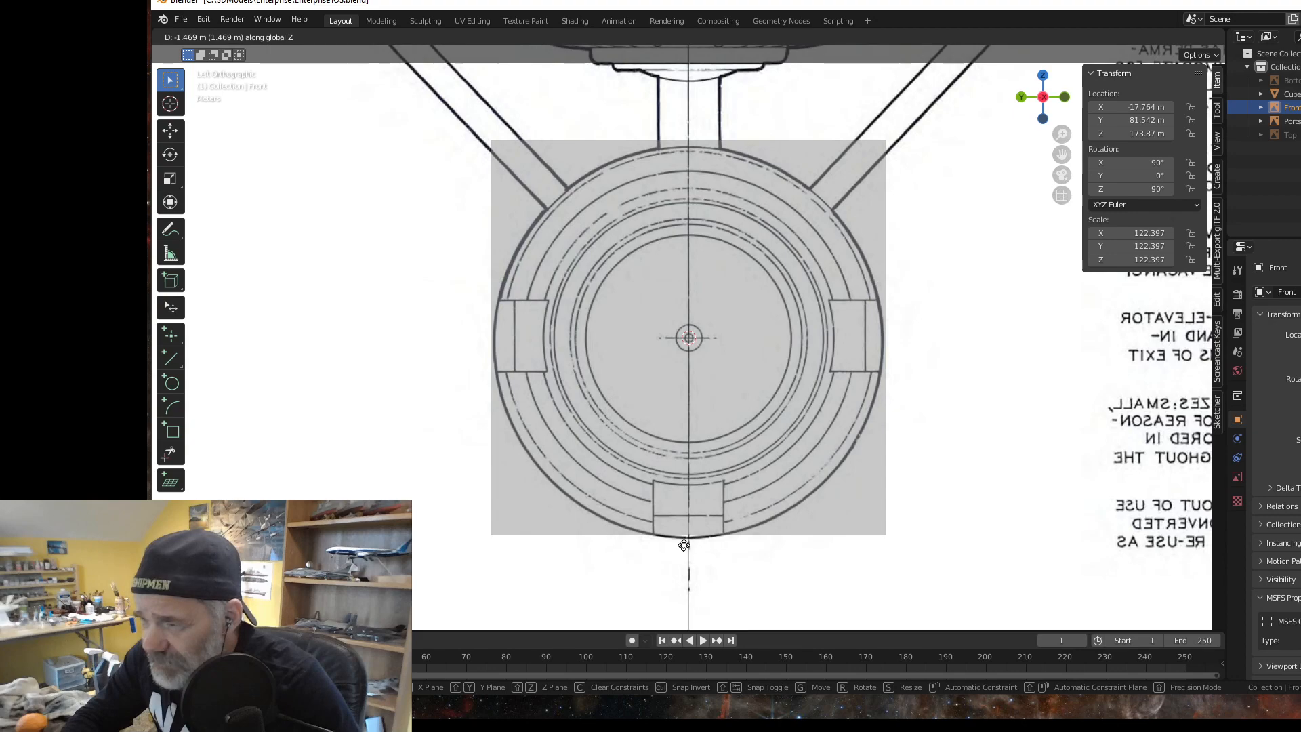
{"action": "left_click", "coordinate": [683, 545], "text": "shift"}
{"action": "scroll", "coordinate": [671, 360], "scroll_direction": "down", "scroll_amount": 3}
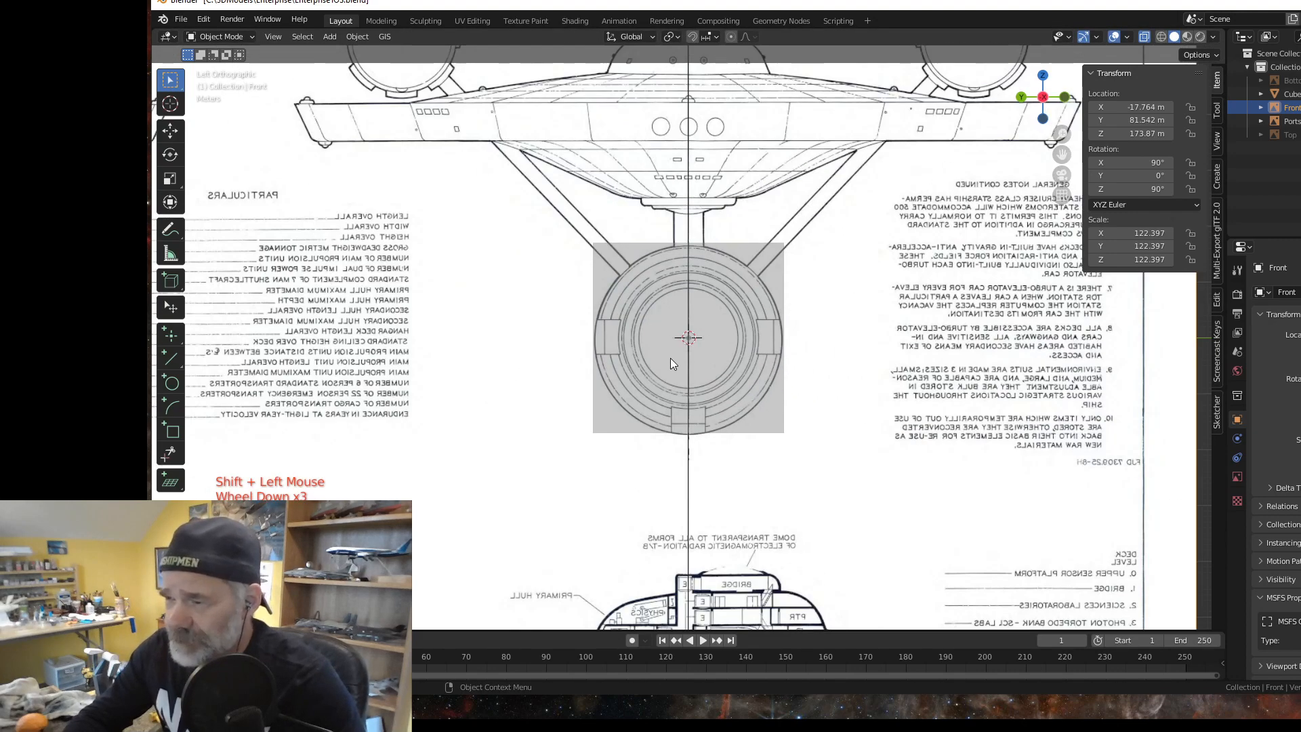
{"action": "scroll", "coordinate": [671, 358], "scroll_direction": "down", "scroll_amount": 3}
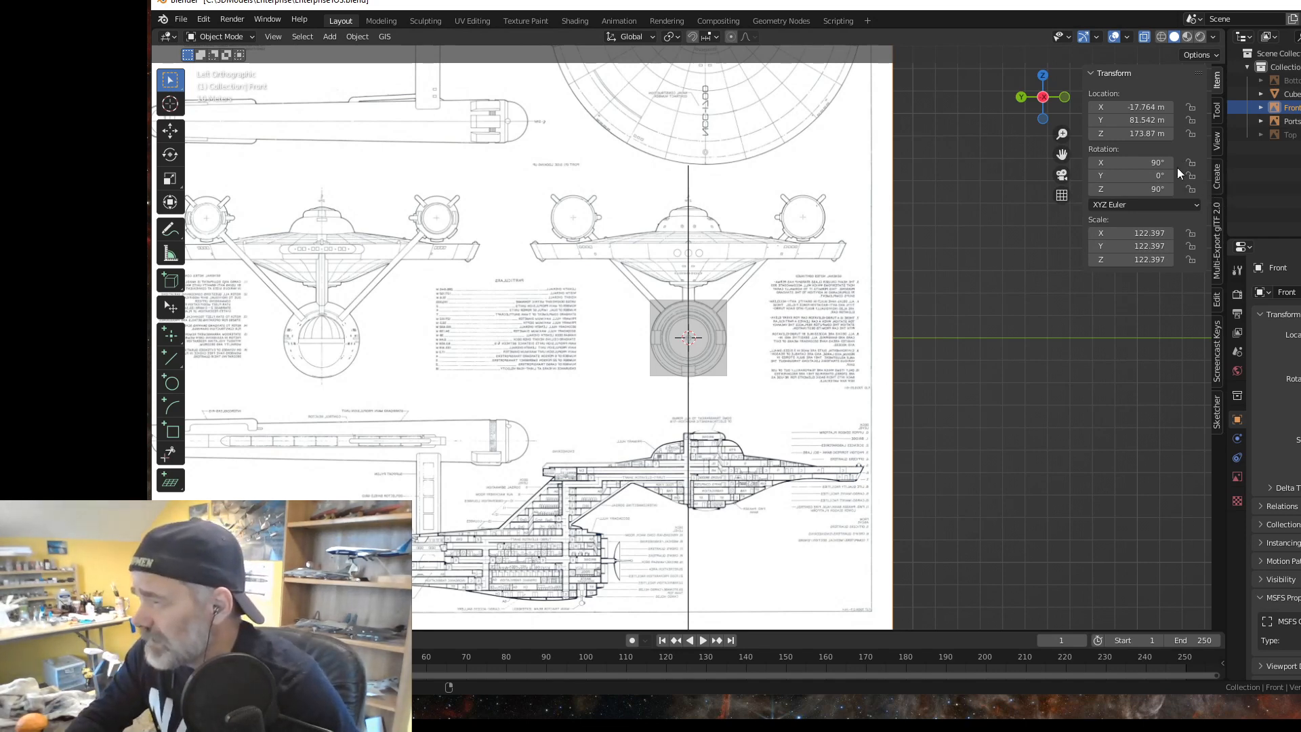
Step: Lock the Front image's X, Y and Z location
{"action": "left_click", "coordinate": [1190, 133]}
{"action": "left_click", "coordinate": [1191, 120]}
{"action": "left_click", "coordinate": [1190, 107]}
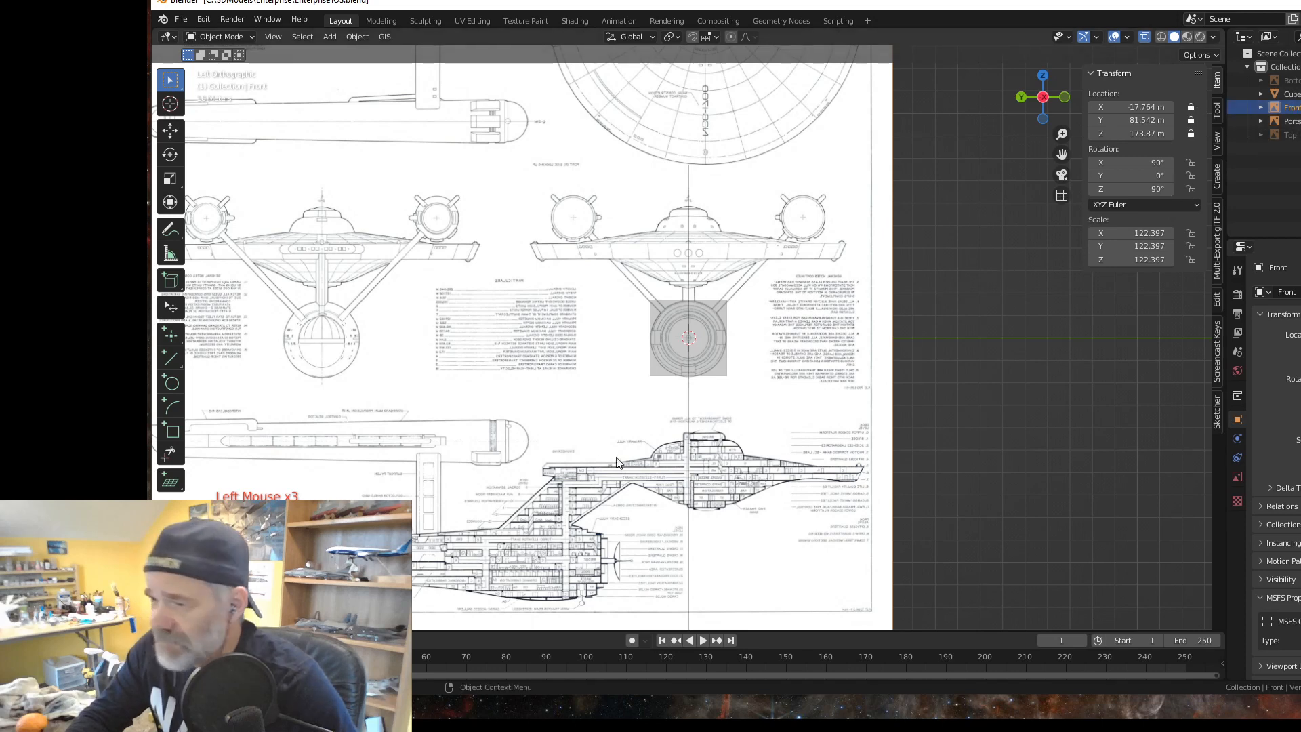
{"action": "left_click", "coordinate": [1297, 108]}
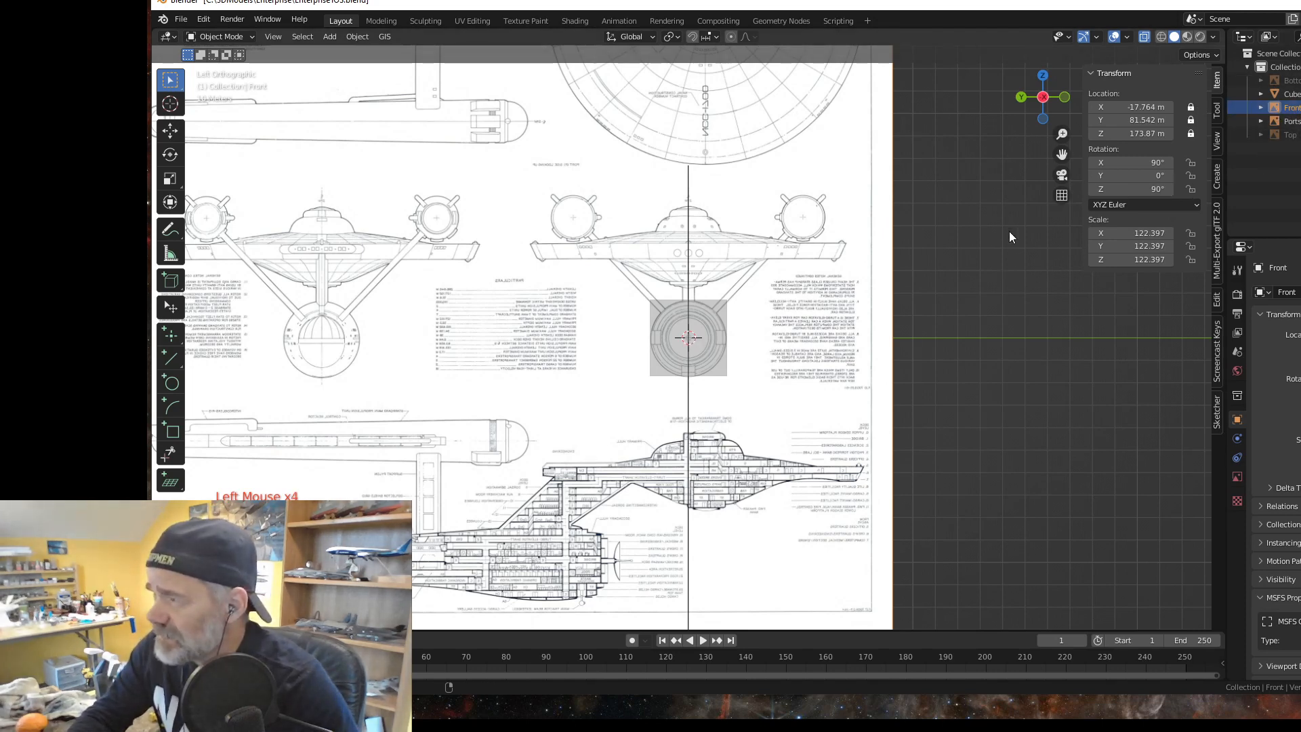
Step: Unlock the Front image's X, Y and Z location and move it along X to about -190 m, clear of the cube
{"action": "scroll", "coordinate": [814, 367], "scroll_direction": "down", "scroll_amount": 2}
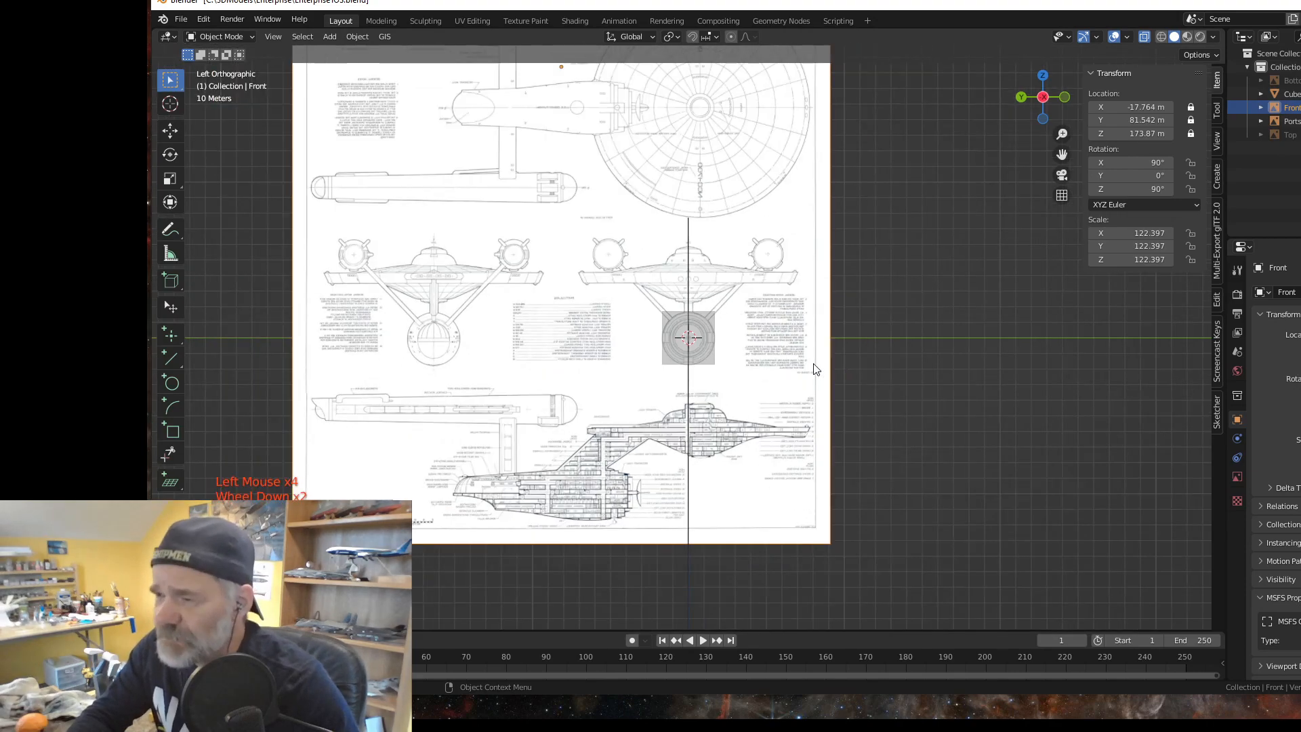
{"action": "middle_click_drag", "start_coordinate": [842, 378], "coordinate": [718, 408]}
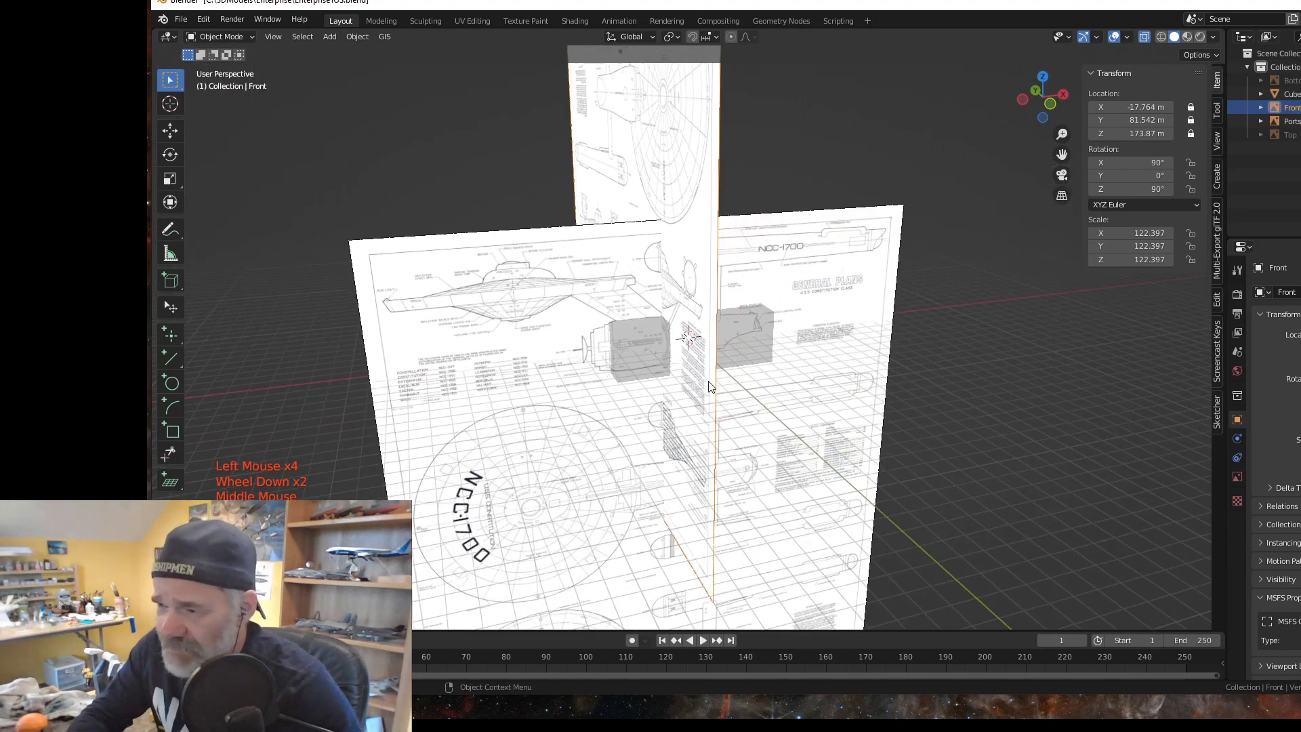
{"action": "left_click", "coordinate": [1192, 120]}
{"action": "left_click", "coordinate": [1191, 121]}
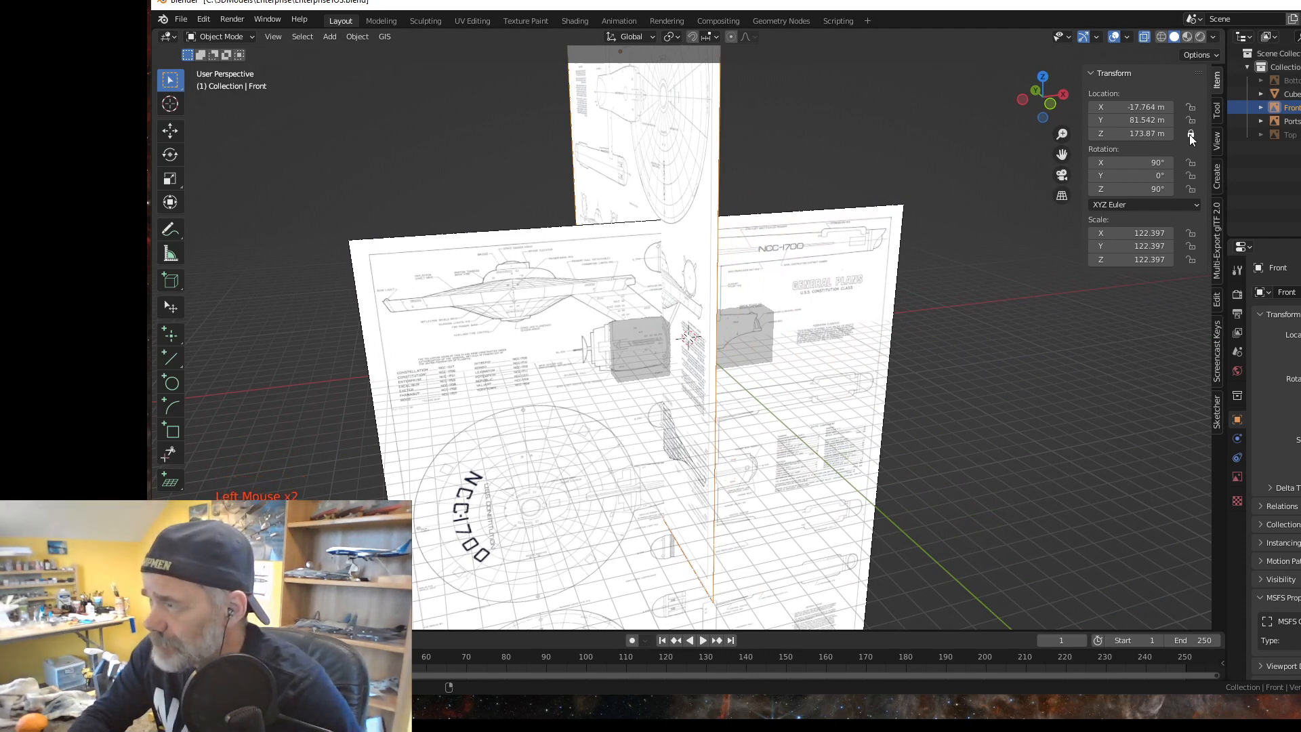
{"action": "left_click", "coordinate": [1190, 134]}
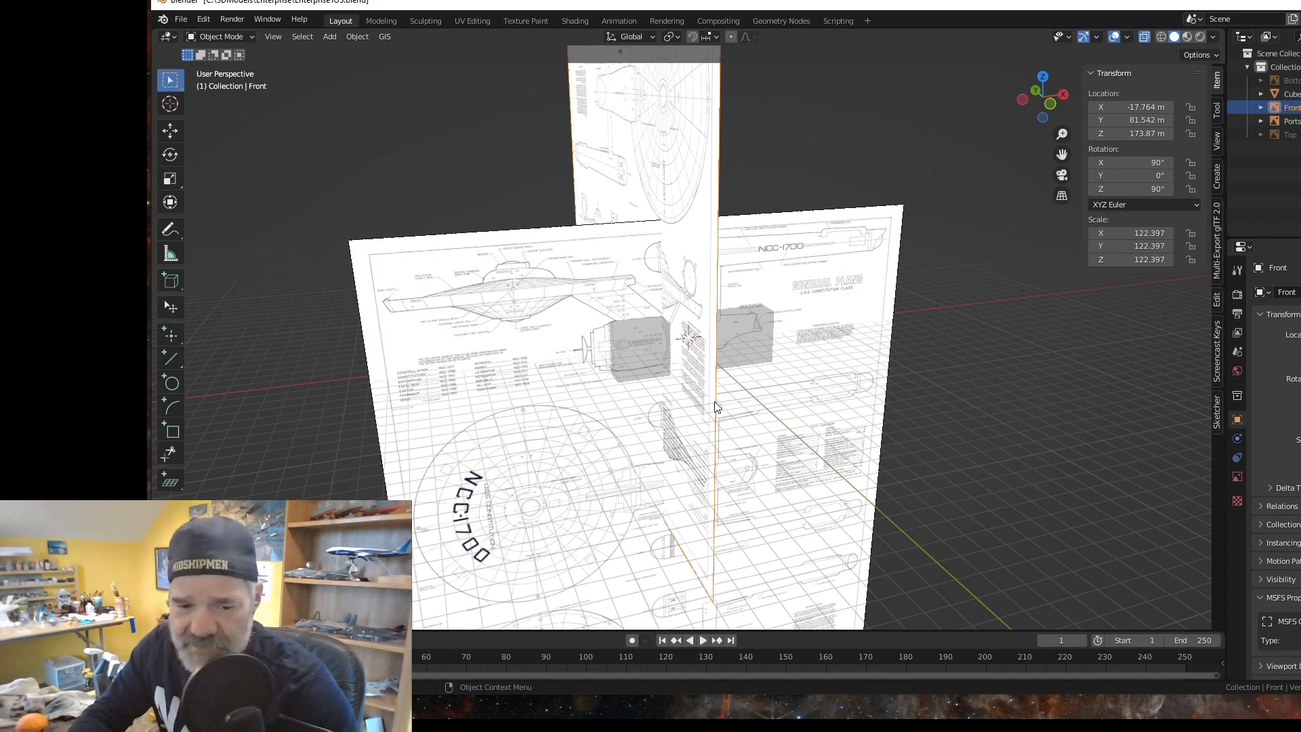
{"action": "key", "text": "g"}
{"action": "key", "text": "x"}
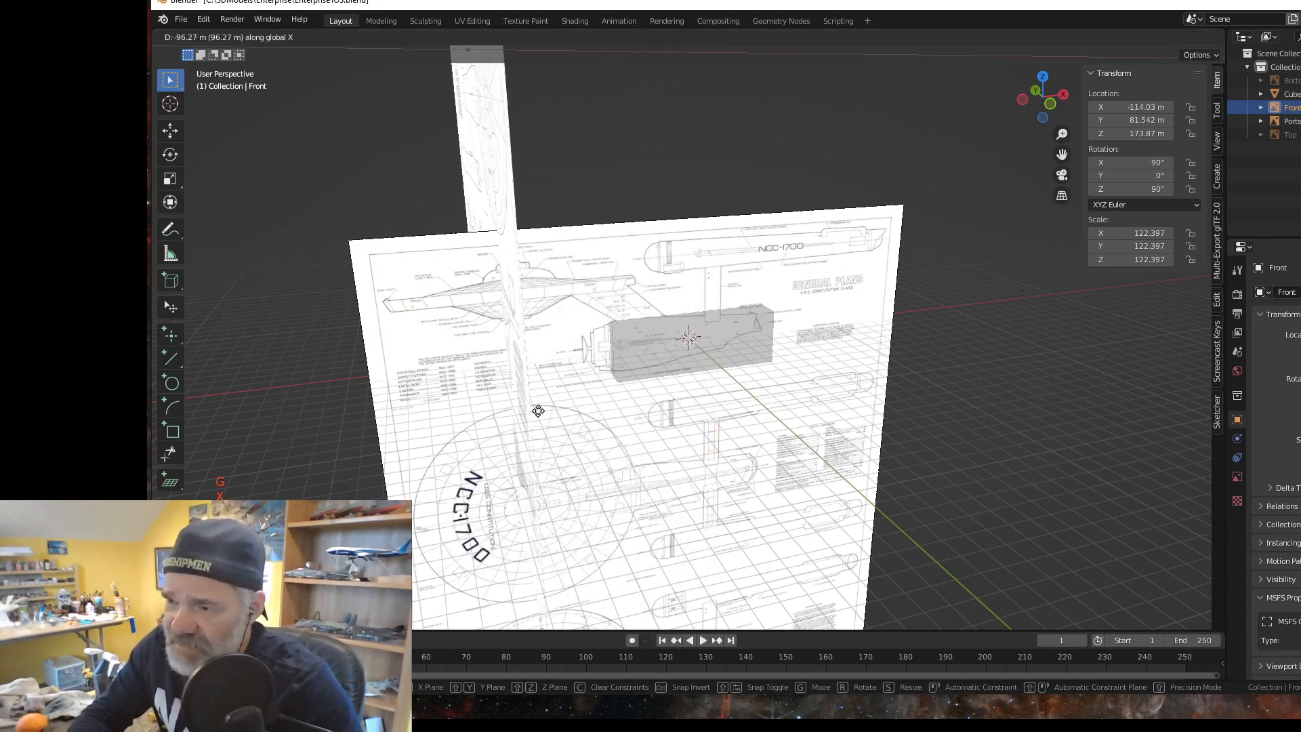
{"action": "left_click", "coordinate": [433, 435]}
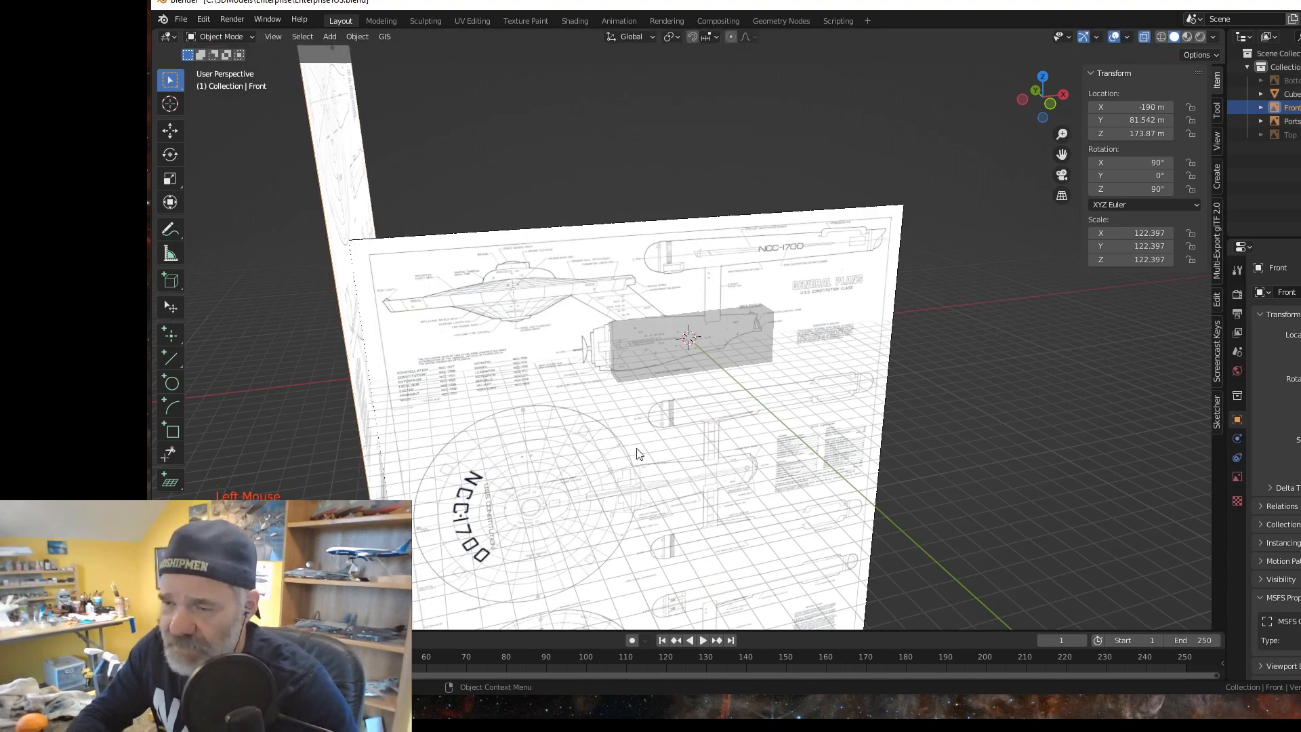
{"action": "middle_click_drag", "start_coordinate": [695, 449], "coordinate": [656, 458]}
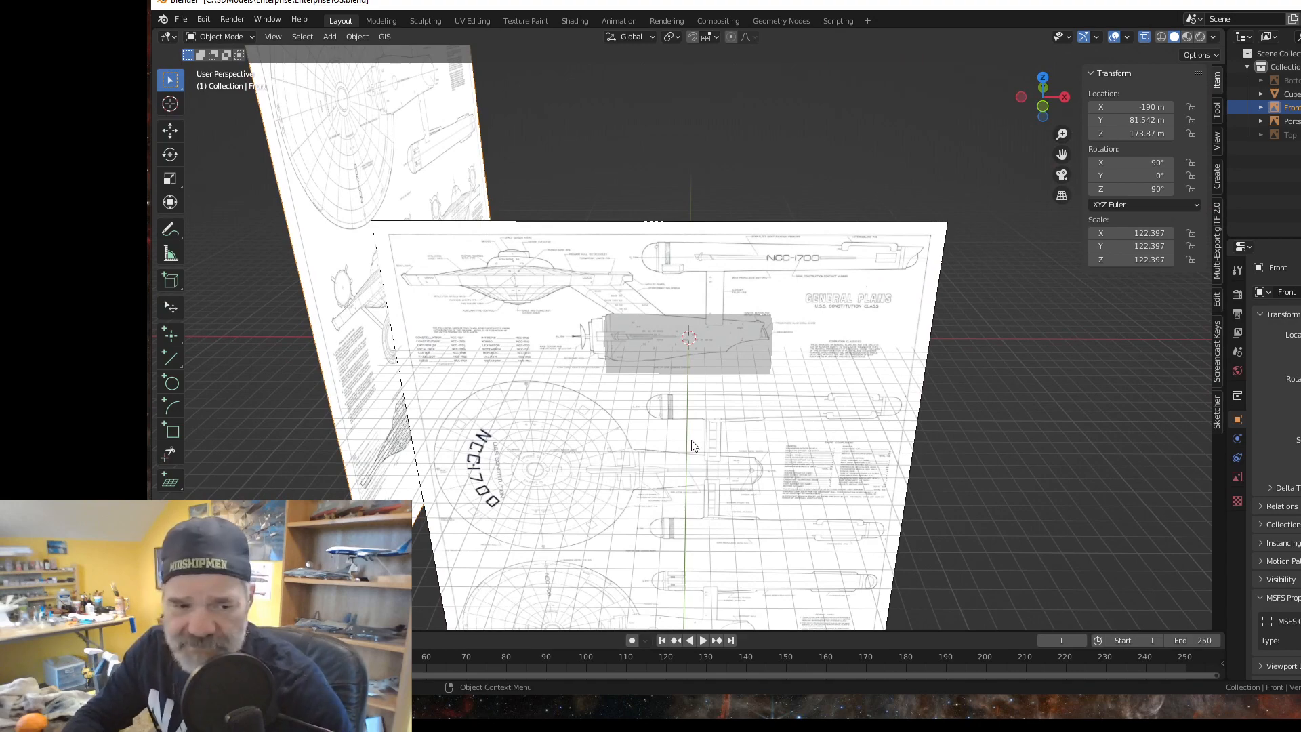
Step: In right orthographic view, duplicate the Front image in place and rename the copy as Stern
{"action": "key", "text": "grave"}
{"action": "key", "text": "KP_4"}
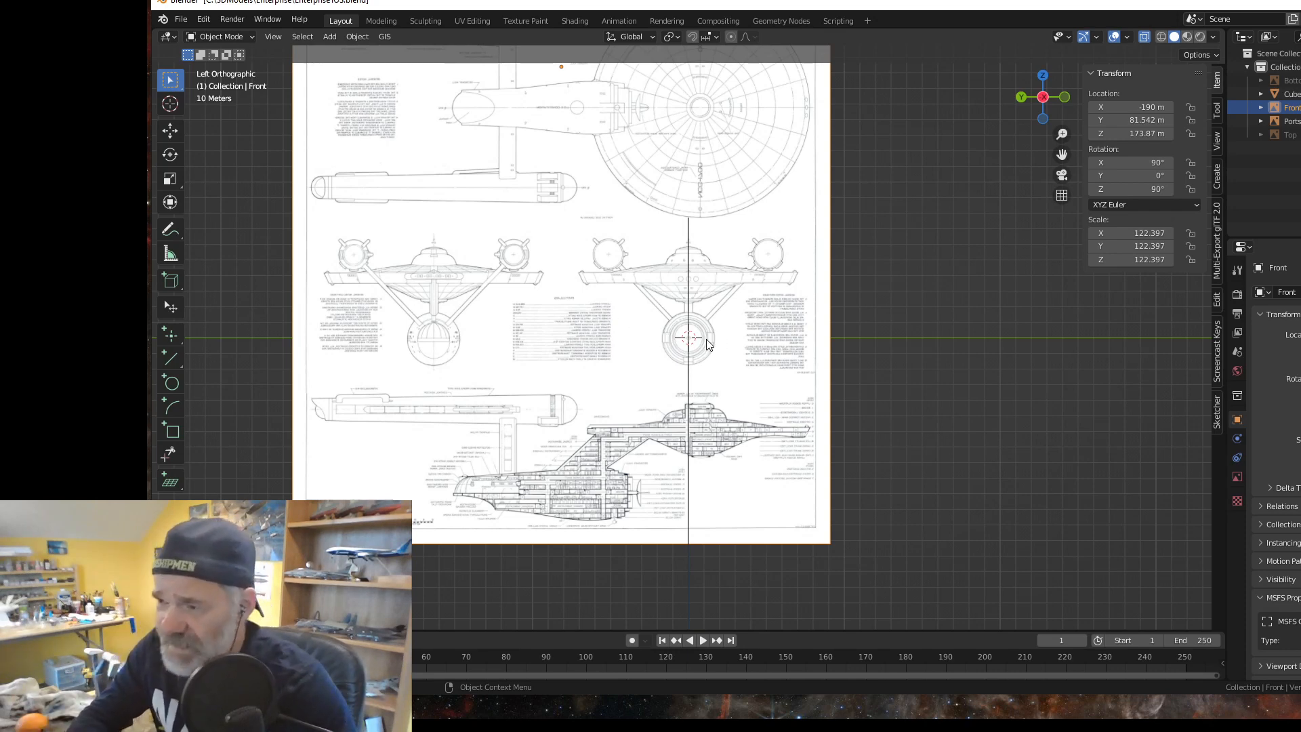
{"action": "key", "text": "grave"}
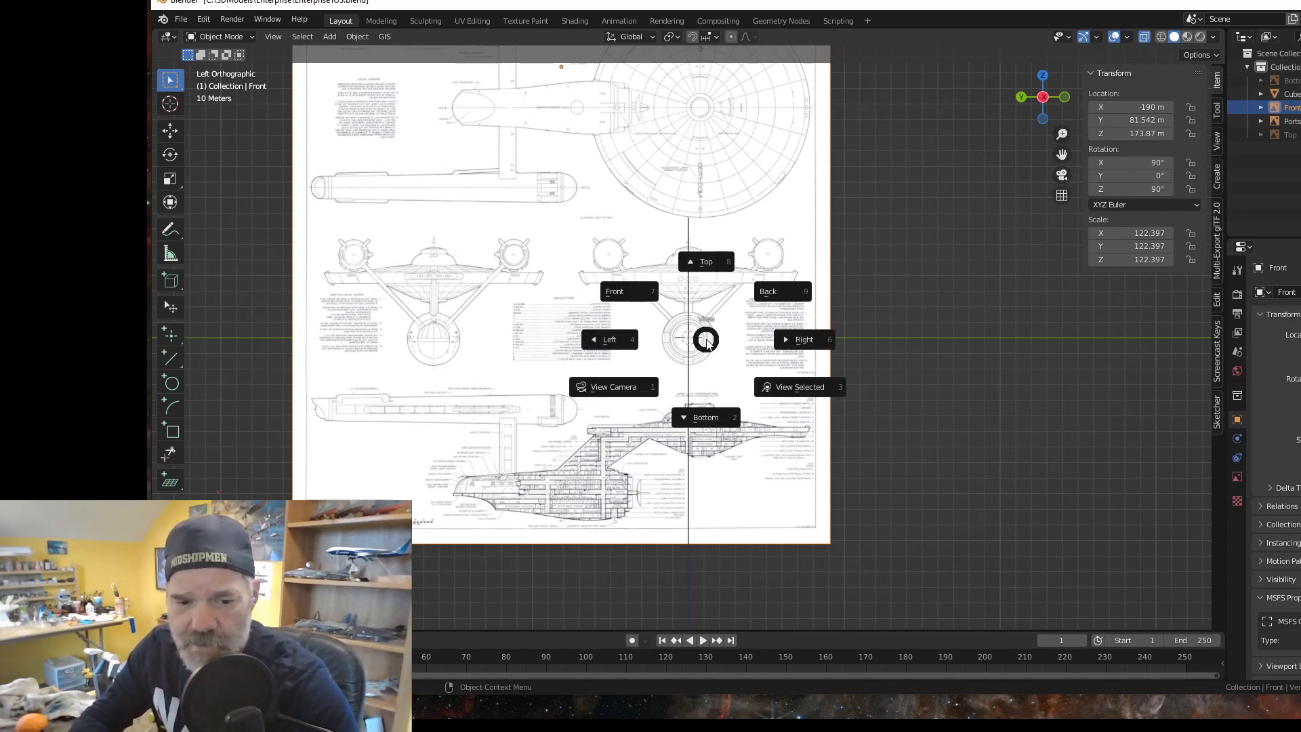
{"action": "left_click", "coordinate": [706, 339]}
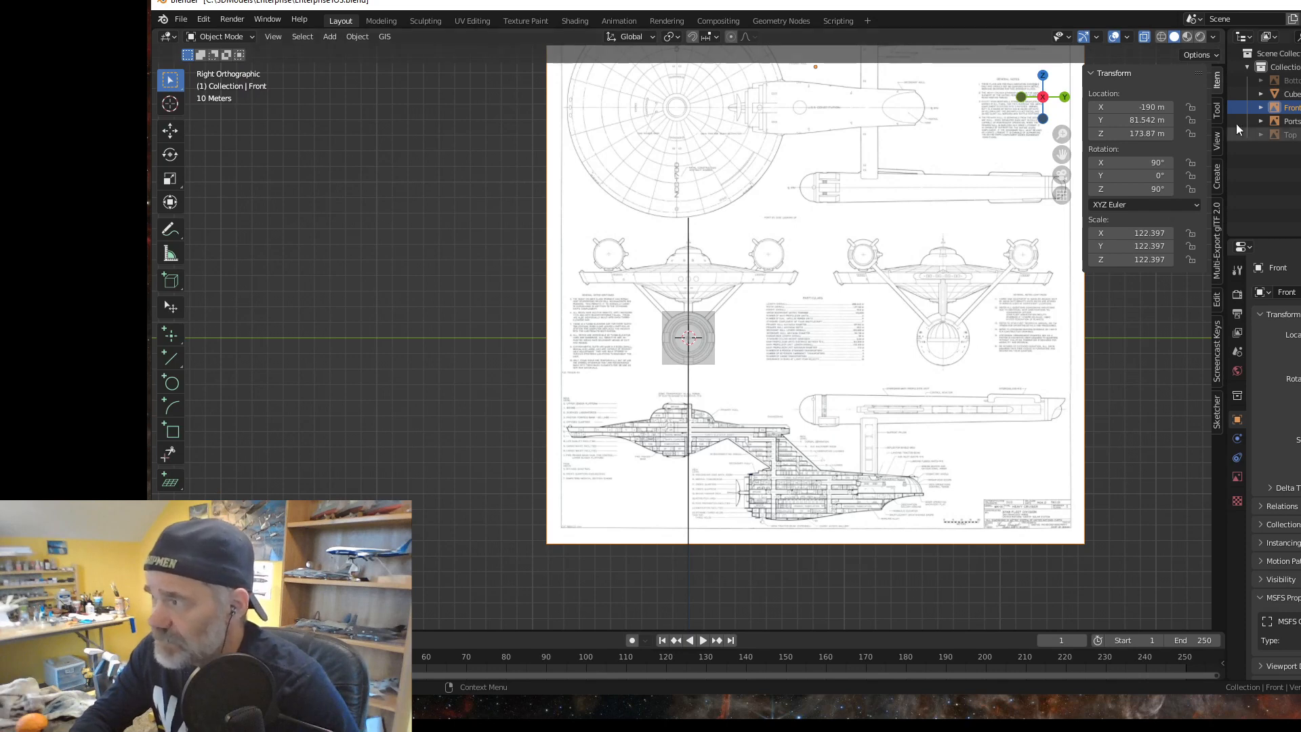
{"action": "key", "text": "shift"}
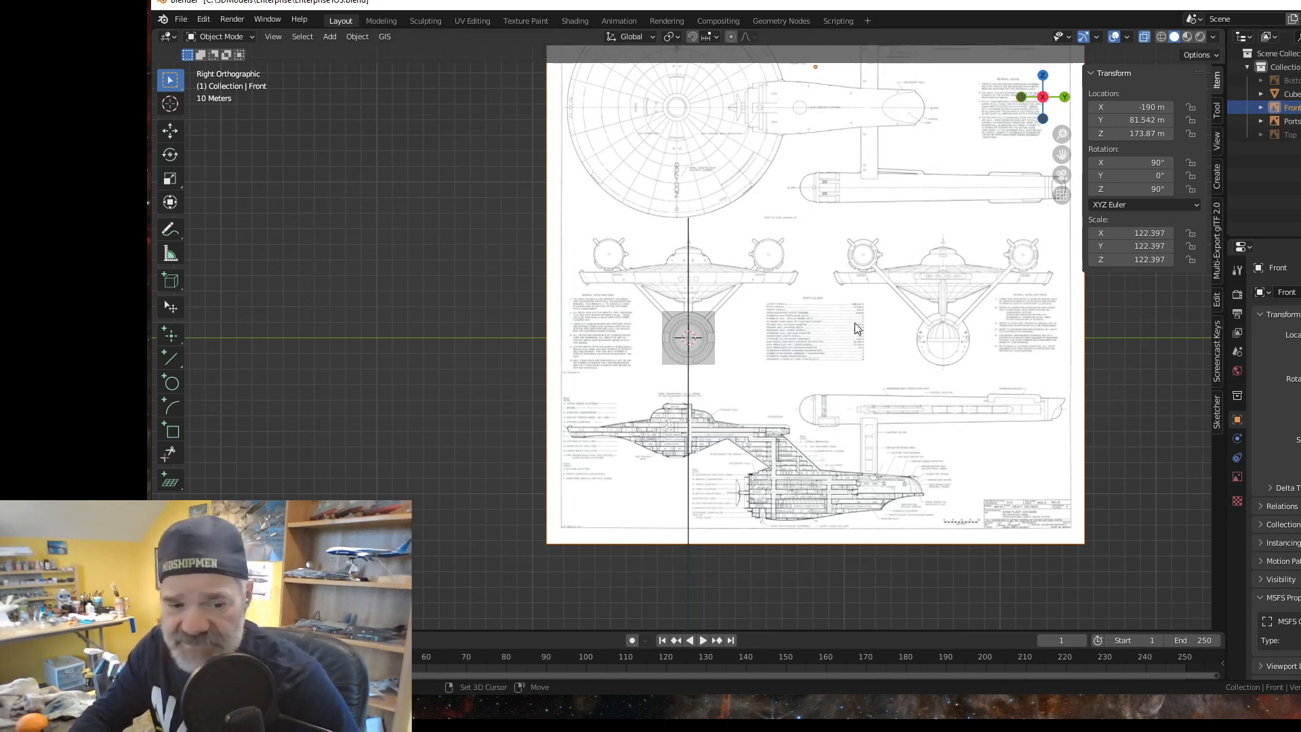
{"action": "key", "text": "shift+d"}
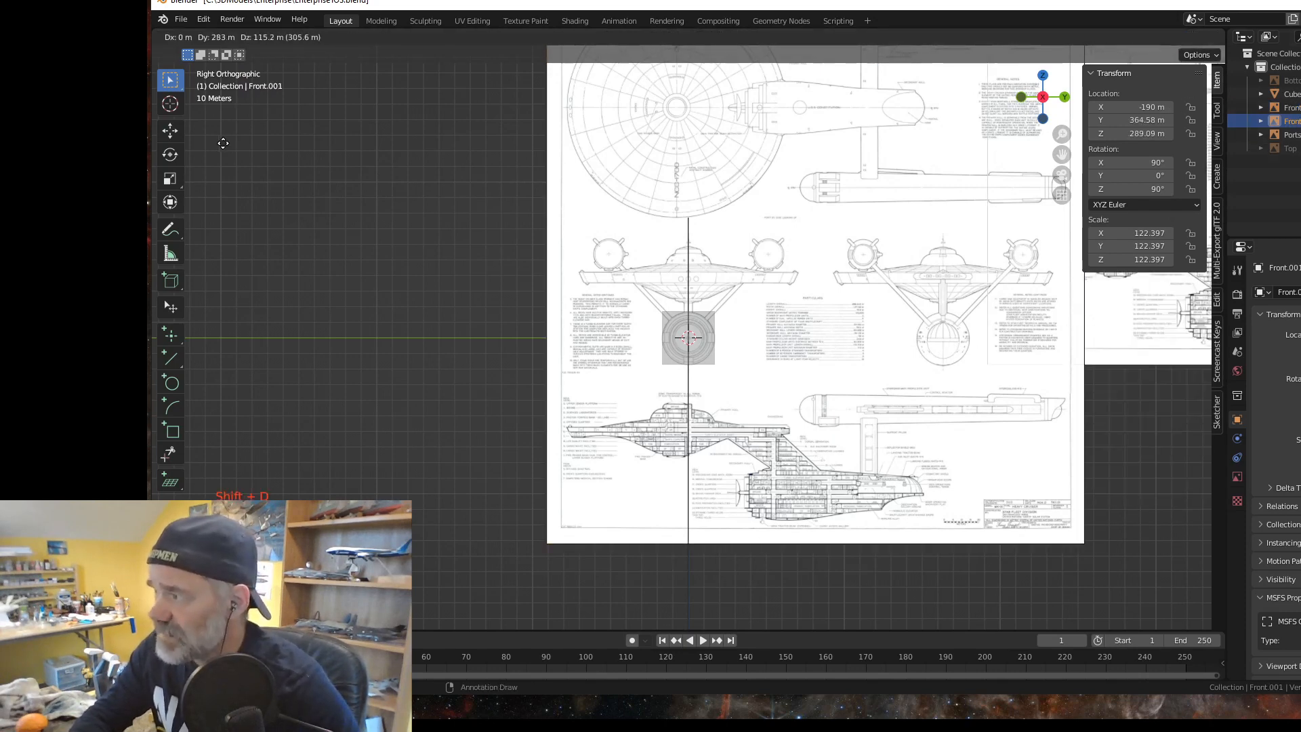
{"action": "key", "text": "Escape"}
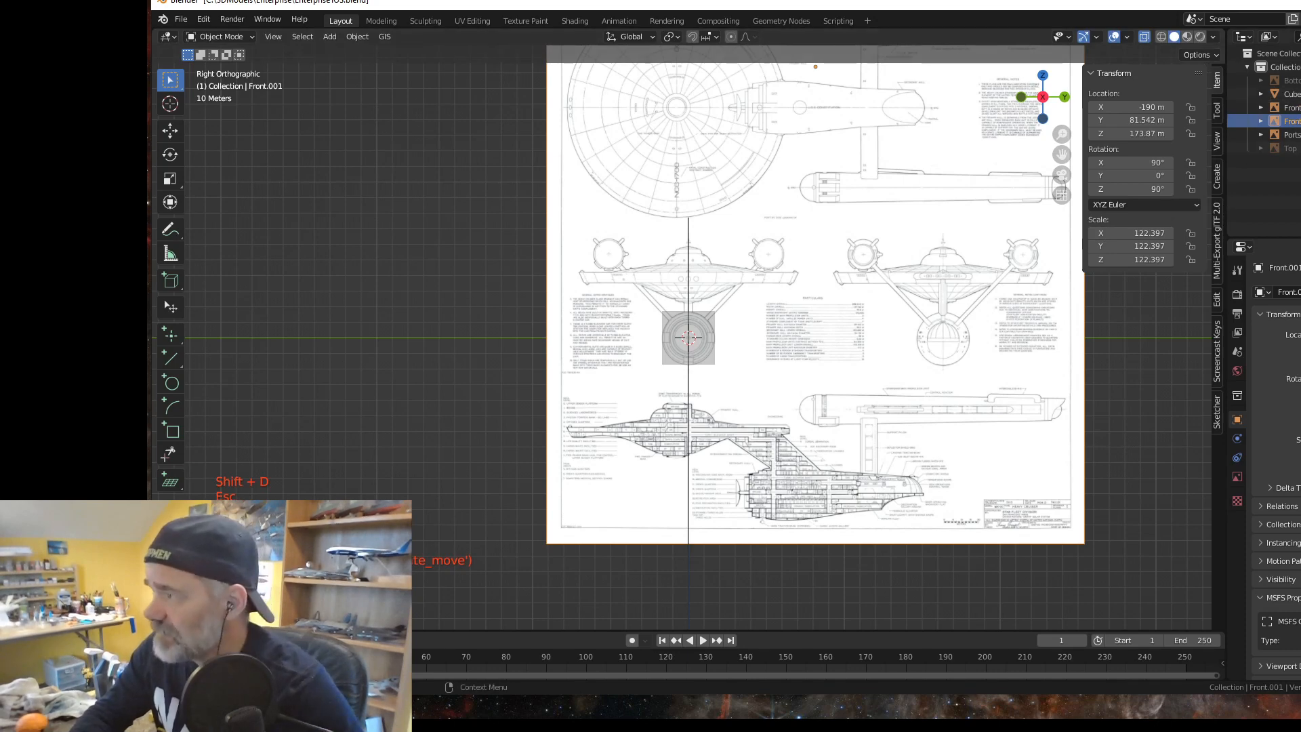
{"action": "double_click", "coordinate": [1290, 121]}
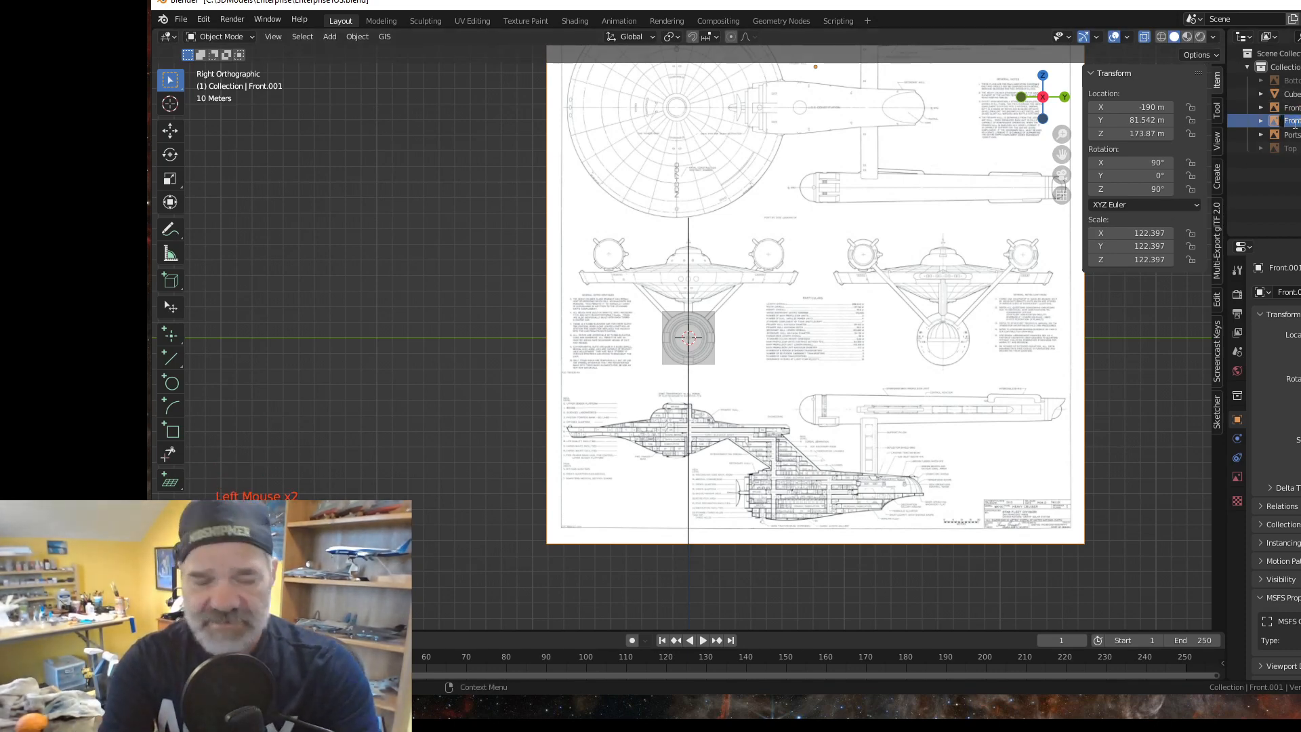
{"action": "type", "text": "Stern"}
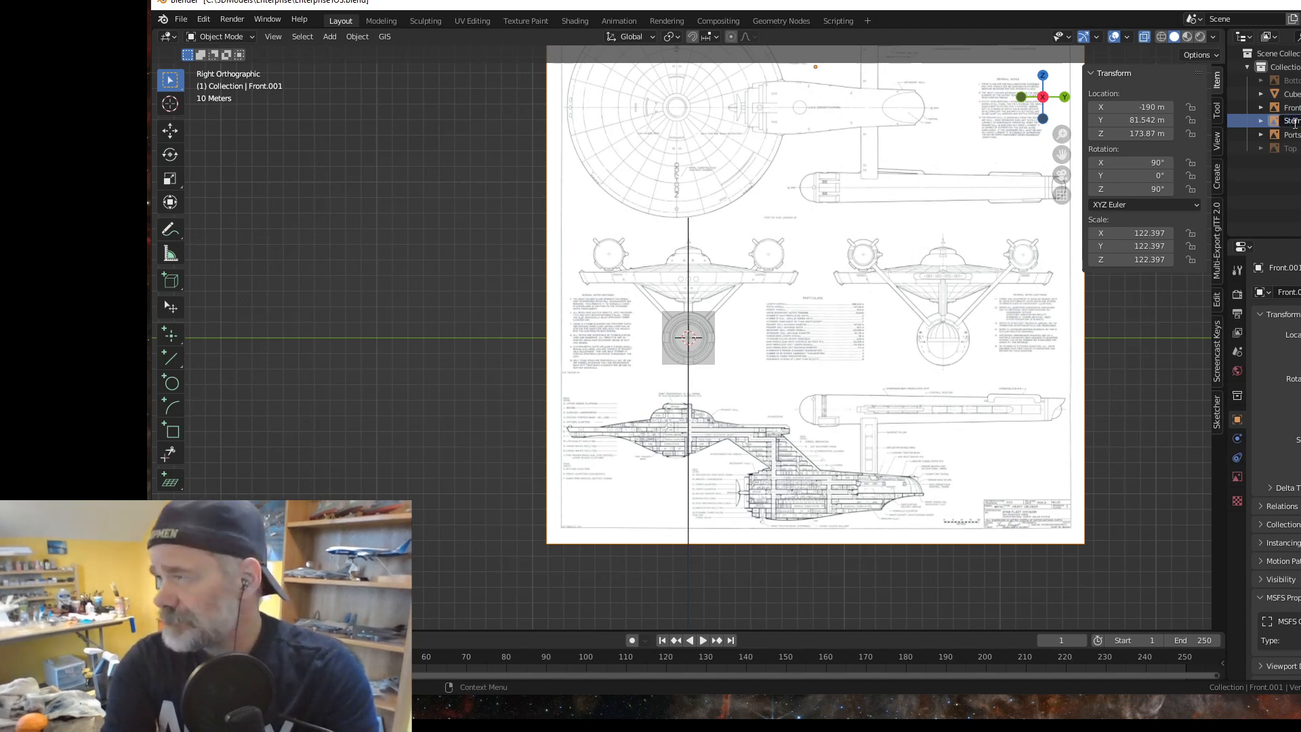
{"action": "key", "text": "Return"}
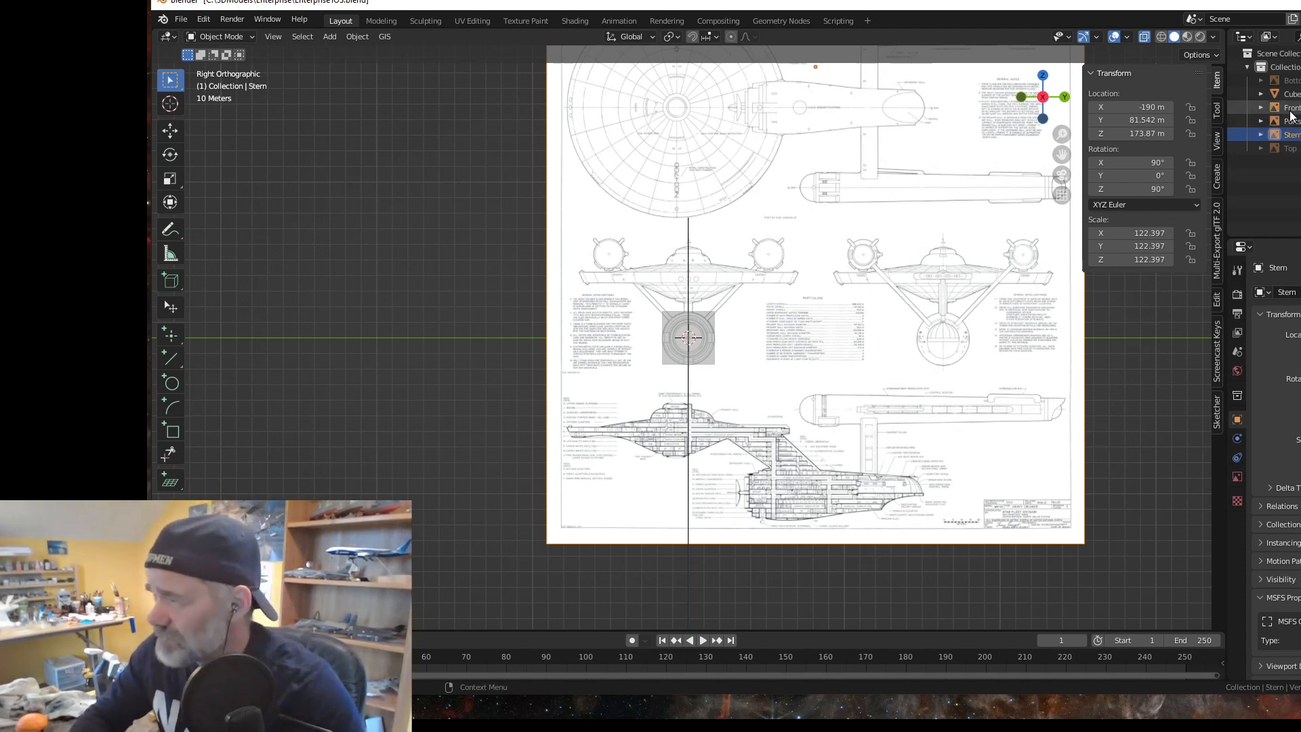
Step: Rename the Front image as Bow
{"action": "double_click", "coordinate": [1291, 109]}
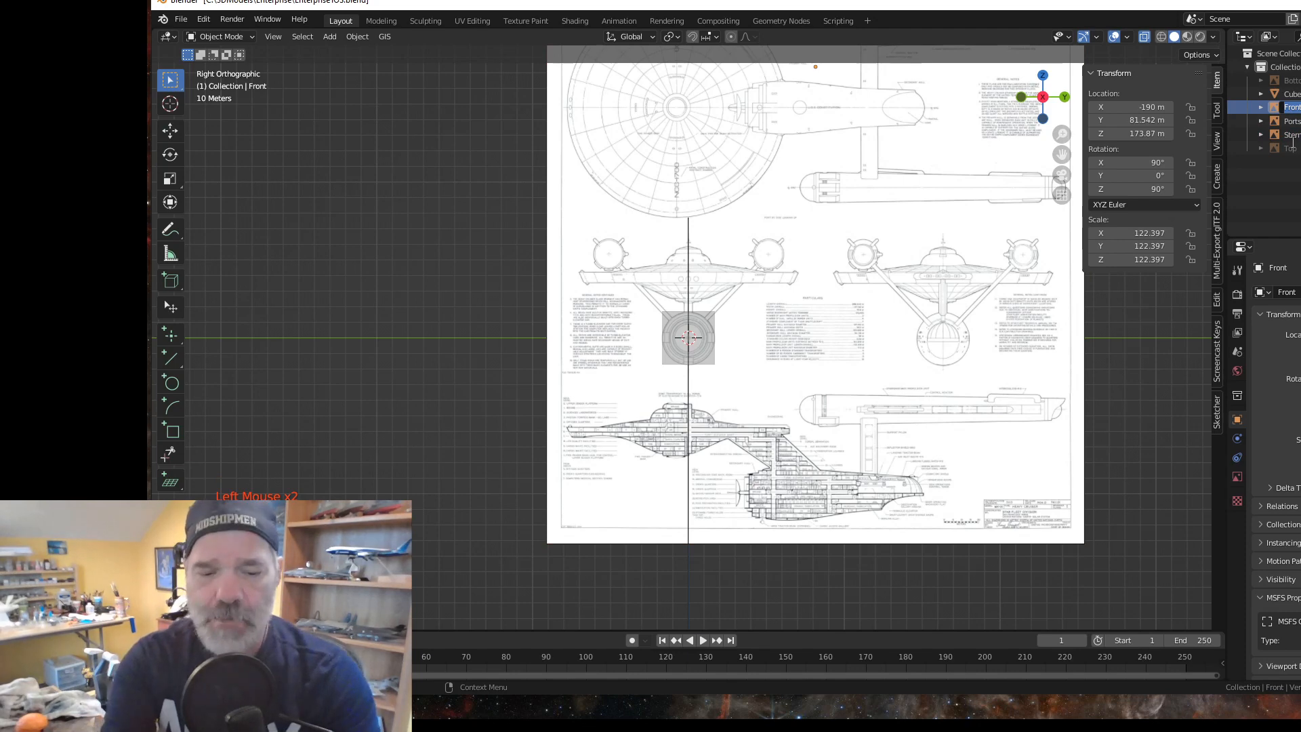
{"action": "type", "text": "Bow"}
{"action": "key", "text": "Return"}
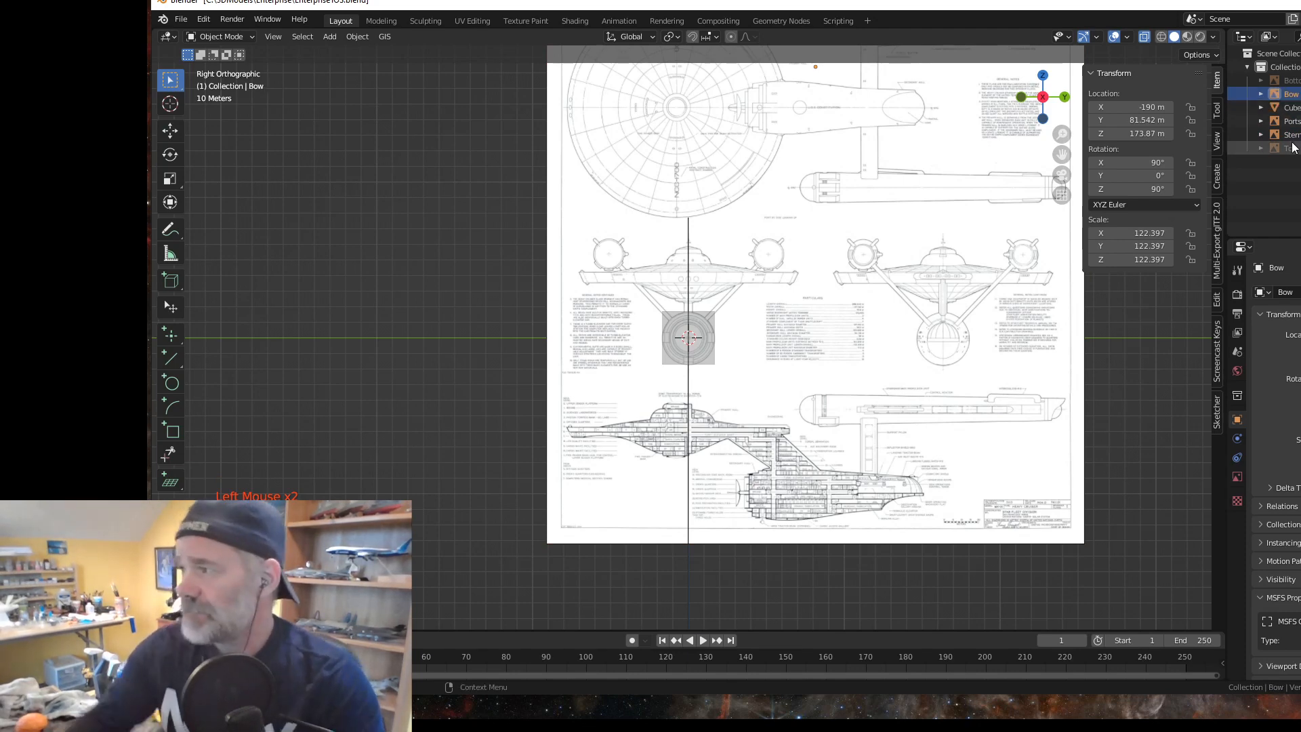
Step: Lock the Bow image's Y and Z location, leaving its rotation unlocked
{"action": "left_click", "coordinate": [1291, 134]}
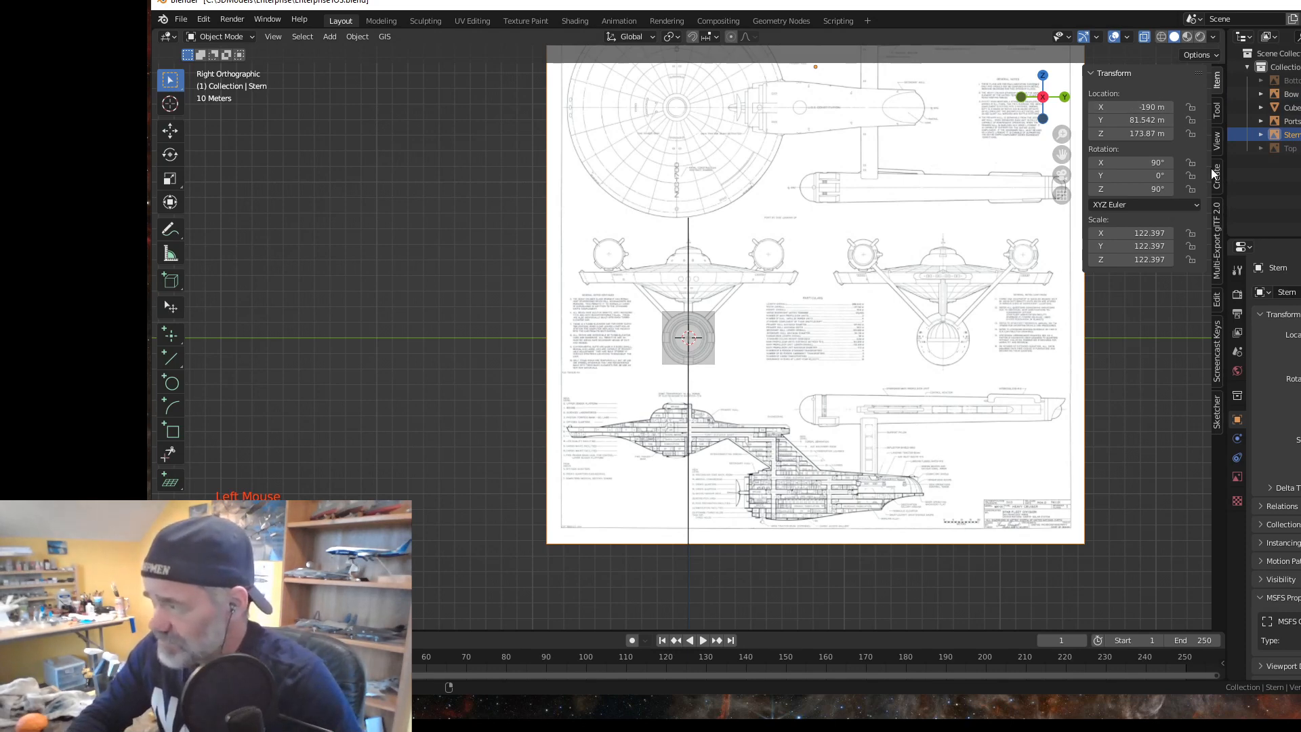
{"action": "left_click", "coordinate": [1290, 95]}
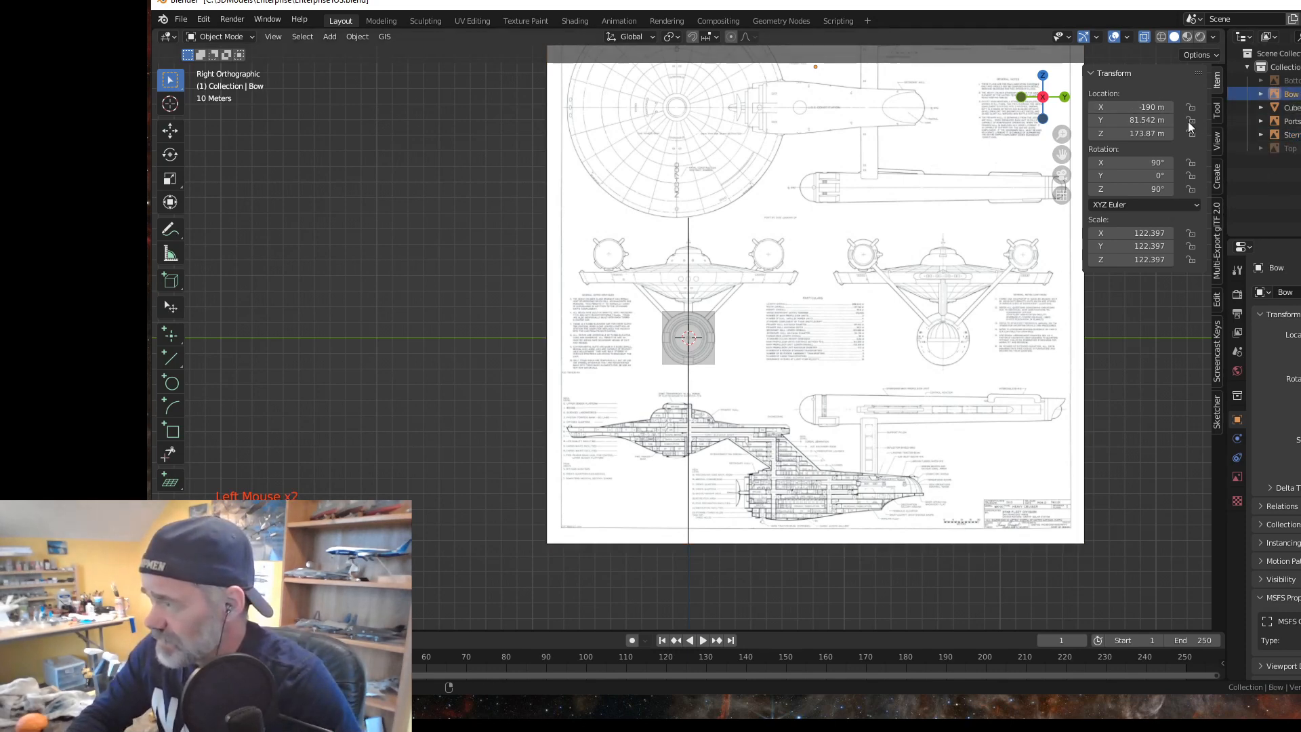
{"action": "left_click", "coordinate": [1294, 96]}
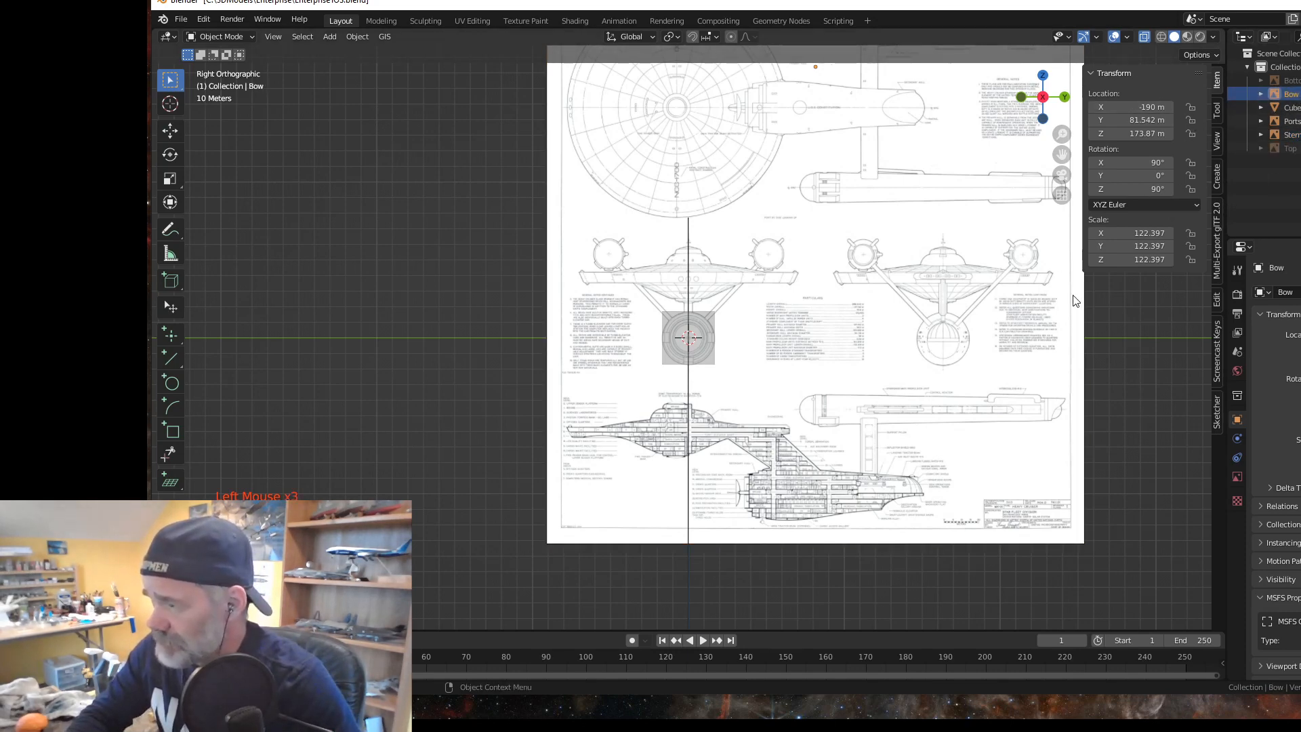
{"action": "left_click", "coordinate": [1191, 189]}
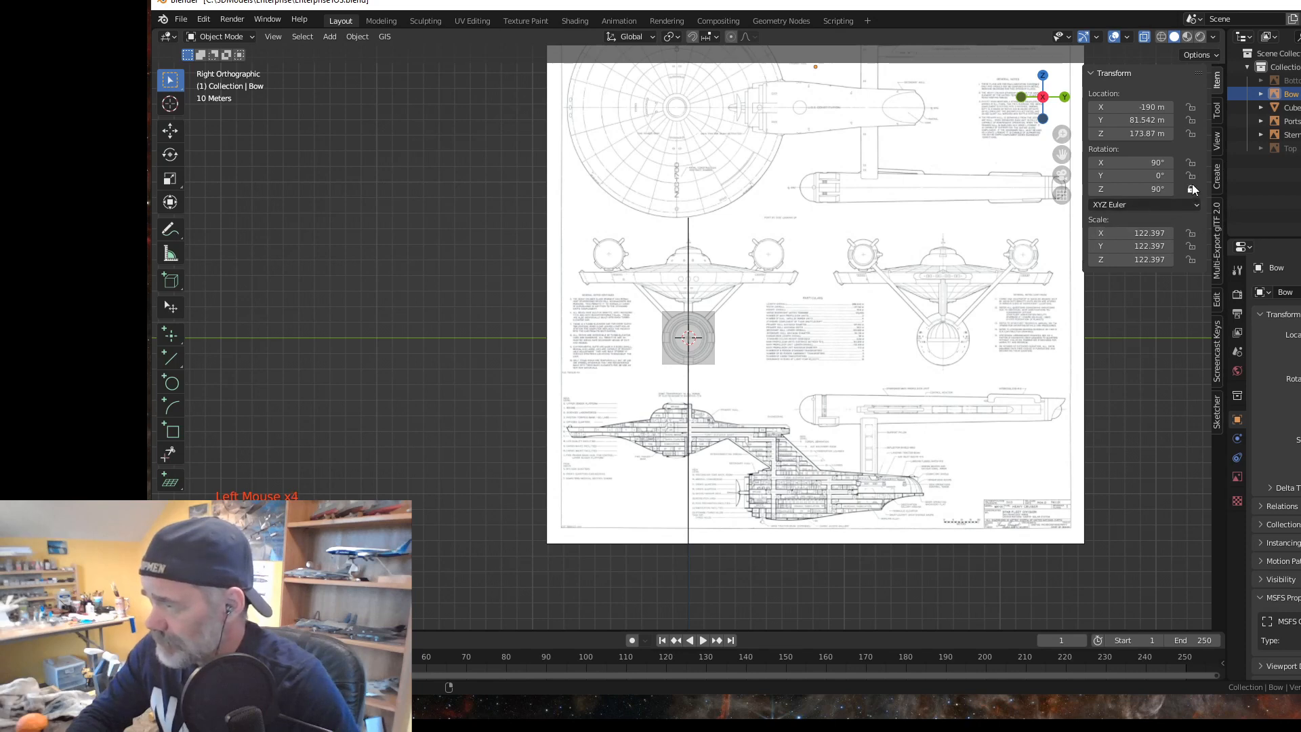
{"action": "left_click", "coordinate": [1192, 187]}
{"action": "left_click", "coordinate": [1191, 133]}
{"action": "left_click", "coordinate": [1191, 120]}
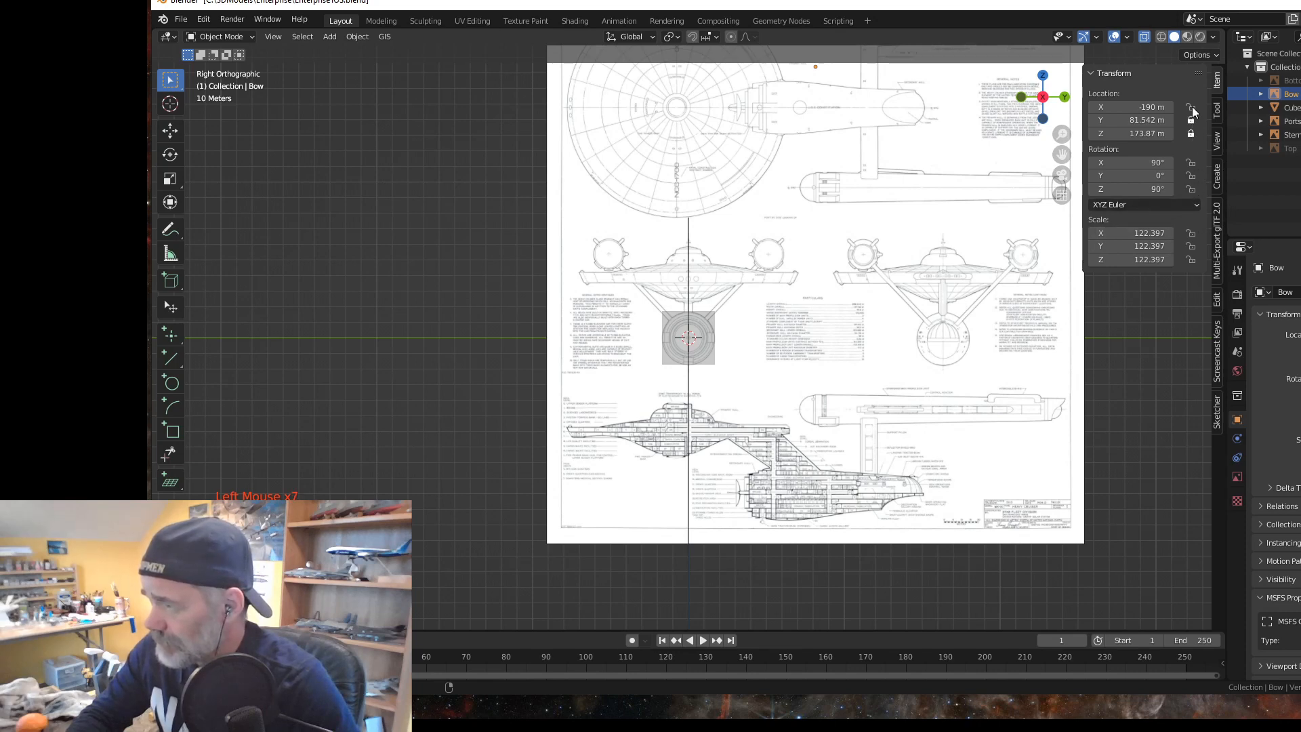
Step: Unhide the Top image and lock its X, Y and Z location, checking the Portside image's location locks as well
{"action": "left_click", "coordinate": [1282, 120]}
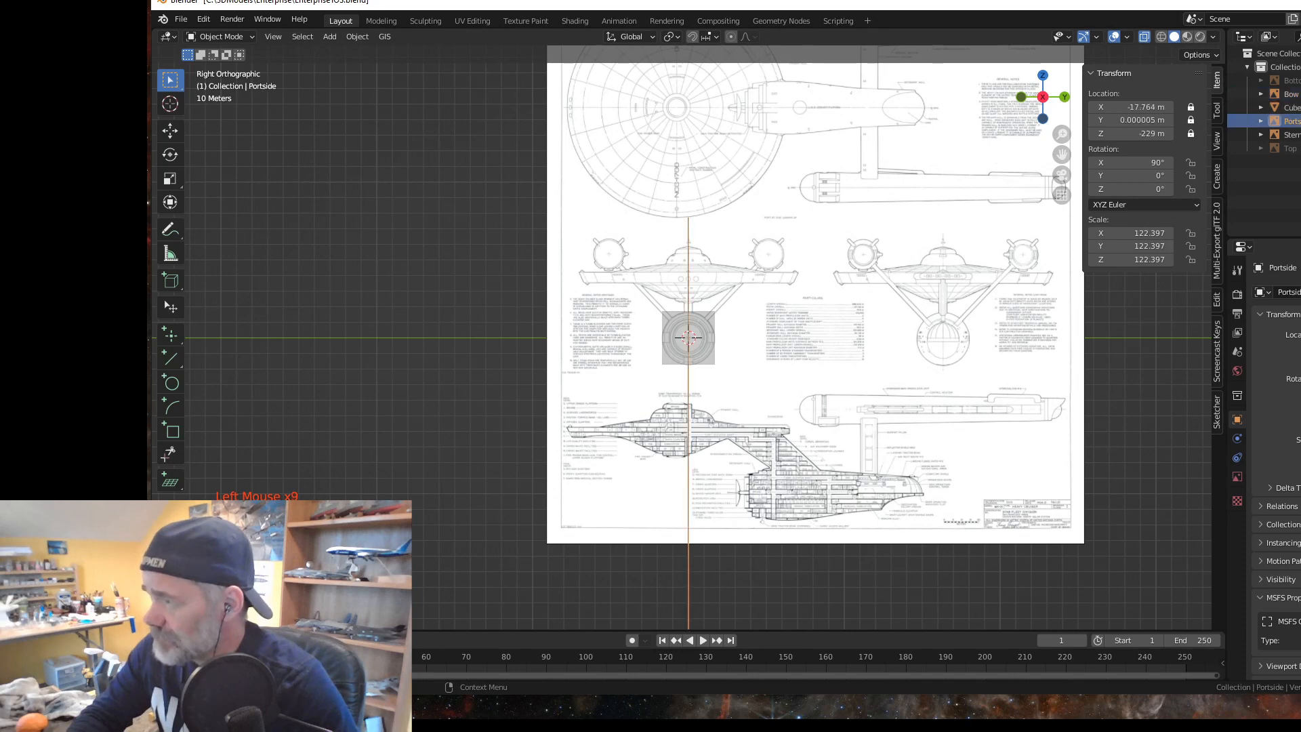
{"action": "left_click", "coordinate": [1291, 148]}
{"action": "left_click", "coordinate": [1293, 149]}
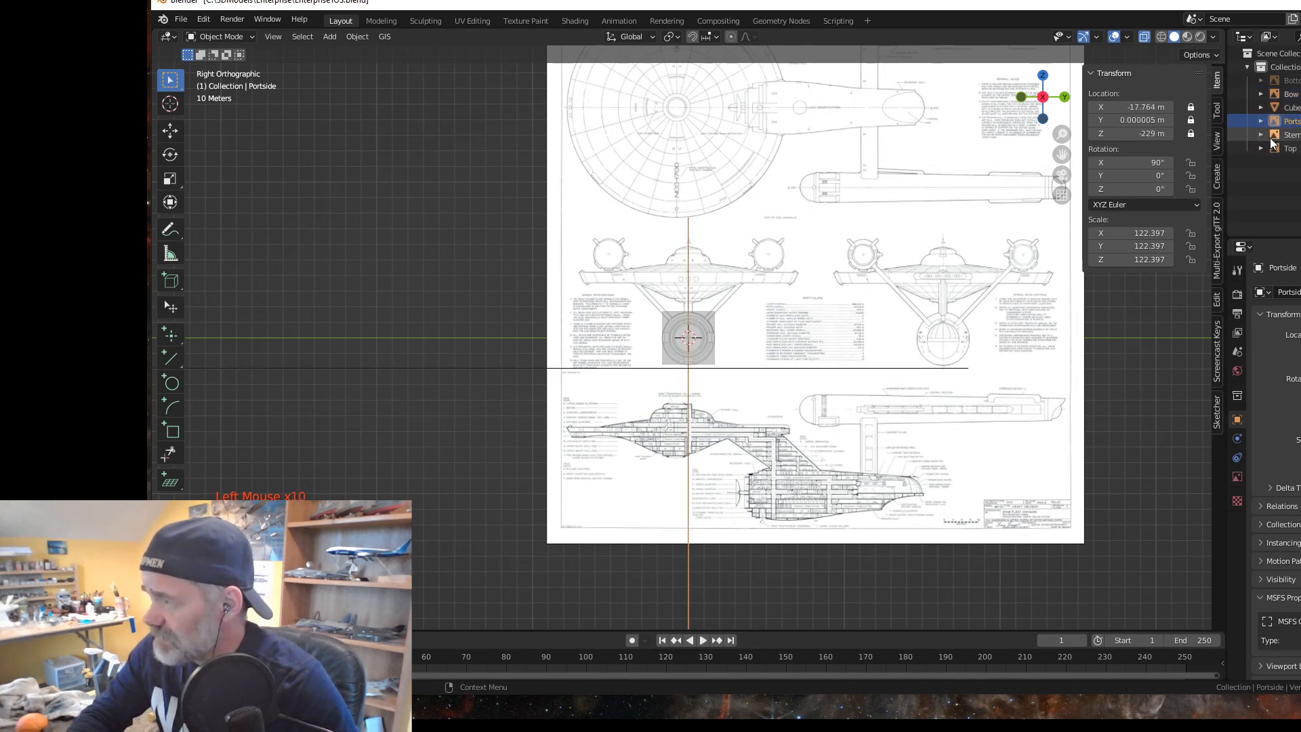
{"action": "left_click", "coordinate": [1193, 134]}
{"action": "left_click", "coordinate": [1193, 120]}
{"action": "left_click", "coordinate": [1191, 108]}
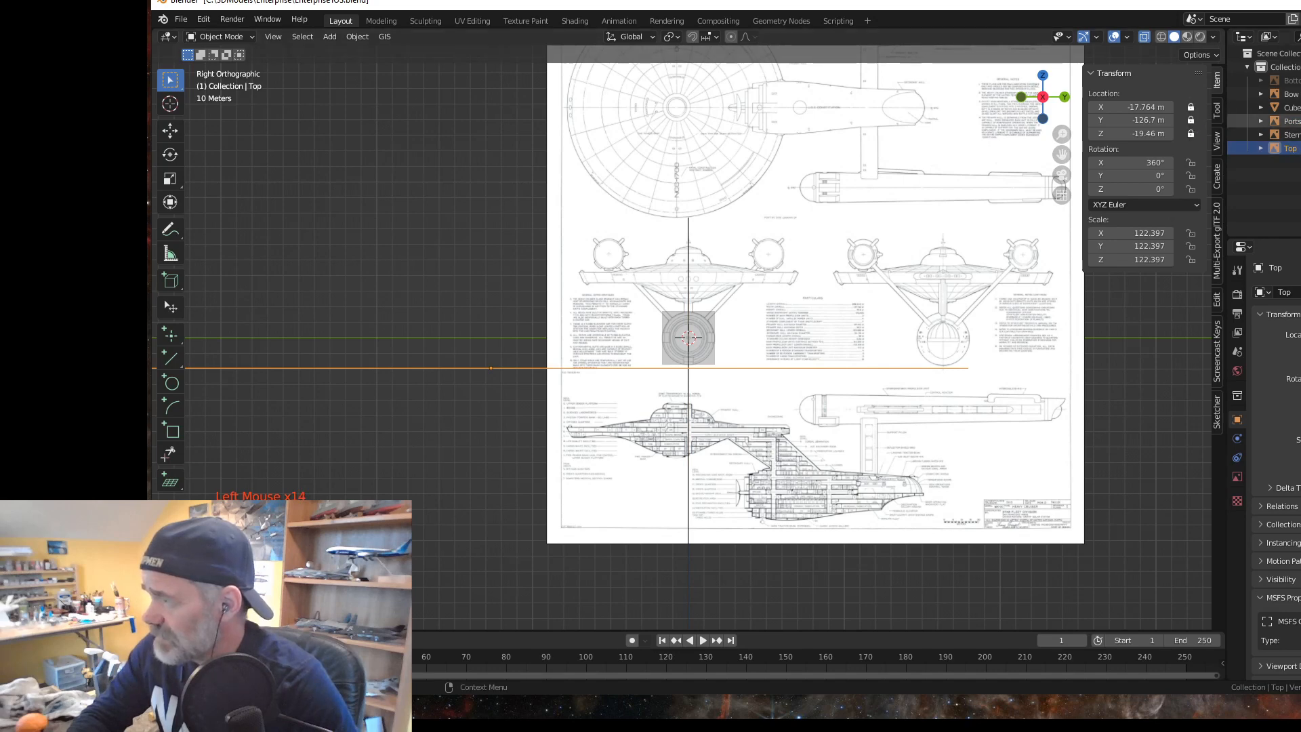
{"action": "left_click", "coordinate": [1291, 121]}
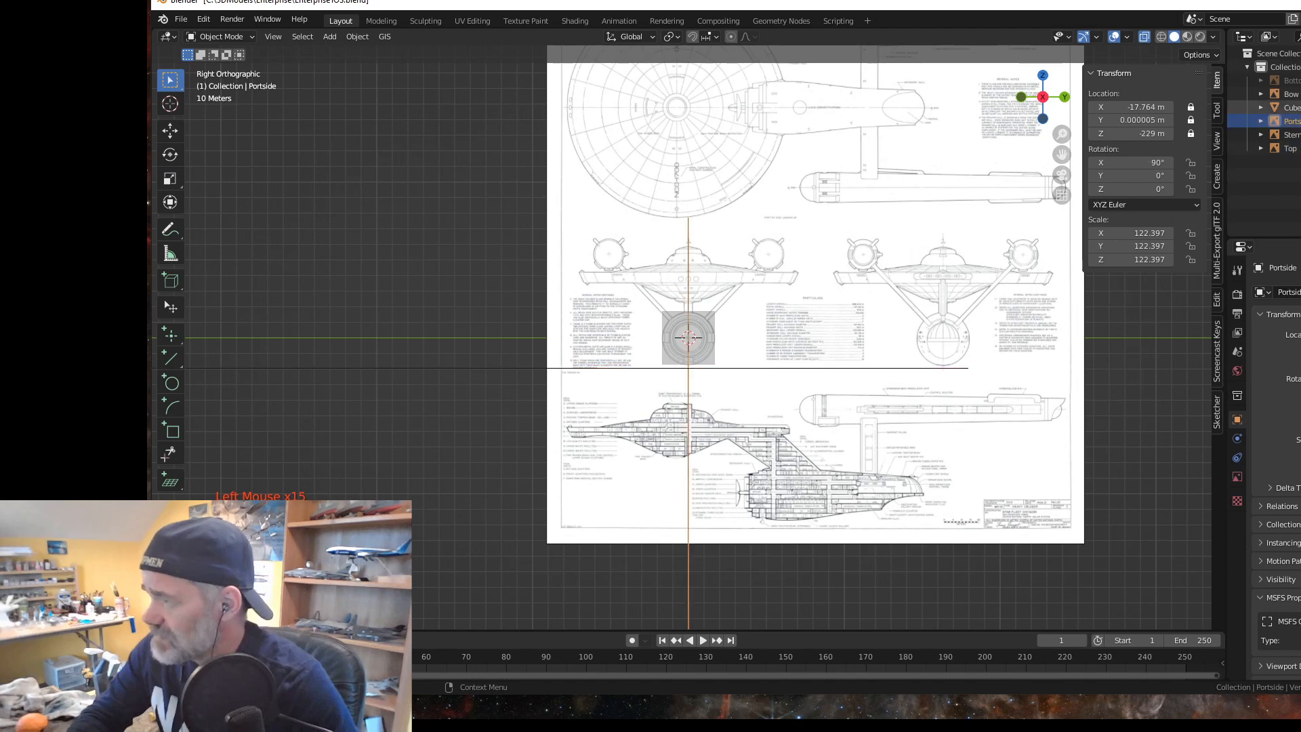
{"action": "left_click", "coordinate": [1290, 95]}
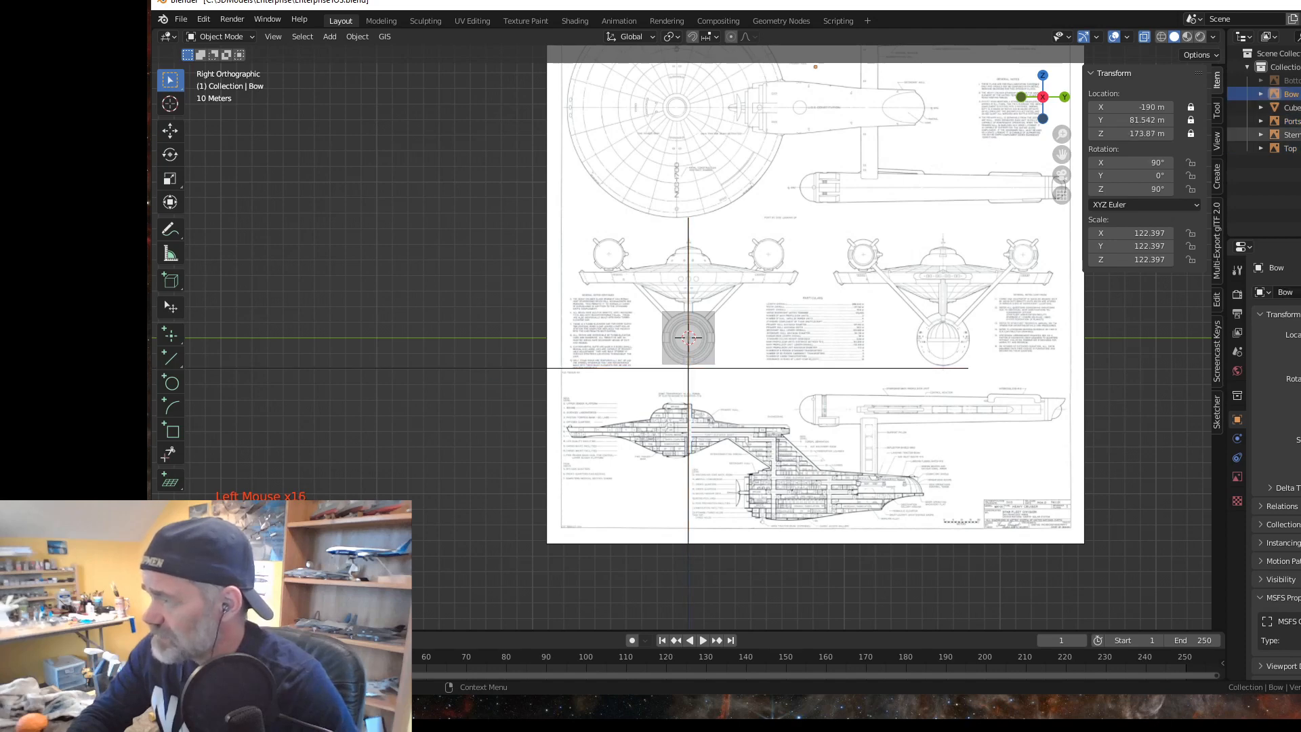
{"action": "left_click", "coordinate": [1294, 136]}
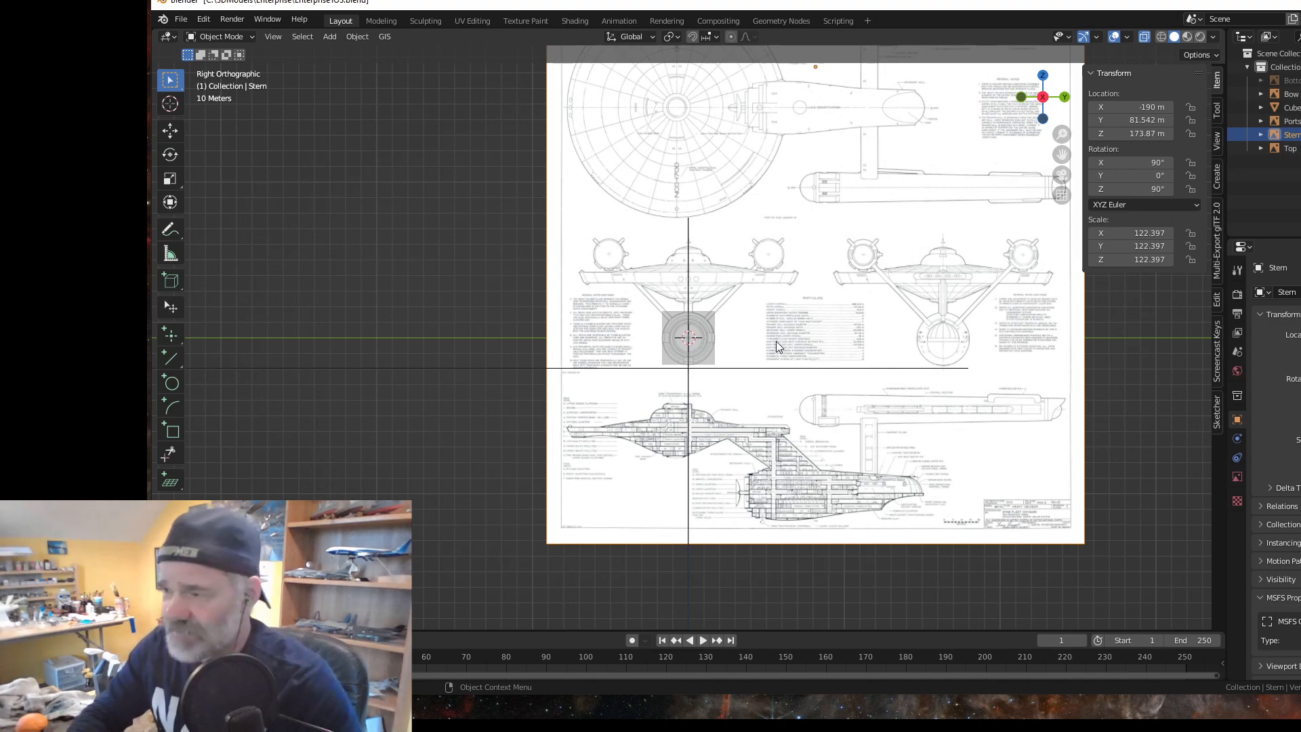
{"action": "scroll", "coordinate": [786, 341], "scroll_direction": "up", "scroll_amount": 3}
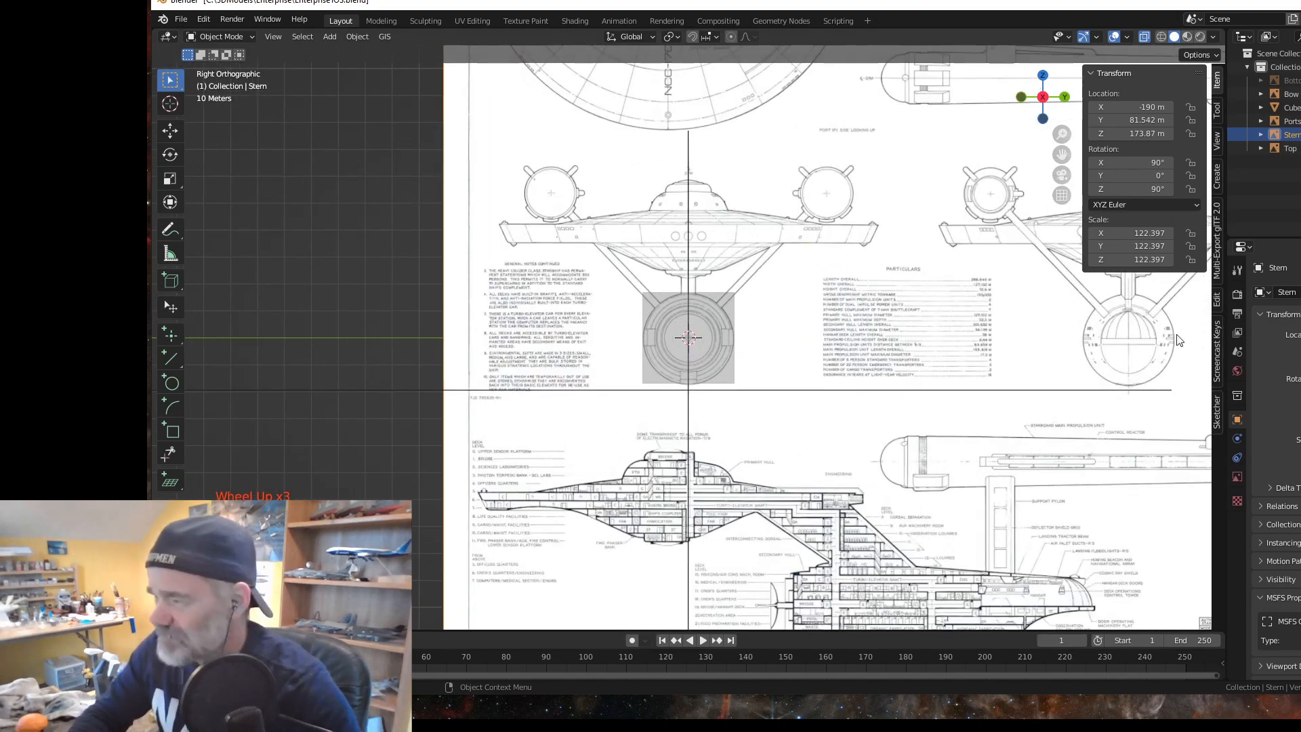
{"action": "key", "text": "g"}
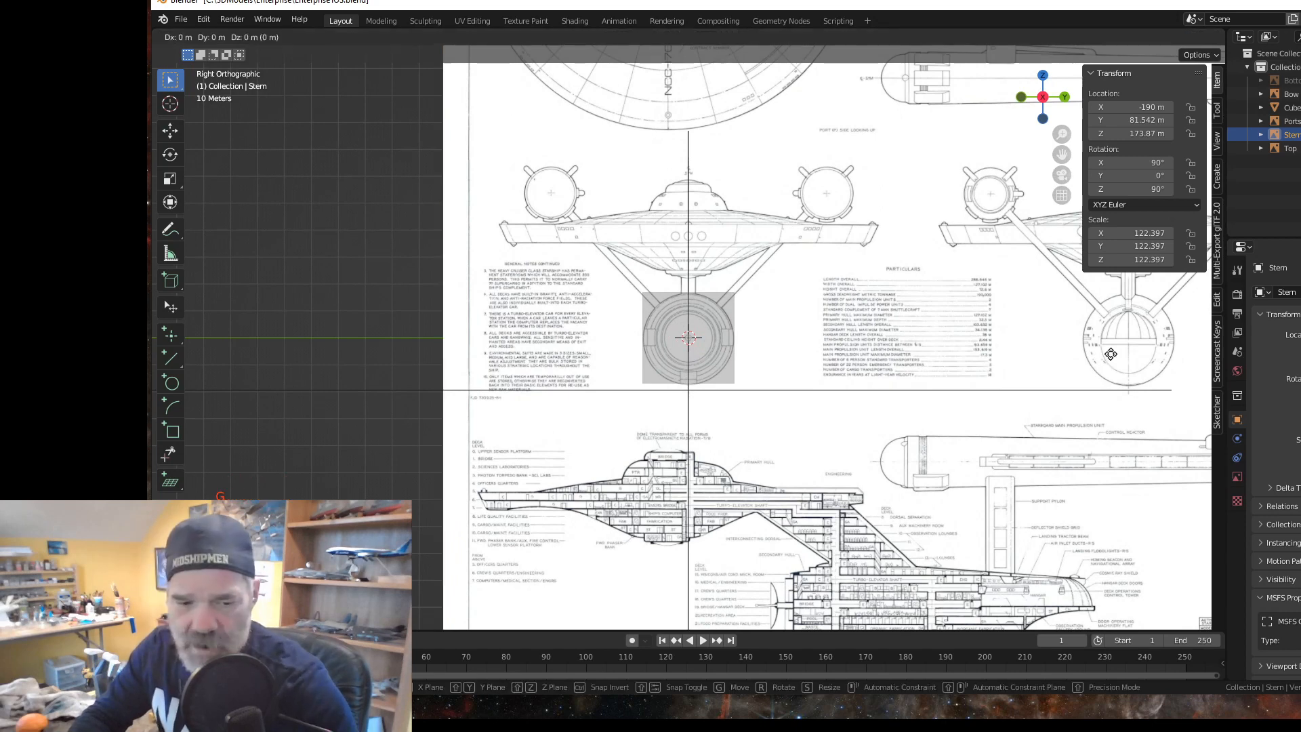
{"action": "key", "text": "y"}
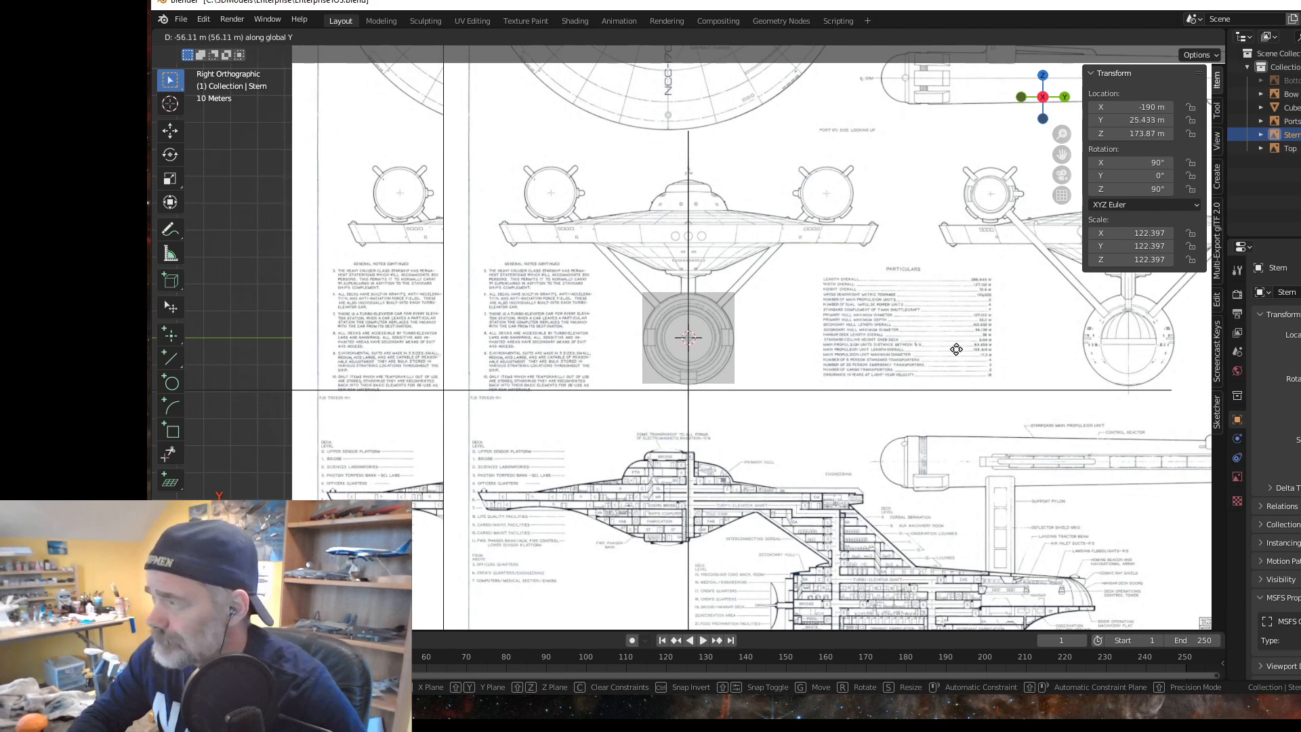
{"action": "key", "text": "Escape"}
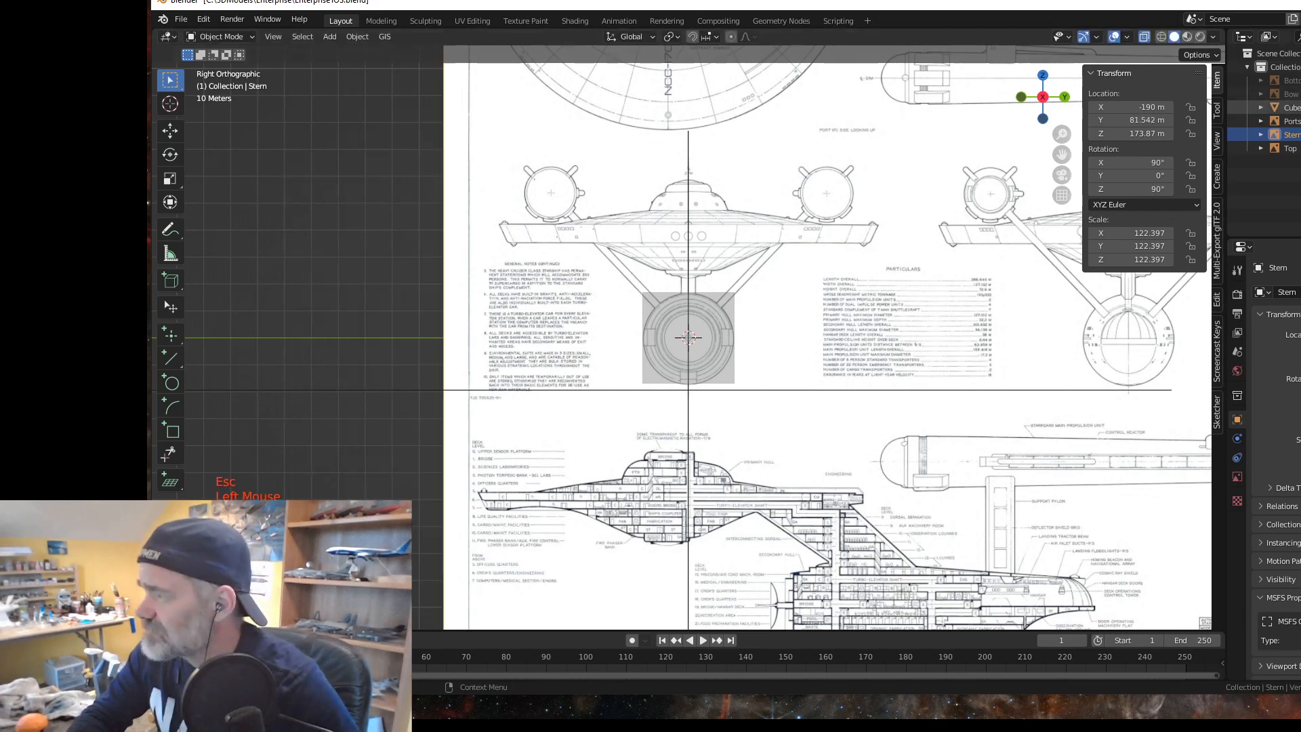
Step: Hide the Bow, Portside and Top images, and move the Stern image along Y to about -81.5 m, bringing its stern view over the cube
{"action": "left_click", "coordinate": [1300, 121]}
{"action": "left_click", "coordinate": [1300, 148]}
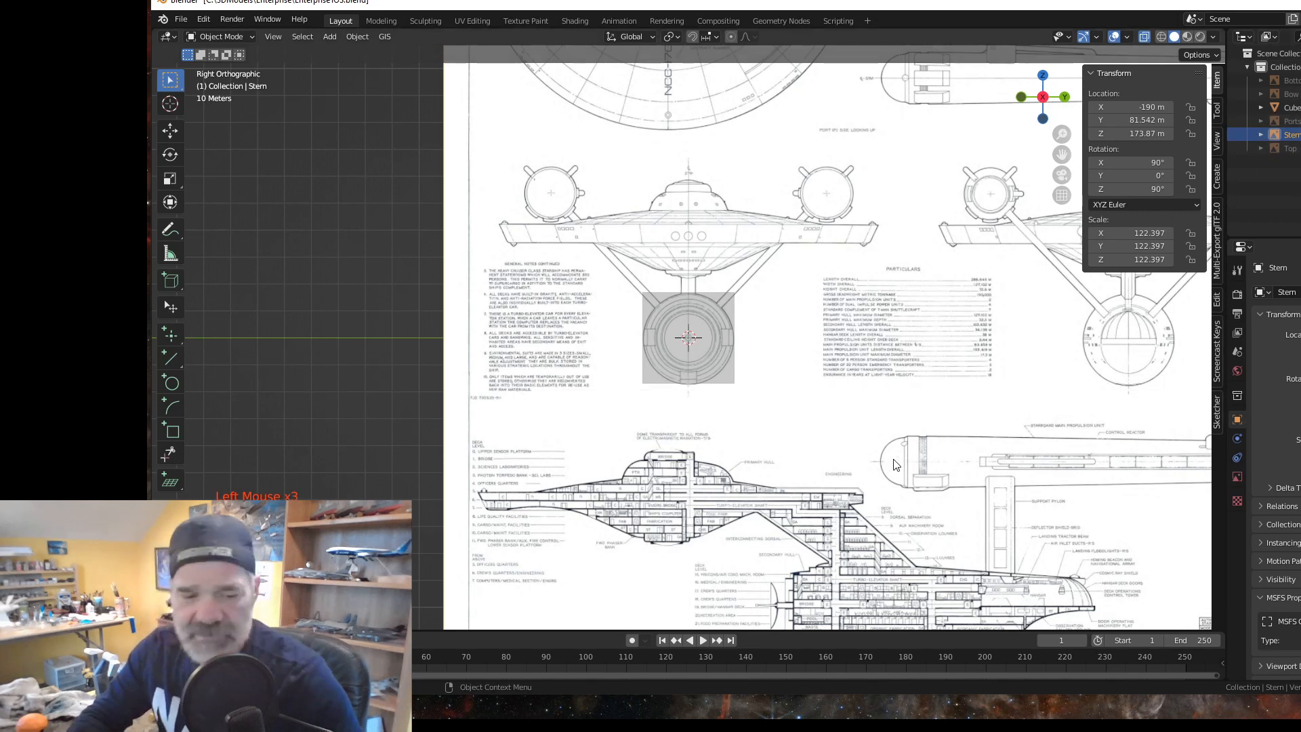
{"action": "key", "text": "g"}
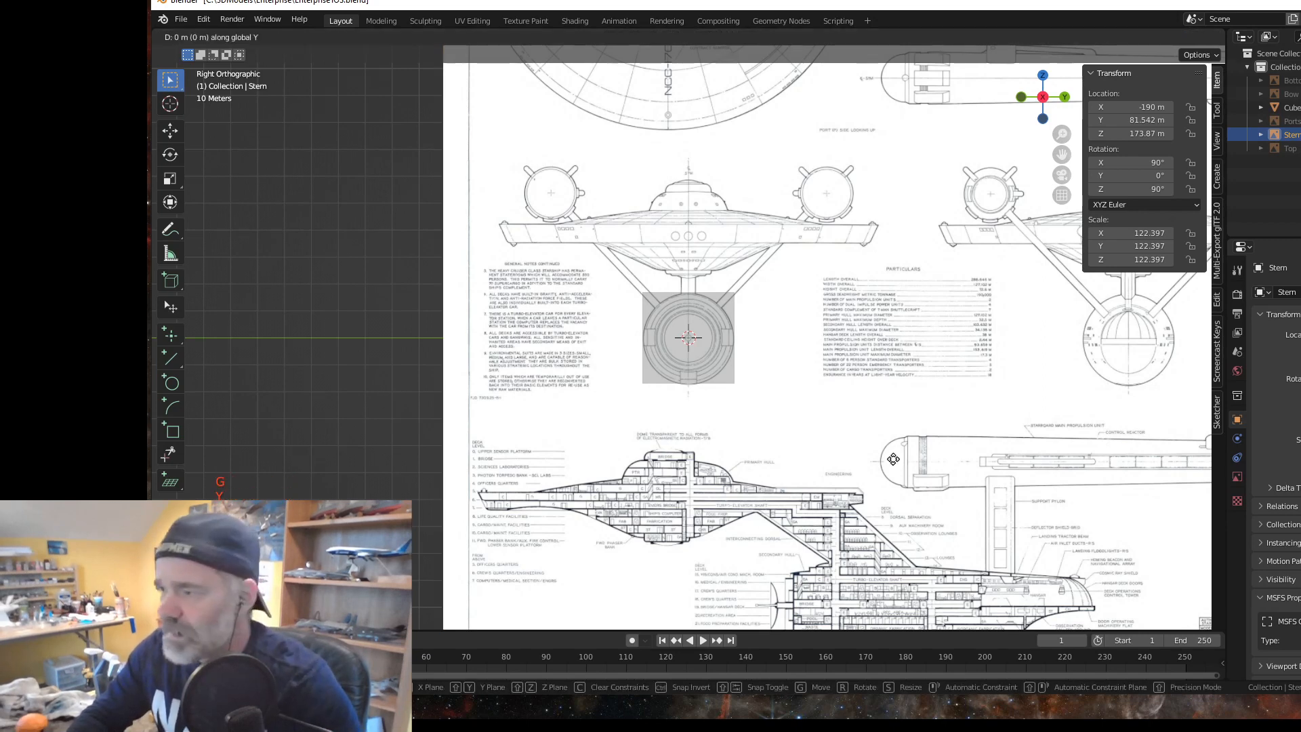
{"action": "key", "text": "y"}
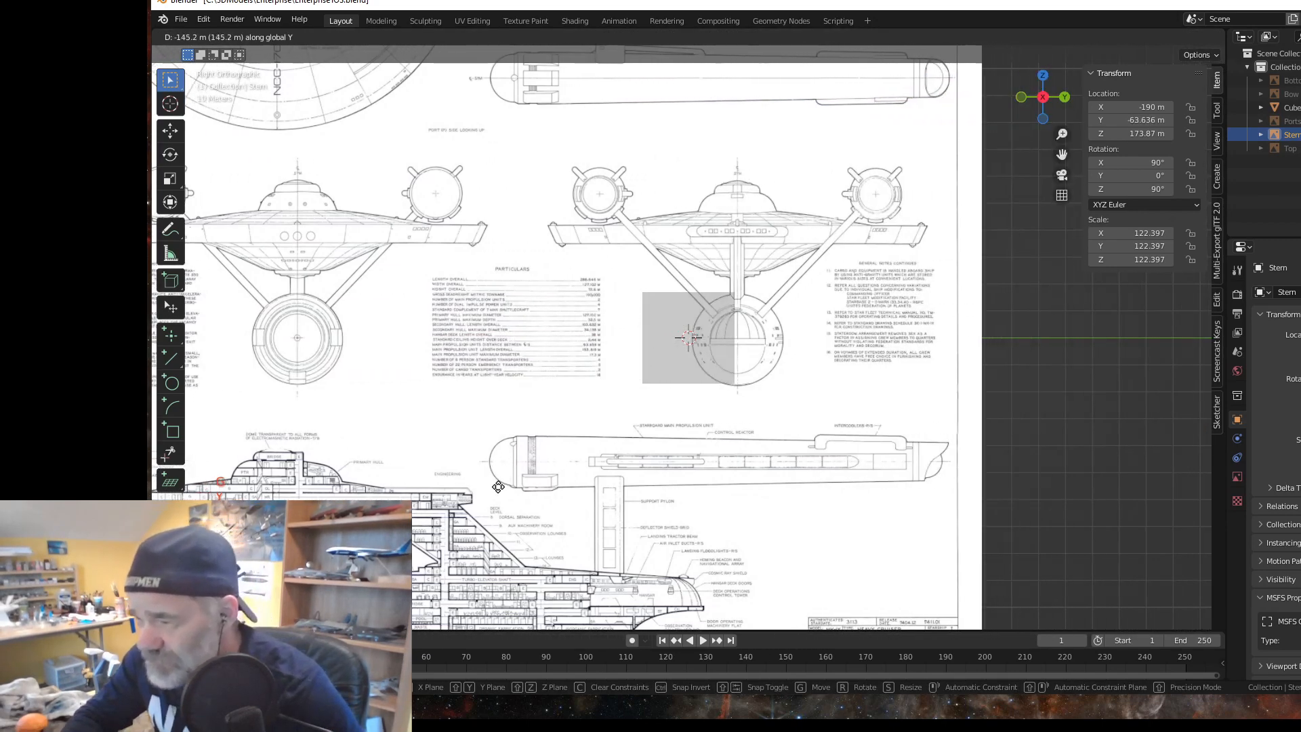
{"action": "left_click", "coordinate": [454, 498]}
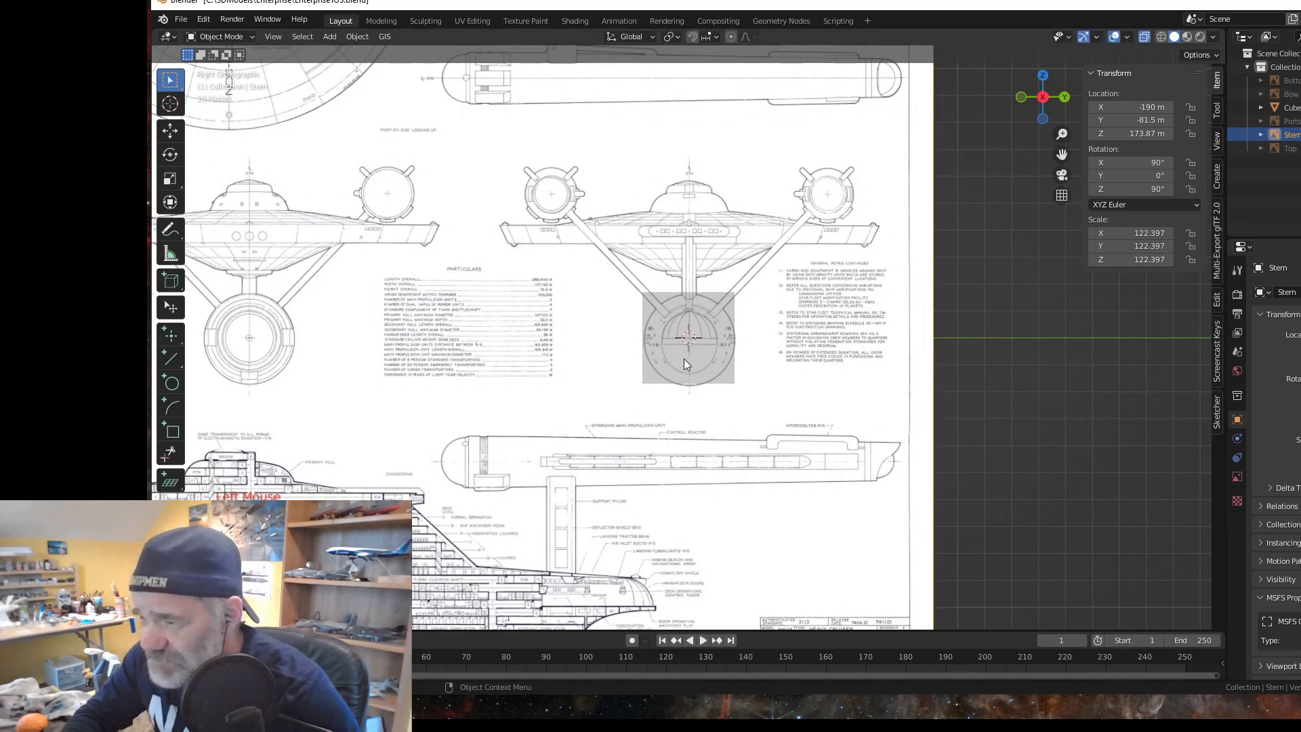
Step: Fine-tune the Stern image along Y to about -81.88 m so the hull's centreline runs through the cube's centre
{"action": "scroll", "coordinate": [686, 353], "scroll_direction": "up", "scroll_amount": 7}
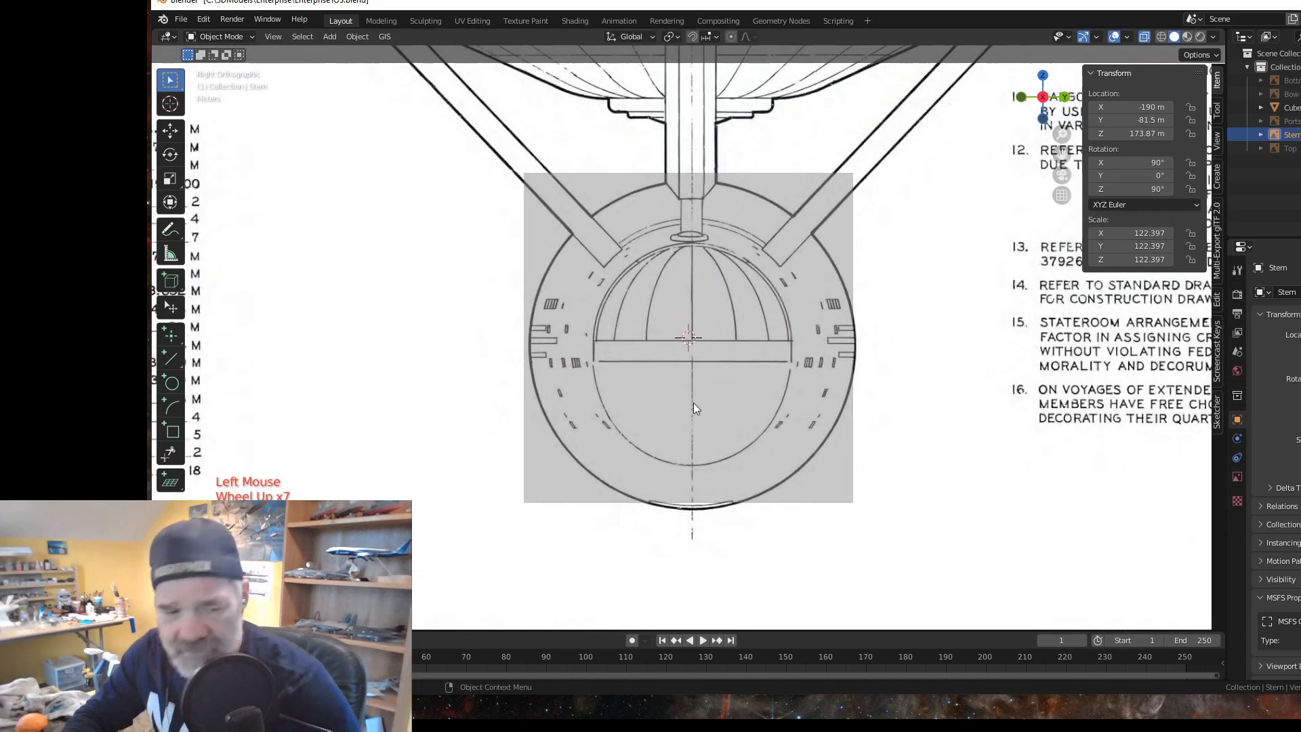
{"action": "key", "text": "g"}
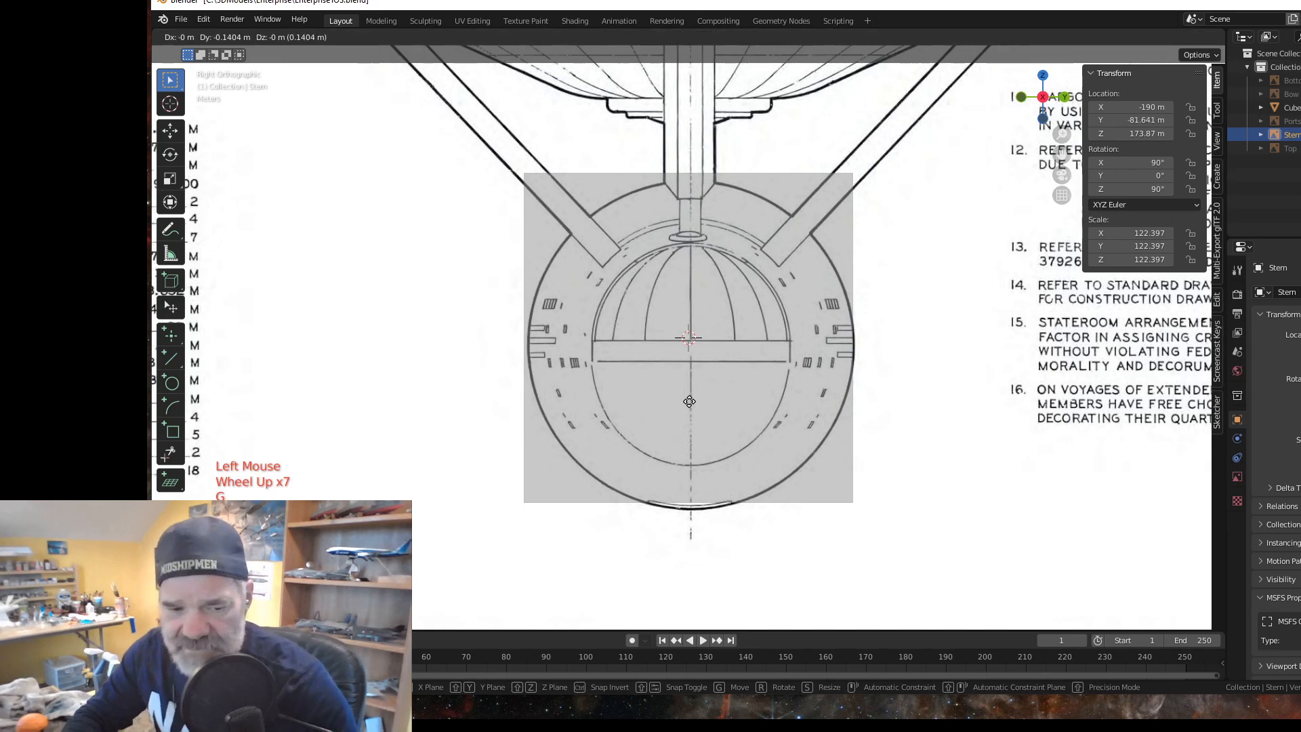
{"action": "key", "text": "y"}
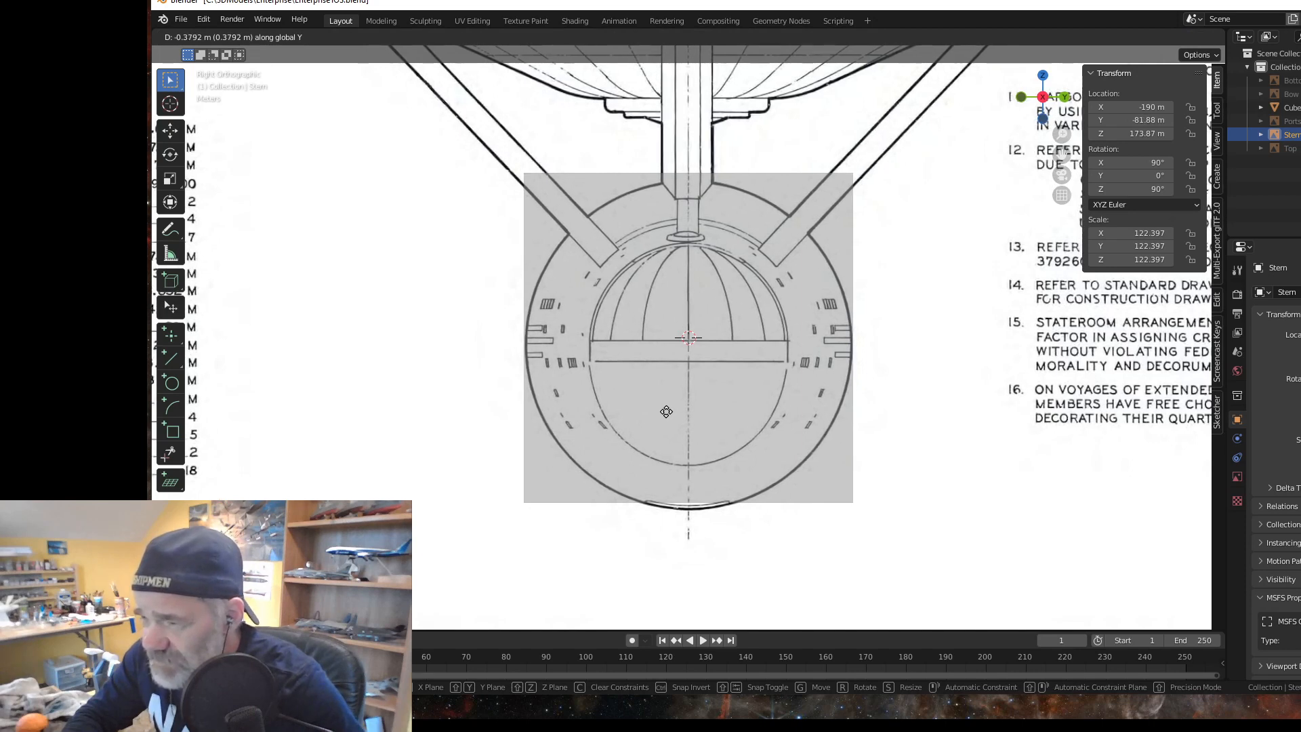
{"action": "left_click", "coordinate": [666, 411]}
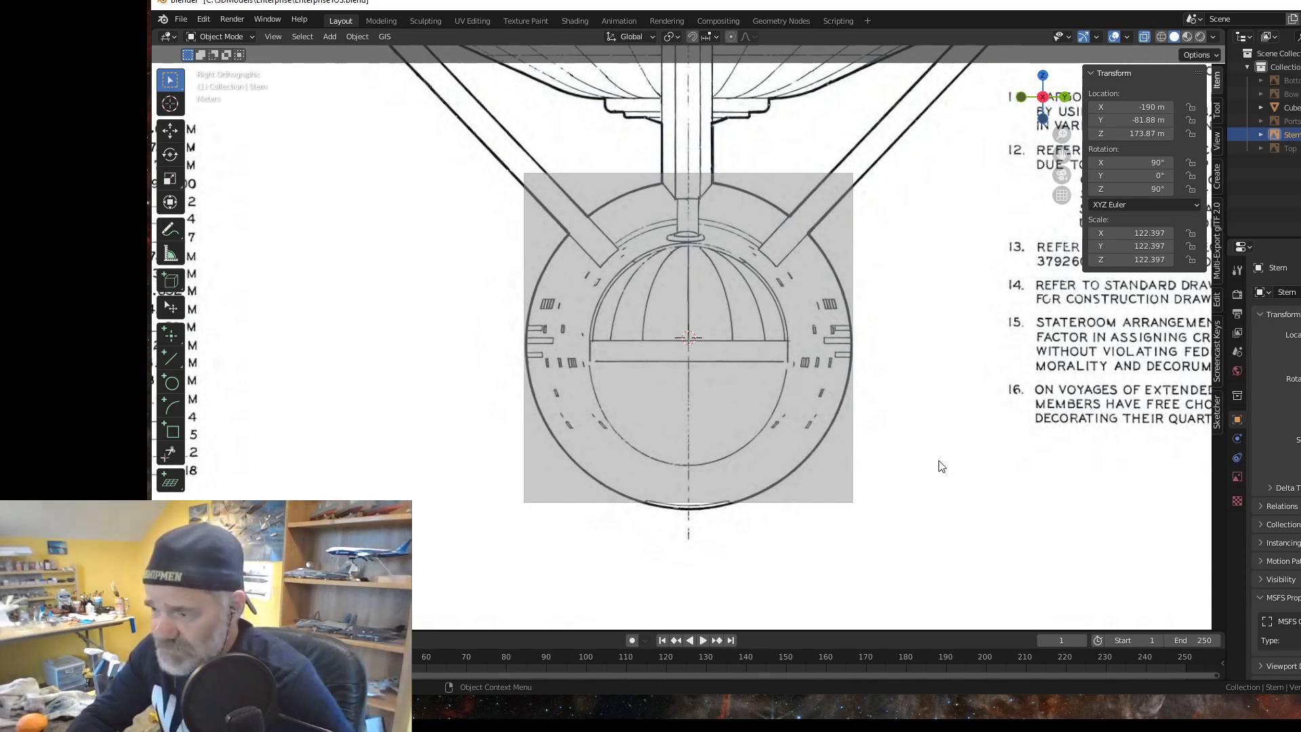
{"action": "scroll", "coordinate": [938, 465], "scroll_direction": "down", "scroll_amount": 2}
{"action": "scroll", "coordinate": [939, 465], "scroll_direction": "down", "scroll_amount": 2}
{"action": "scroll", "coordinate": [939, 466], "scroll_direction": "up", "scroll_amount": 6}
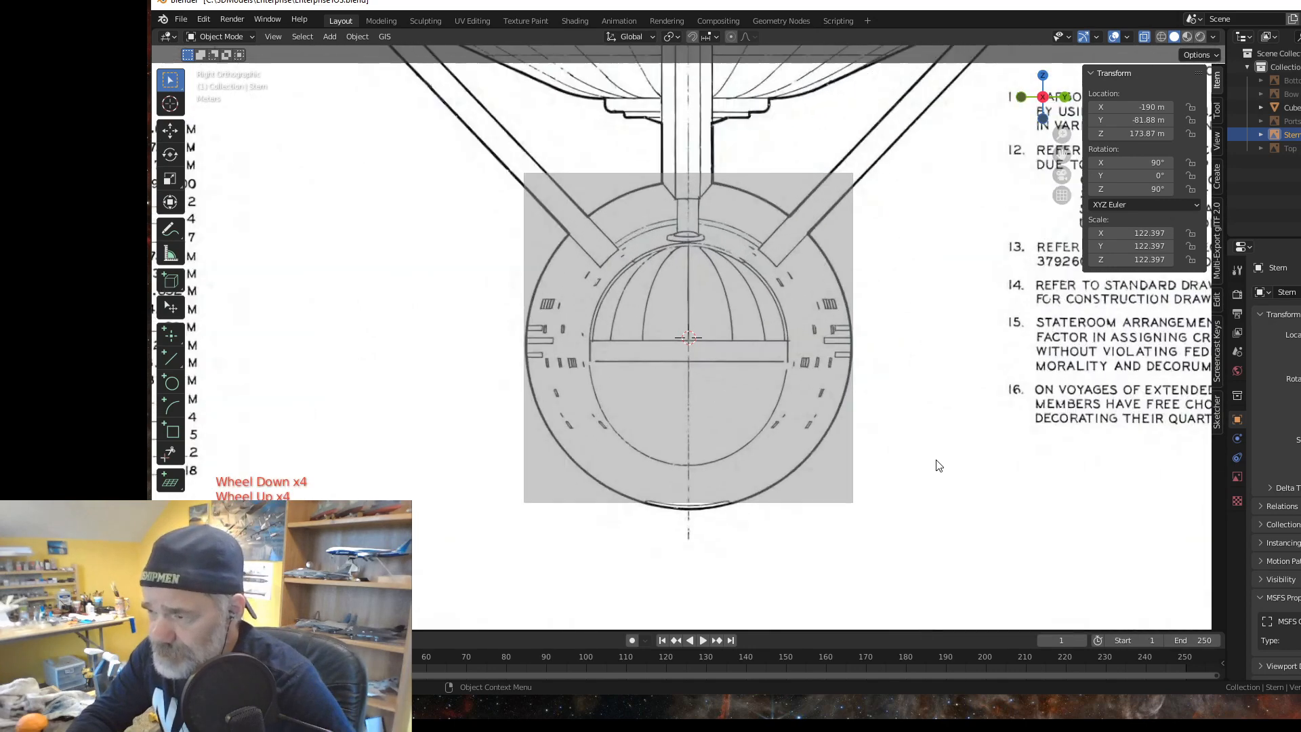
{"action": "scroll", "coordinate": [938, 466], "scroll_direction": "down", "scroll_amount": 4}
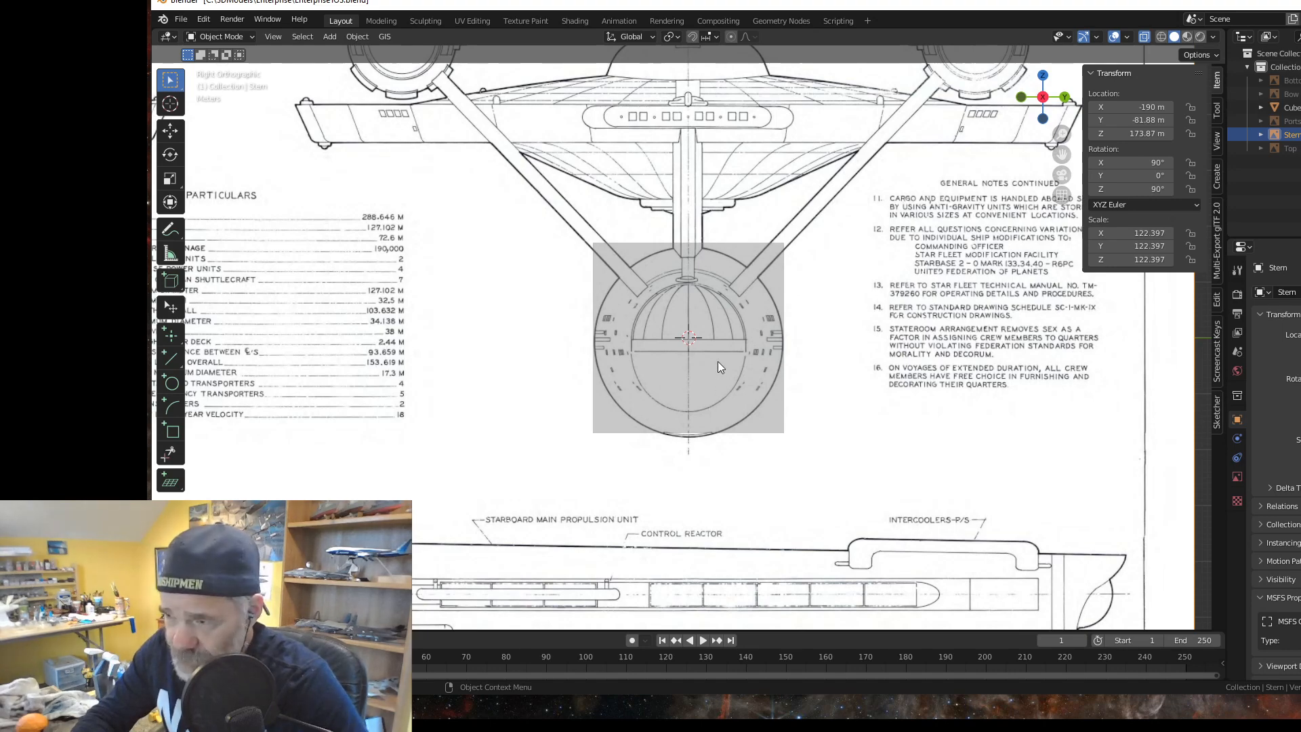
{"action": "scroll", "coordinate": [719, 360], "scroll_direction": "down", "scroll_amount": 7}
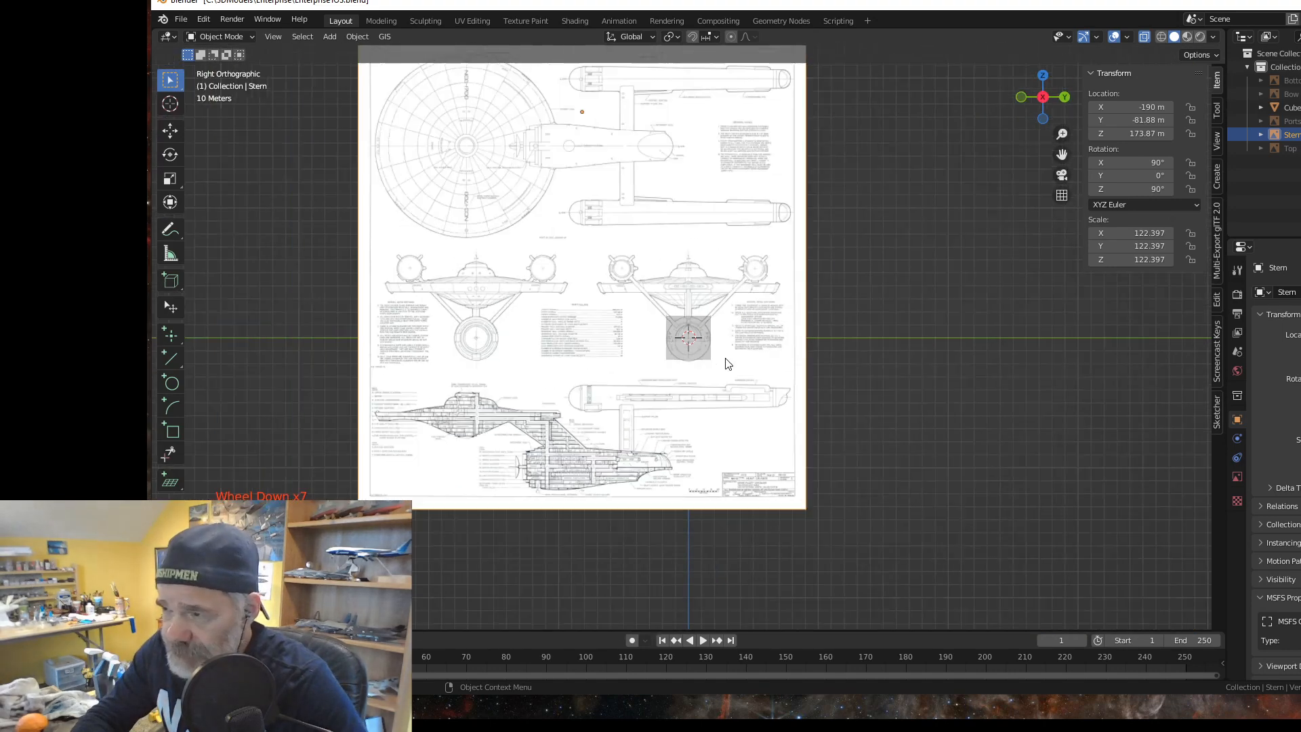
{"action": "scroll", "coordinate": [729, 364], "scroll_direction": "down", "scroll_amount": 1}
{"action": "scroll", "coordinate": [728, 364], "scroll_direction": "up", "scroll_amount": 6}
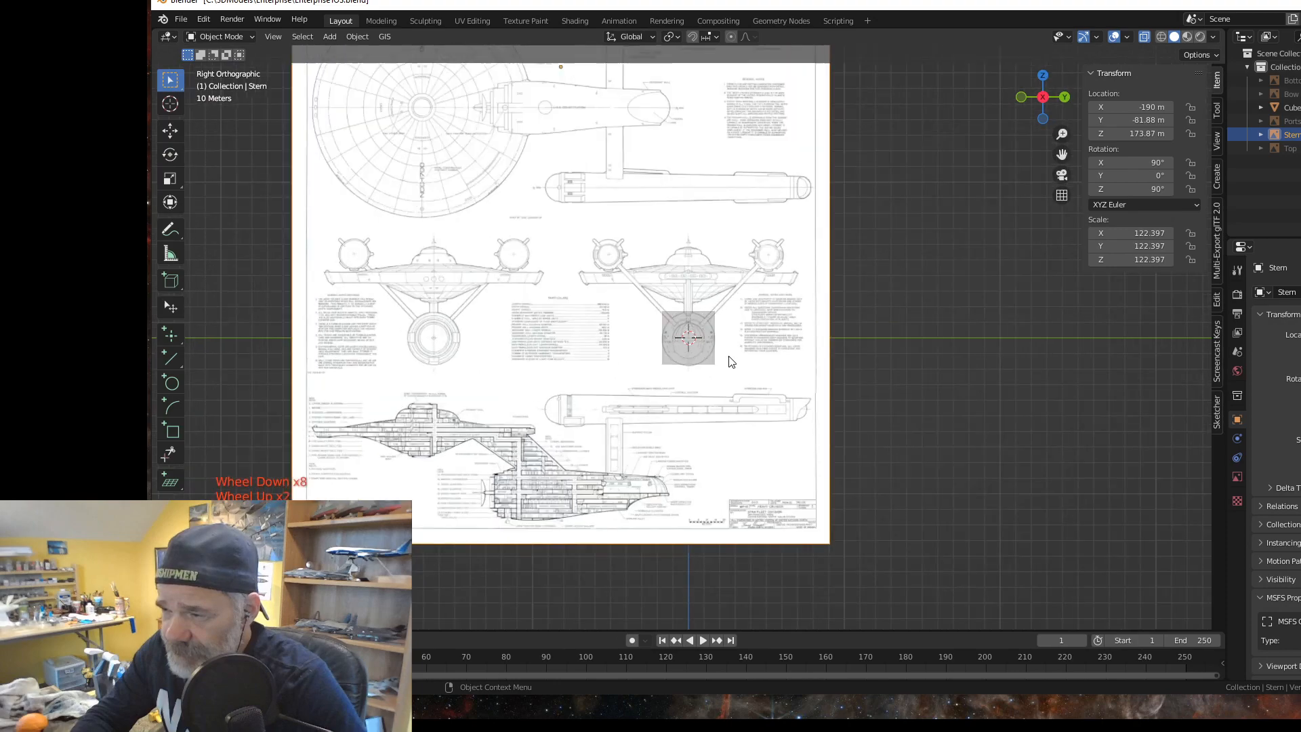
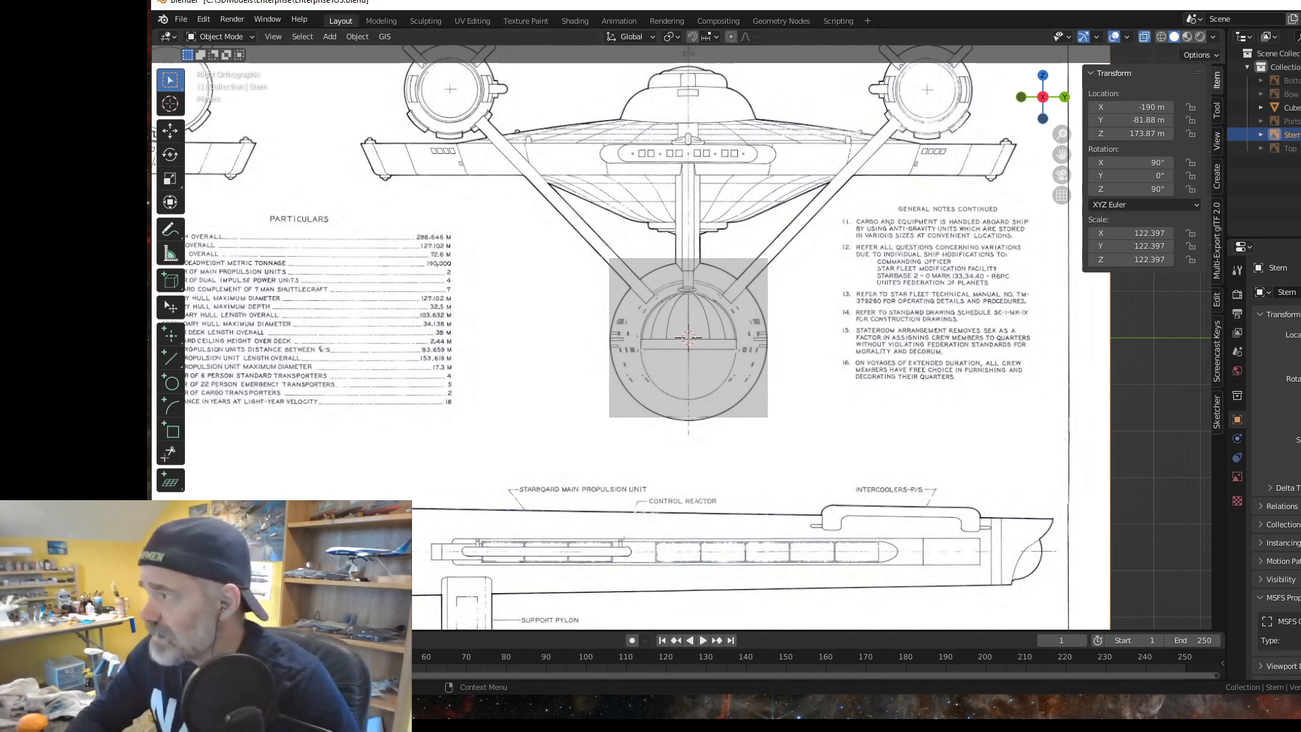
Step: Move the cube down along Z by about 0.786 m to fit the stern hull circle, and snap the 3D cursor to it
{"action": "left_click", "coordinate": [1284, 107]}
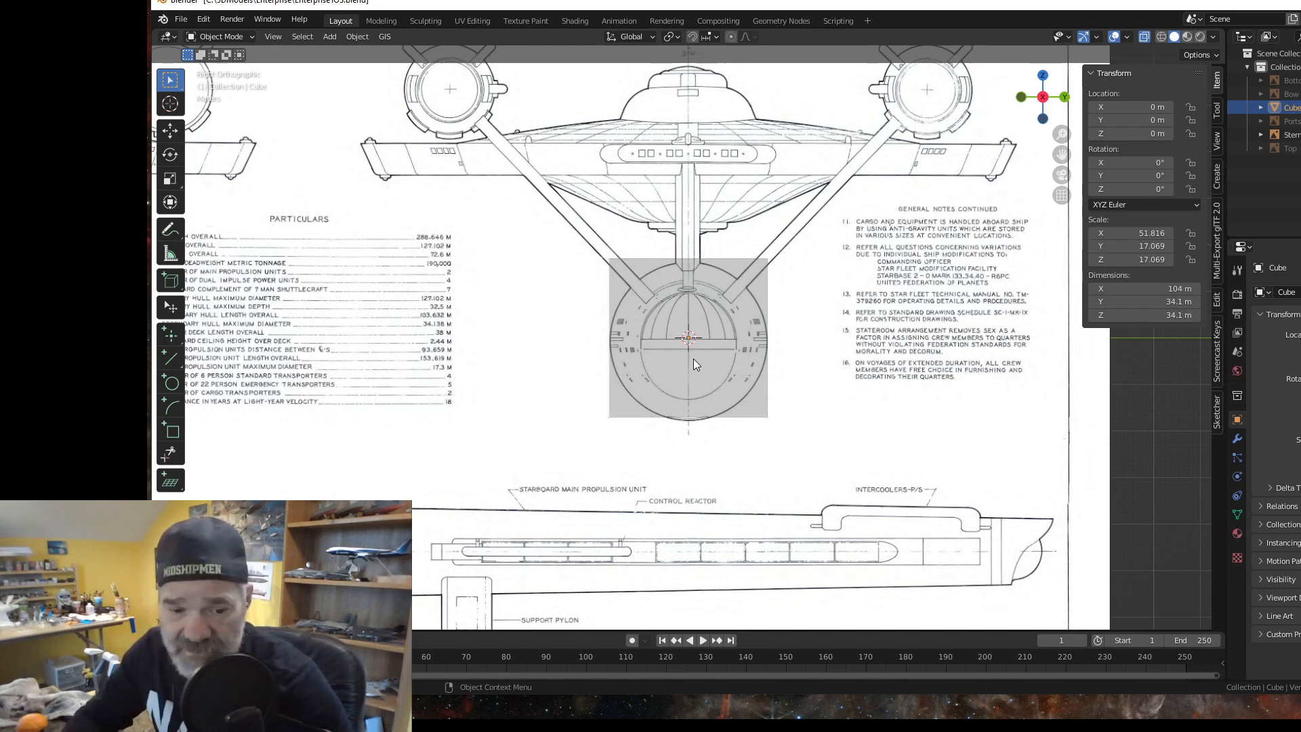
{"action": "key", "text": "g"}
{"action": "key", "text": "z"}
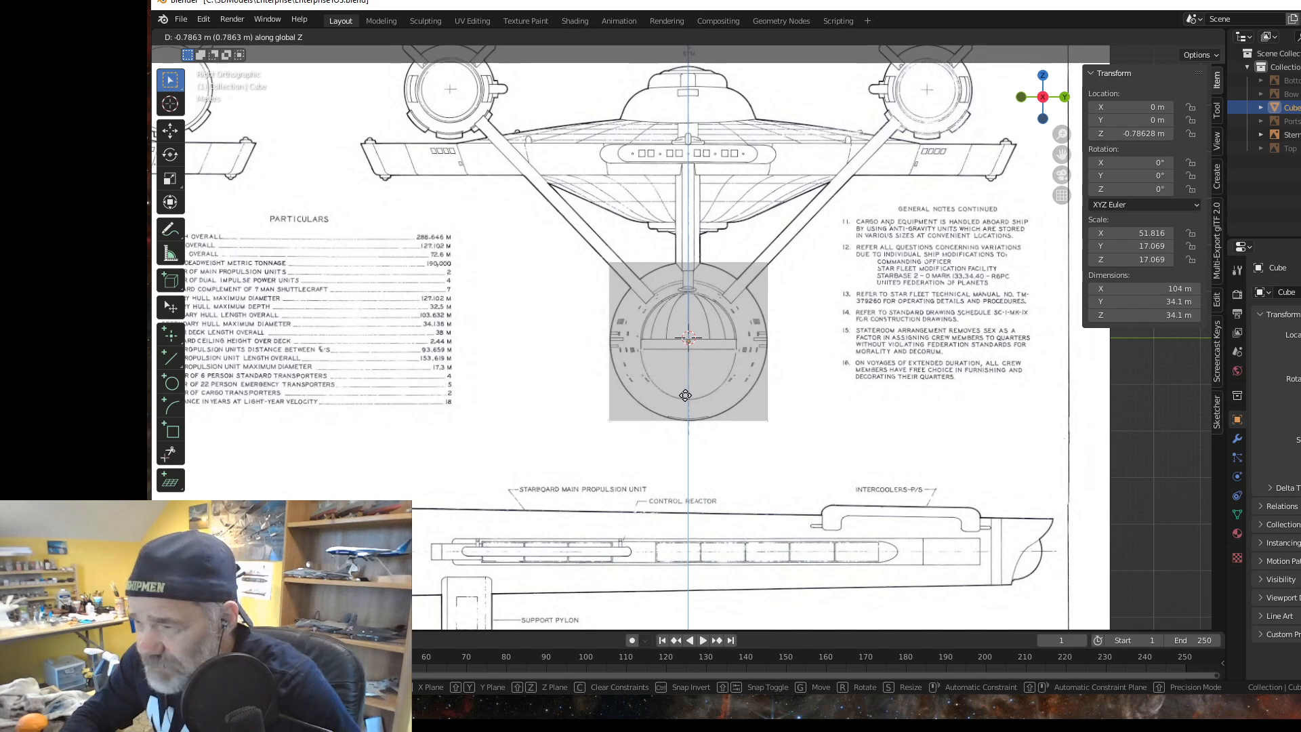
{"action": "left_click", "coordinate": [685, 396], "text": "shift"}
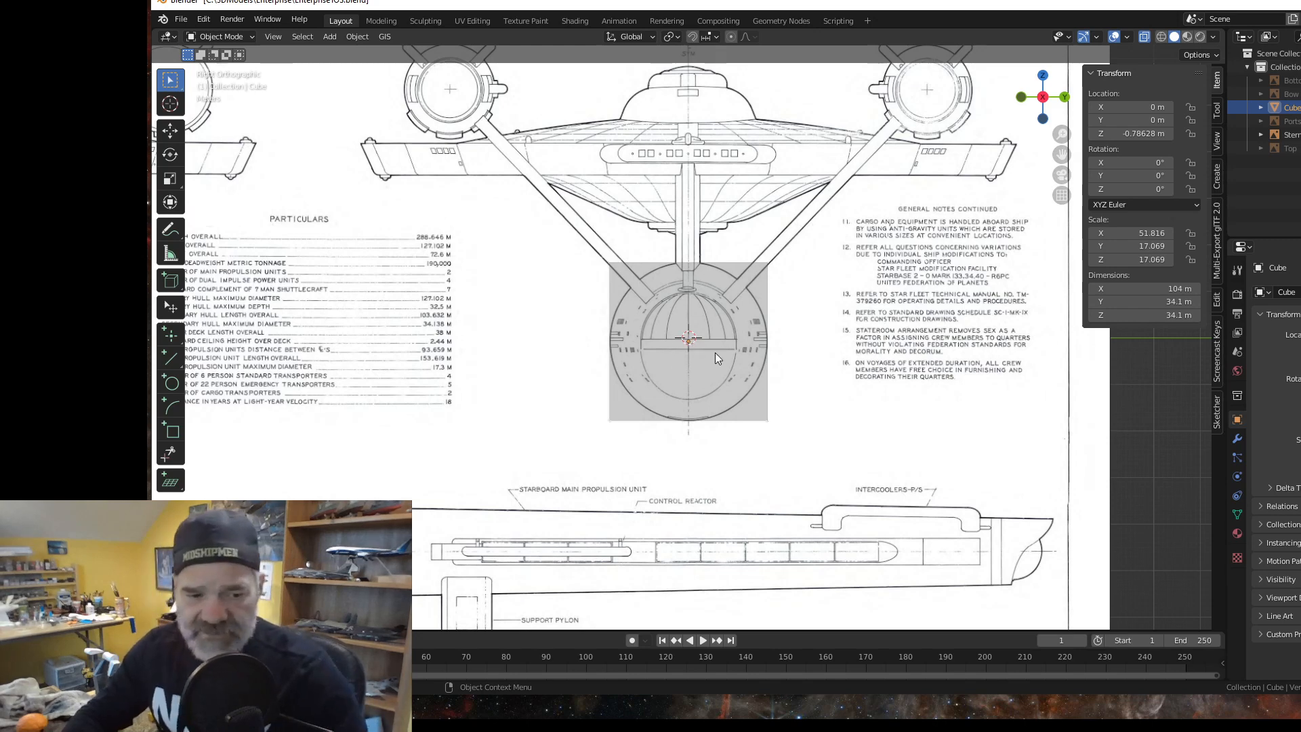
{"action": "key", "text": "shift+s"}
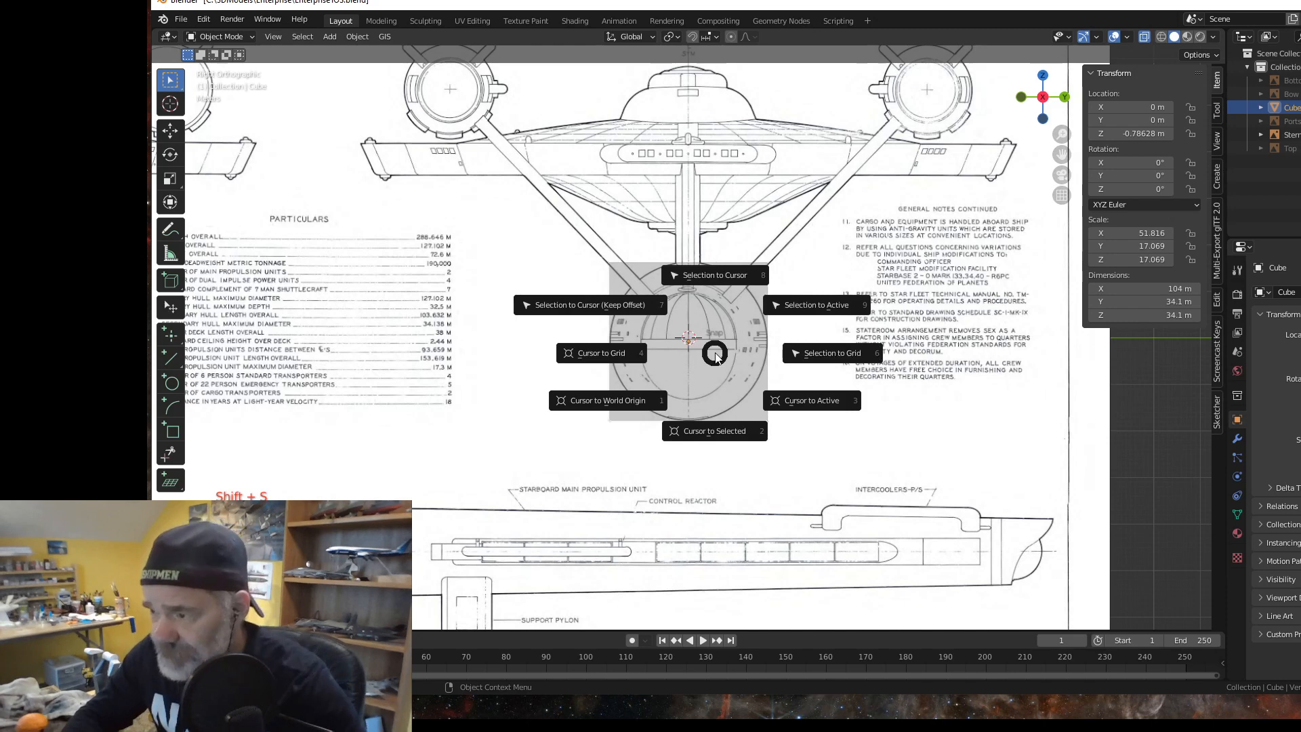
{"action": "left_click", "coordinate": [712, 434]}
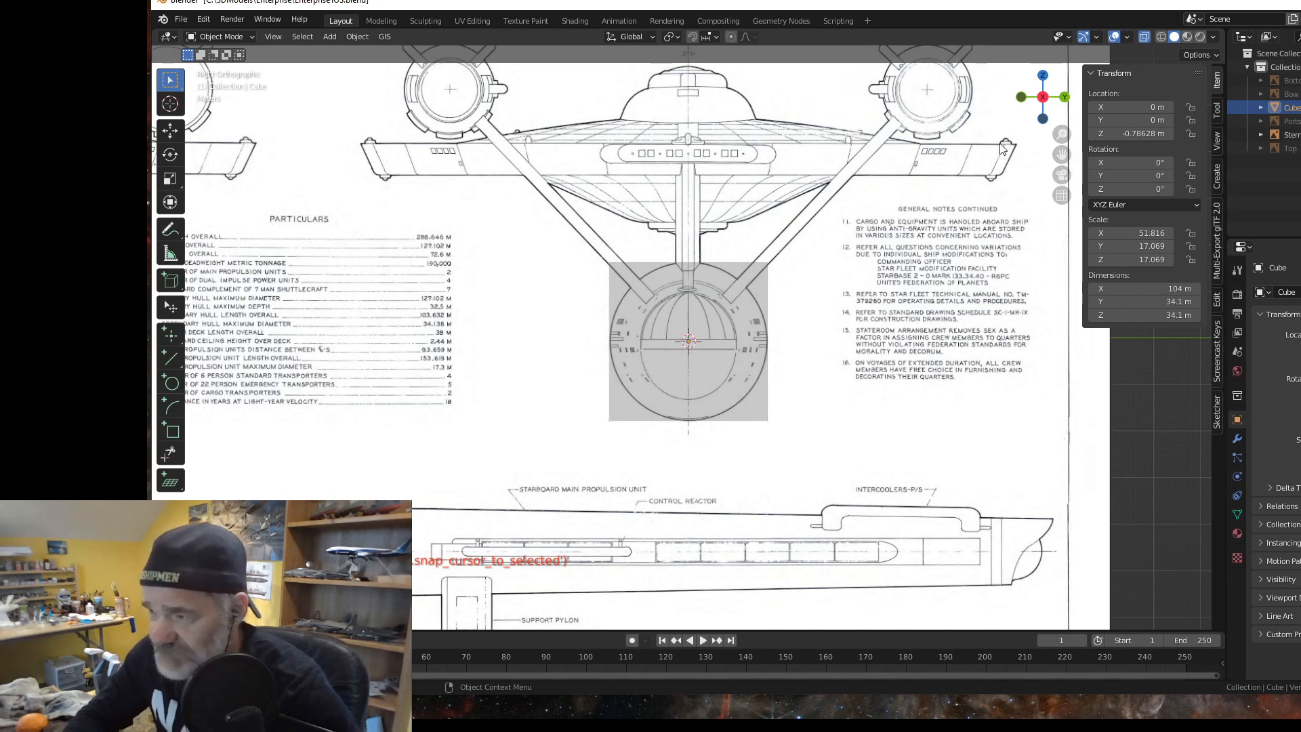
Step: Check the Stern image's hull circle against the cube, and delete the Stern image
{"action": "left_click", "coordinate": [1293, 136]}
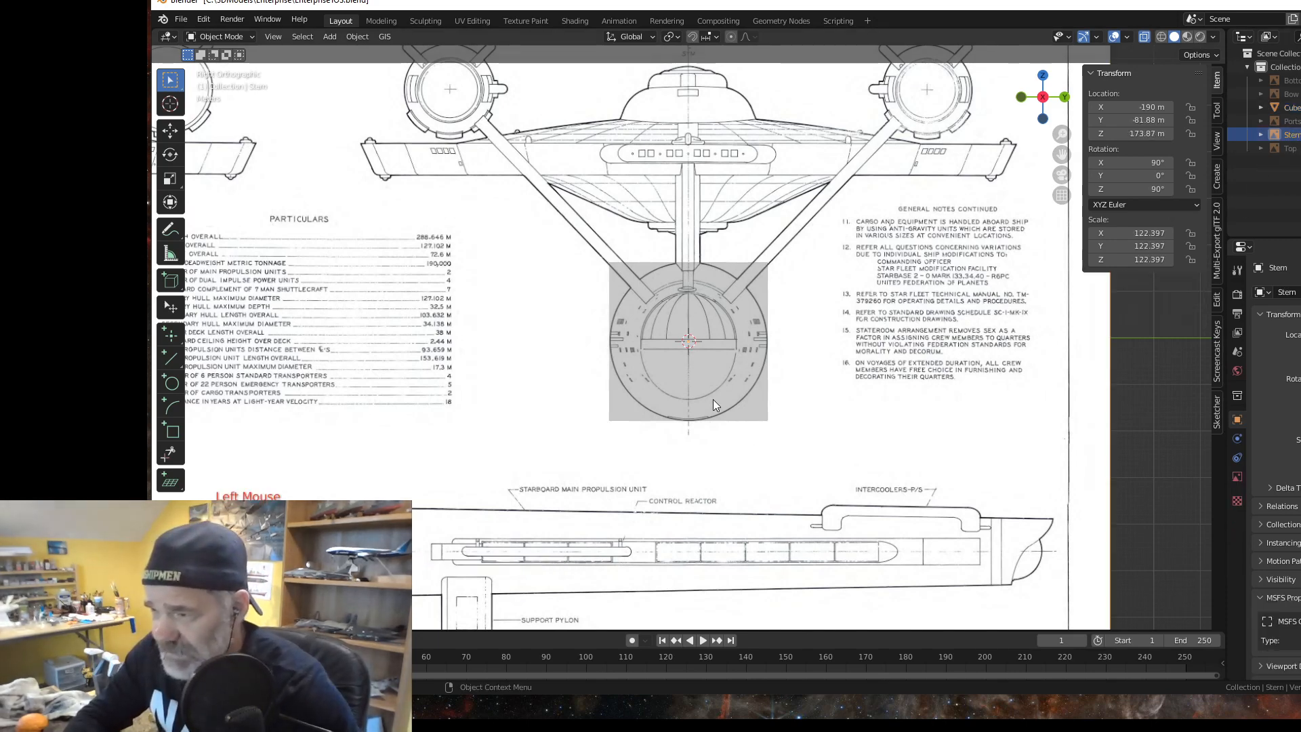
{"action": "scroll", "coordinate": [695, 391], "scroll_direction": "up", "scroll_amount": 5}
{"action": "scroll", "coordinate": [695, 391], "scroll_direction": "down", "scroll_amount": 1}
{"action": "scroll", "coordinate": [696, 392], "scroll_direction": "down", "scroll_amount": 2}
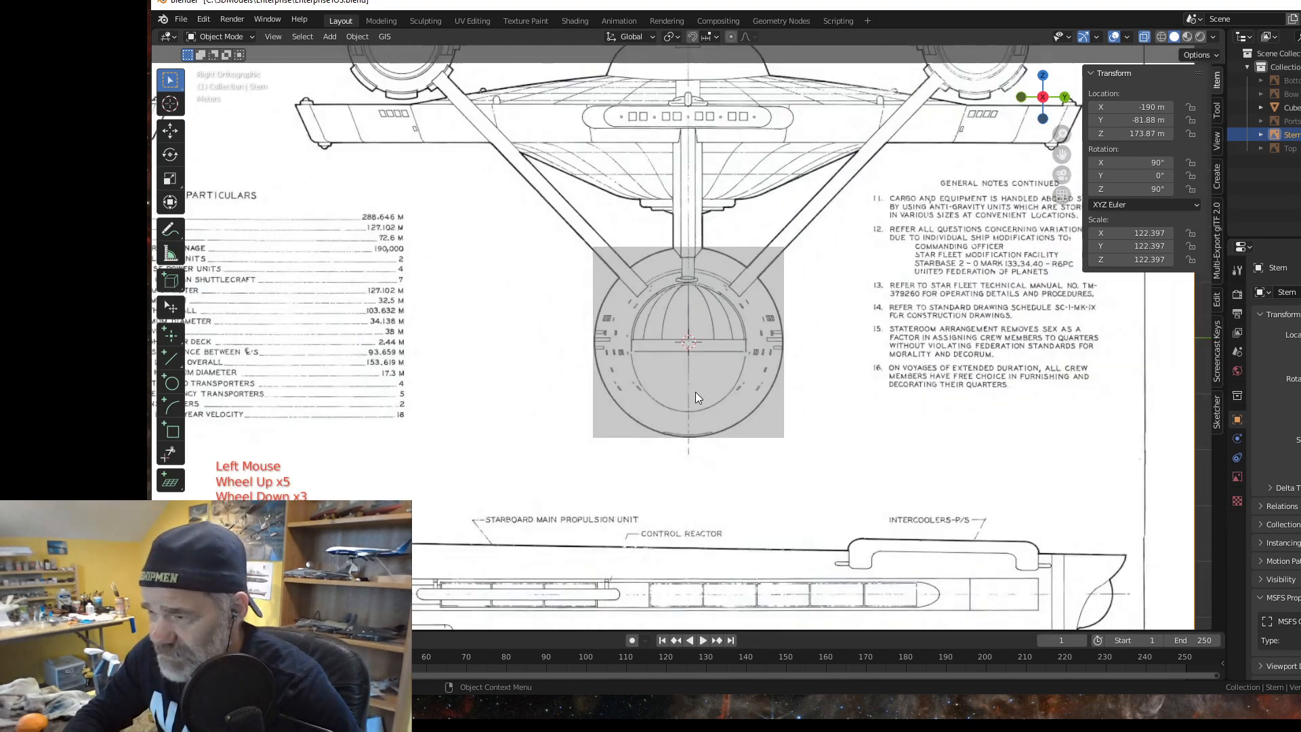
{"action": "scroll", "coordinate": [694, 397], "scroll_direction": "up", "scroll_amount": 2}
{"action": "scroll", "coordinate": [694, 397], "scroll_direction": "up", "scroll_amount": 2}
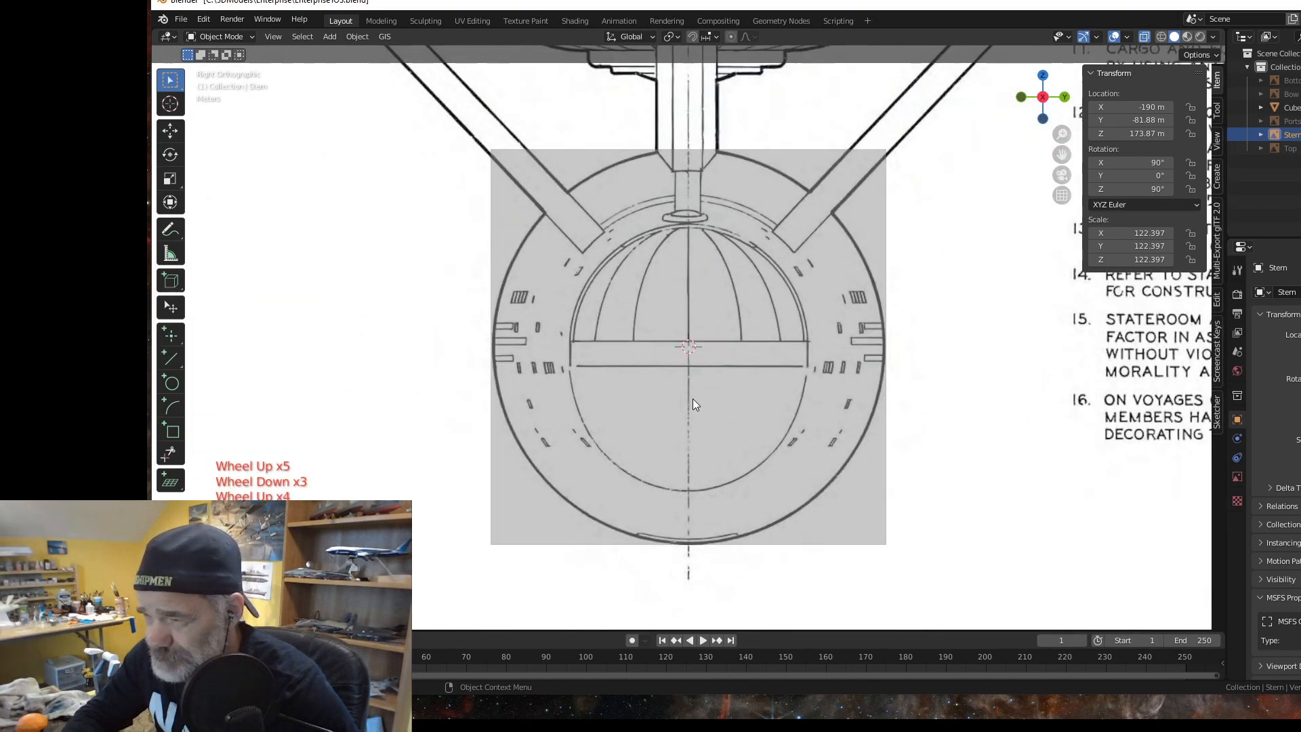
{"action": "scroll", "coordinate": [694, 404], "scroll_direction": "down", "scroll_amount": 7}
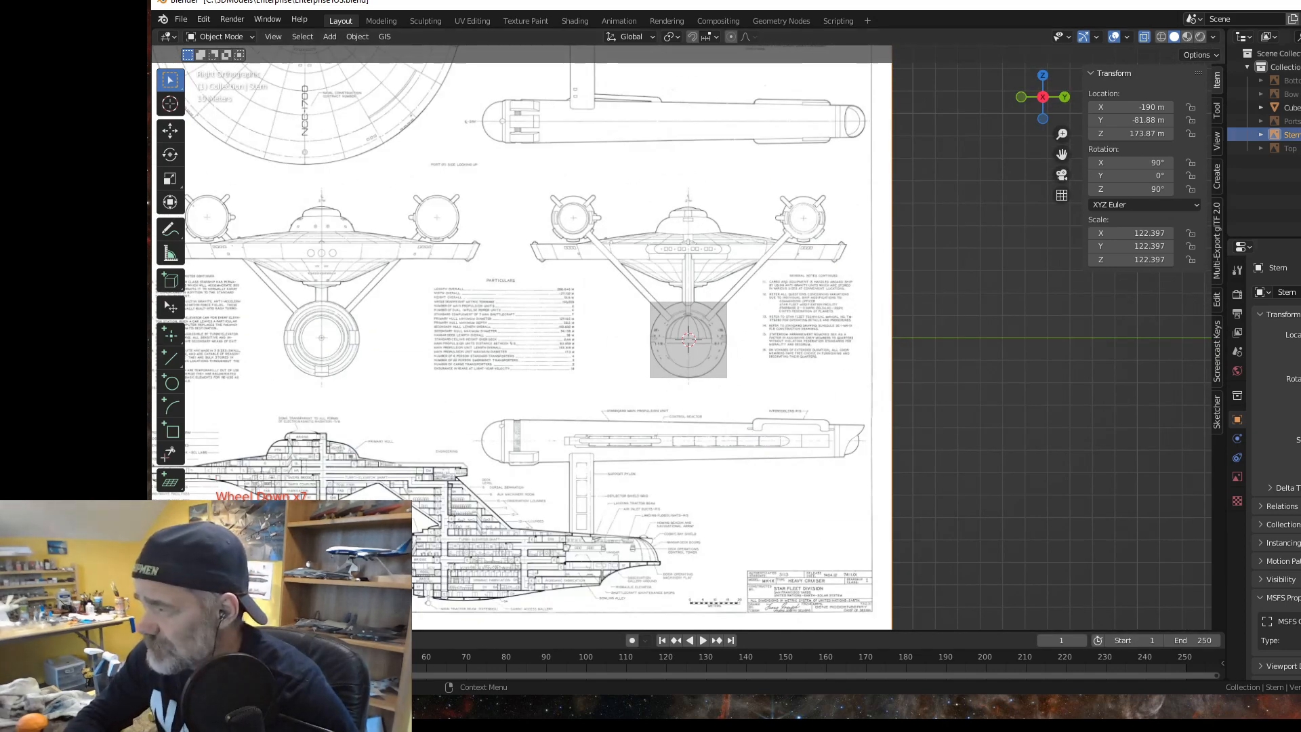
{"action": "left_click", "coordinate": [1290, 135]}
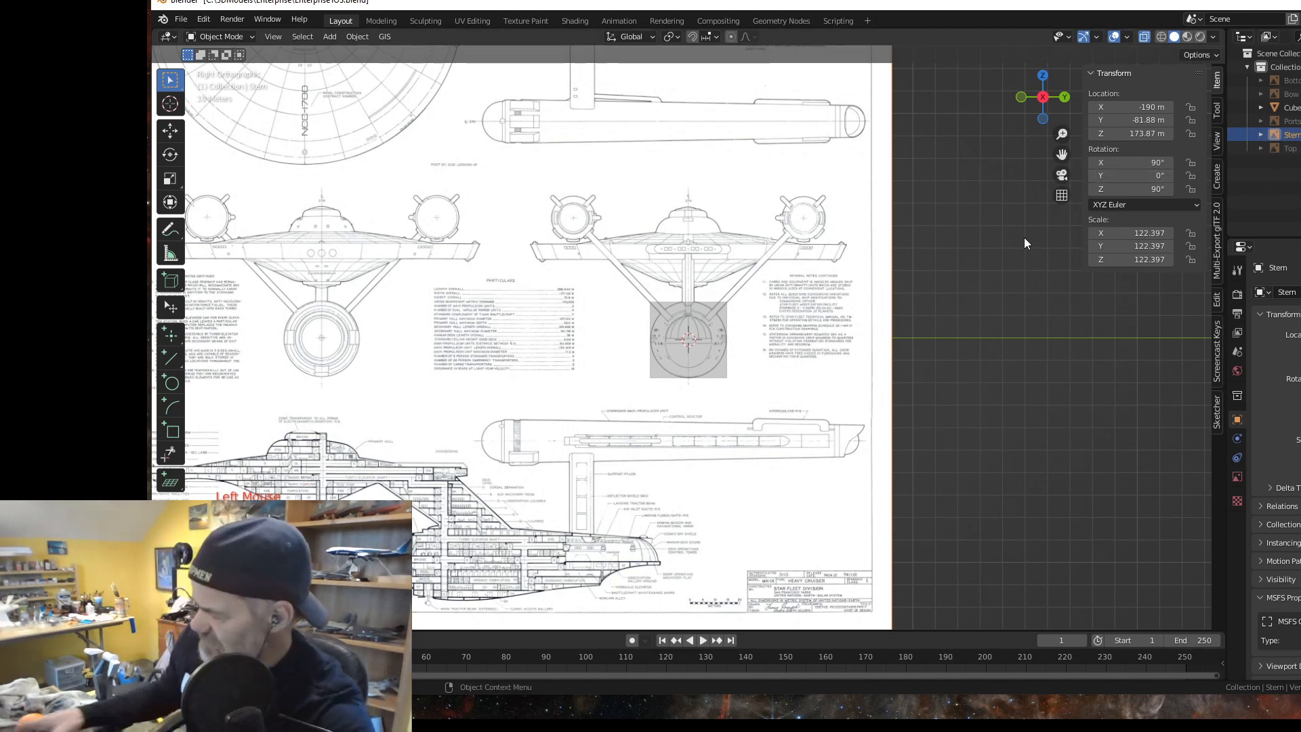
{"action": "key", "text": "Delete"}
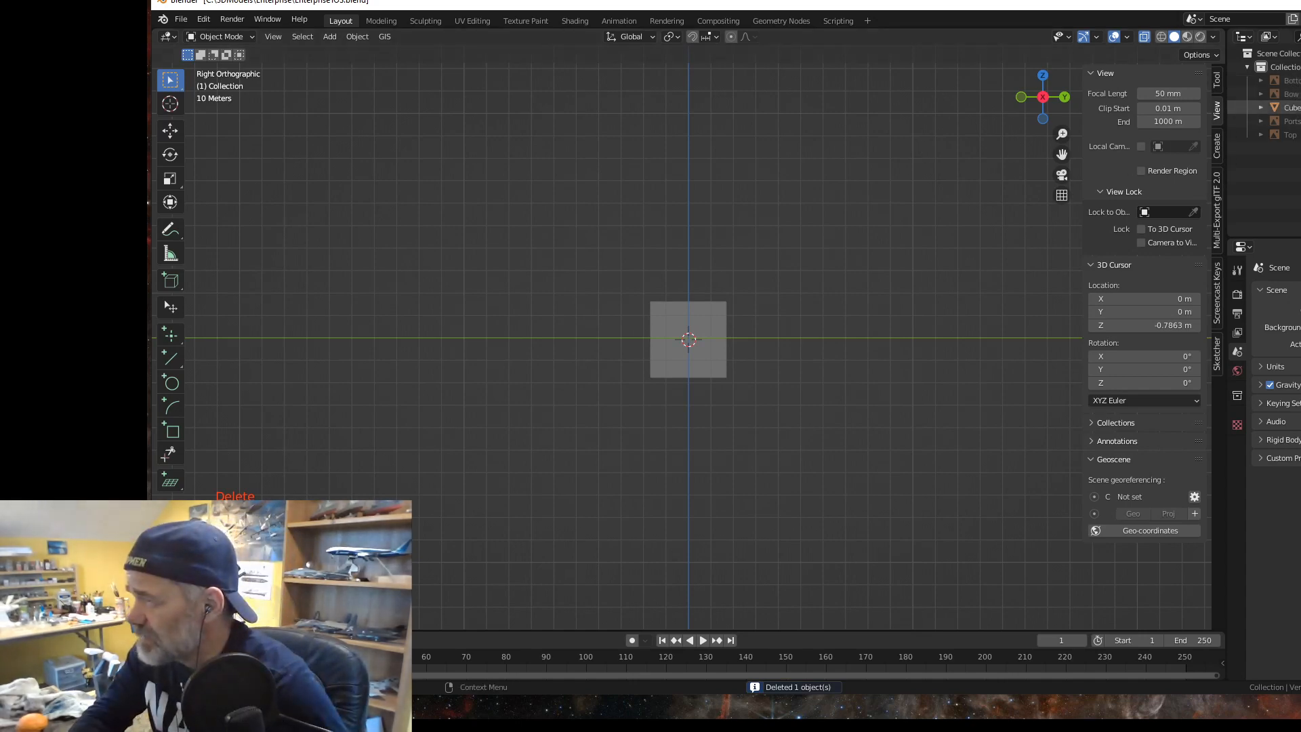
Step: Unhide the Bow image and try to move it down along Z to match the lowered cube
{"action": "double_click", "coordinate": [1290, 94]}
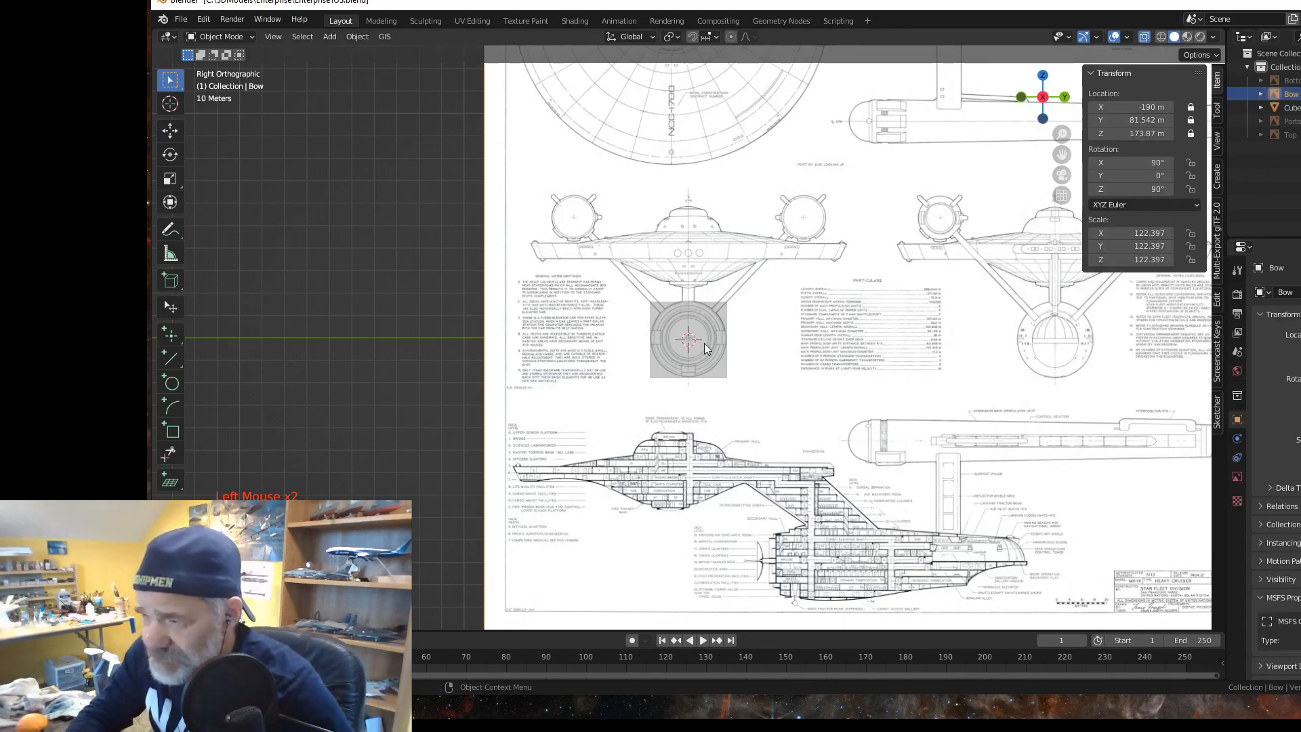
{"action": "scroll", "coordinate": [704, 348], "scroll_direction": "up", "scroll_amount": 8}
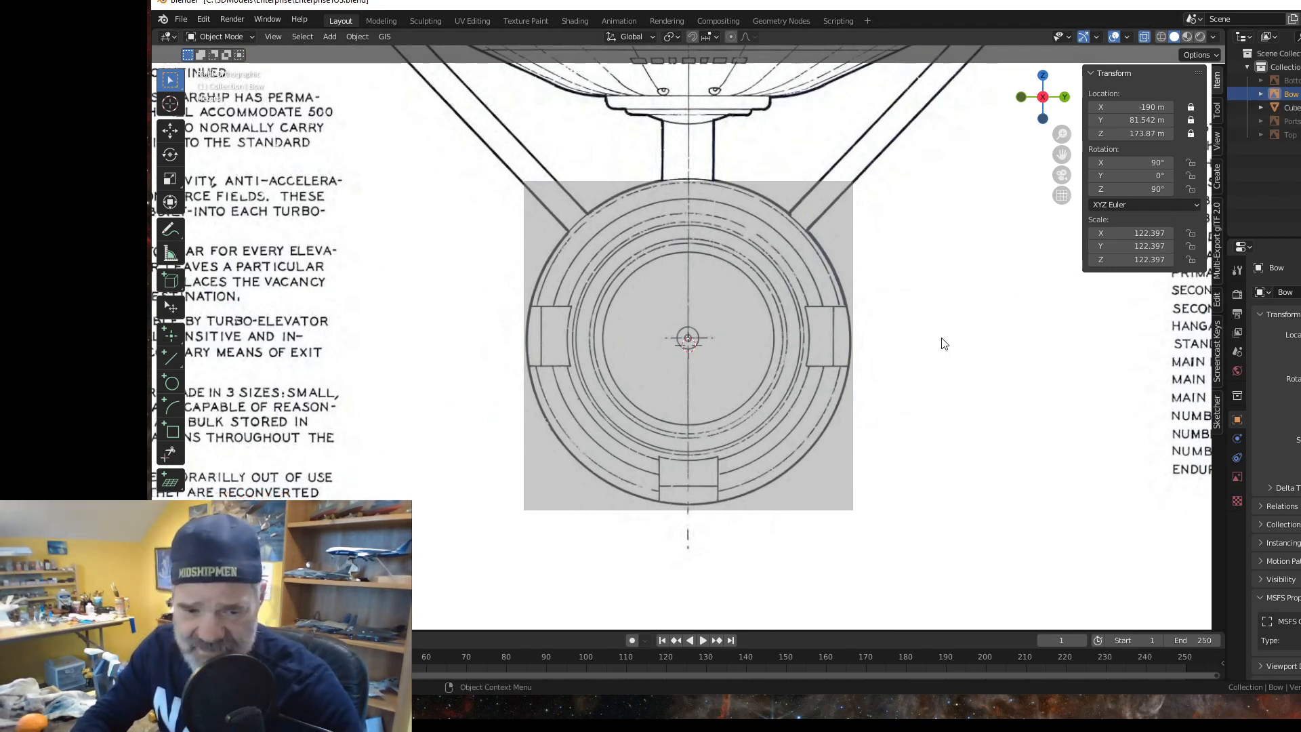
{"action": "key", "text": "g"}
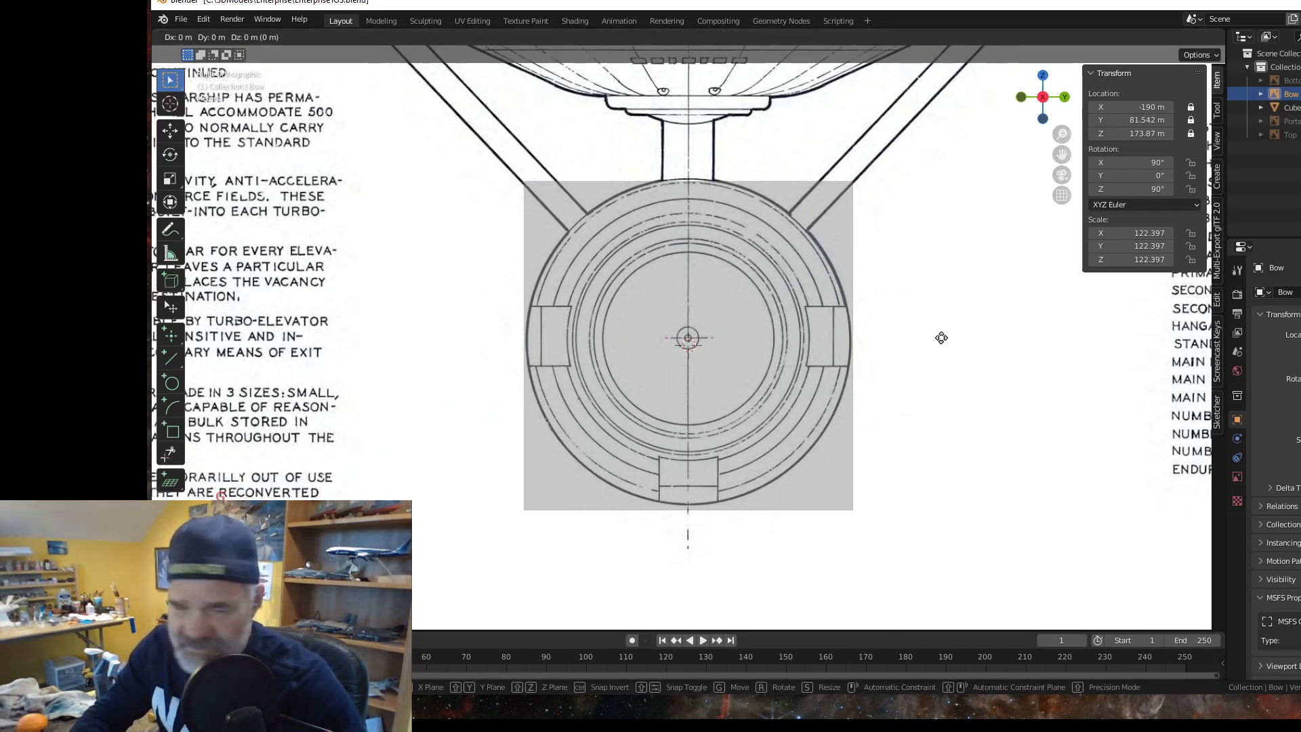
{"action": "key", "text": "z"}
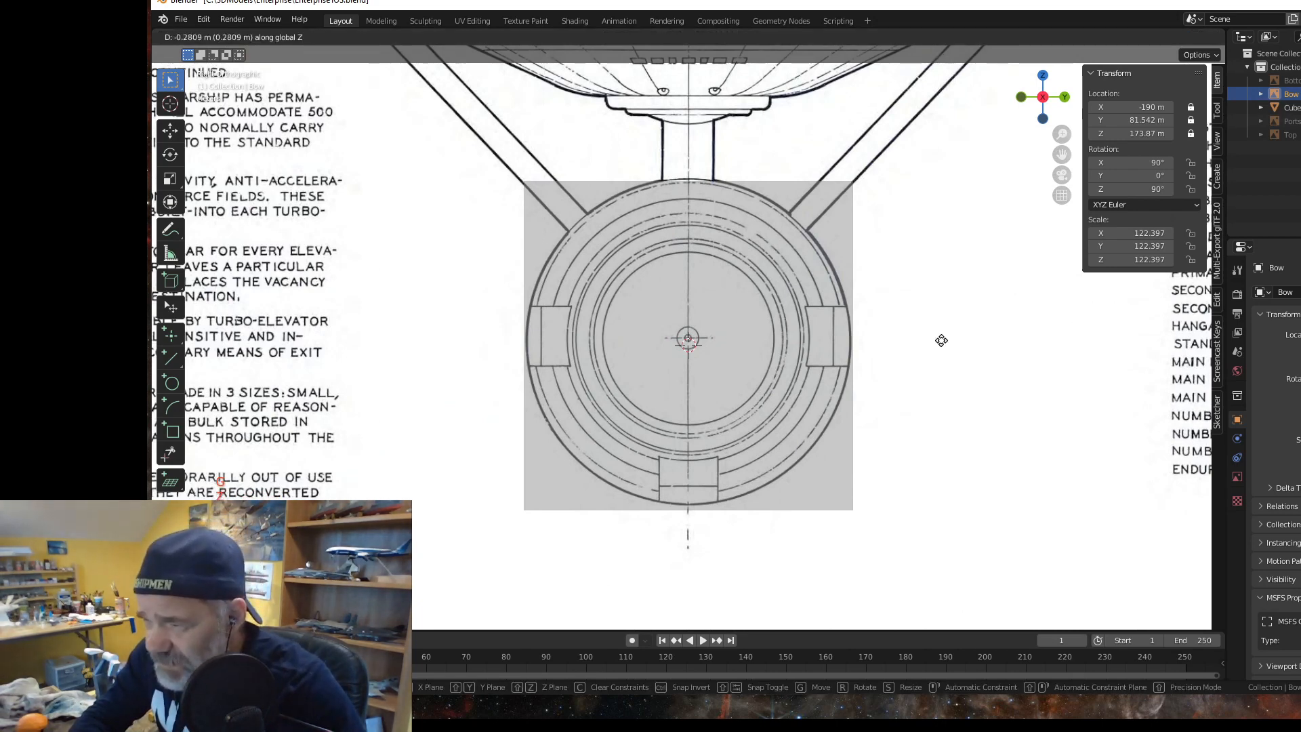
{"action": "left_click", "coordinate": [908, 320]}
{"action": "left_click", "coordinate": [1293, 96]}
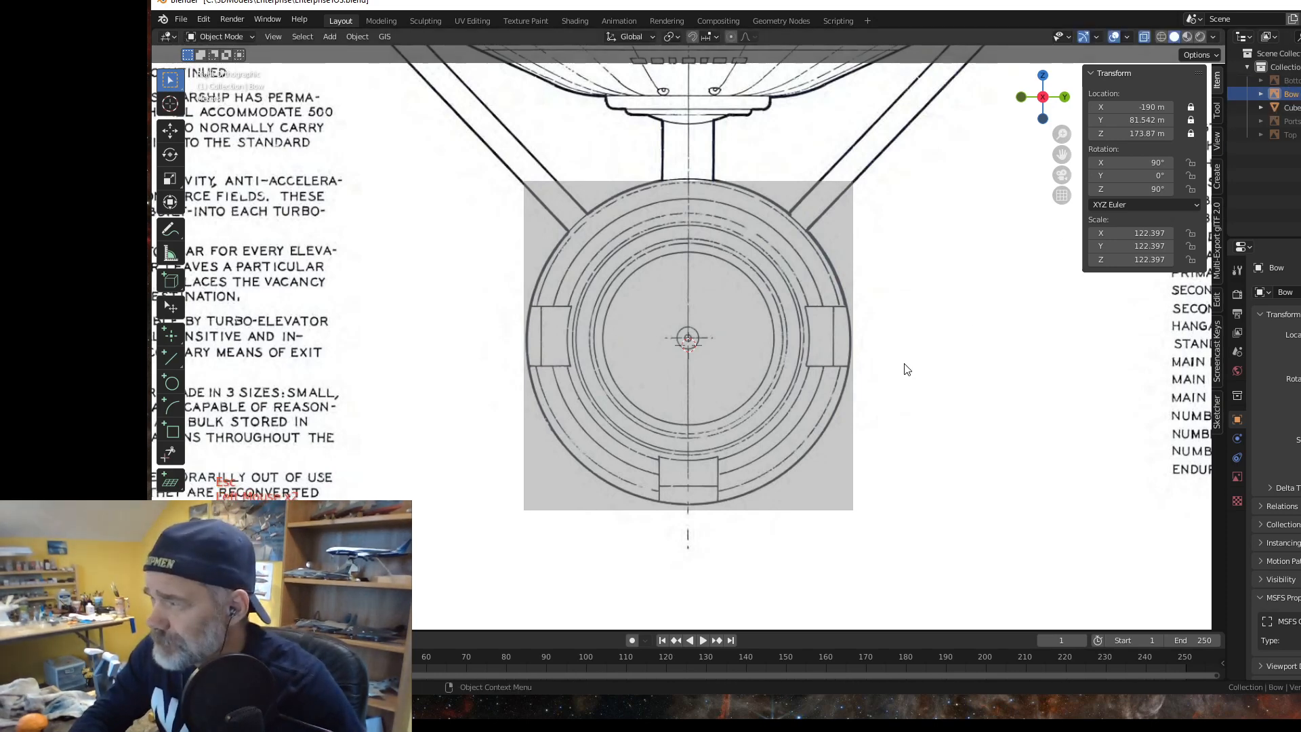
Step: Unlock the Bow image's location and move it down along Z by about 0.78 m to centre the hull circle on the cube
{"action": "key", "text": "g"}
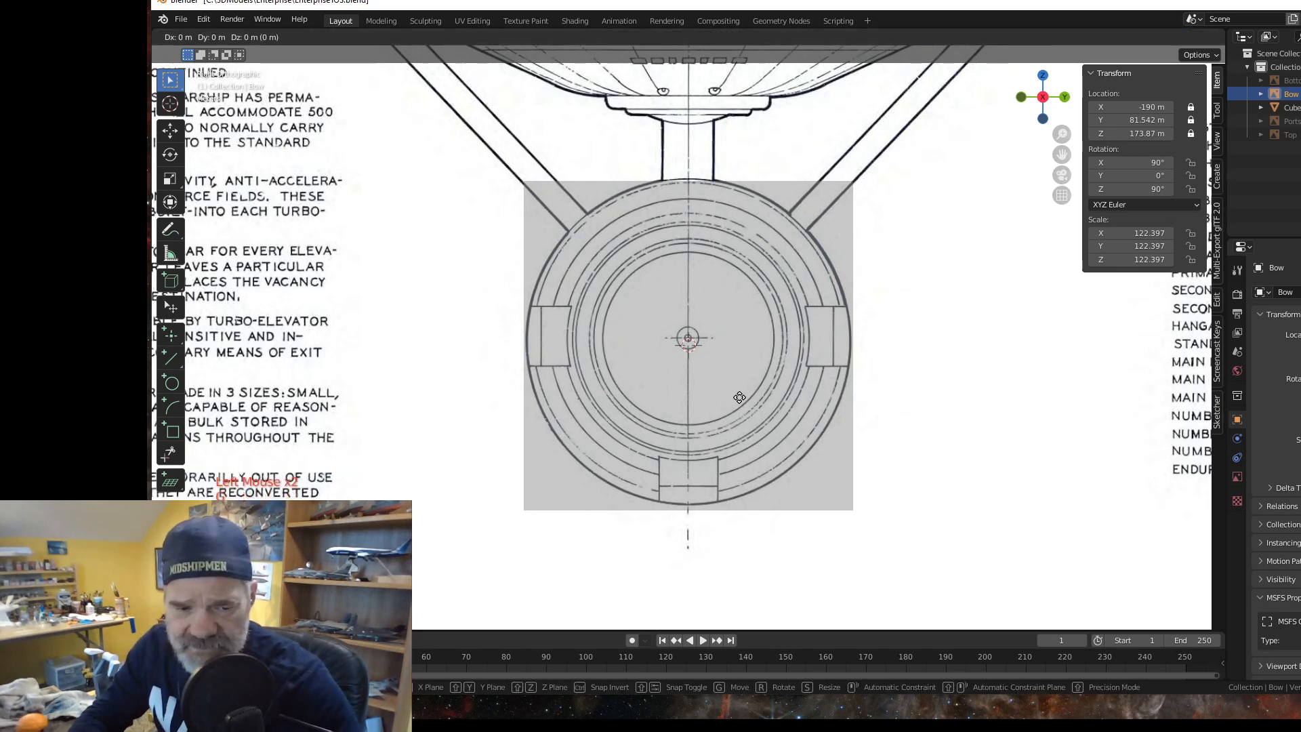
{"action": "key", "text": "Escape"}
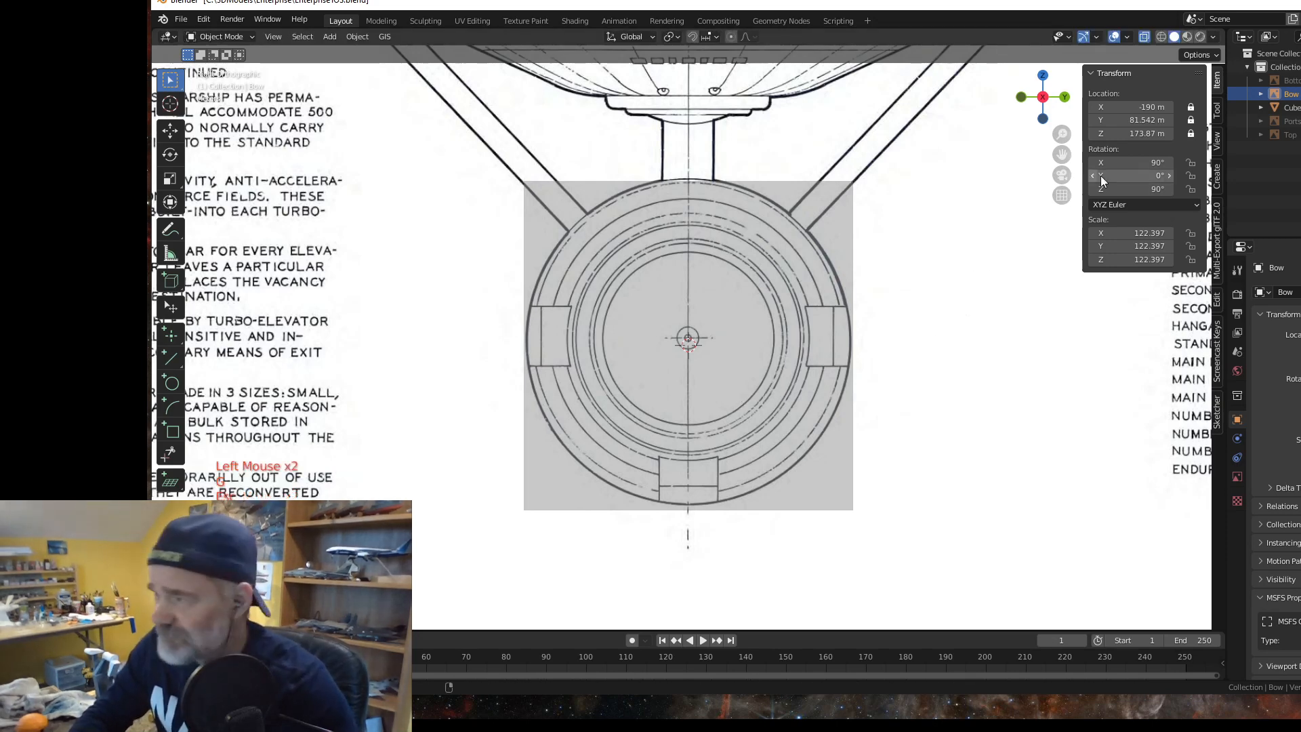
{"action": "left_click", "coordinate": [1191, 134]}
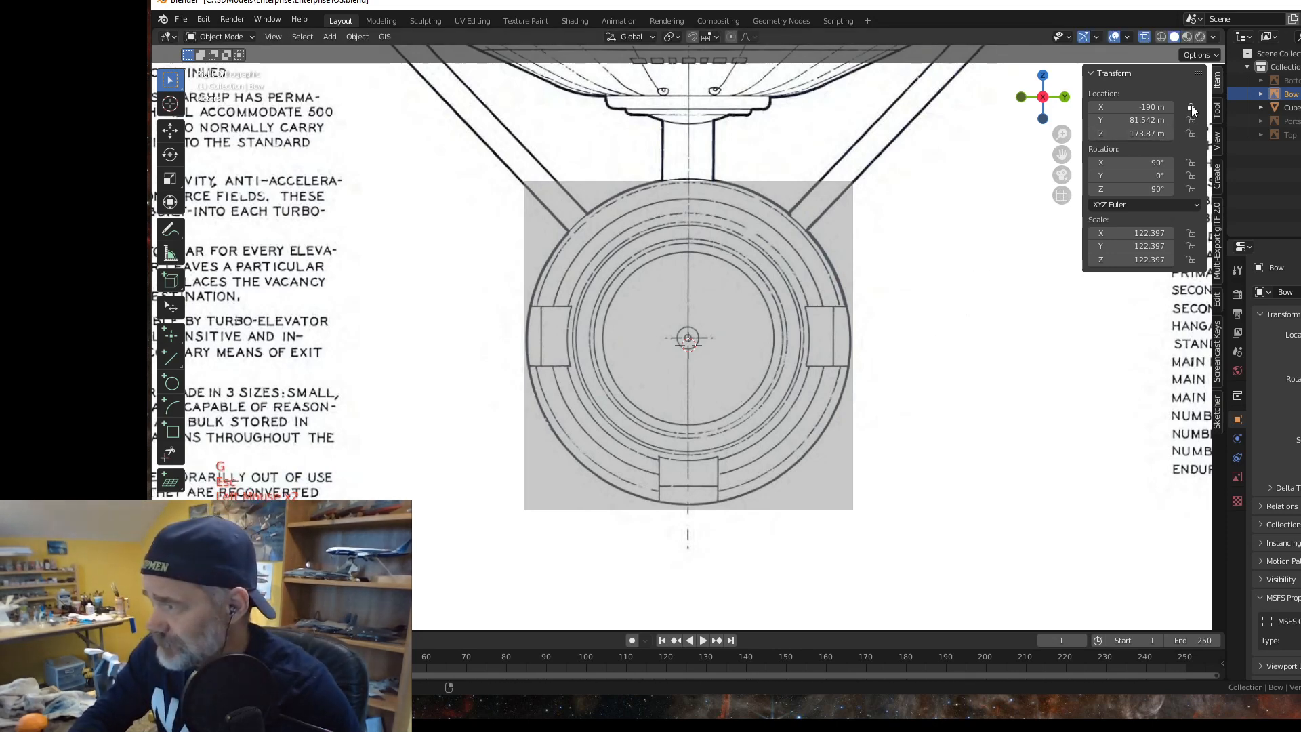
{"action": "left_click", "coordinate": [1191, 107]}
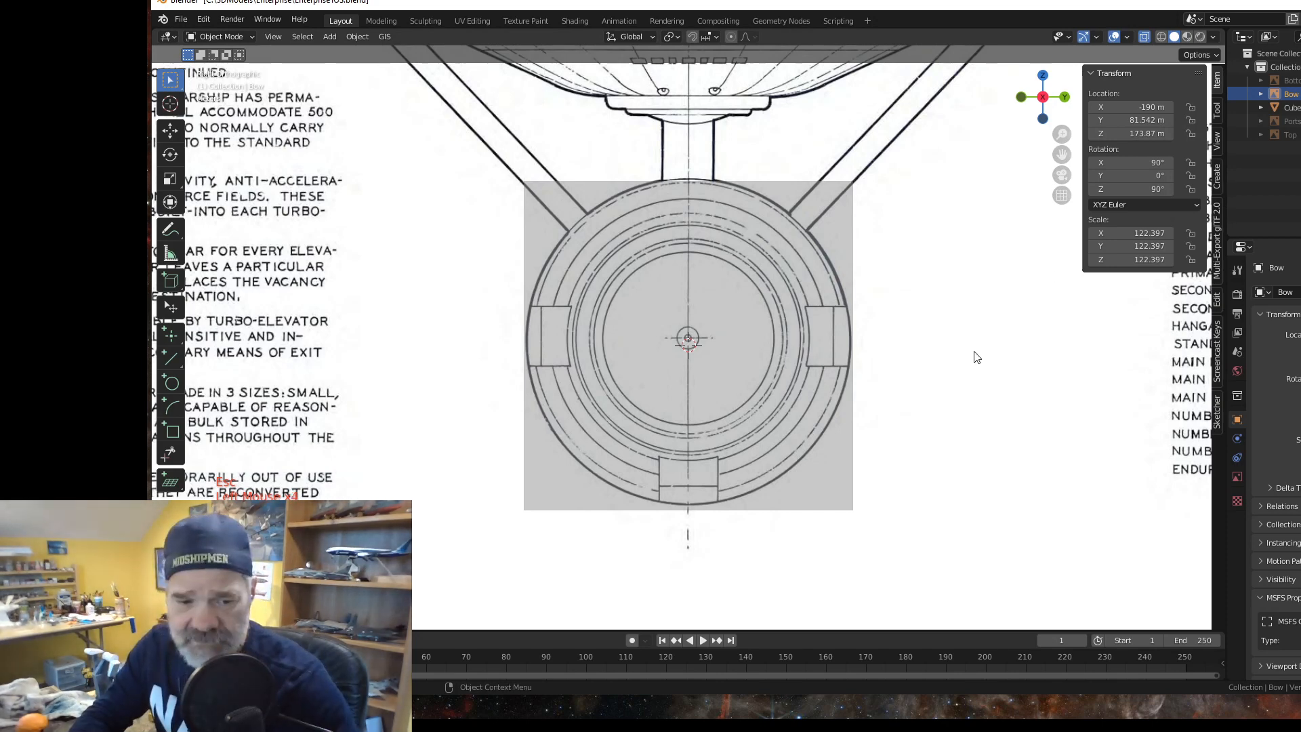
{"action": "key", "text": "g"}
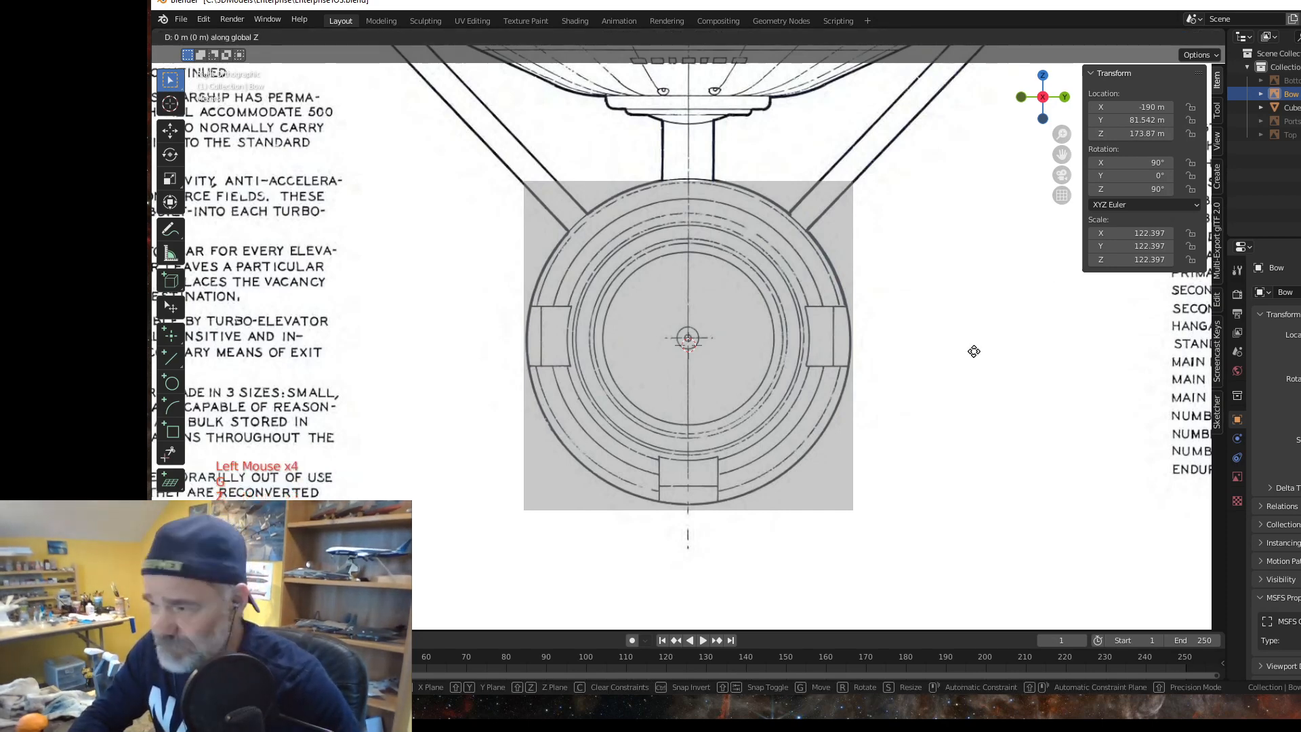
{"action": "key", "text": "z"}
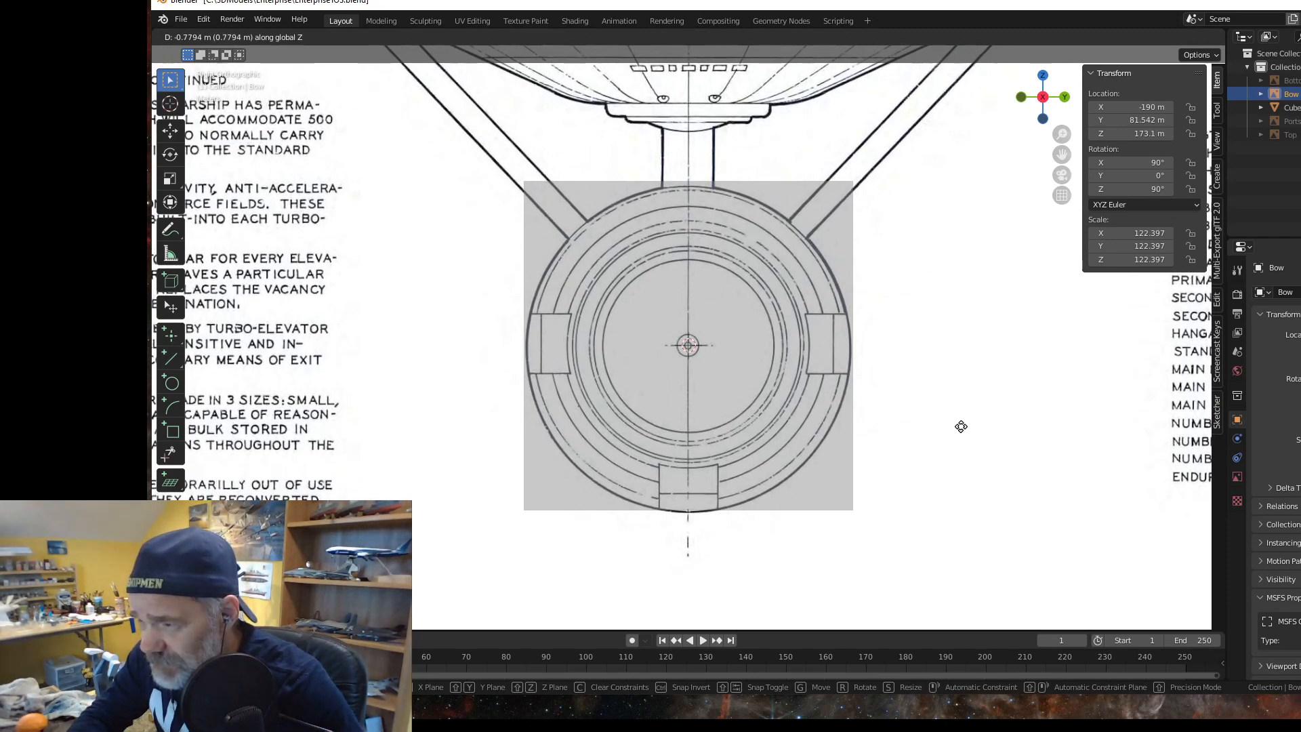
{"action": "left_click", "coordinate": [963, 425], "text": "shift"}
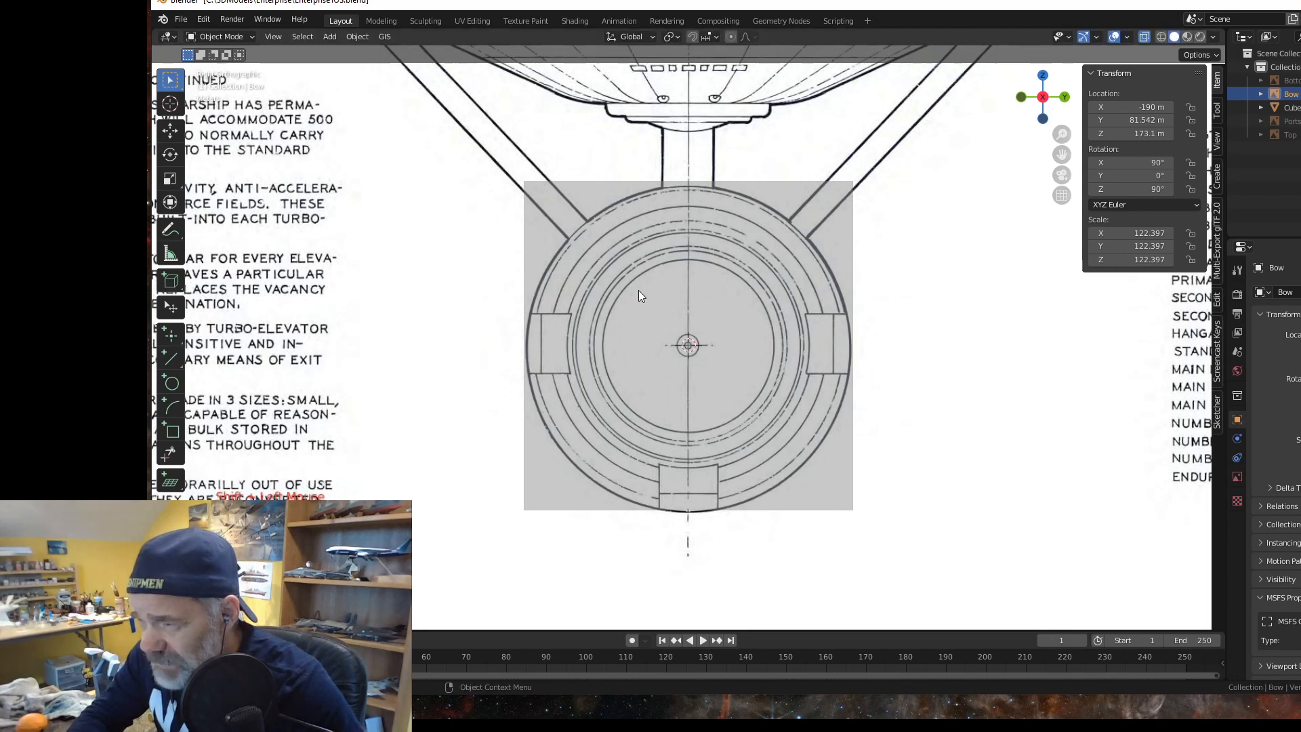
Step: Fine-tune the Bow image along Z to about 173.08 m, aligning the hull's centre mark with the 3D cursor
{"action": "scroll", "coordinate": [675, 328], "scroll_direction": "up", "scroll_amount": 5}
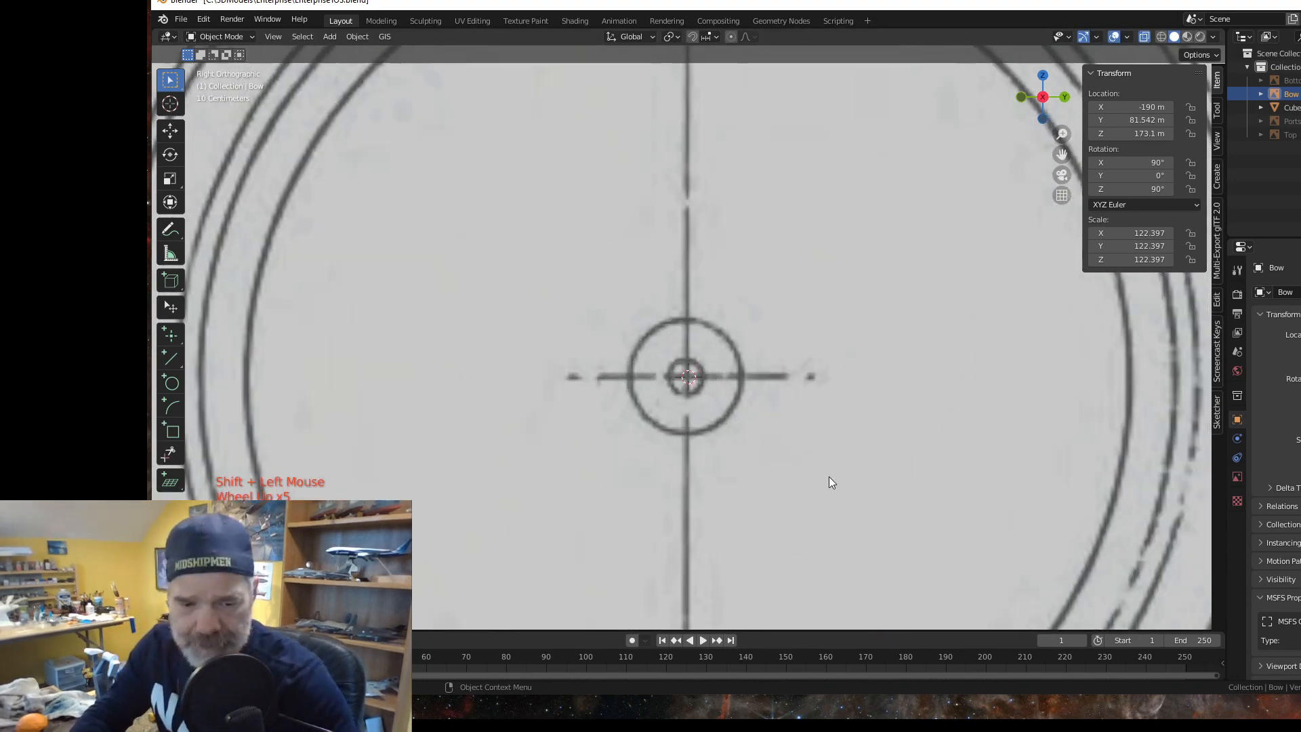
{"action": "key", "text": "g"}
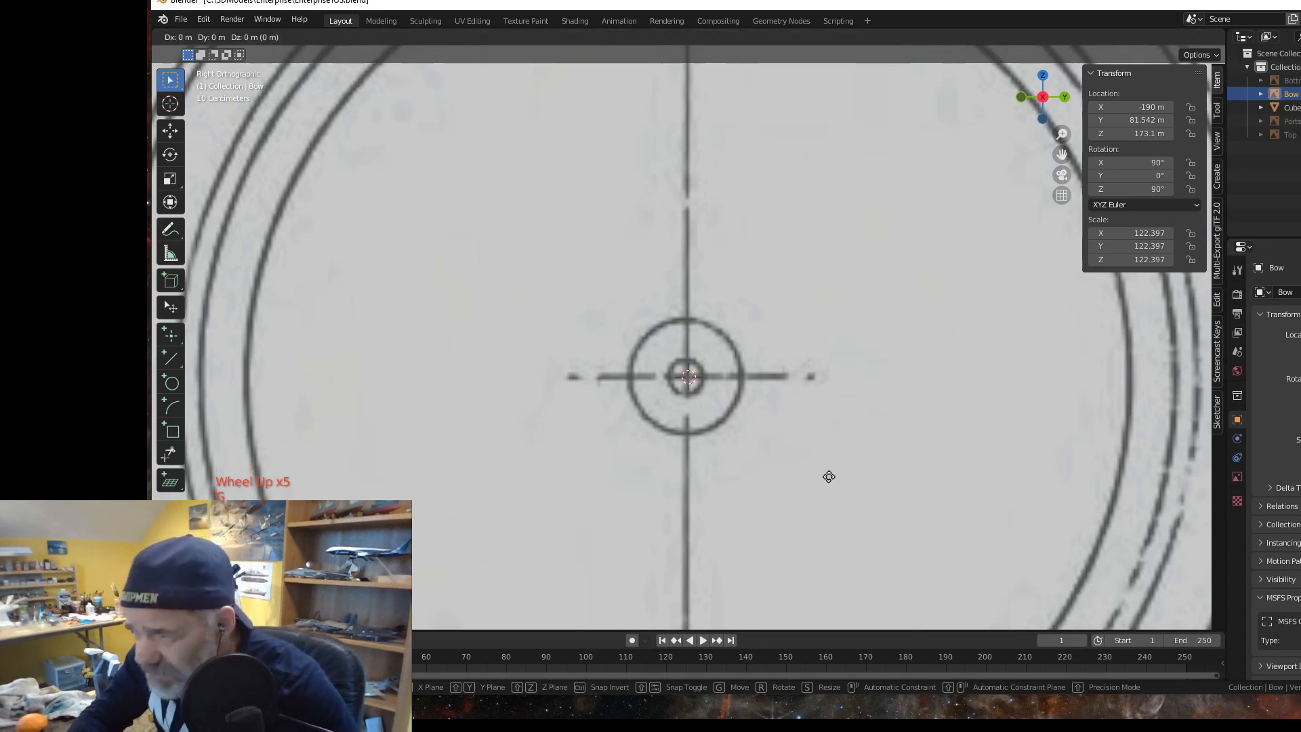
{"action": "key", "text": "z"}
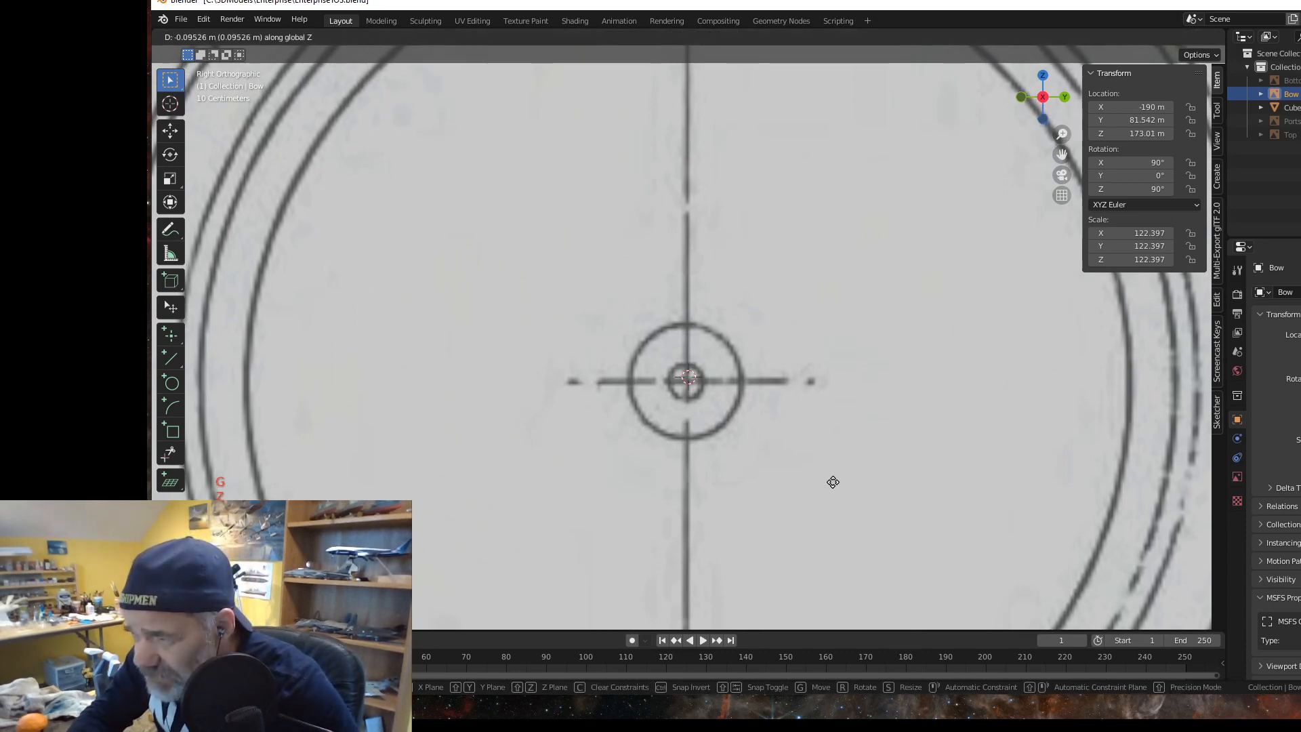
{"action": "left_click", "coordinate": [831, 438], "text": "shift"}
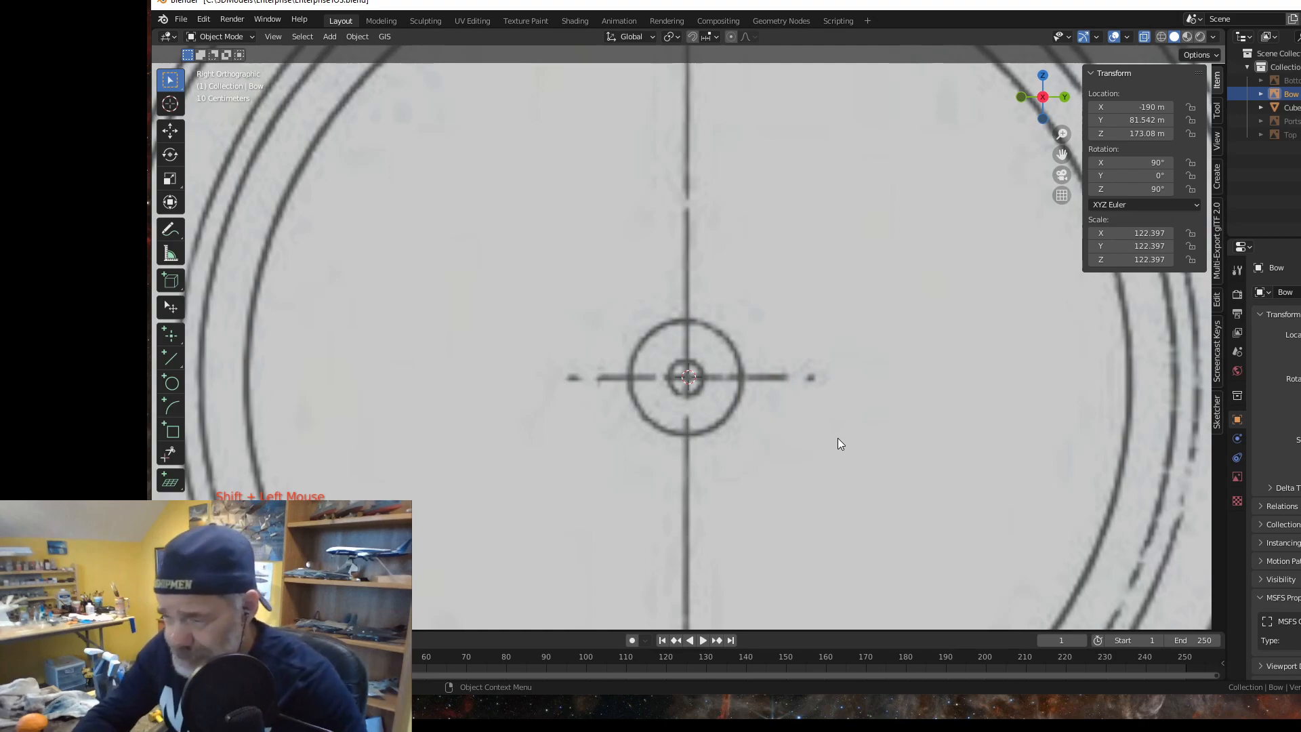
Step: Duplicate the Bow image in place and rename the copy Stern
{"action": "scroll", "coordinate": [839, 440], "scroll_direction": "down", "scroll_amount": 7}
{"action": "scroll", "coordinate": [838, 444], "scroll_direction": "down", "scroll_amount": 3}
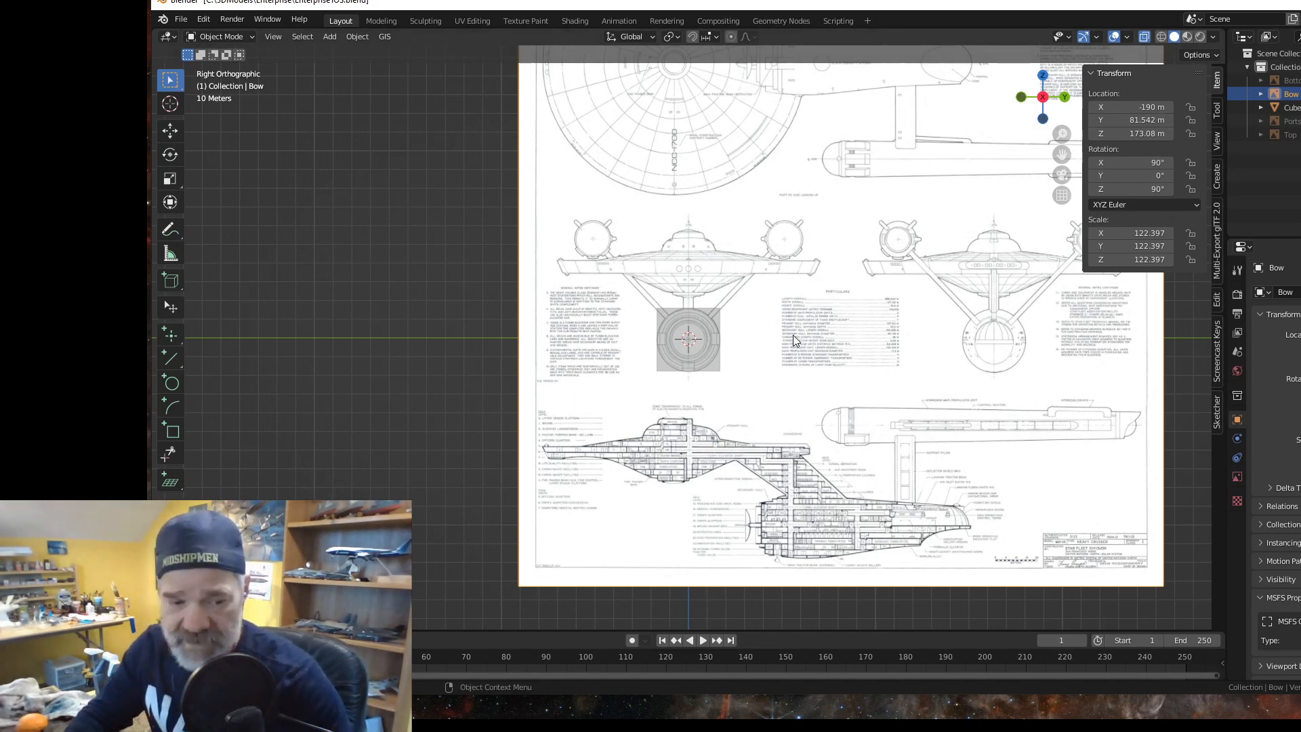
{"action": "key", "text": "shift+d"}
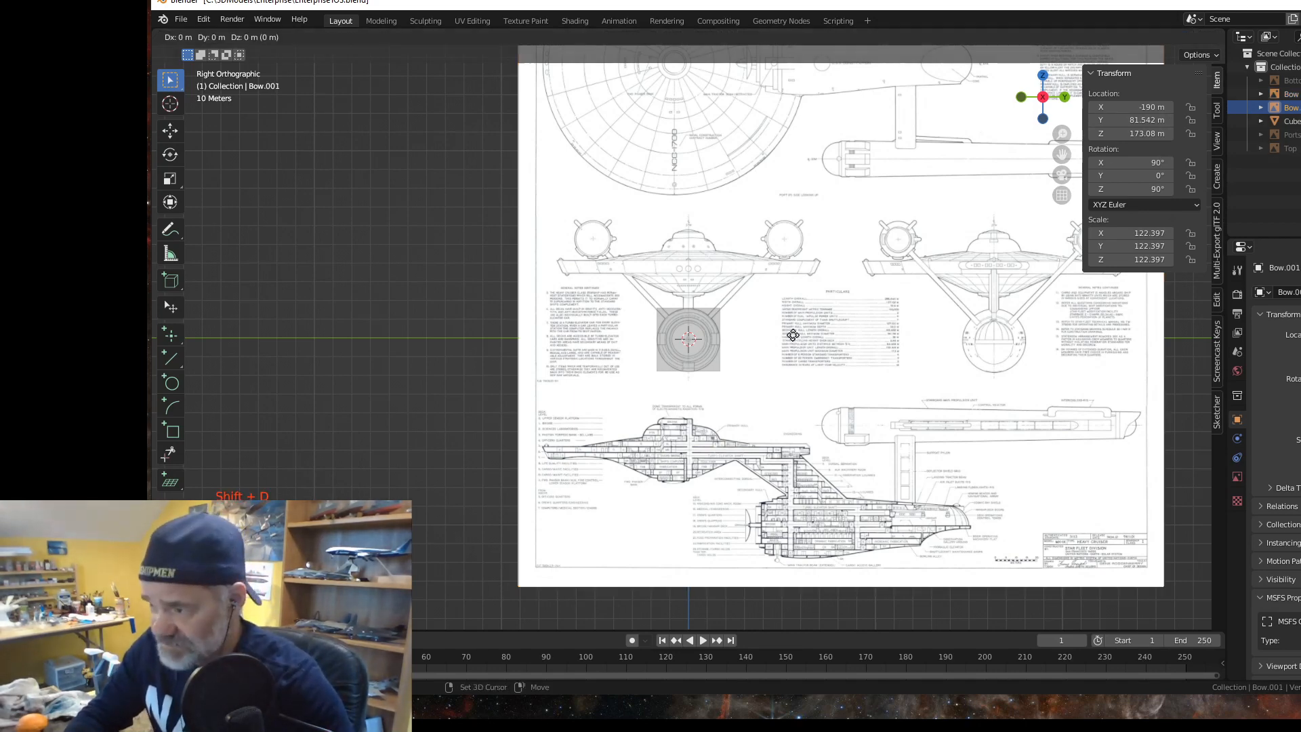
{"action": "key", "text": "Escape"}
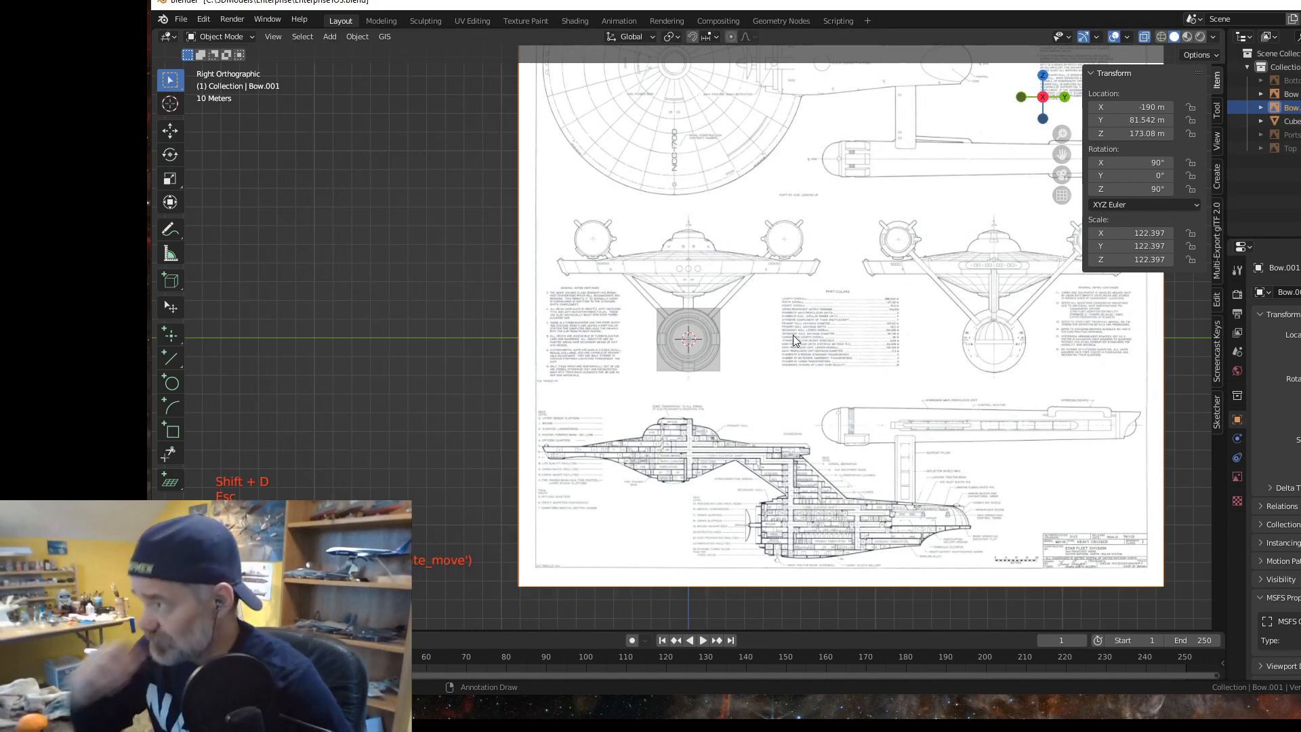
{"action": "double_click", "coordinate": [1290, 108]}
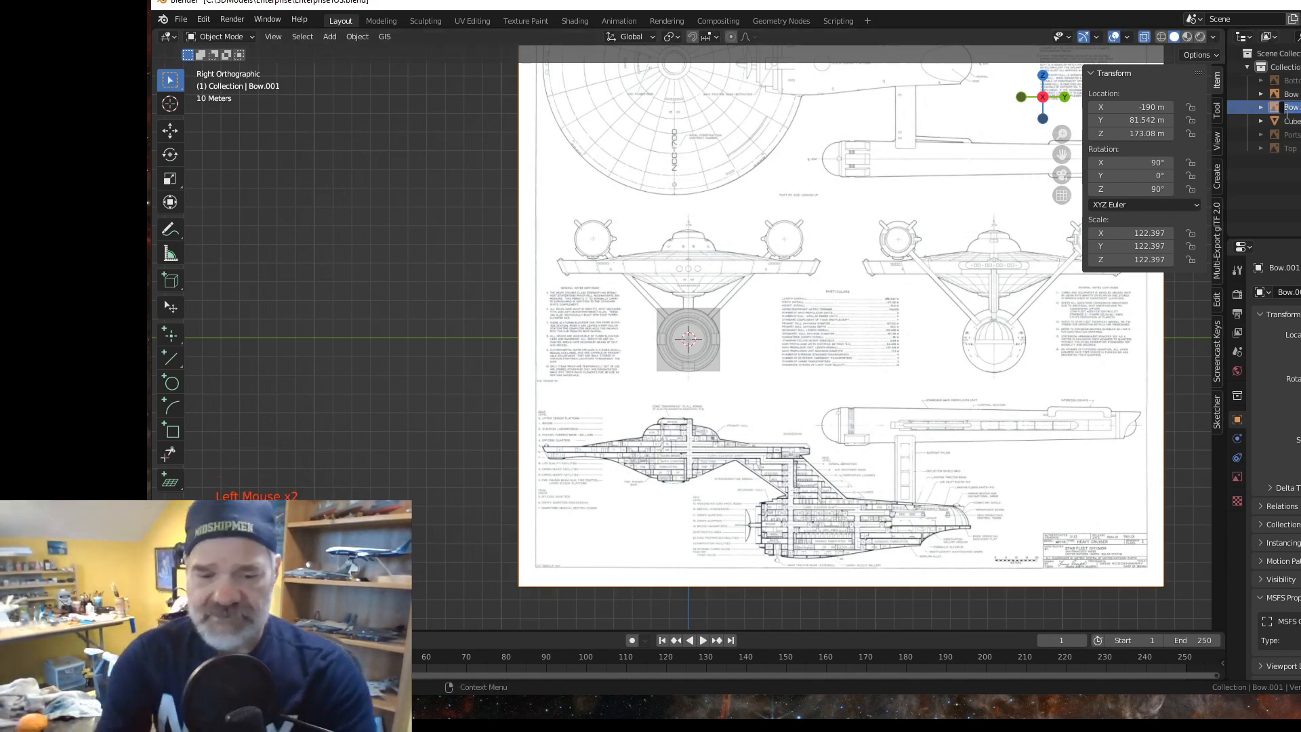
{"action": "type", "text": "Stern"}
{"action": "key", "text": "Return"}
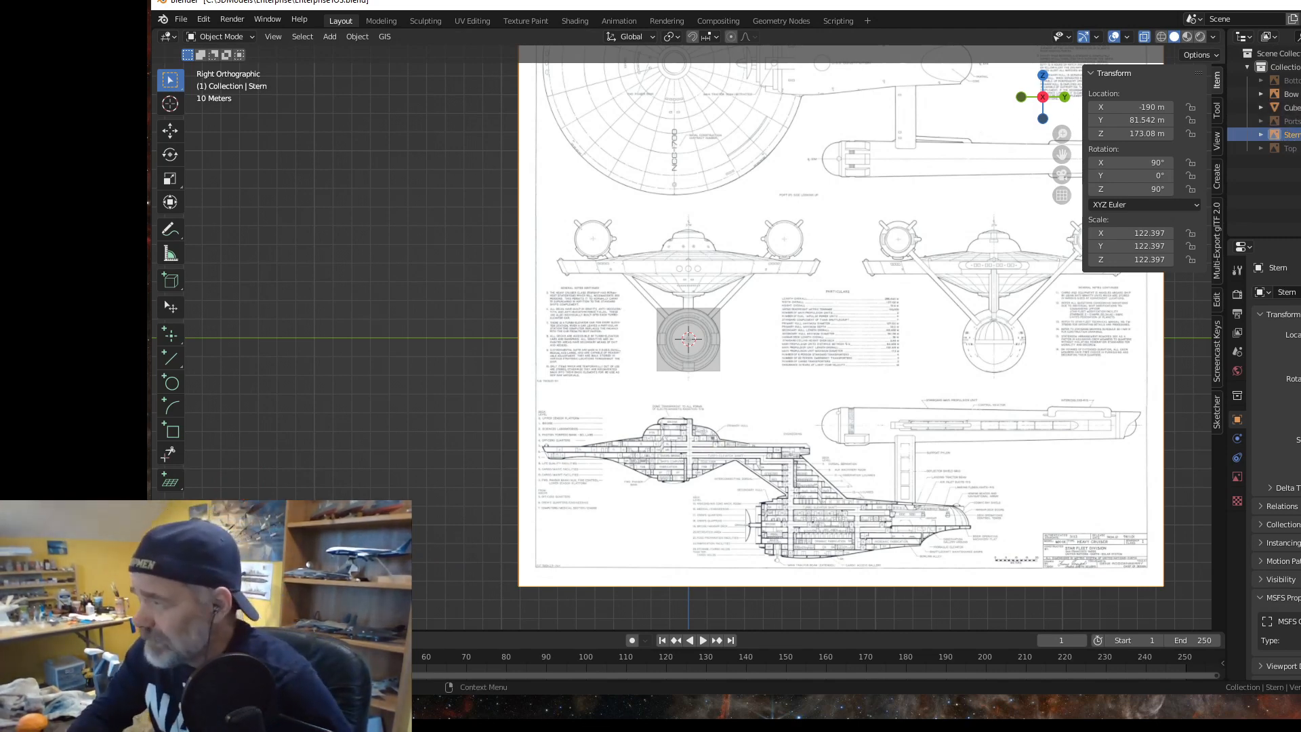
Step: Lock the Bow image's location on all three axes and hide it, keeping the Stern image selected
{"action": "left_click", "coordinate": [1287, 94]}
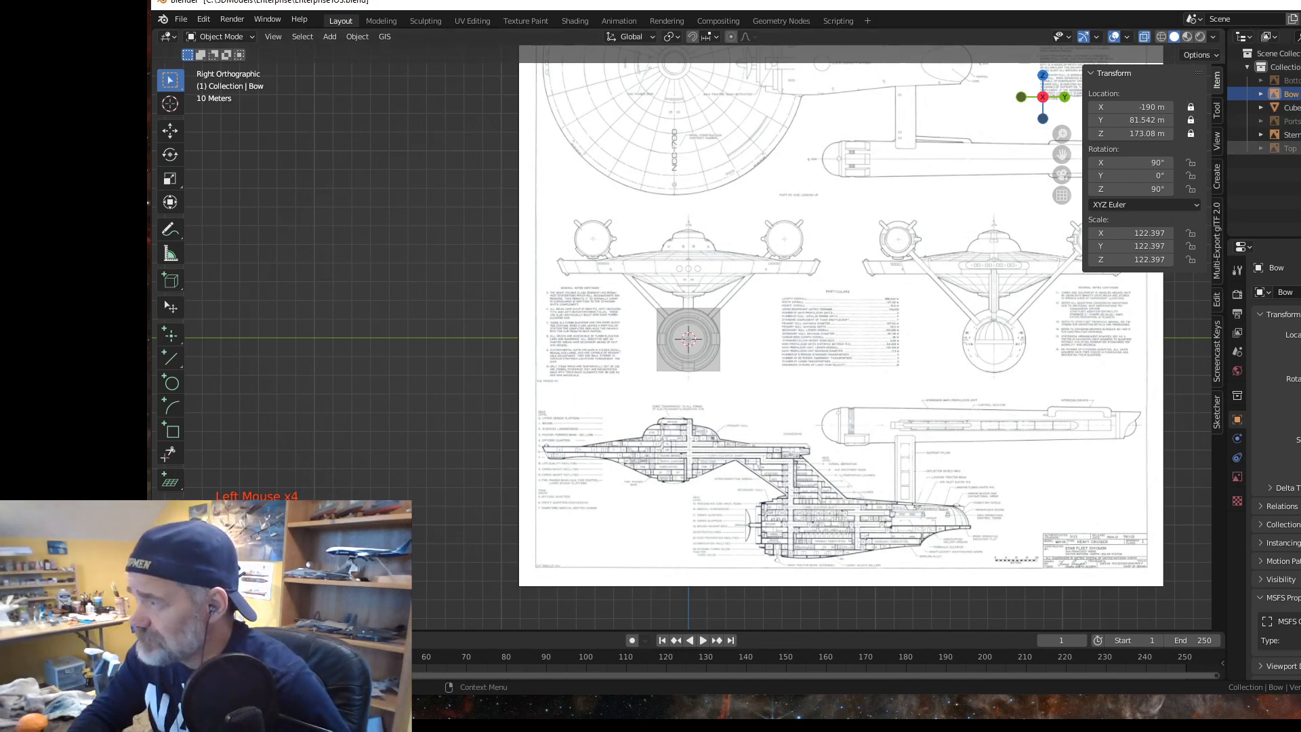
{"action": "left_click", "coordinate": [1291, 136]}
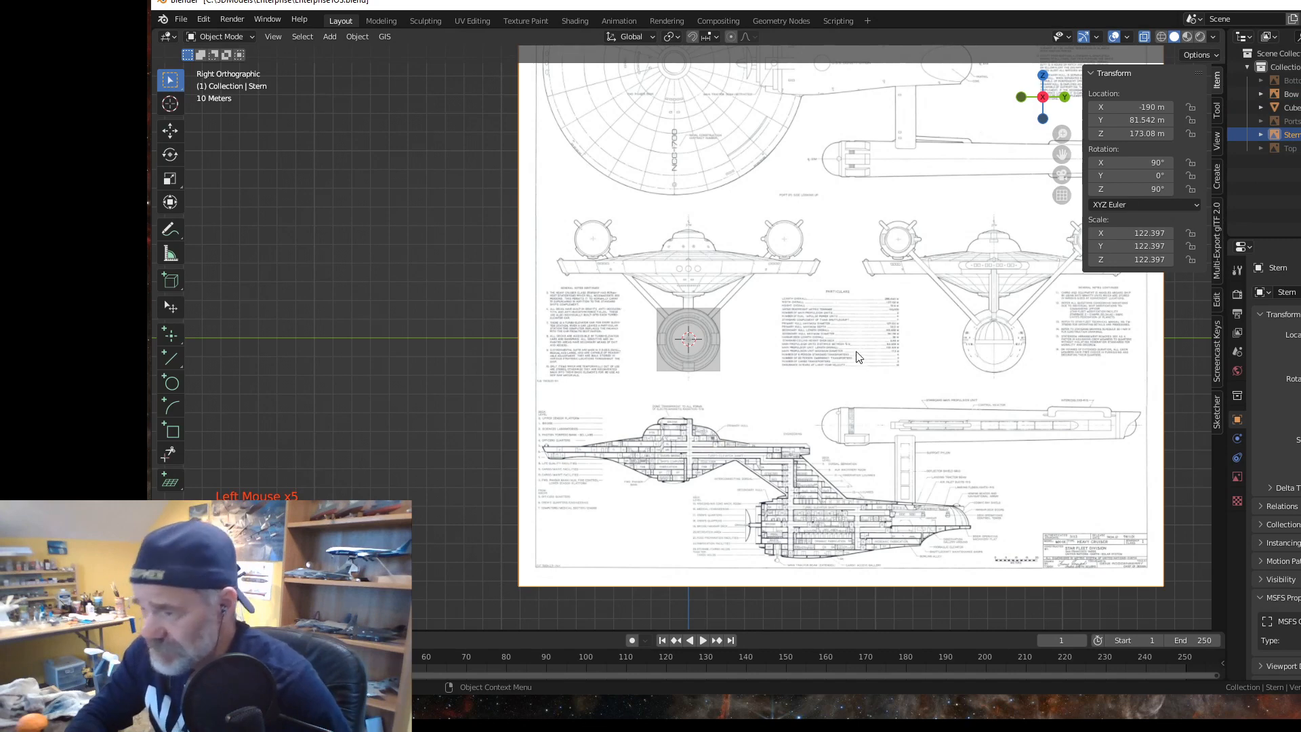
{"action": "scroll", "coordinate": [826, 359], "scroll_direction": "up", "scroll_amount": 1}
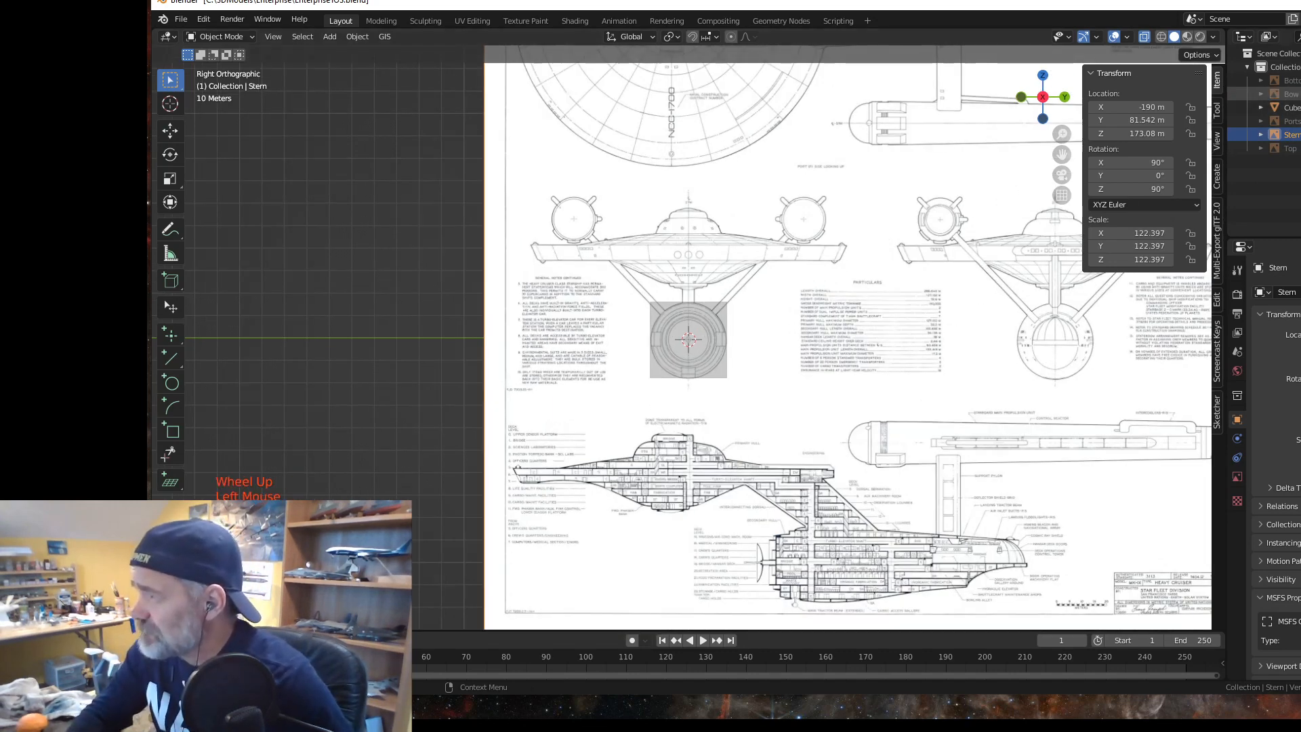
{"action": "left_click", "coordinate": [857, 445]}
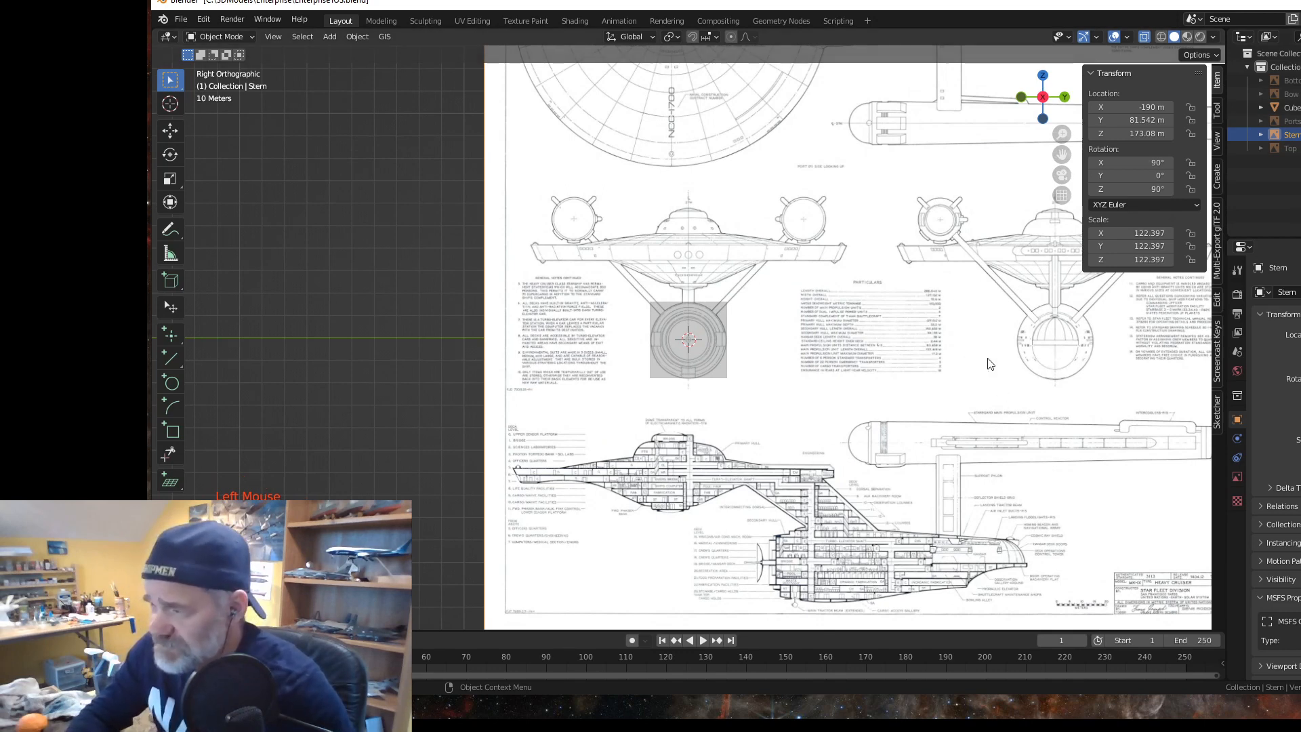
Step: Move the Stern image along Y to about -81.93 m so the stern view's centreline runs through the cube's centre
{"action": "key", "text": "g"}
{"action": "key", "text": "y"}
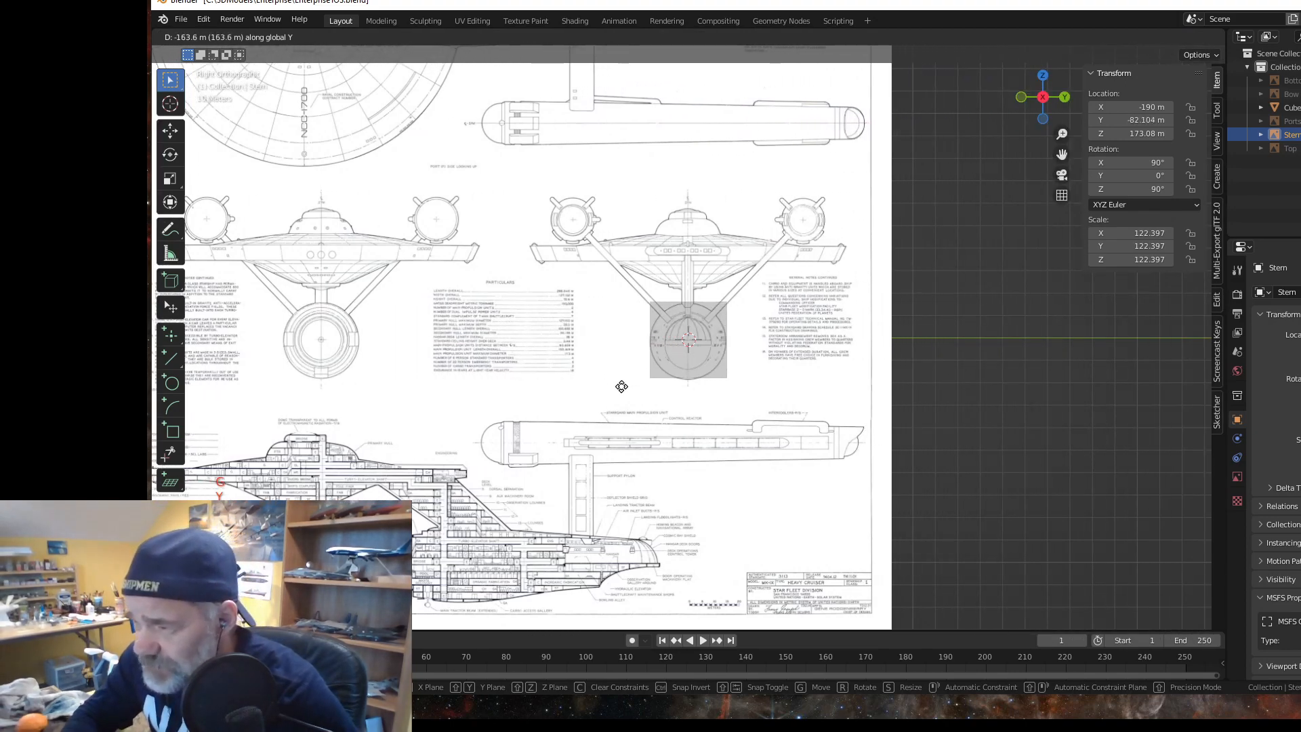
{"action": "left_click", "coordinate": [621, 386]}
{"action": "scroll", "coordinate": [681, 336], "scroll_direction": "up", "scroll_amount": 6}
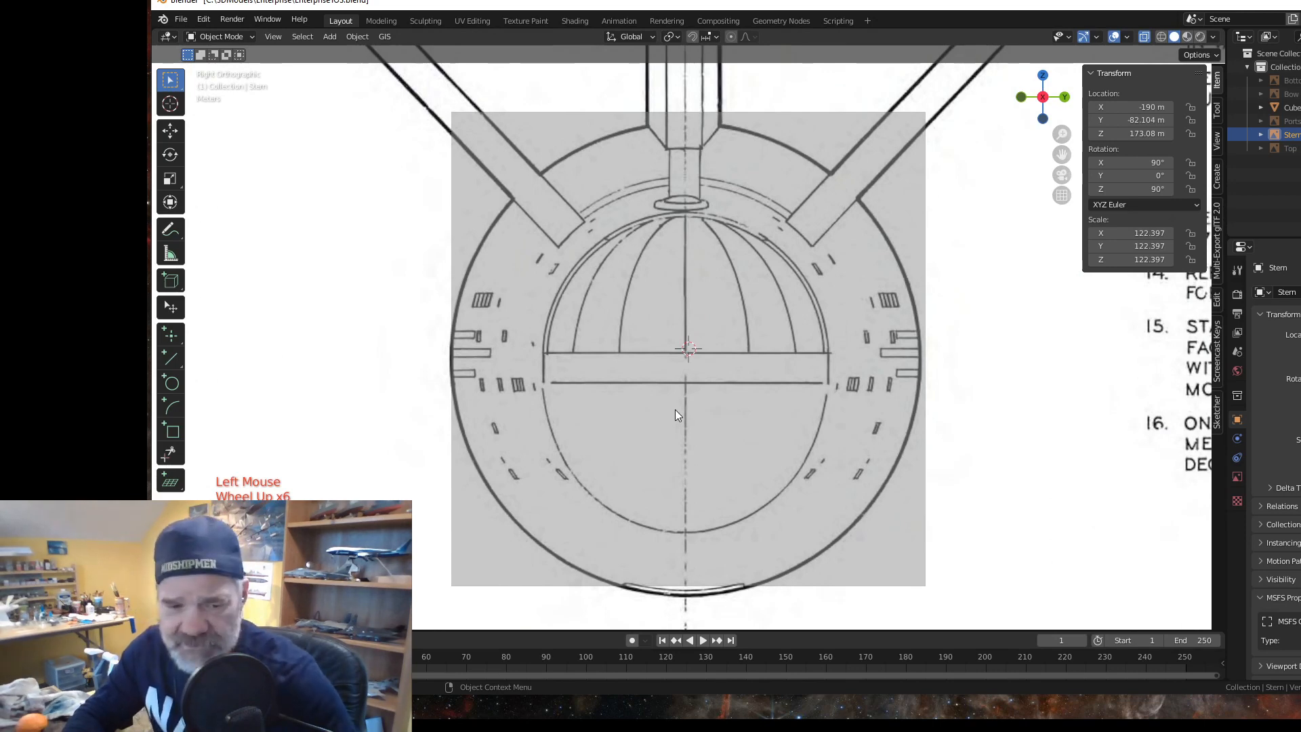
{"action": "key", "text": "g"}
{"action": "key", "text": "y"}
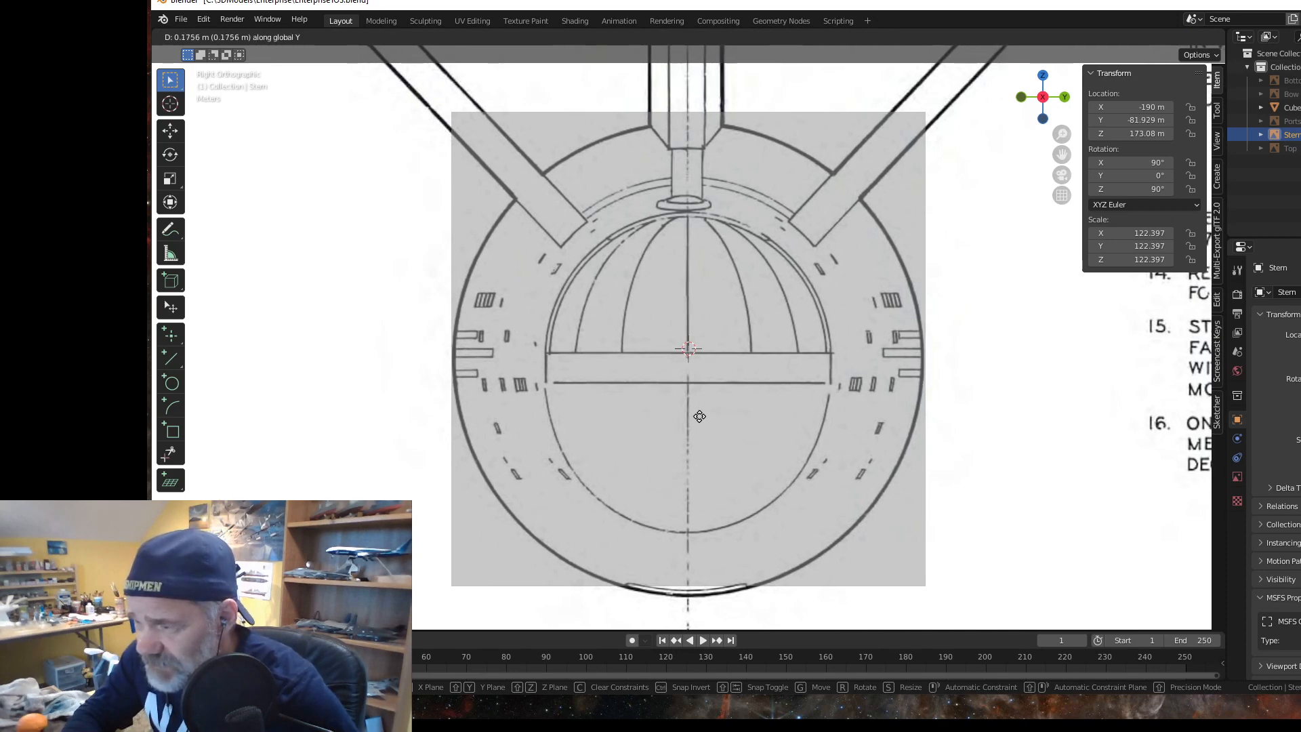
{"action": "left_click", "coordinate": [699, 416]}
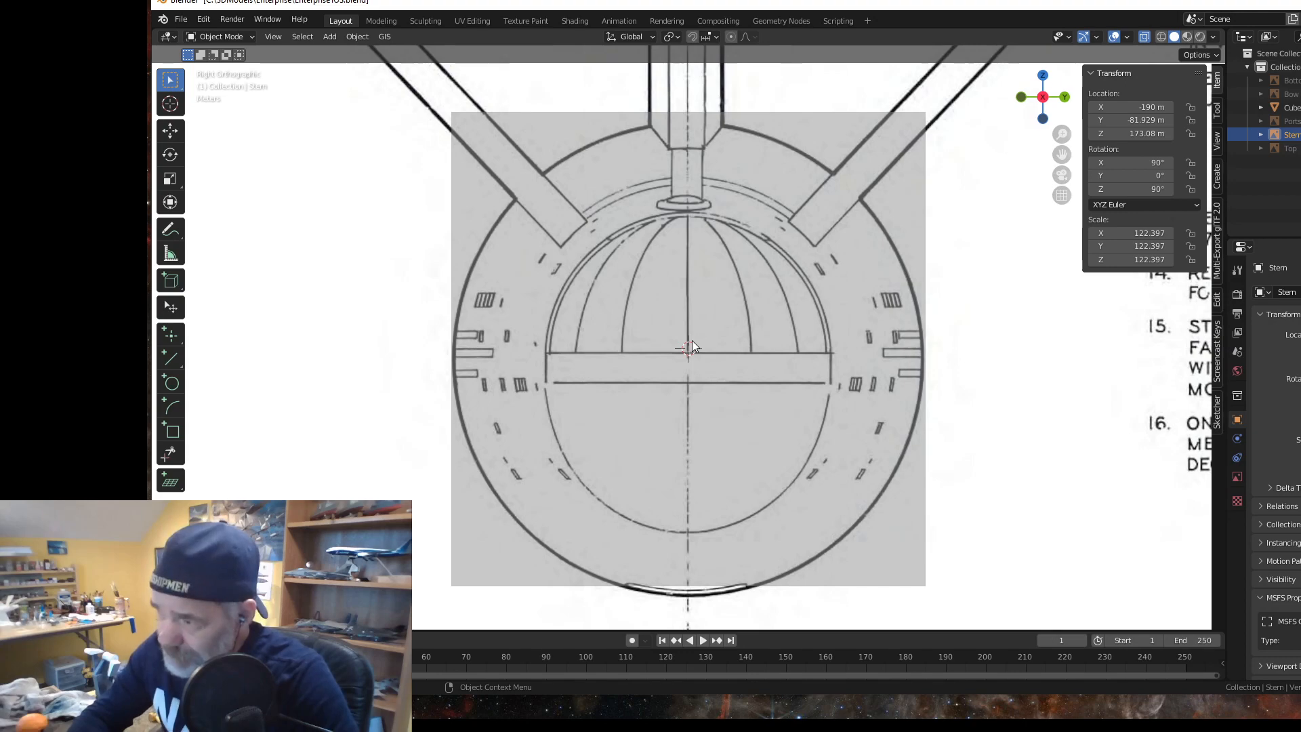
Step: Examine how the stern view fits the cube, showing the Bow image temporarily to compare the two views
{"action": "scroll", "coordinate": [686, 372], "scroll_direction": "down", "scroll_amount": 6}
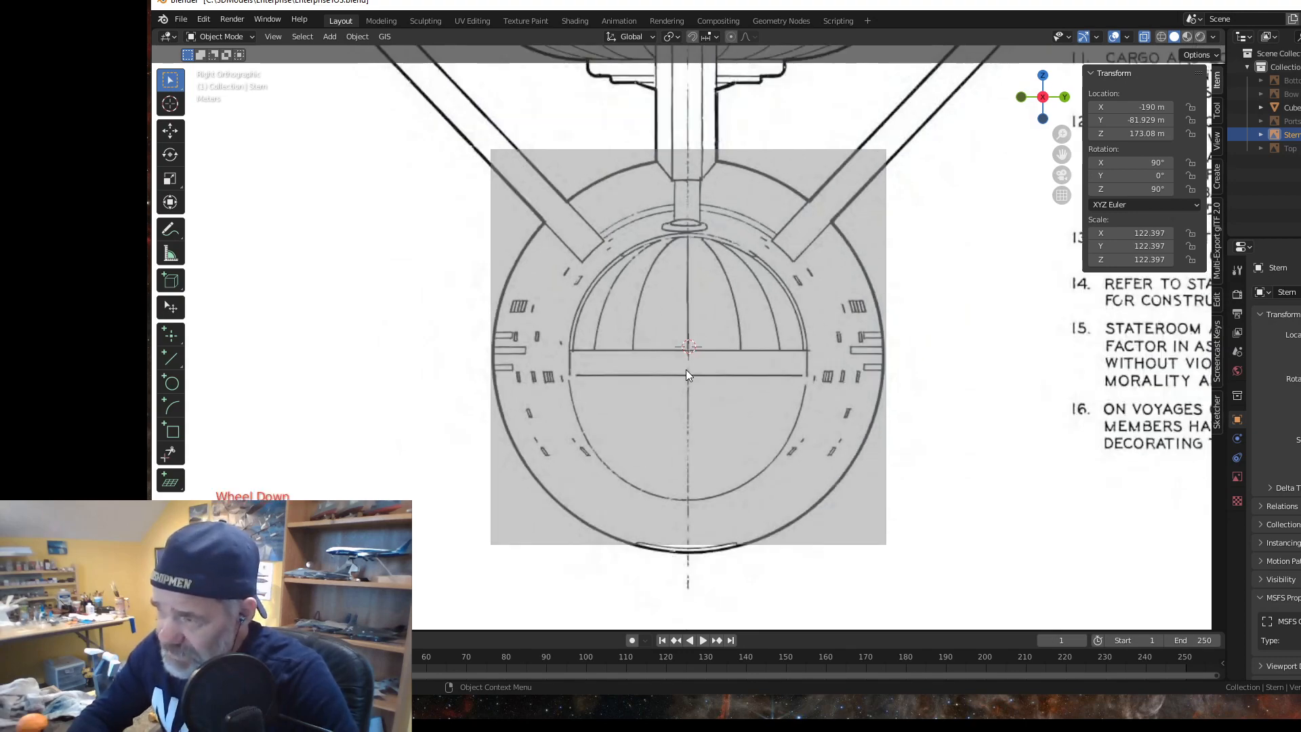
{"action": "scroll", "coordinate": [686, 370], "scroll_direction": "down", "scroll_amount": 3}
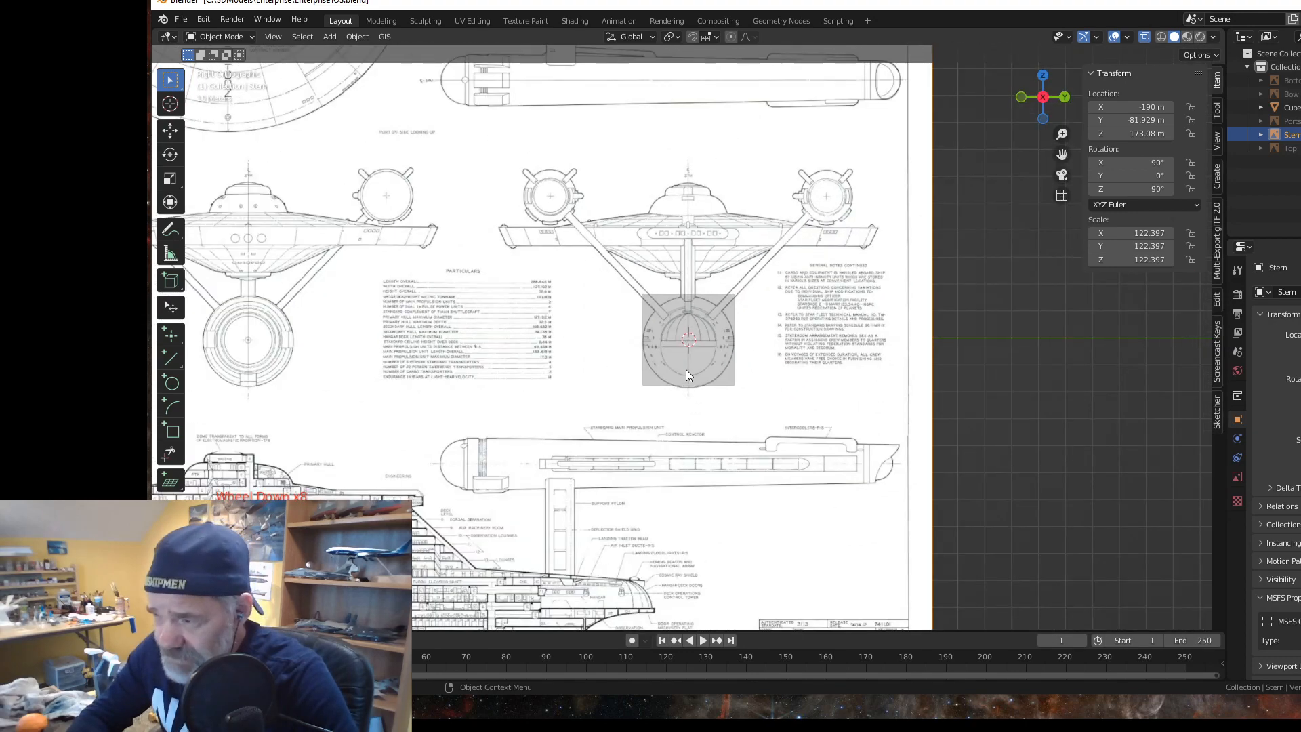
{"action": "scroll", "coordinate": [686, 370], "scroll_direction": "up", "scroll_amount": 3}
{"action": "scroll", "coordinate": [686, 370], "scroll_direction": "down", "scroll_amount": 1}
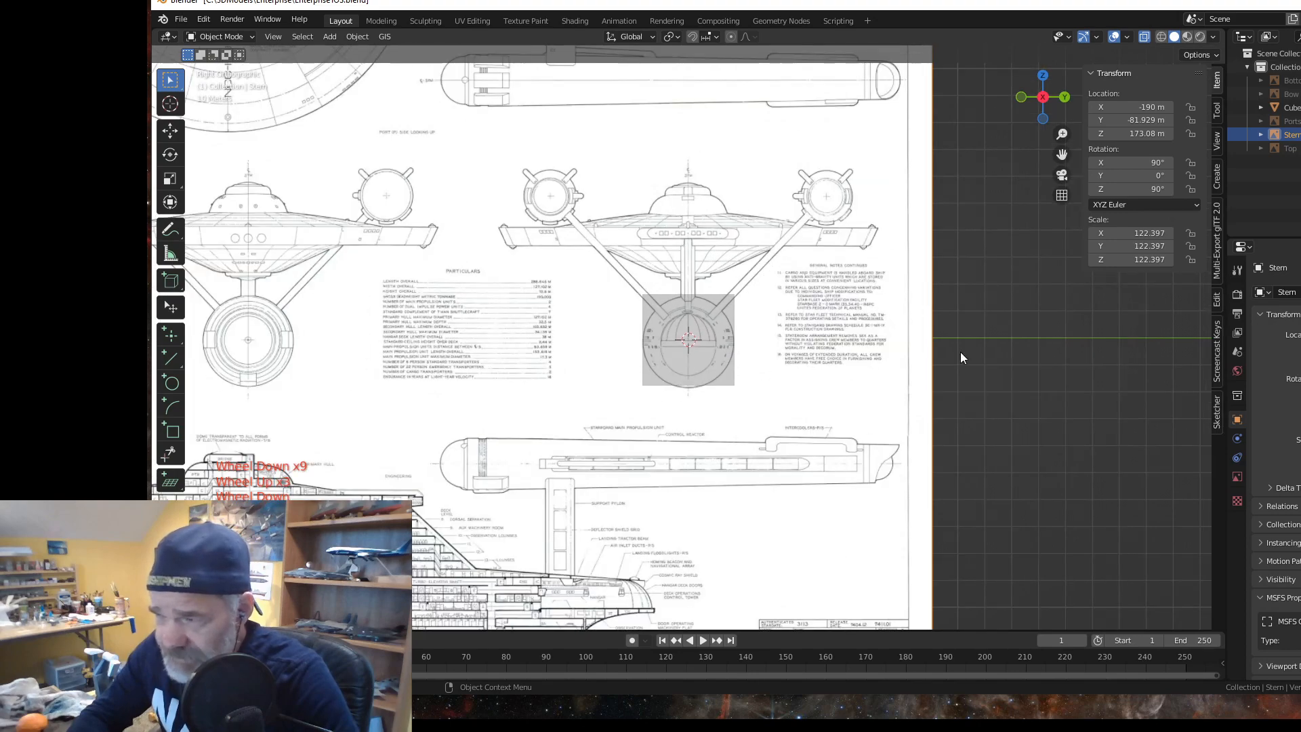
{"action": "scroll", "coordinate": [693, 386], "scroll_direction": "up", "scroll_amount": 2}
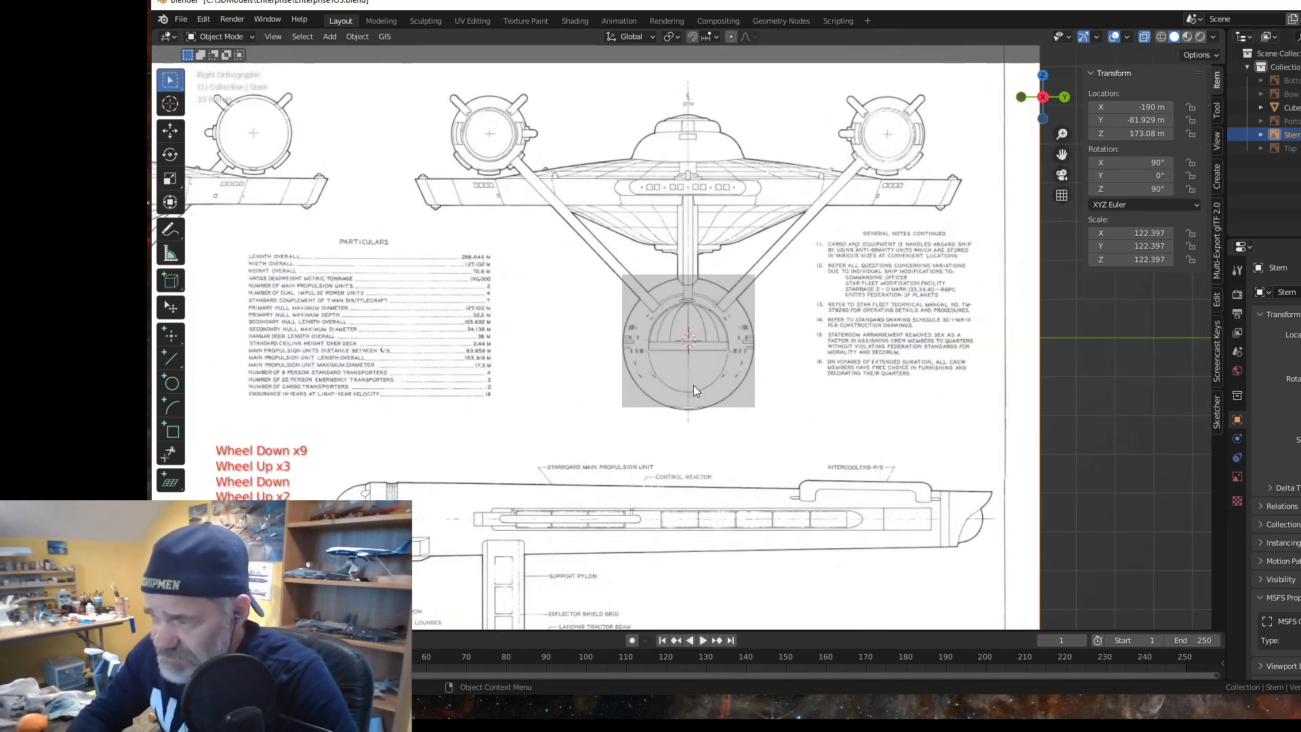
{"action": "scroll", "coordinate": [693, 385], "scroll_direction": "up", "scroll_amount": 1}
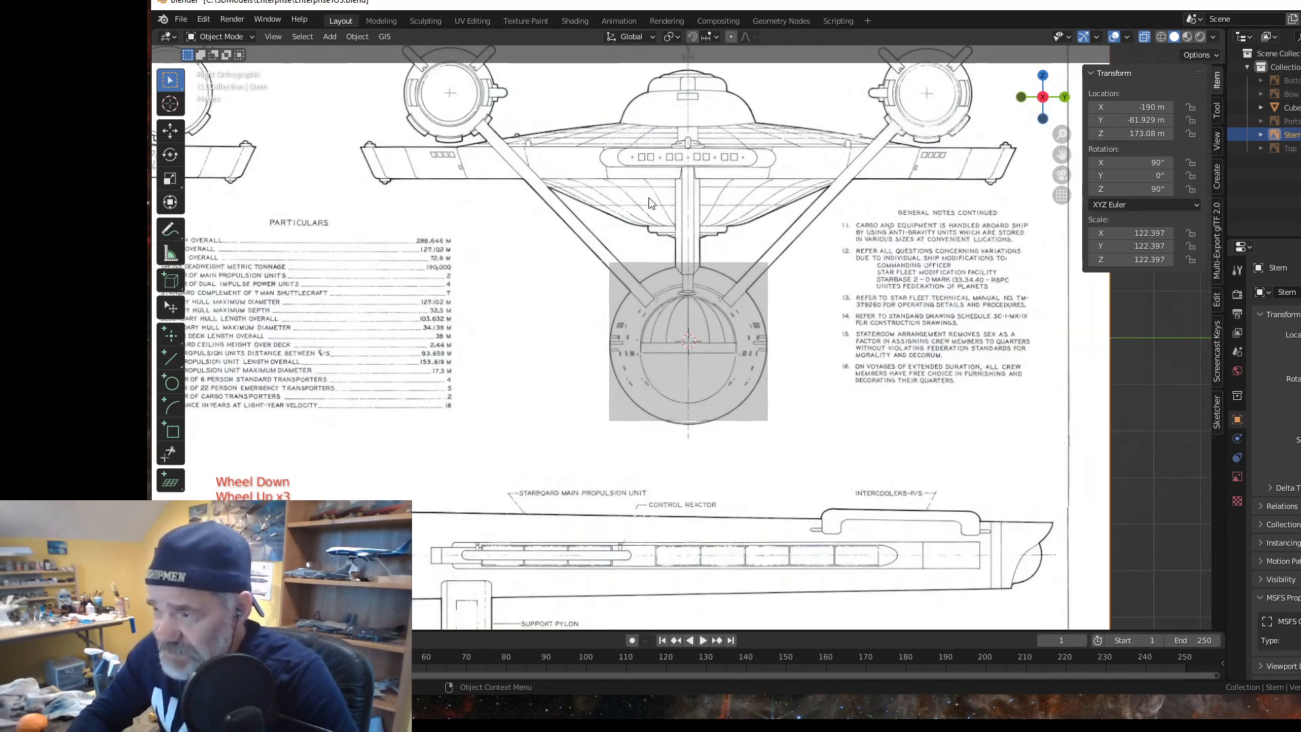
{"action": "scroll", "coordinate": [649, 202], "scroll_direction": "down", "scroll_amount": 3}
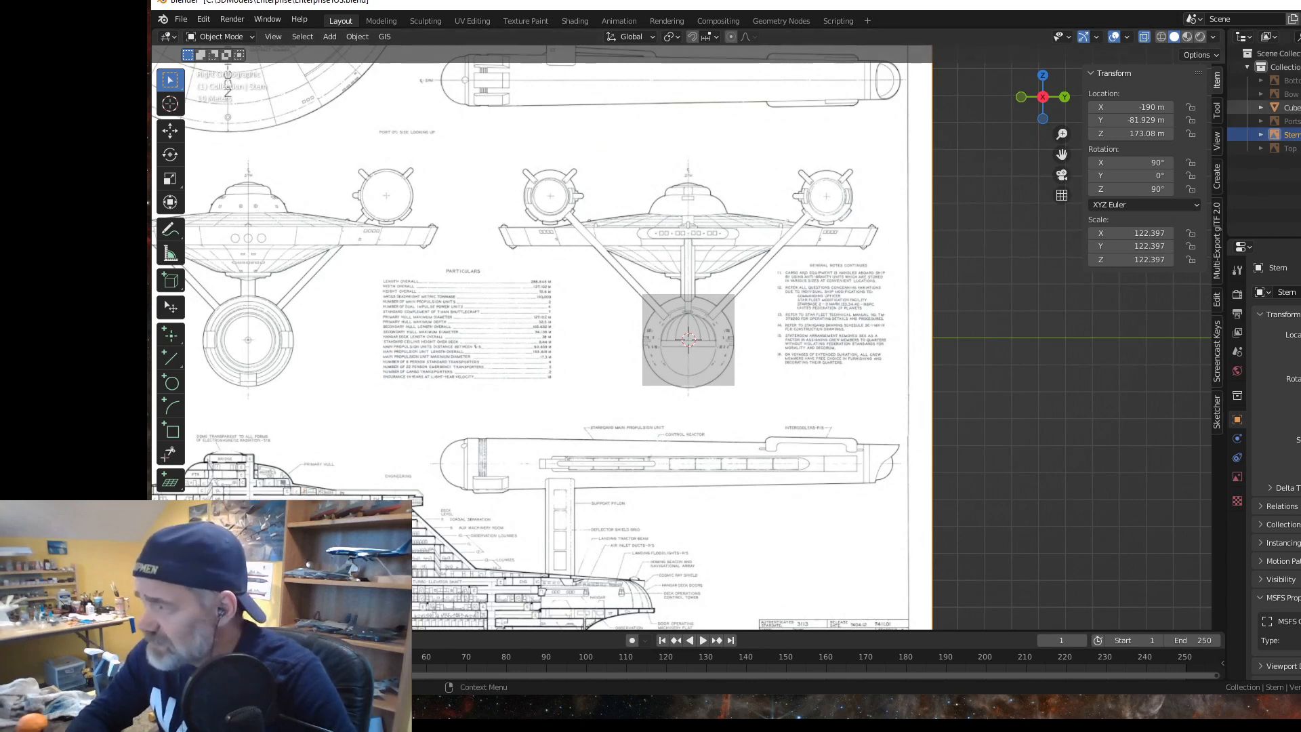
{"action": "left_click", "coordinate": [1300, 94]}
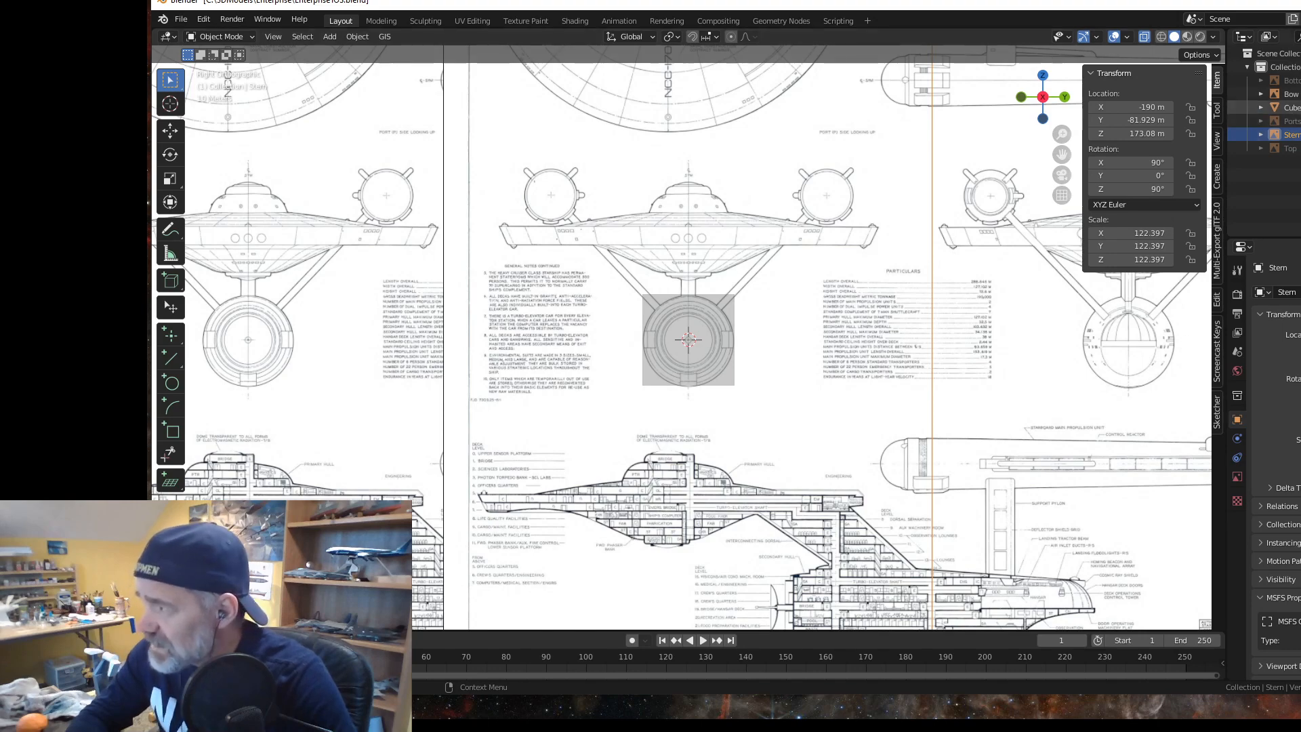
{"action": "left_click", "coordinate": [1300, 94]}
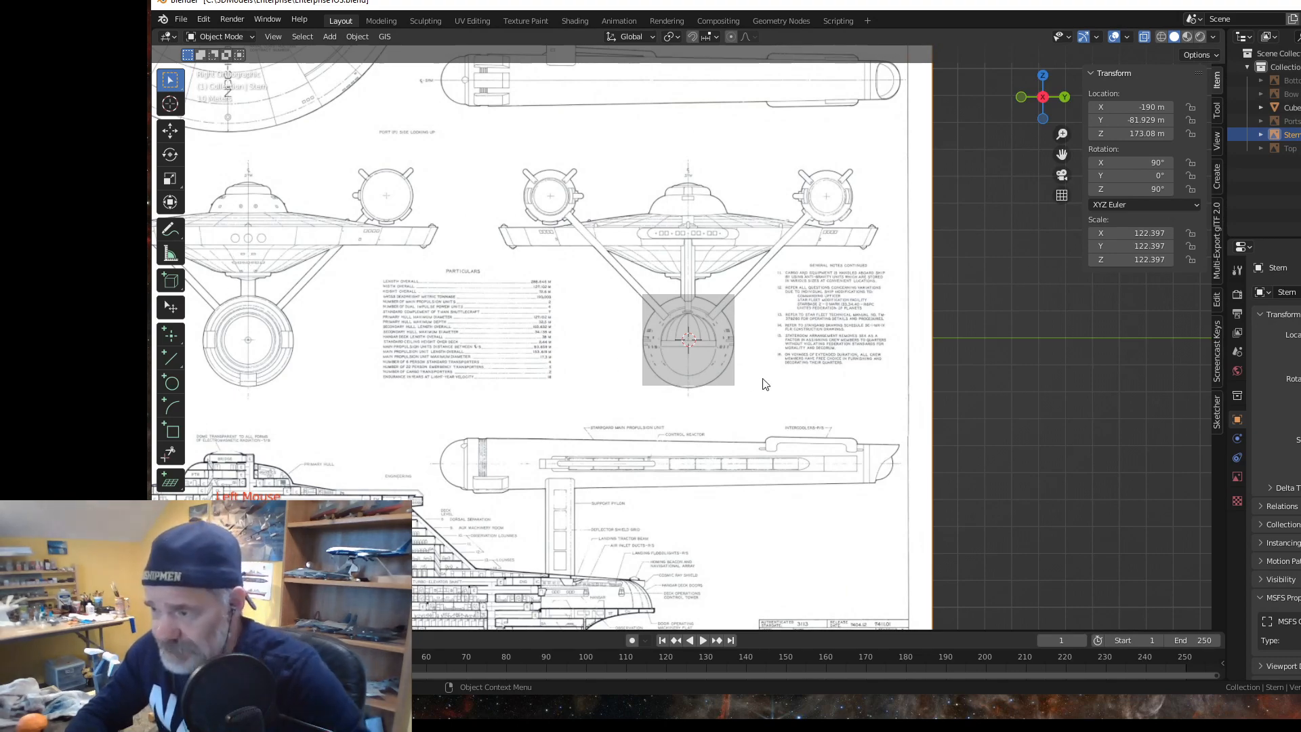
Step: Raise the Stern image along Z to about 173.91 m so the stern view's secondary hull fits the cube
{"action": "scroll", "coordinate": [743, 357], "scroll_direction": "up", "scroll_amount": 4}
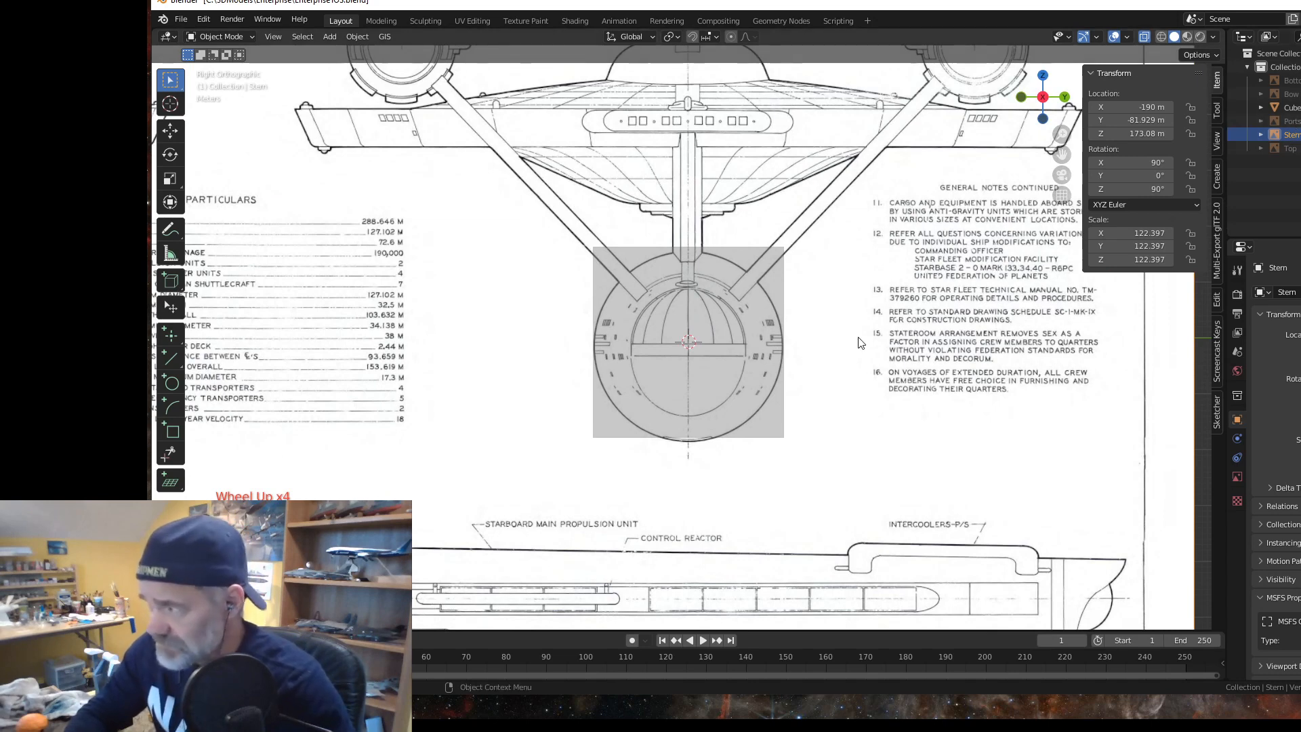
{"action": "key", "text": "g"}
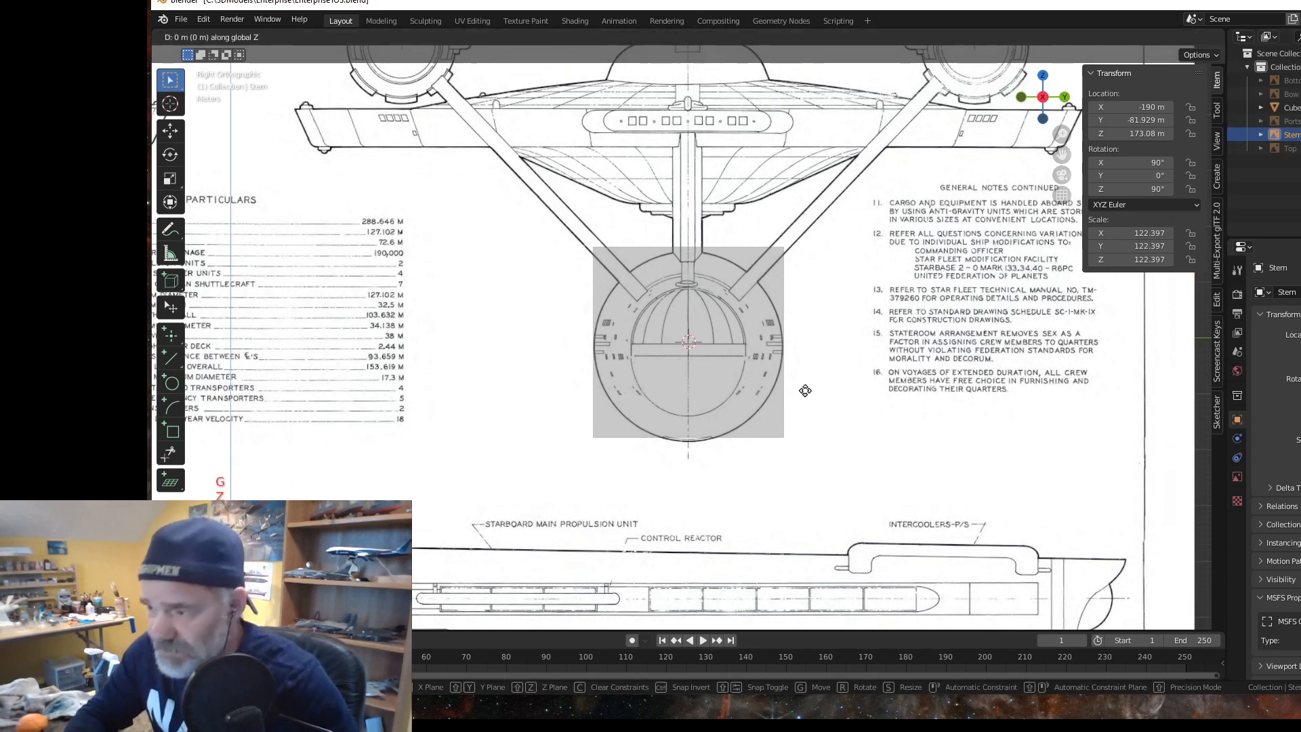
{"action": "key", "text": "z"}
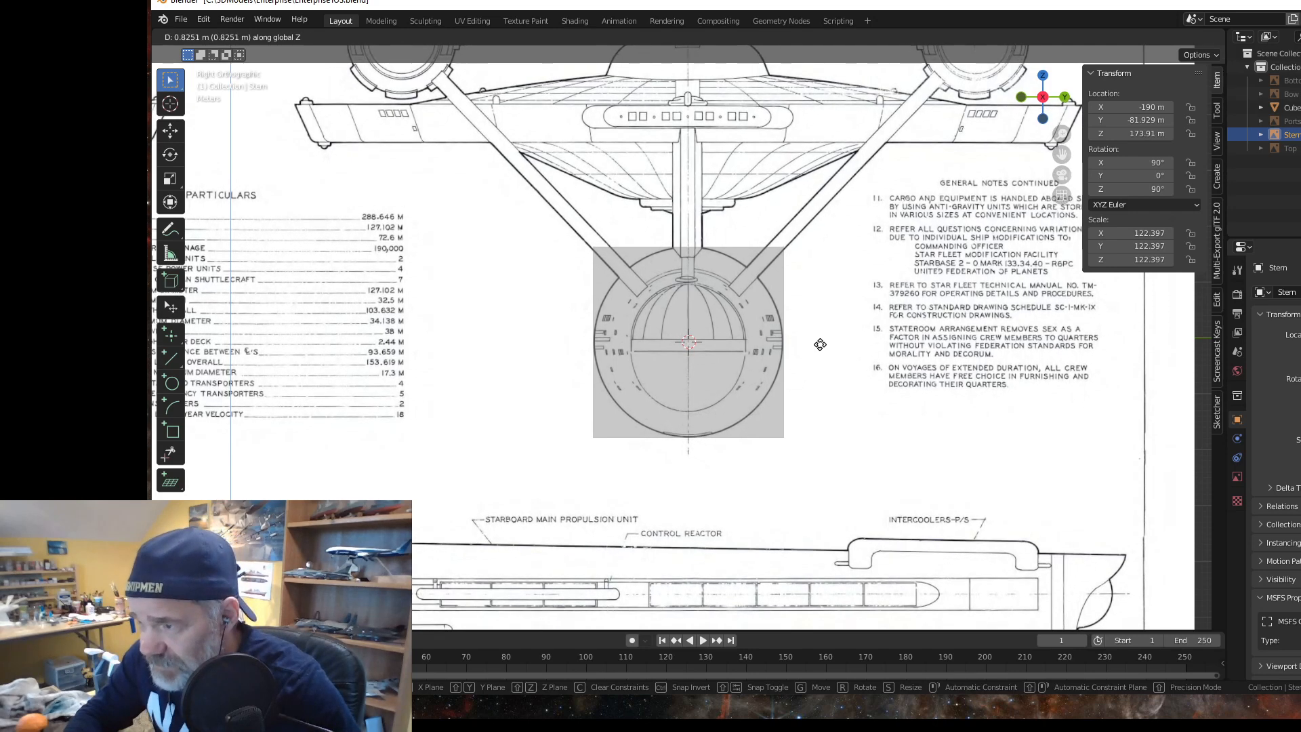
{"action": "left_click", "coordinate": [819, 344], "text": "shift"}
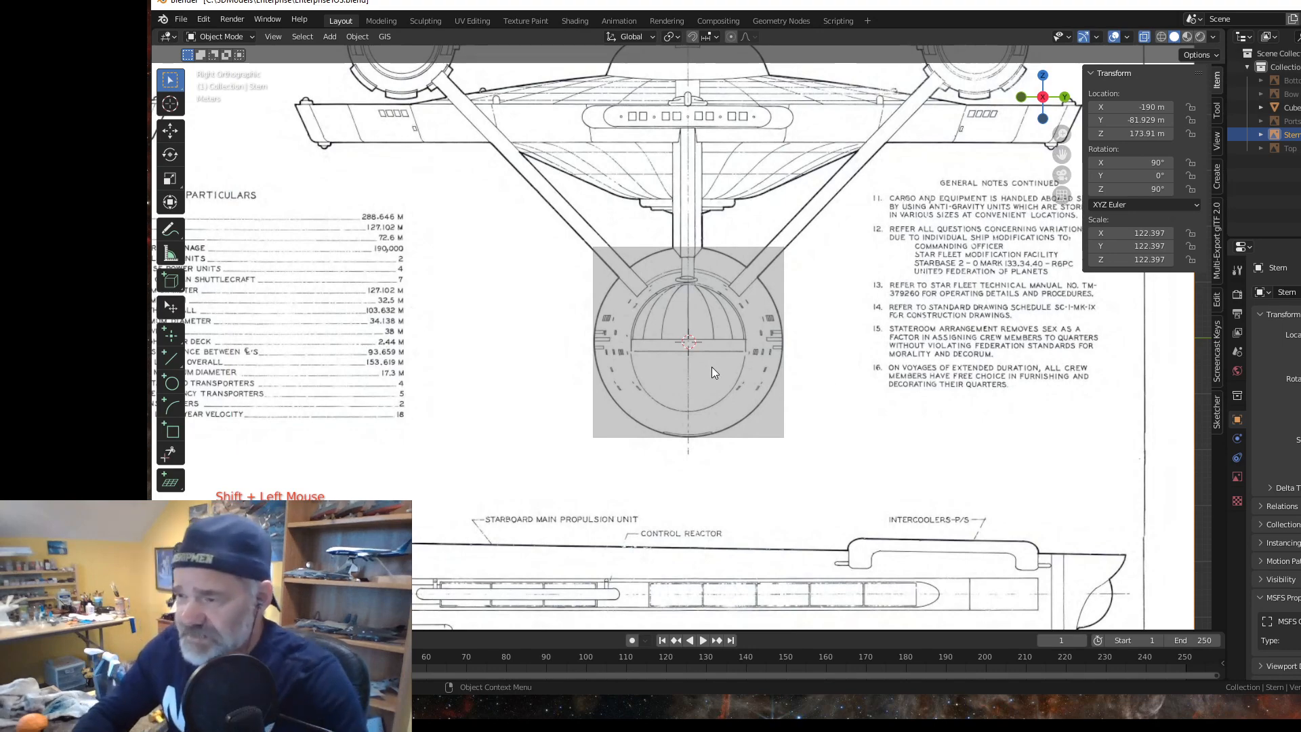
{"action": "scroll", "coordinate": [714, 370], "scroll_direction": "down", "scroll_amount": 2}
{"action": "scroll", "coordinate": [713, 369], "scroll_direction": "down", "scroll_amount": 2}
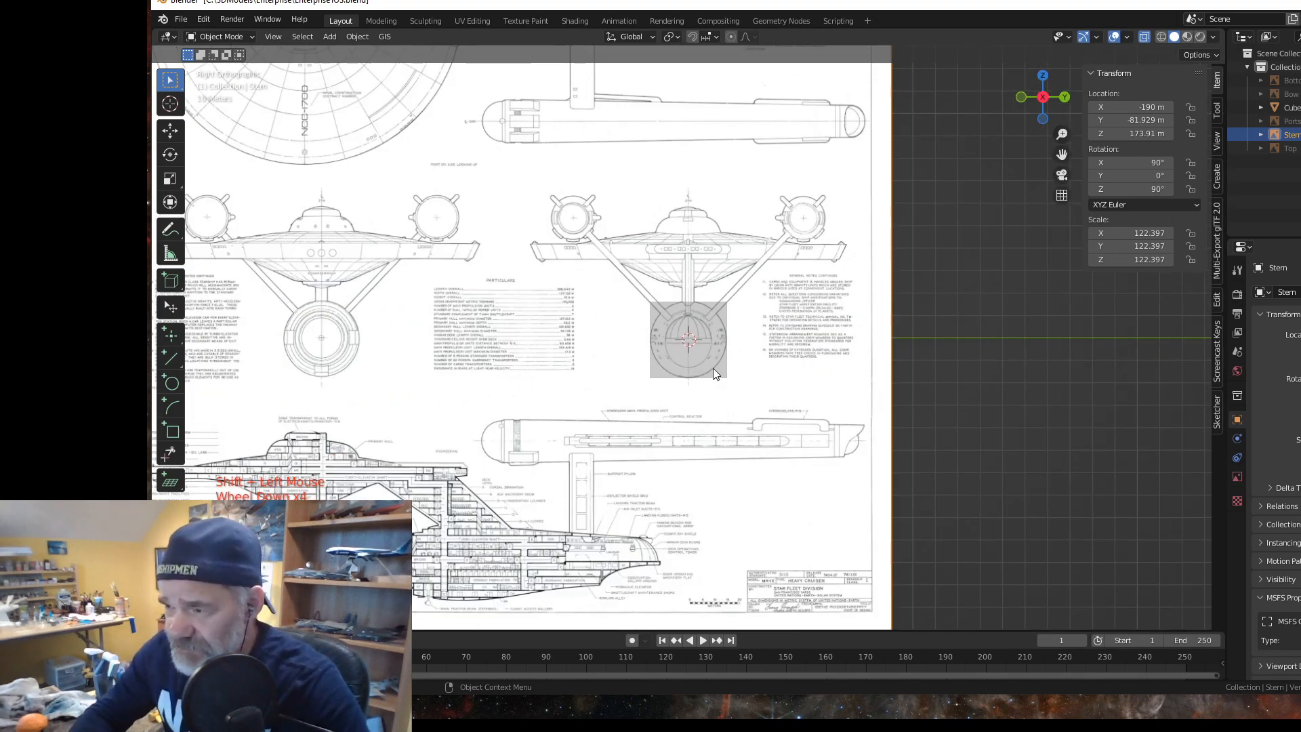
{"action": "scroll", "coordinate": [714, 367], "scroll_direction": "up", "scroll_amount": 3}
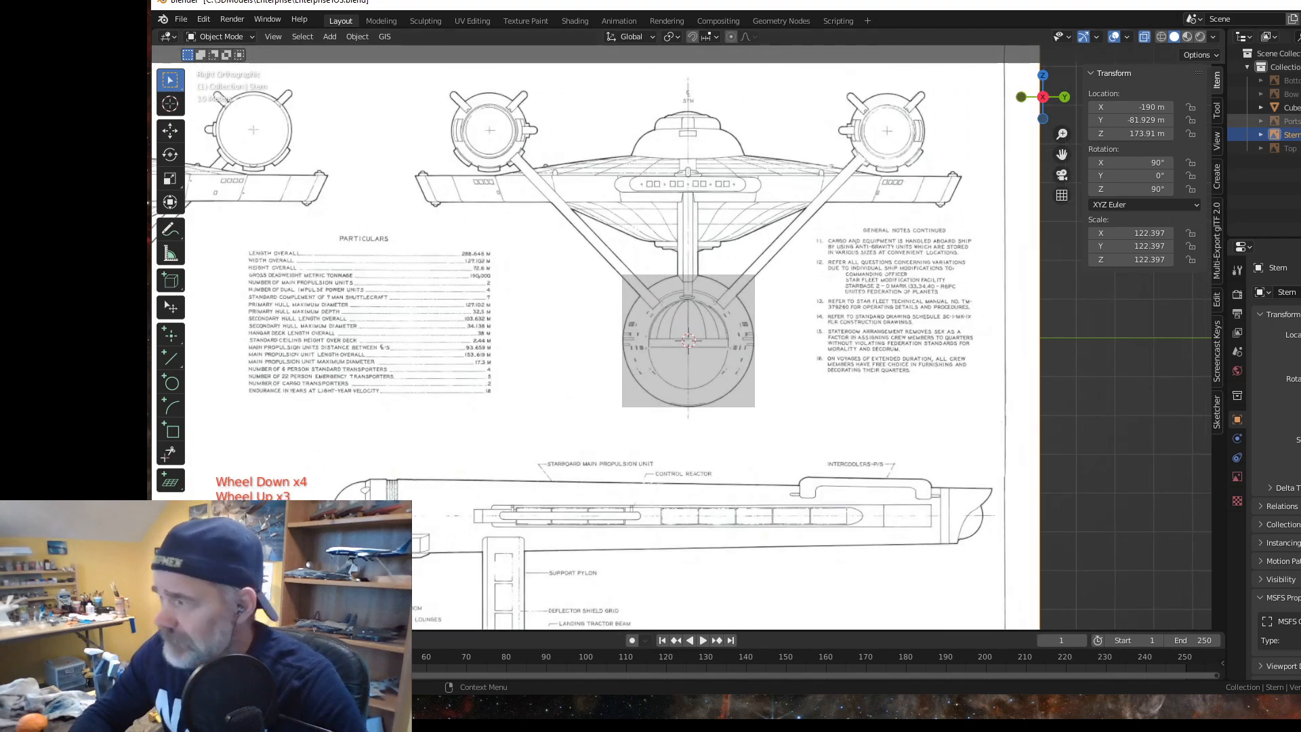
Step: Lock the Stern image's location on the X, Y and Z axes
{"action": "left_click", "coordinate": [1191, 134]}
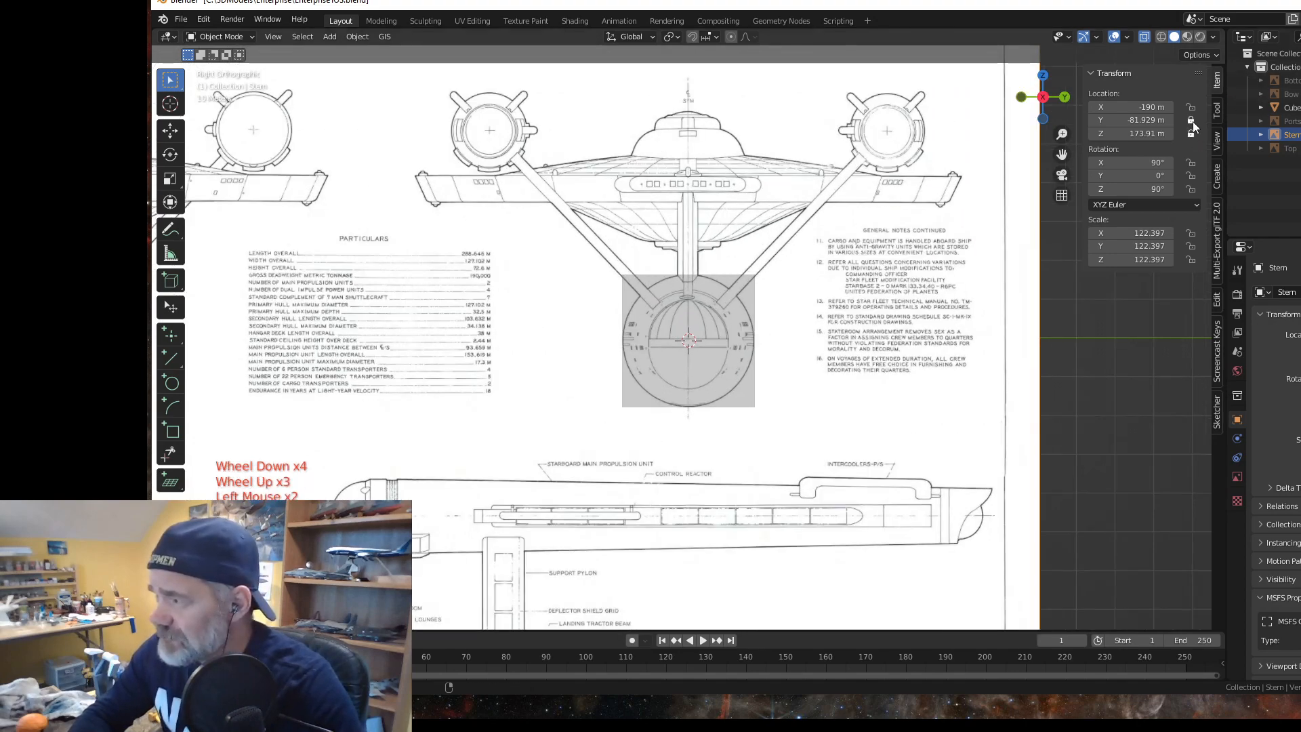
{"action": "left_click", "coordinate": [1190, 107]}
{"action": "scroll", "coordinate": [819, 331], "scroll_direction": "down", "scroll_amount": 2}
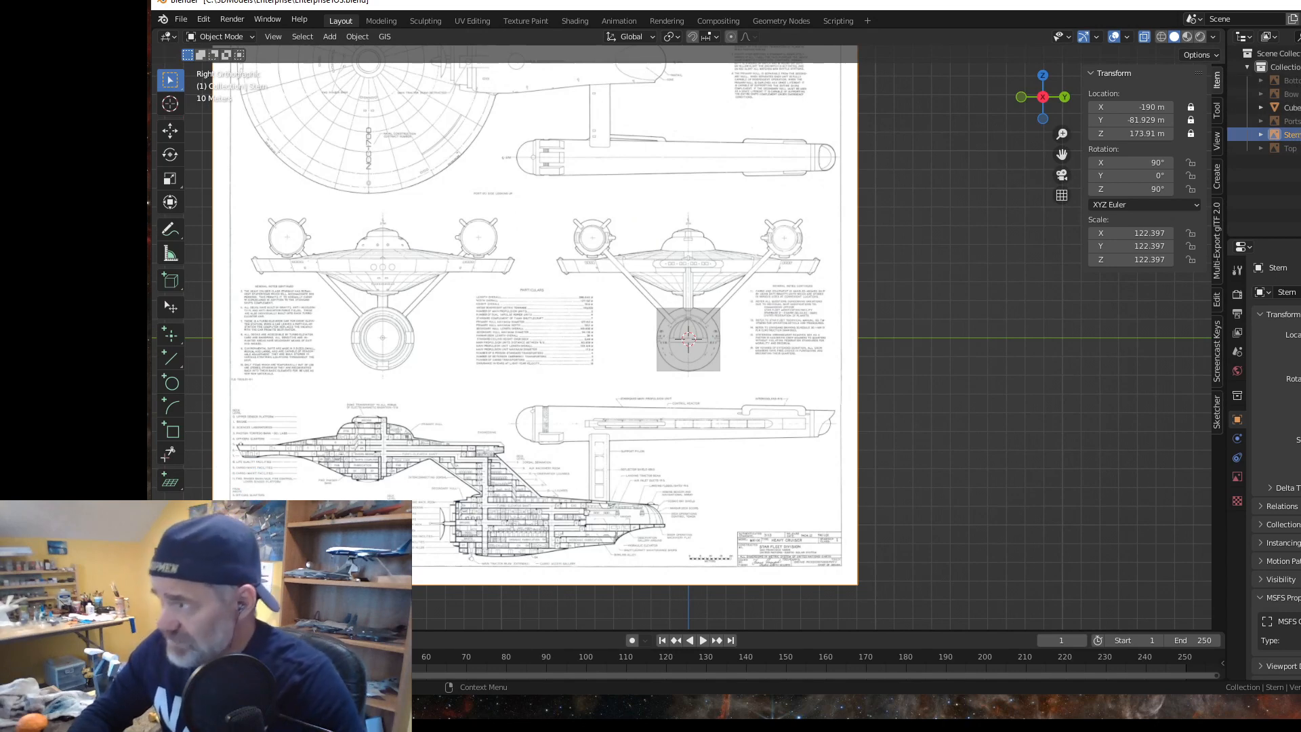
Step: Show the hidden Bottom, Bow, Portside and Top images together with the Stern image in a perspective view
{"action": "left_click", "coordinate": [1300, 80]}
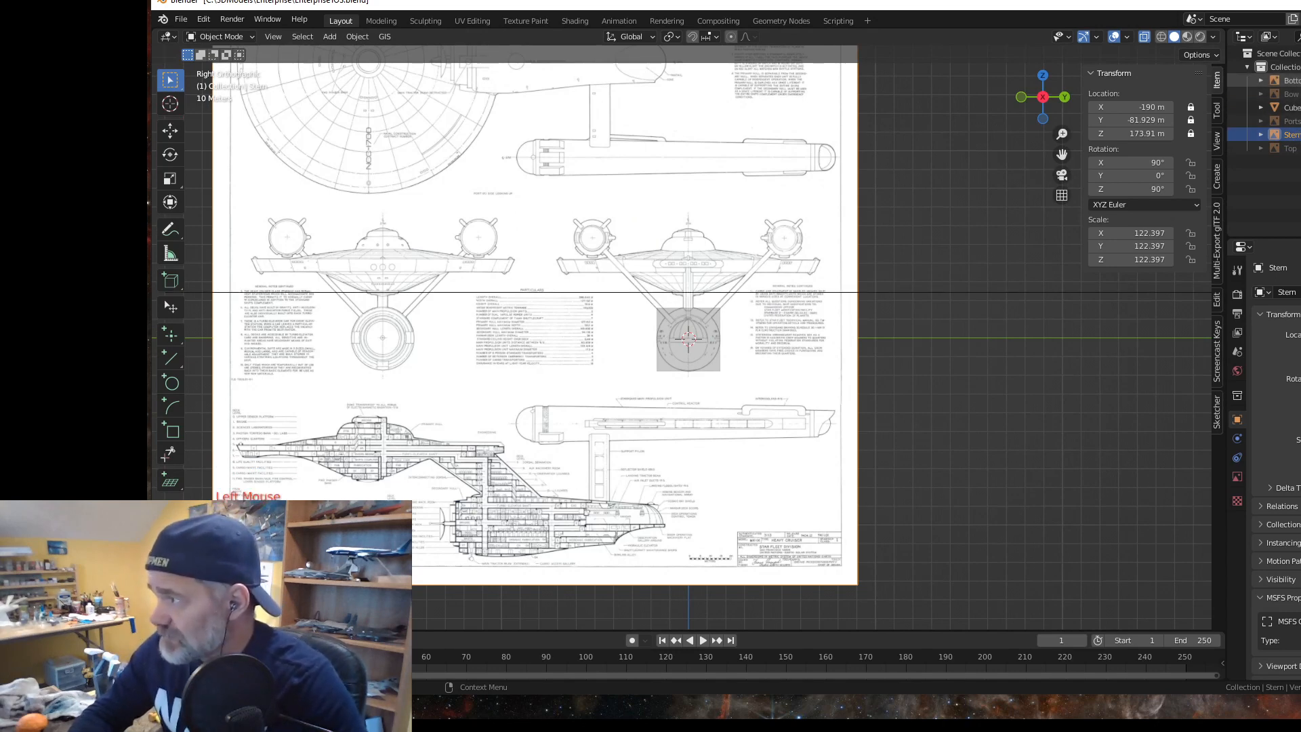
{"action": "left_click", "coordinate": [1300, 94]}
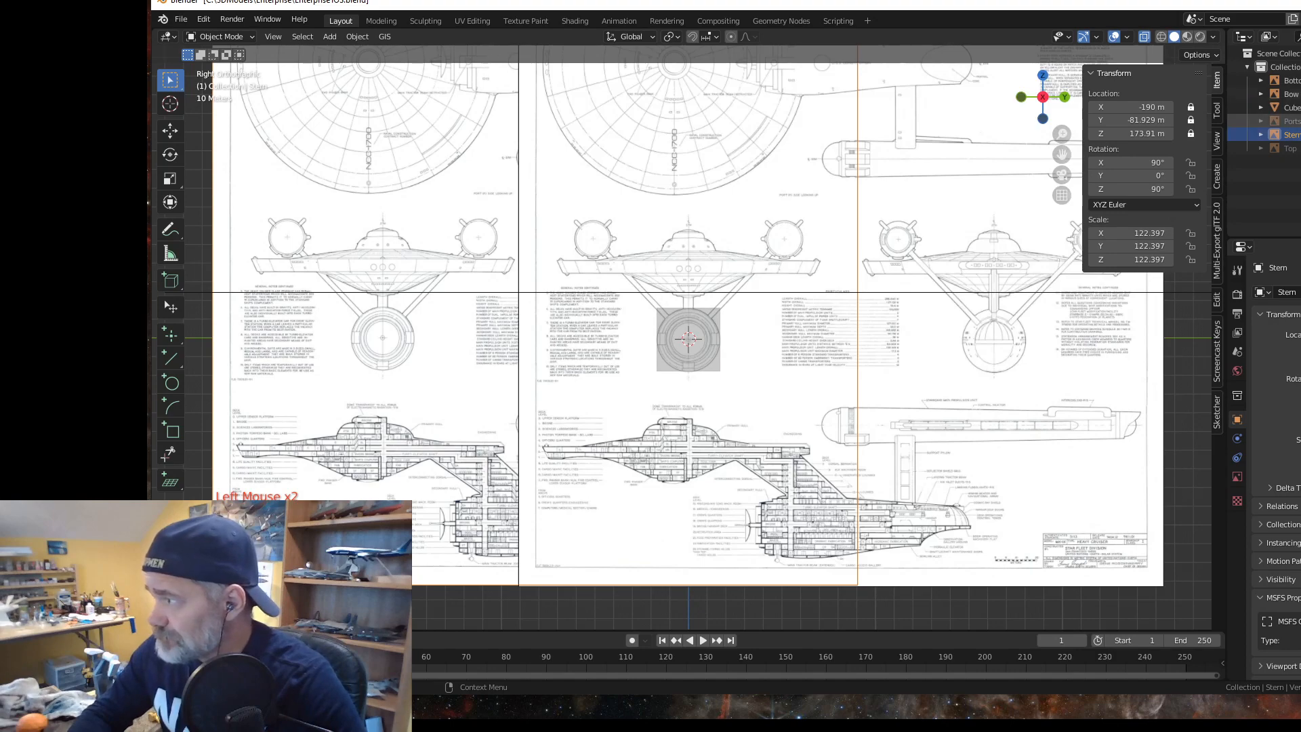
{"action": "left_click", "coordinate": [1300, 121]}
{"action": "left_click", "coordinate": [1300, 147]}
{"action": "scroll", "coordinate": [947, 340], "scroll_direction": "down", "scroll_amount": 3}
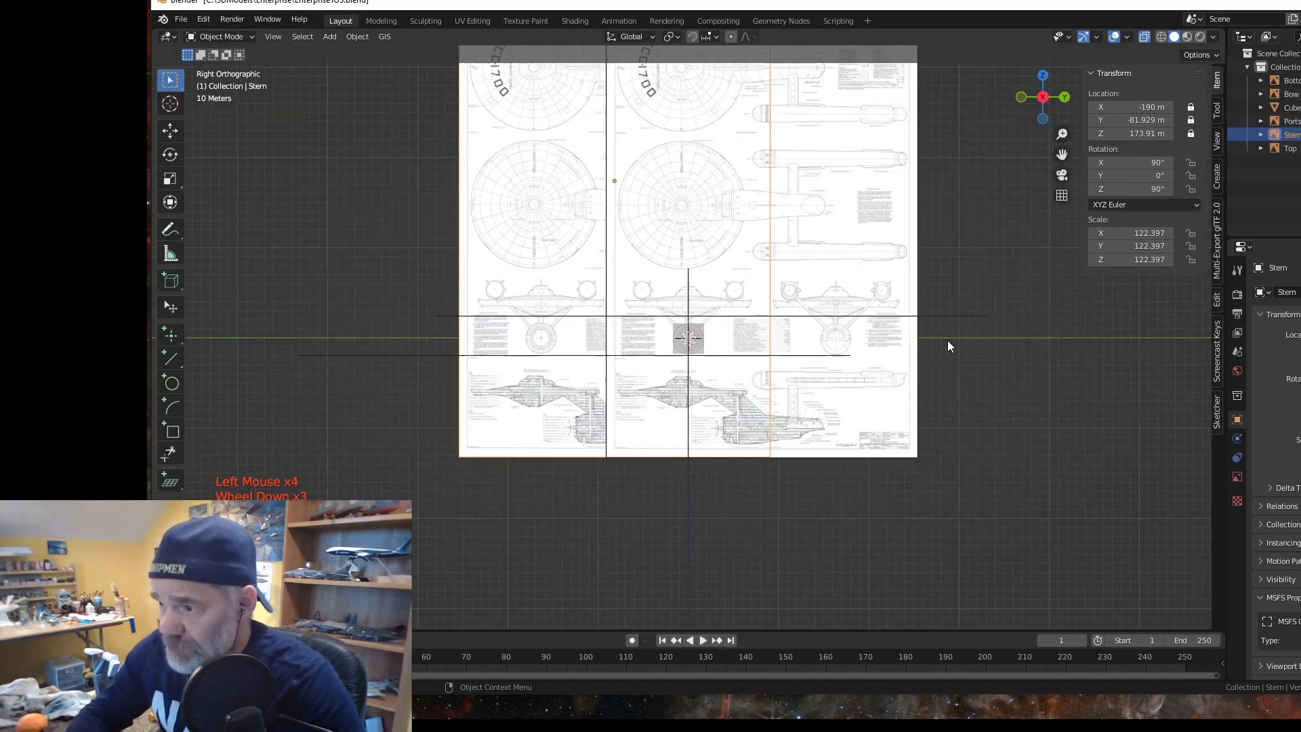
{"action": "middle_click_drag", "start_coordinate": [749, 413], "coordinate": [796, 437]}
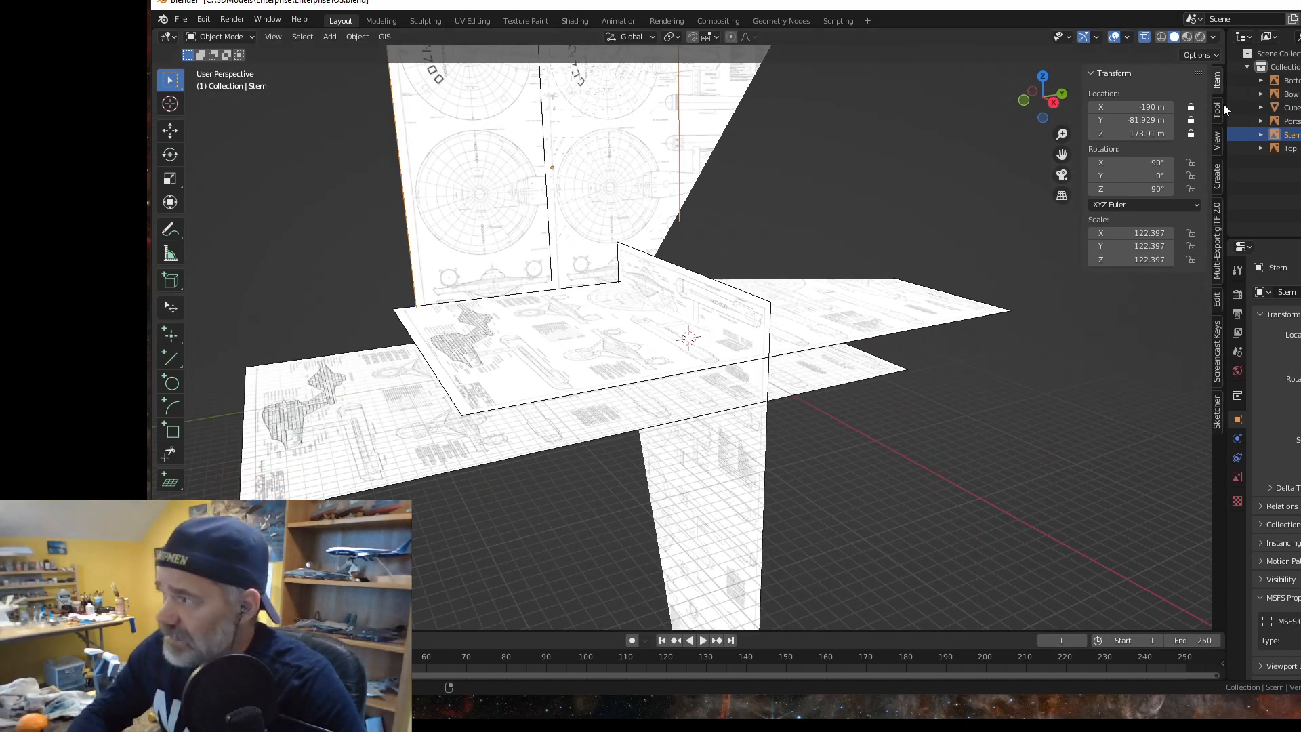
Step: Set the viewport's clip end distance to 5000 m
{"action": "left_click", "coordinate": [1217, 144]}
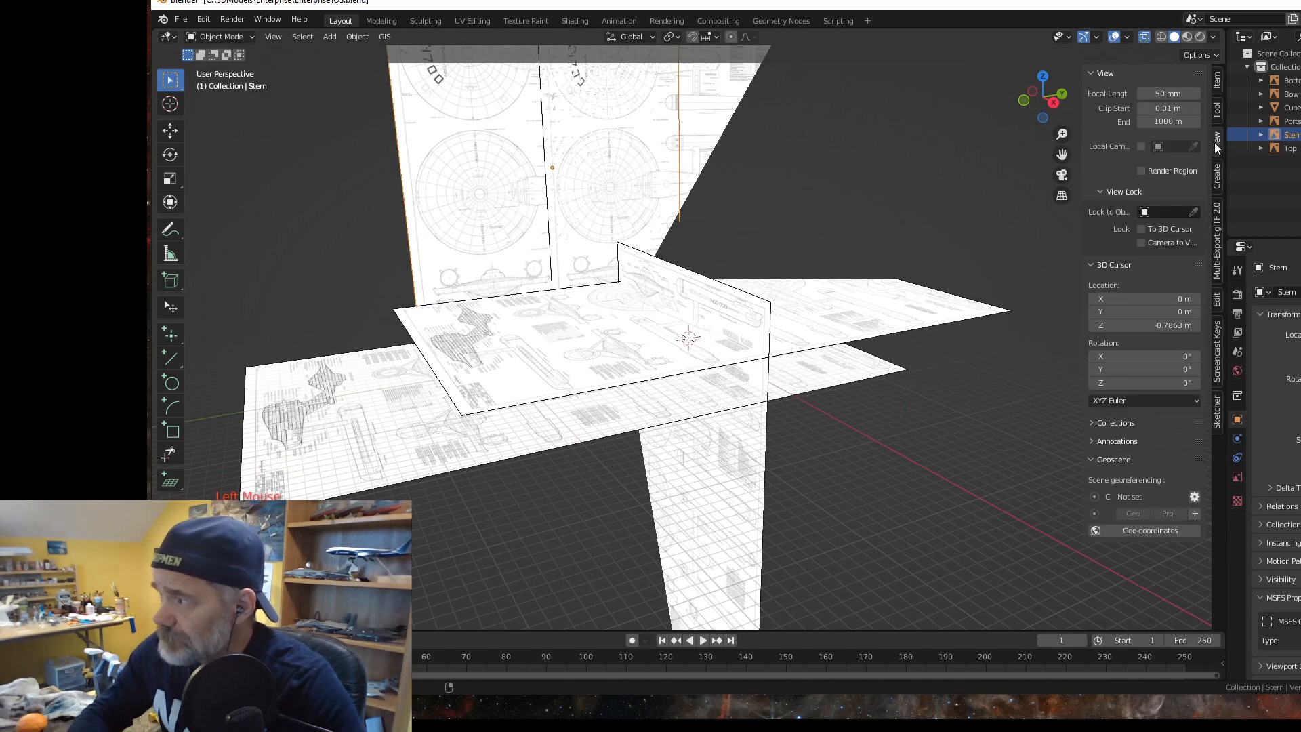
{"action": "double_click", "coordinate": [1165, 122]}
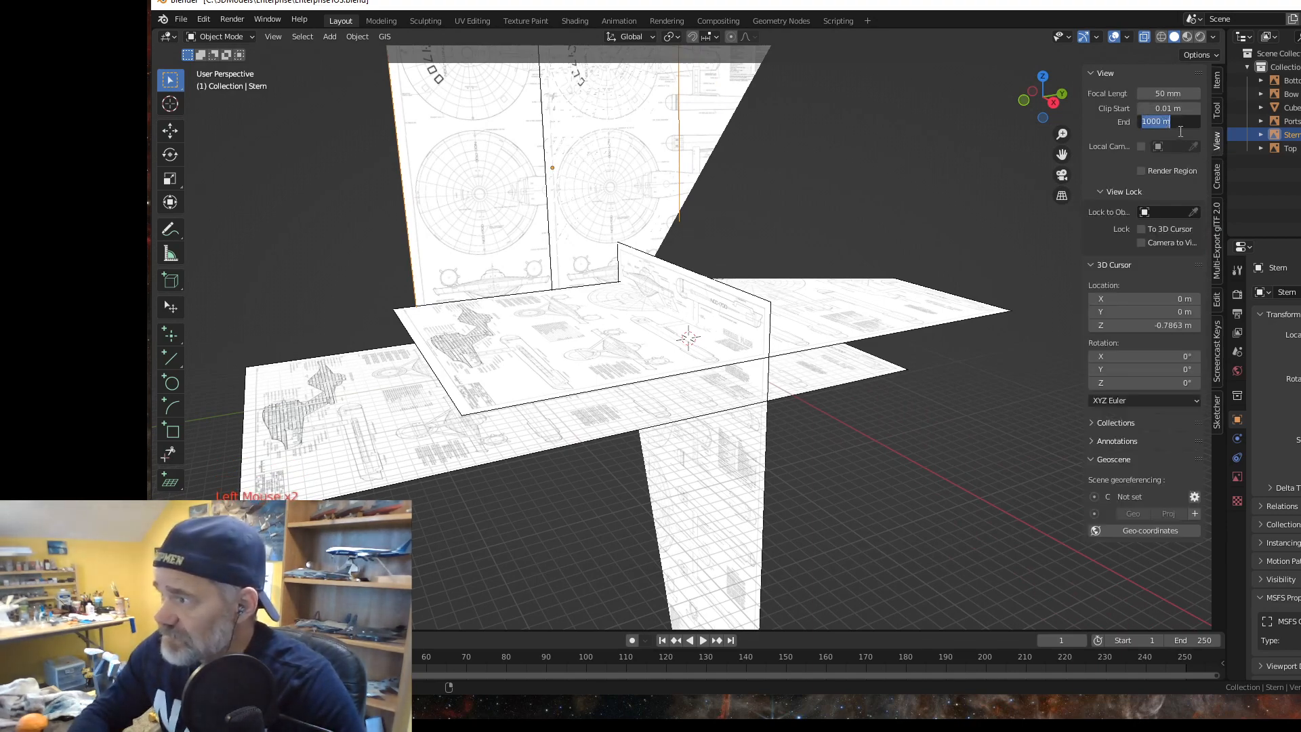
{"action": "type", "text": "5000"}
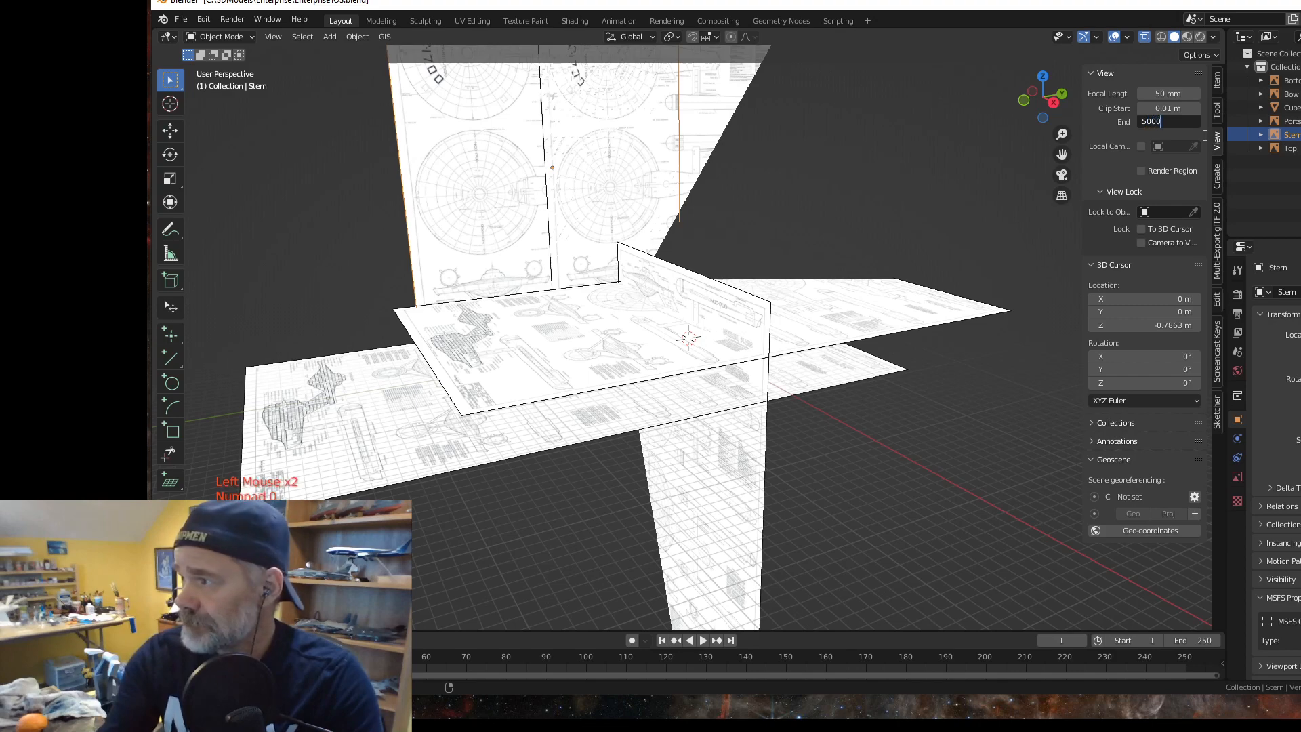
{"action": "key", "text": "Return"}
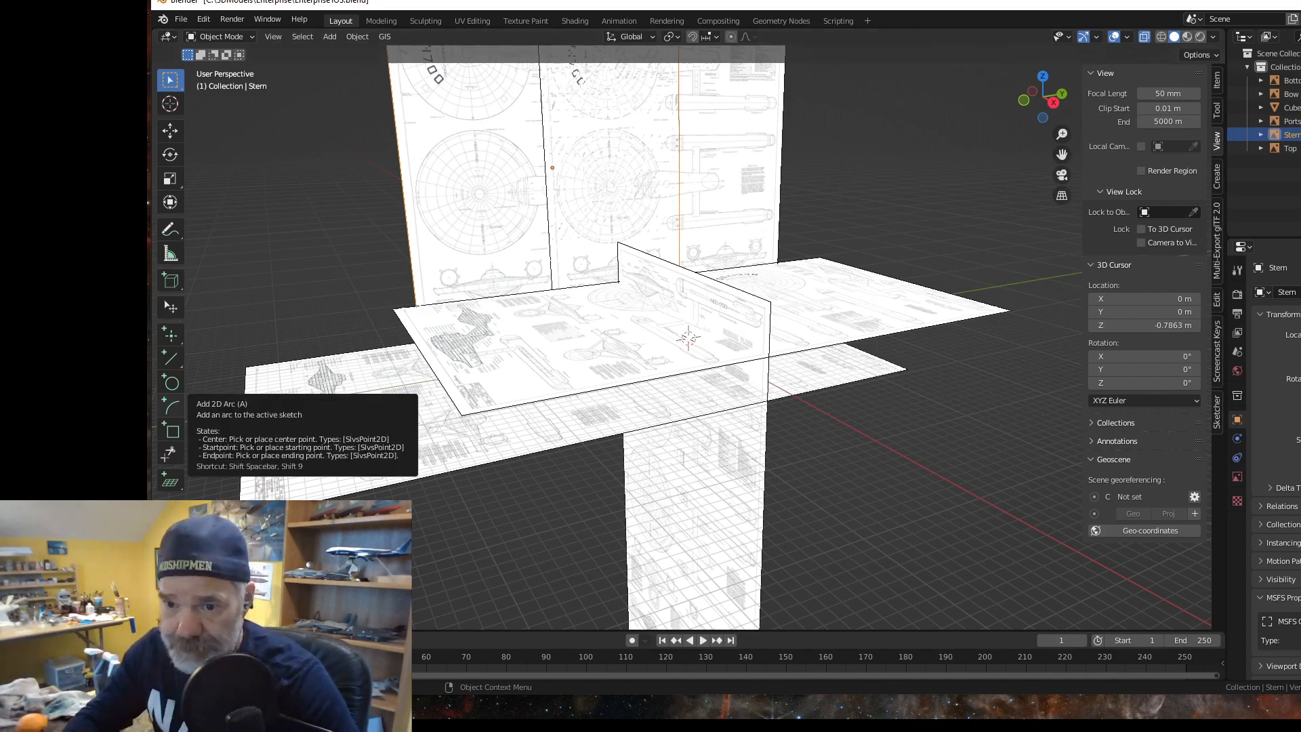
Step: Unlock the Stern image's location and move it along X to about 158.5 m, to the opposite end from the Bow image
{"action": "middle_click_drag", "start_coordinate": [828, 483], "coordinate": [909, 479]}
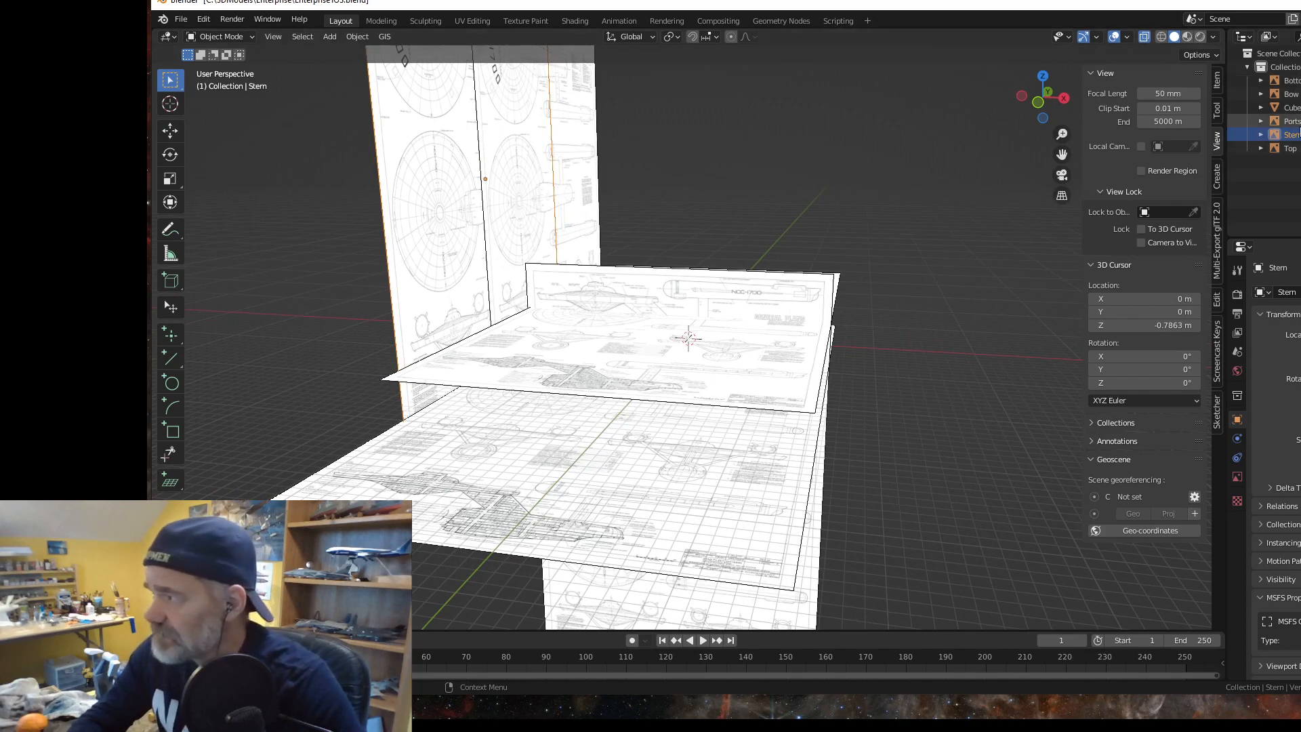
{"action": "middle_click_drag", "start_coordinate": [715, 494], "coordinate": [696, 498]}
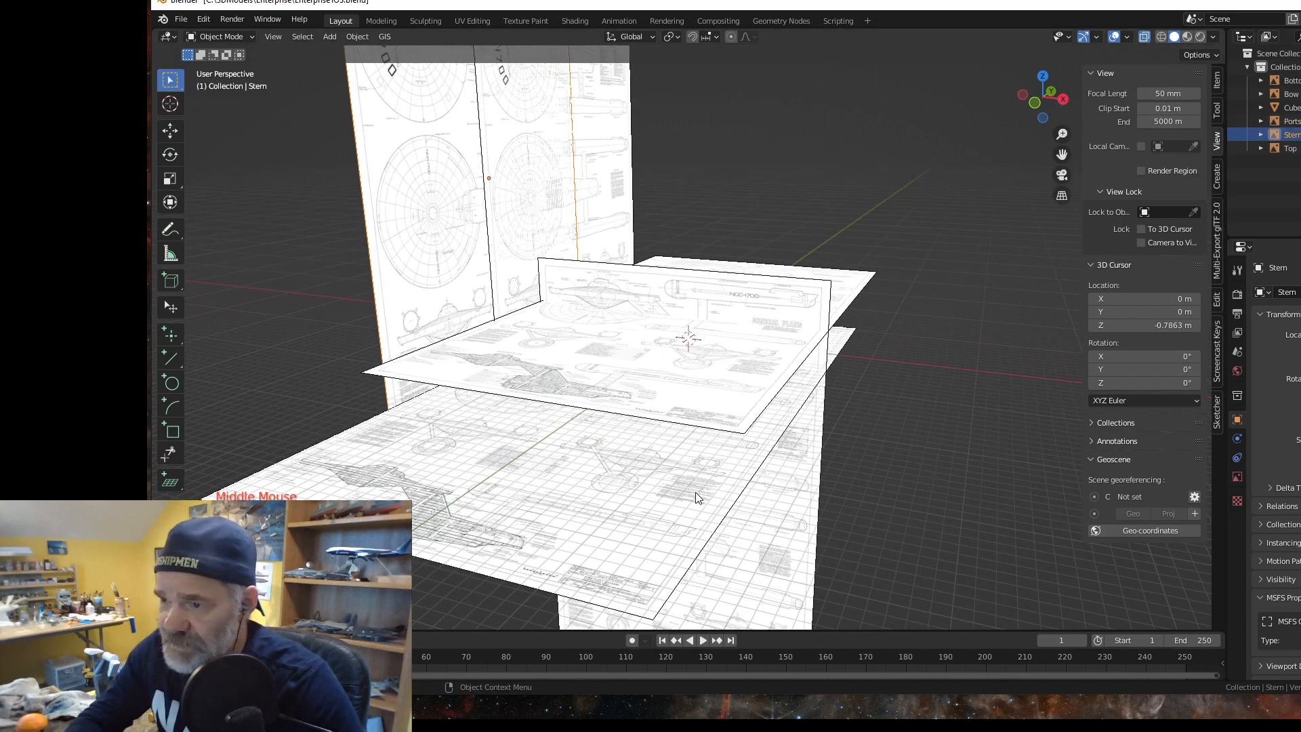
{"action": "middle_click_drag", "start_coordinate": [593, 358], "coordinate": [673, 345]}
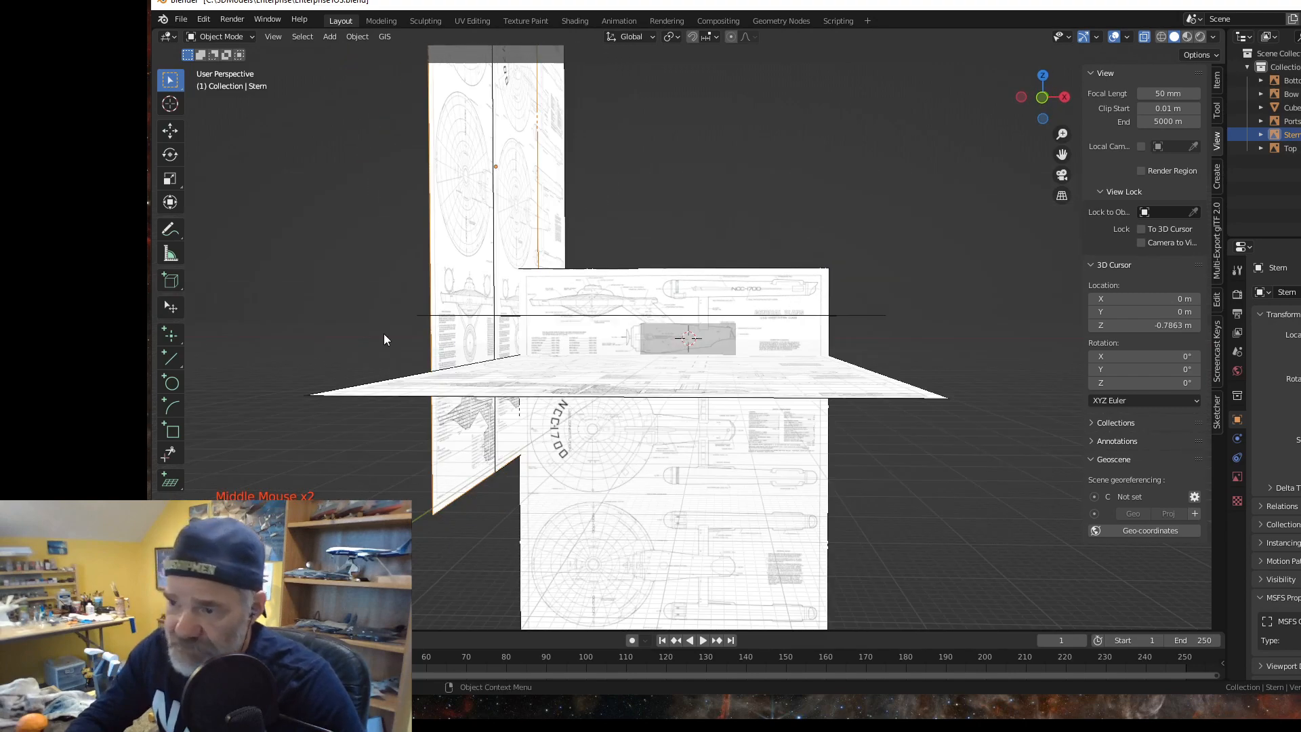
{"action": "middle_click_drag", "start_coordinate": [686, 390], "coordinate": [520, 320]}
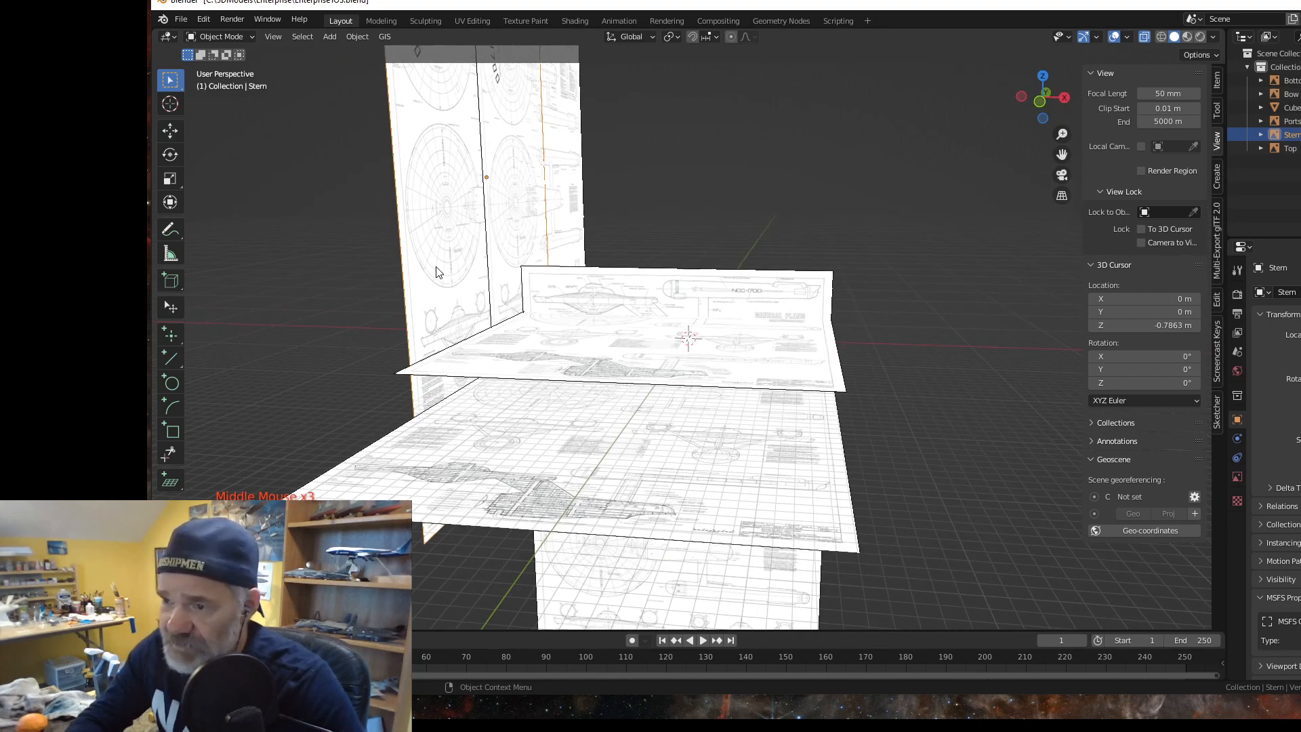
{"action": "middle_click_drag", "start_coordinate": [467, 274], "coordinate": [790, 334]}
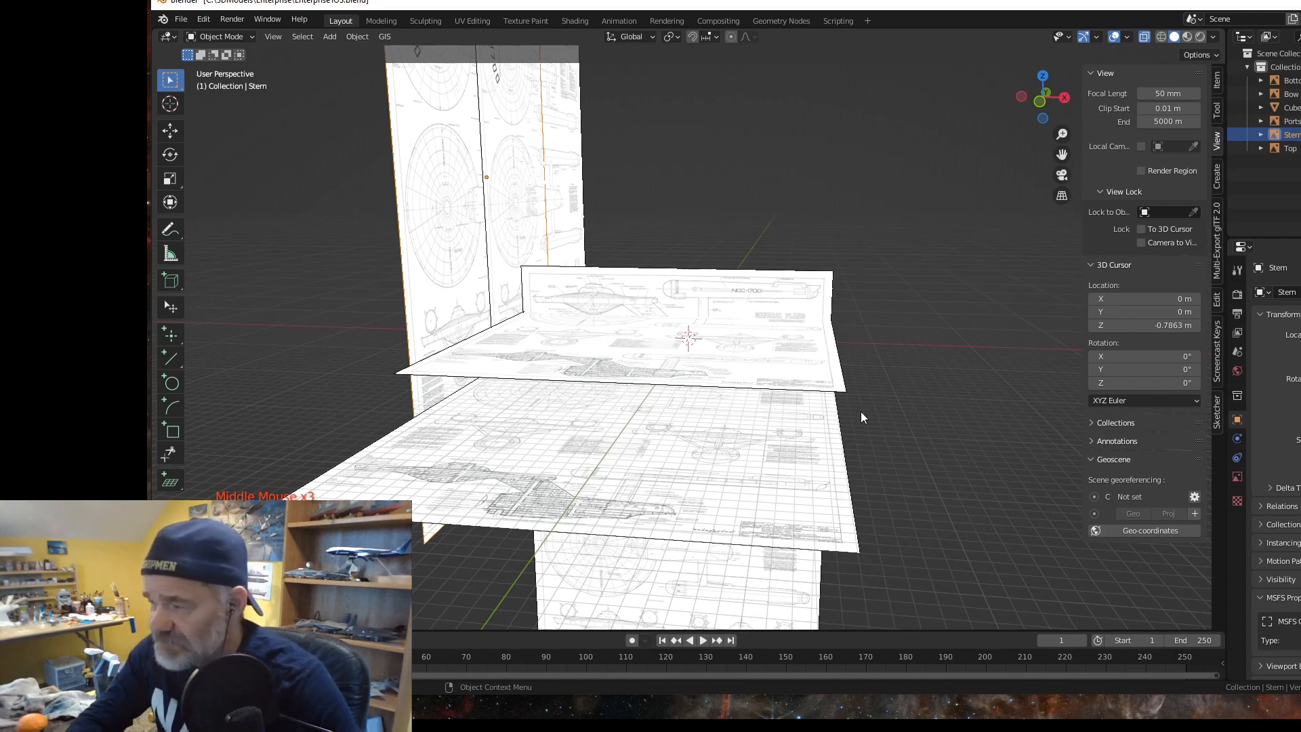
{"action": "middle_click_drag", "start_coordinate": [868, 427], "coordinate": [995, 391]}
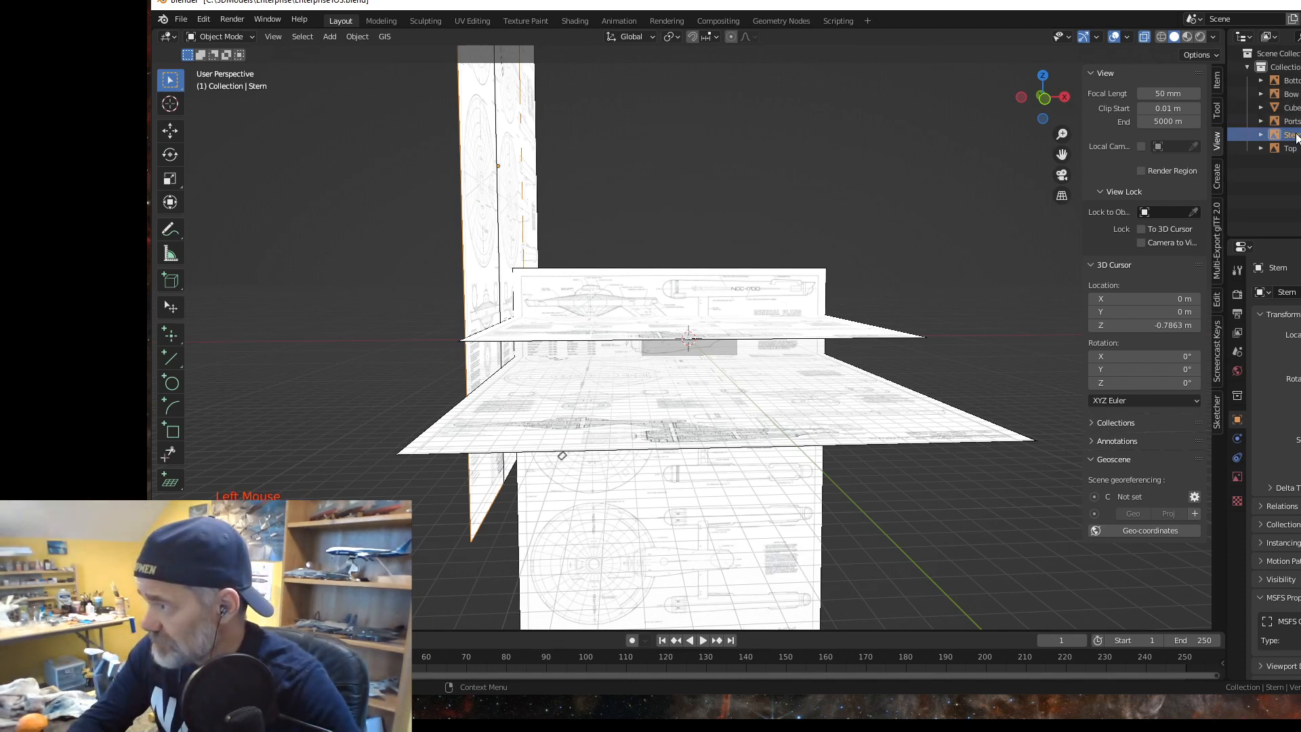
{"action": "left_click", "coordinate": [1217, 81]}
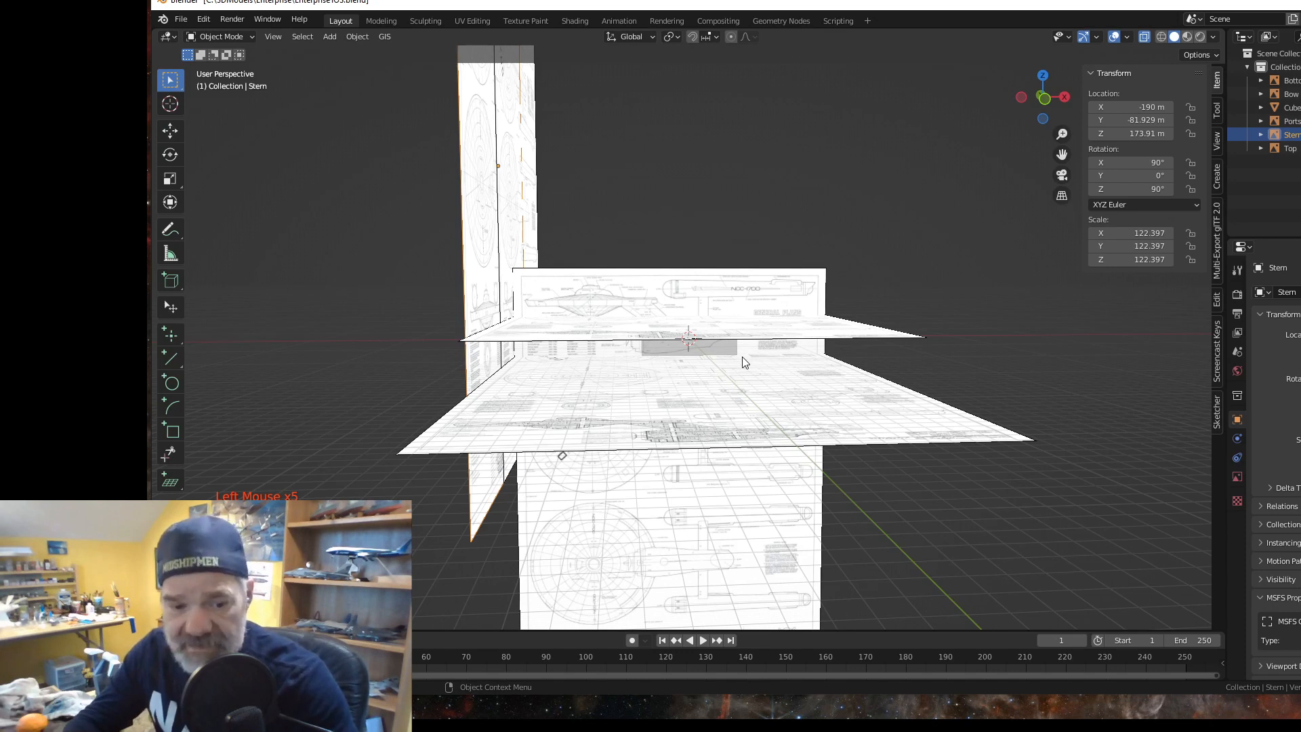
{"action": "key", "text": "g"}
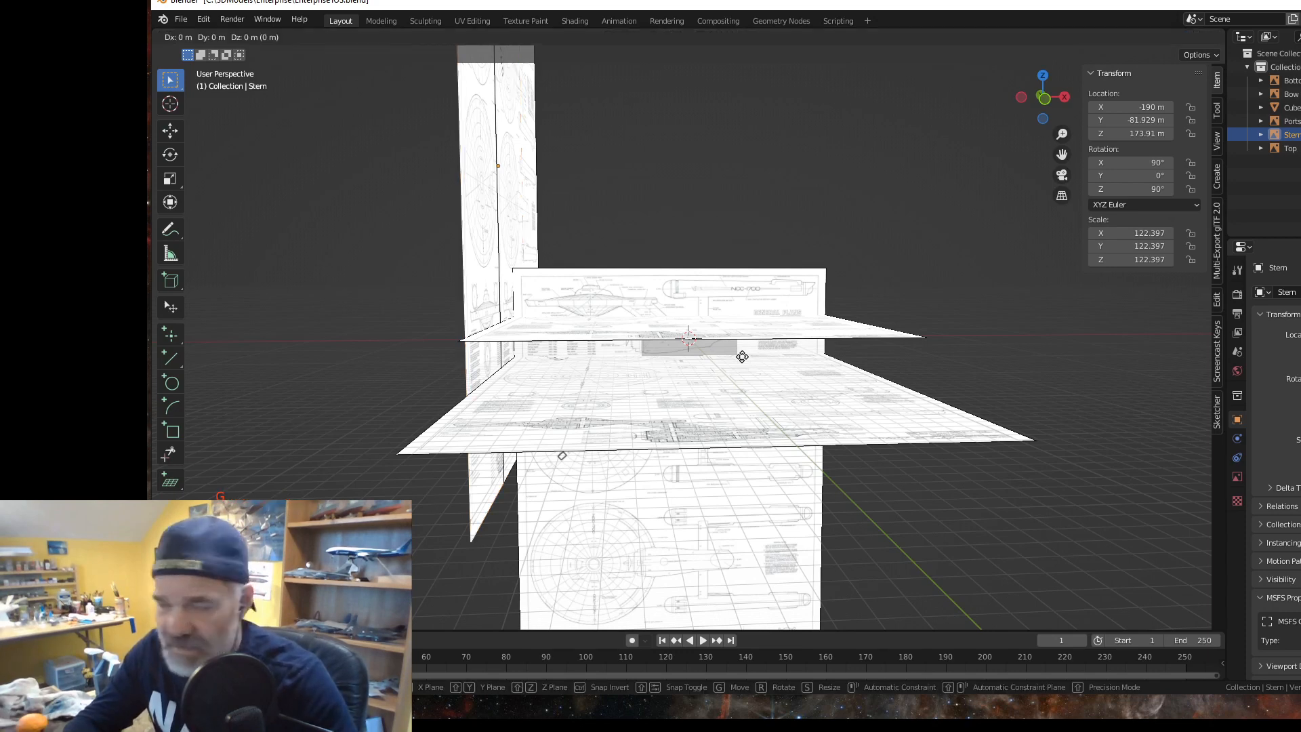
{"action": "key", "text": "x"}
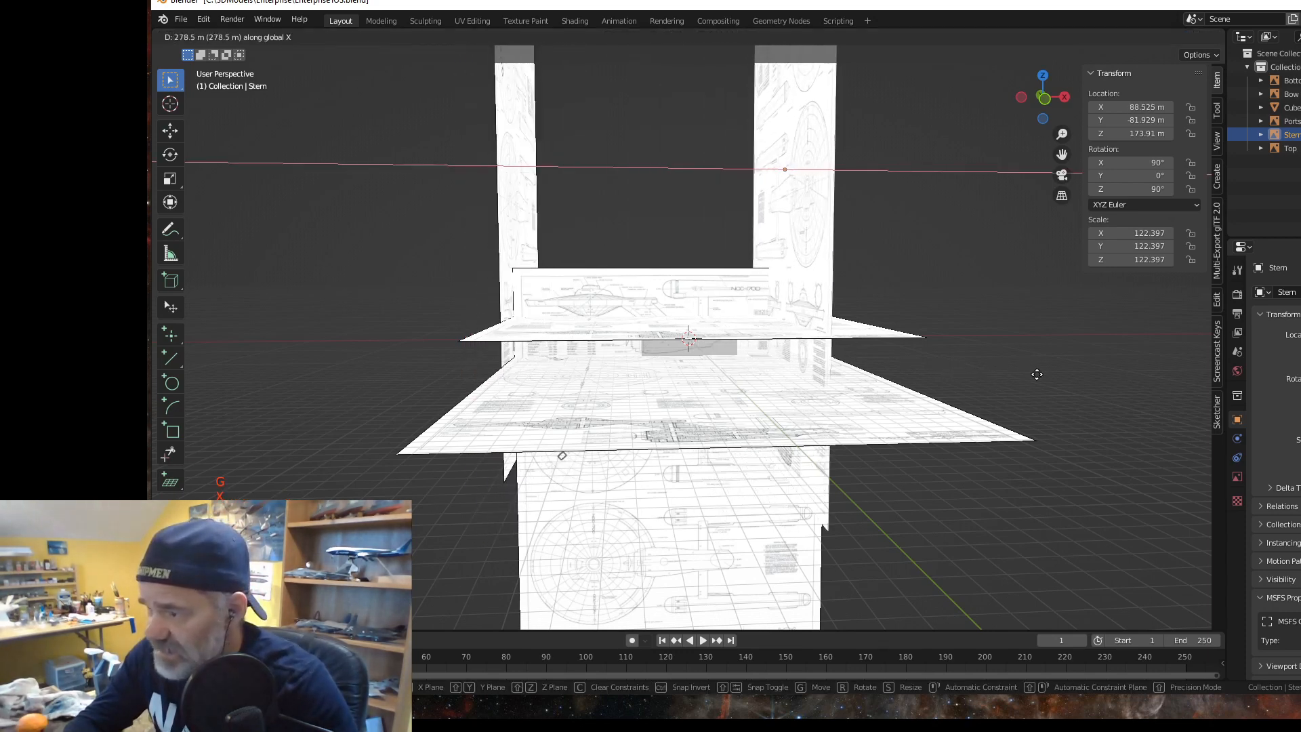
{"action": "left_click", "coordinate": [1097, 362]}
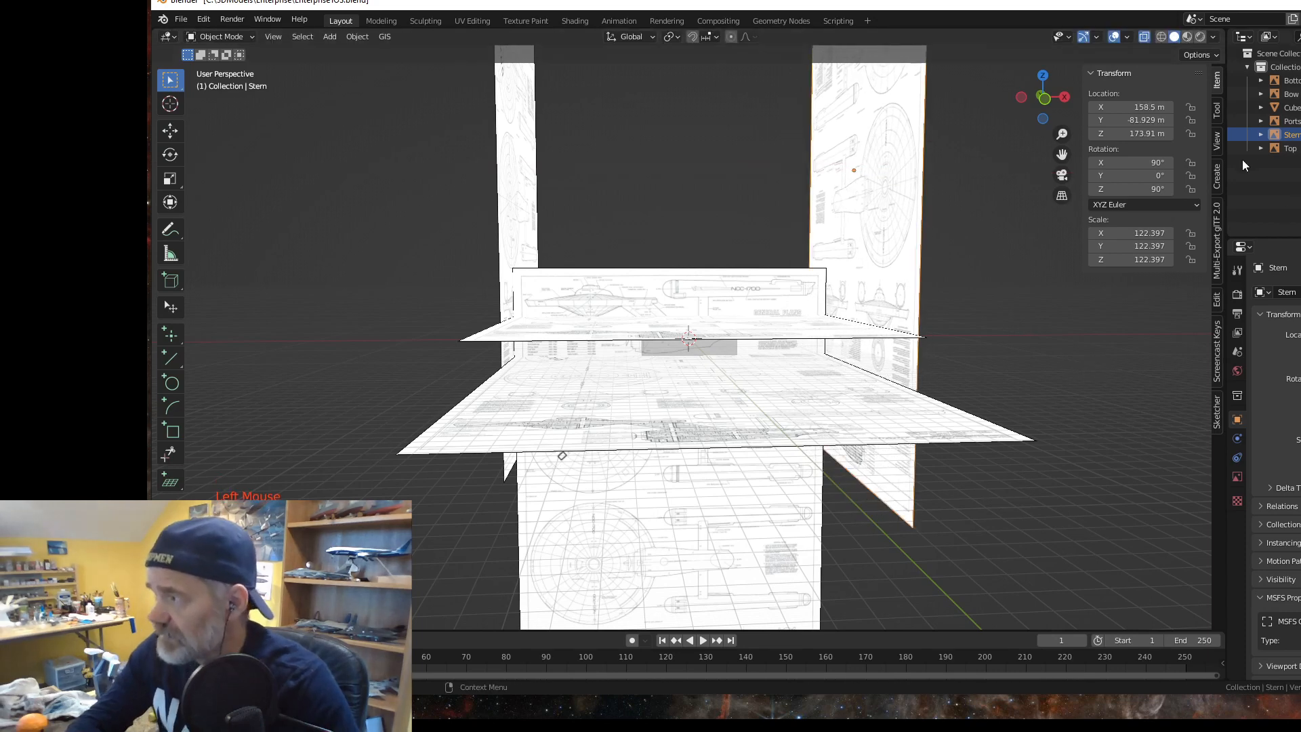
Step: Relock the Stern image's location on all three axes at its new position
{"action": "left_click", "coordinate": [1191, 134]}
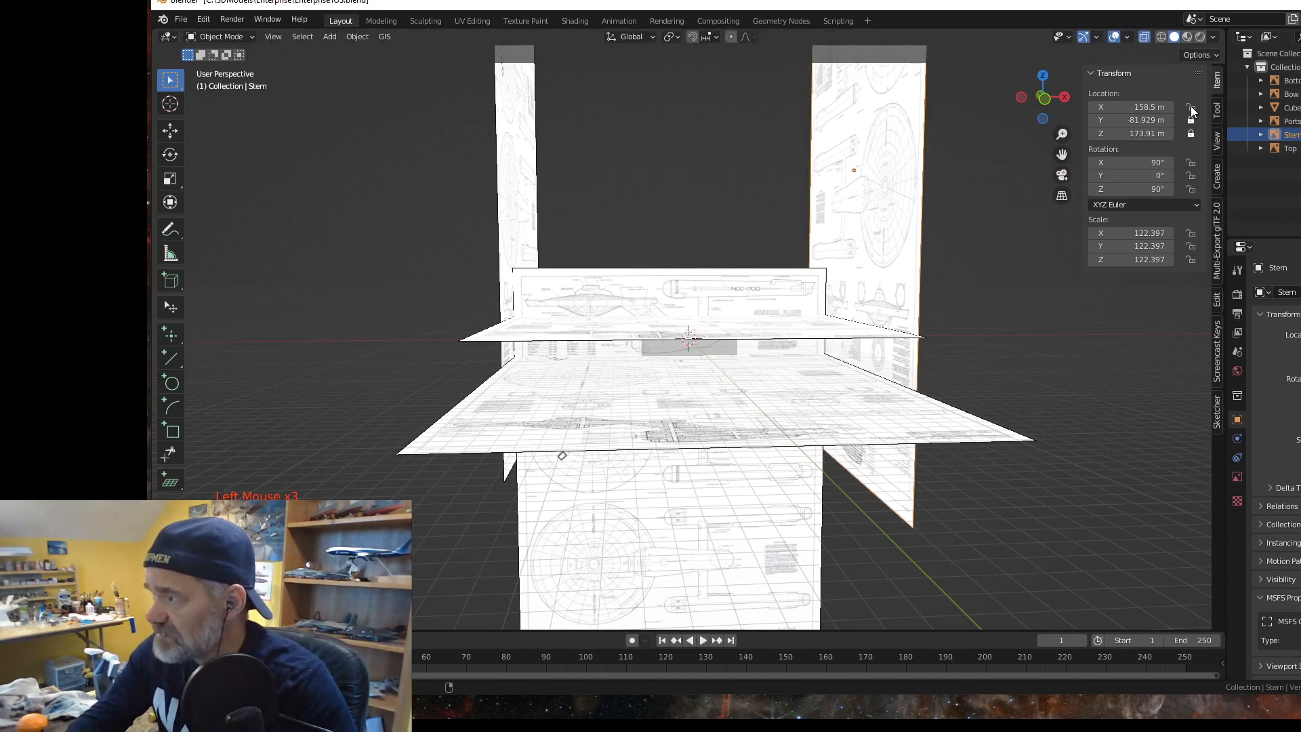
{"action": "left_click", "coordinate": [1190, 107]}
{"action": "middle_click_drag", "start_coordinate": [900, 441], "coordinate": [933, 454]}
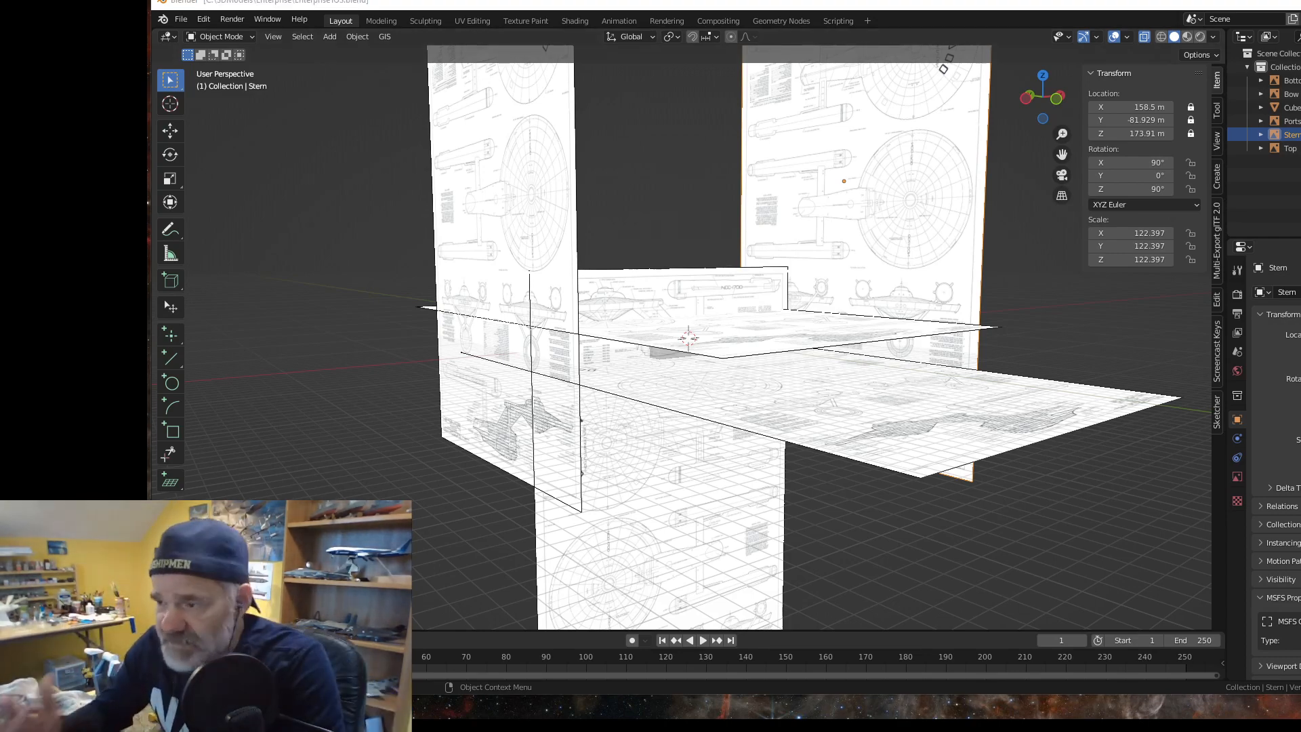
Step: Select the Portside image and hide the Top, Stern, Bow and Bottom images, keeping only Portside and the cube in view
{"action": "middle_click_drag", "start_coordinate": [637, 523], "coordinate": [540, 528]}
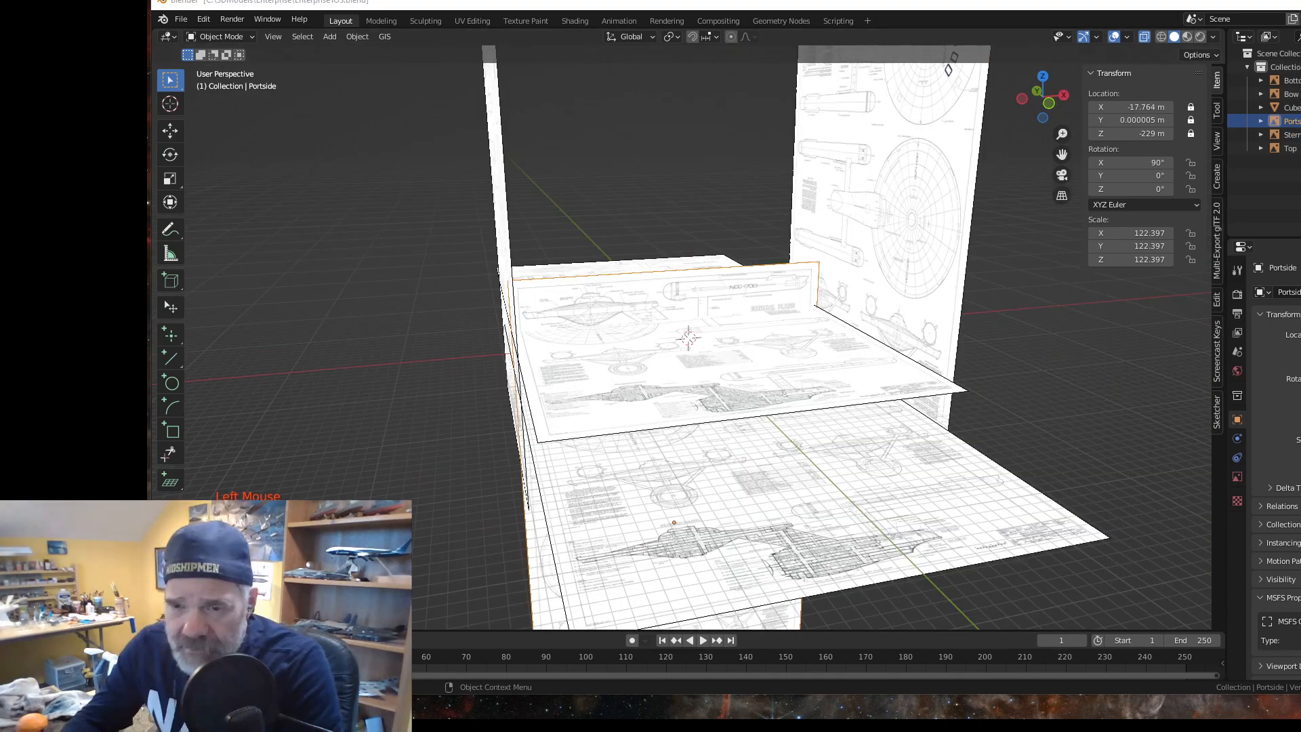
{"action": "left_click", "coordinate": [499, 270]}
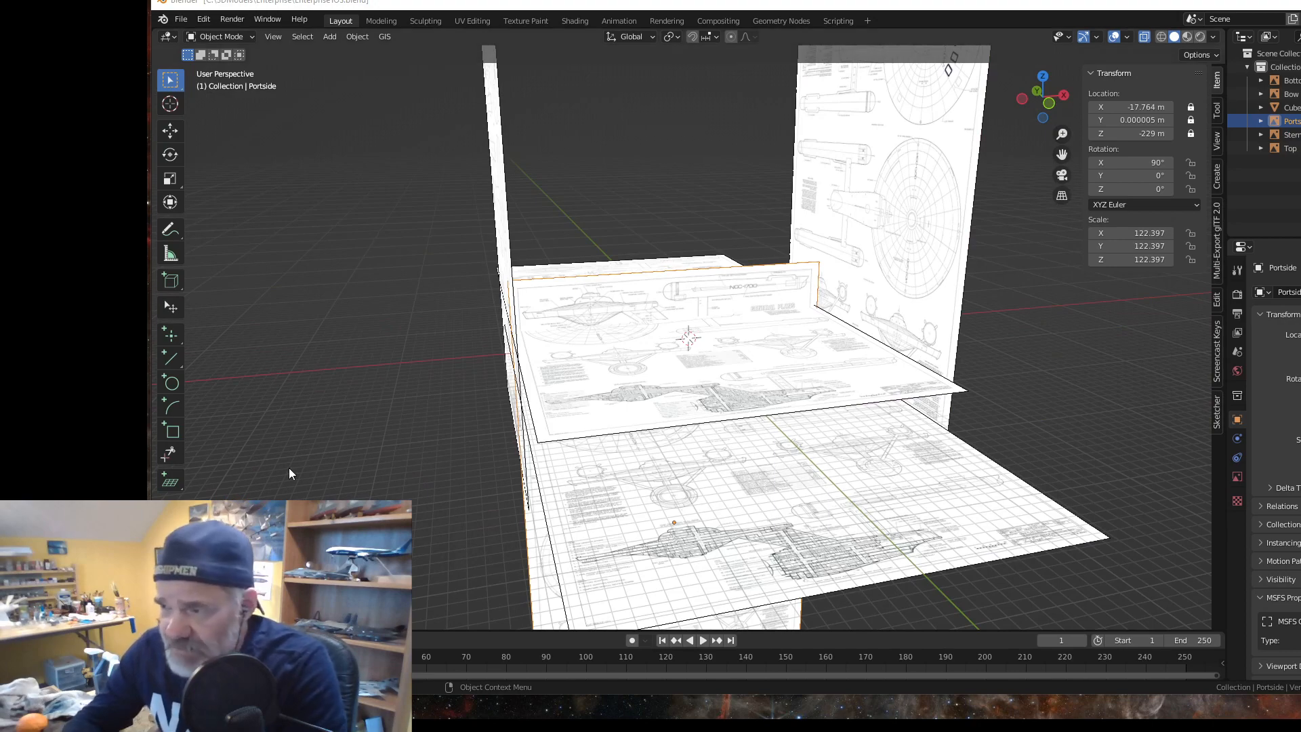
{"action": "middle_click_drag", "start_coordinate": [655, 343], "coordinate": [637, 347]}
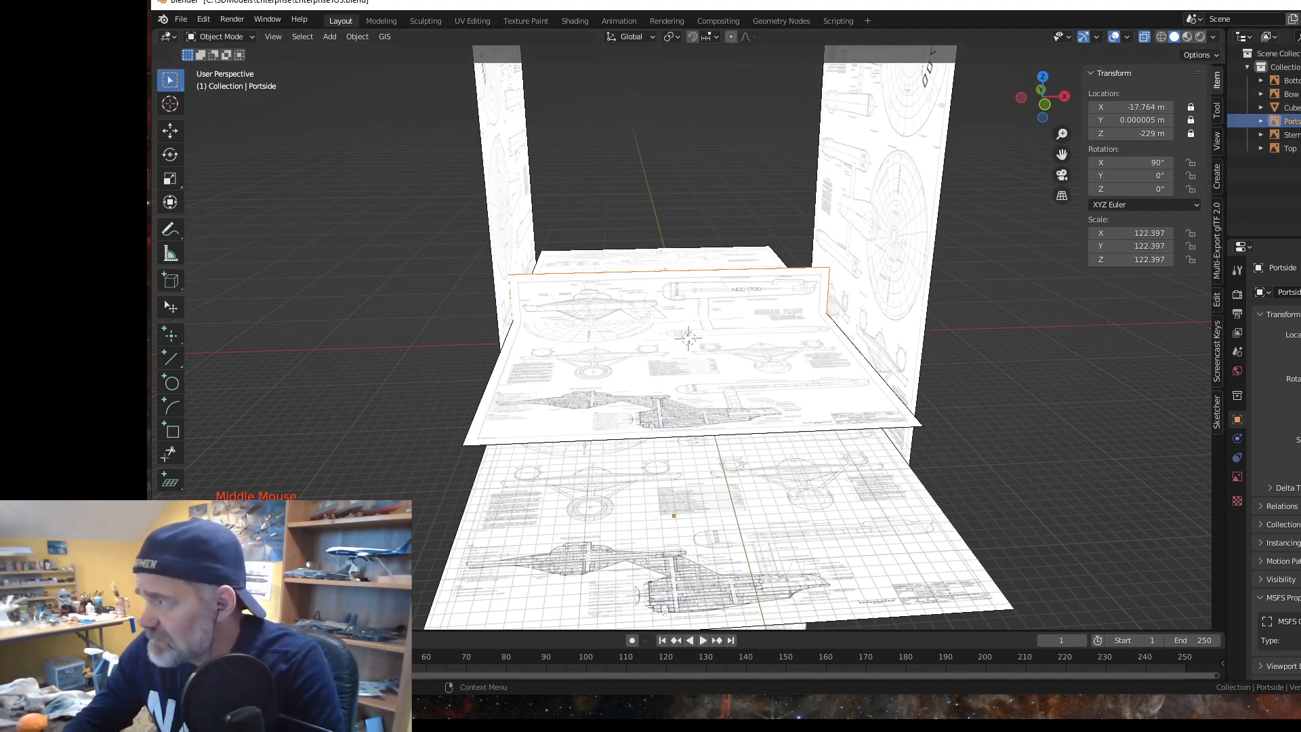
{"action": "left_click", "coordinate": [1300, 147]}
{"action": "left_click", "coordinate": [1300, 134]}
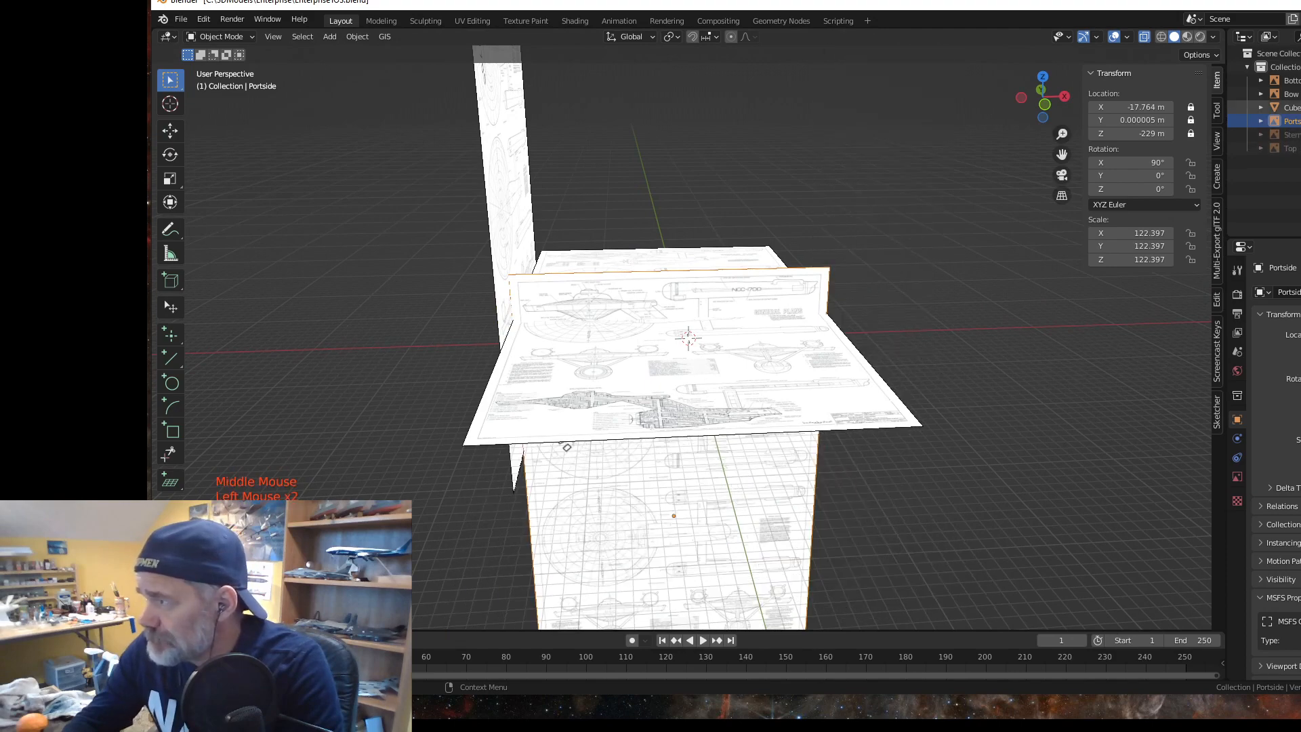
{"action": "left_click", "coordinate": [1300, 93]}
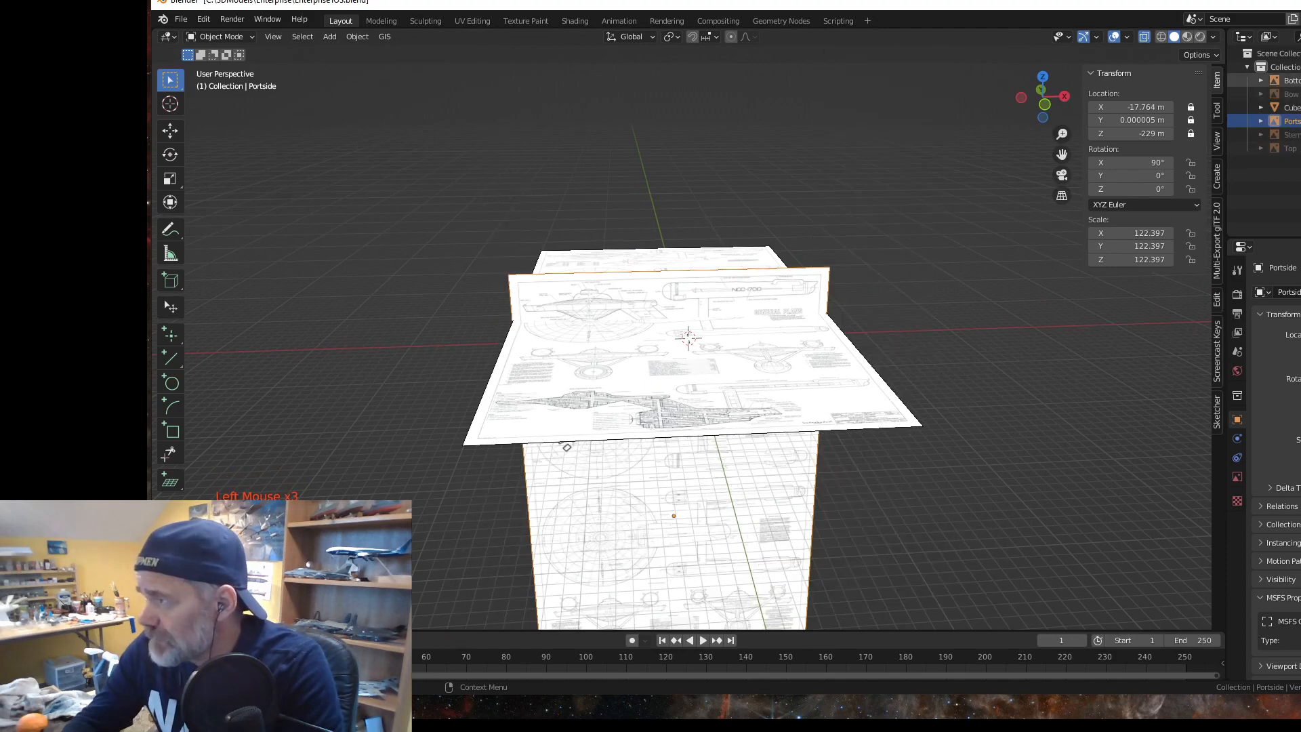
{"action": "left_click", "coordinate": [1300, 80]}
{"action": "scroll", "coordinate": [609, 484], "scroll_direction": "up", "scroll_amount": 4}
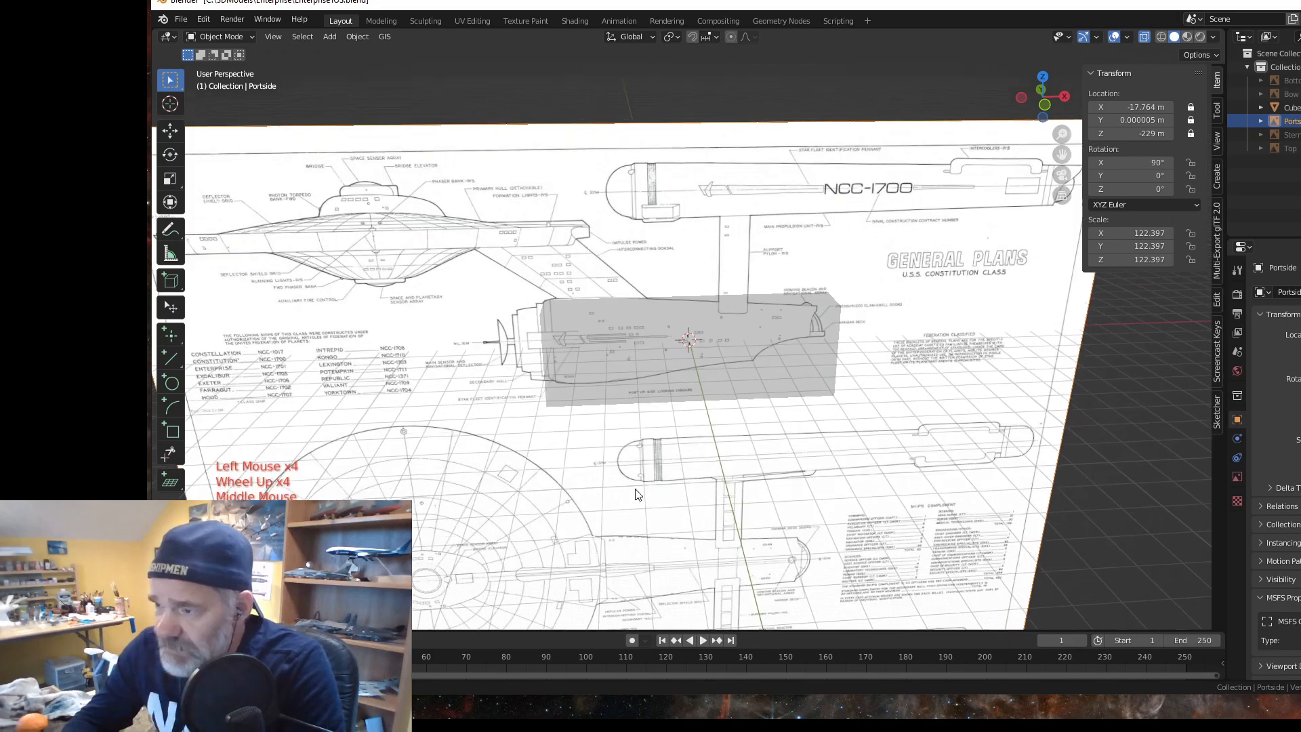
{"action": "middle_click_drag", "start_coordinate": [636, 494], "coordinate": [672, 397]}
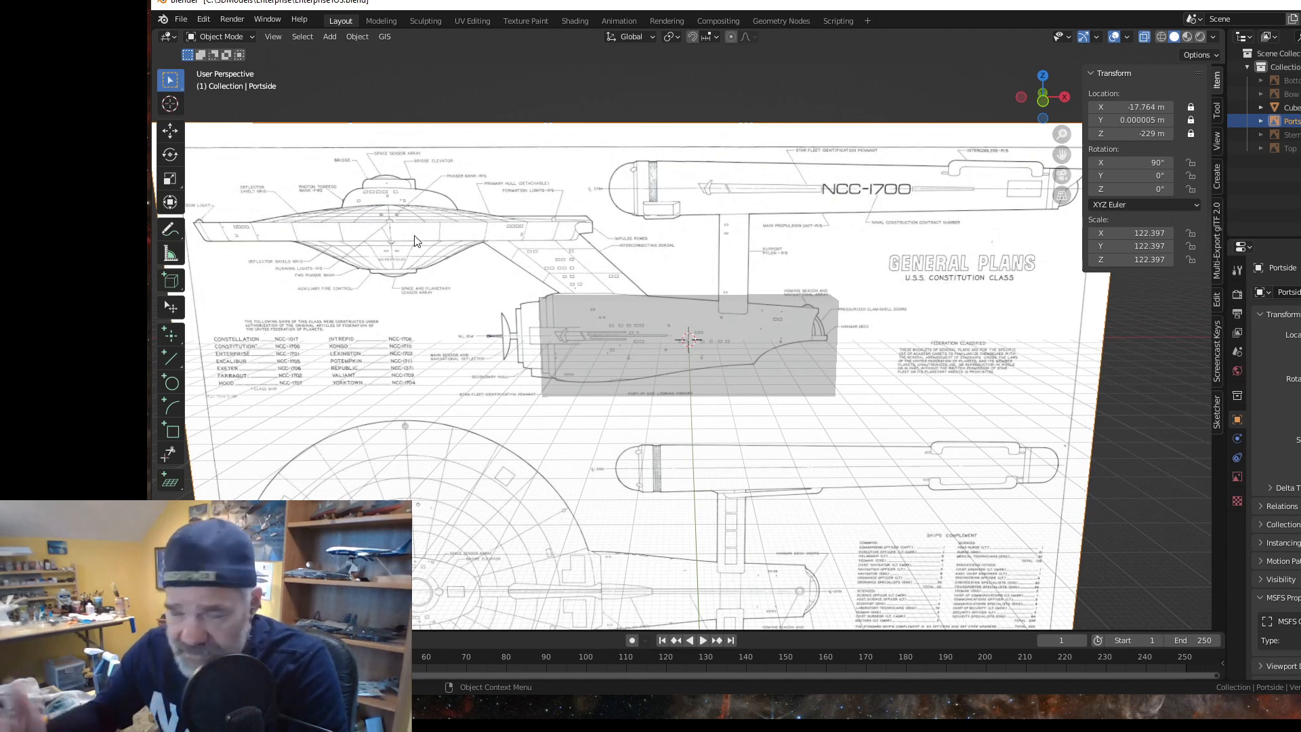
Step: Change the Portside image's depth display setting and enable its opacity so the image becomes semi-transparent
{"action": "left_click", "coordinate": [1237, 478]}
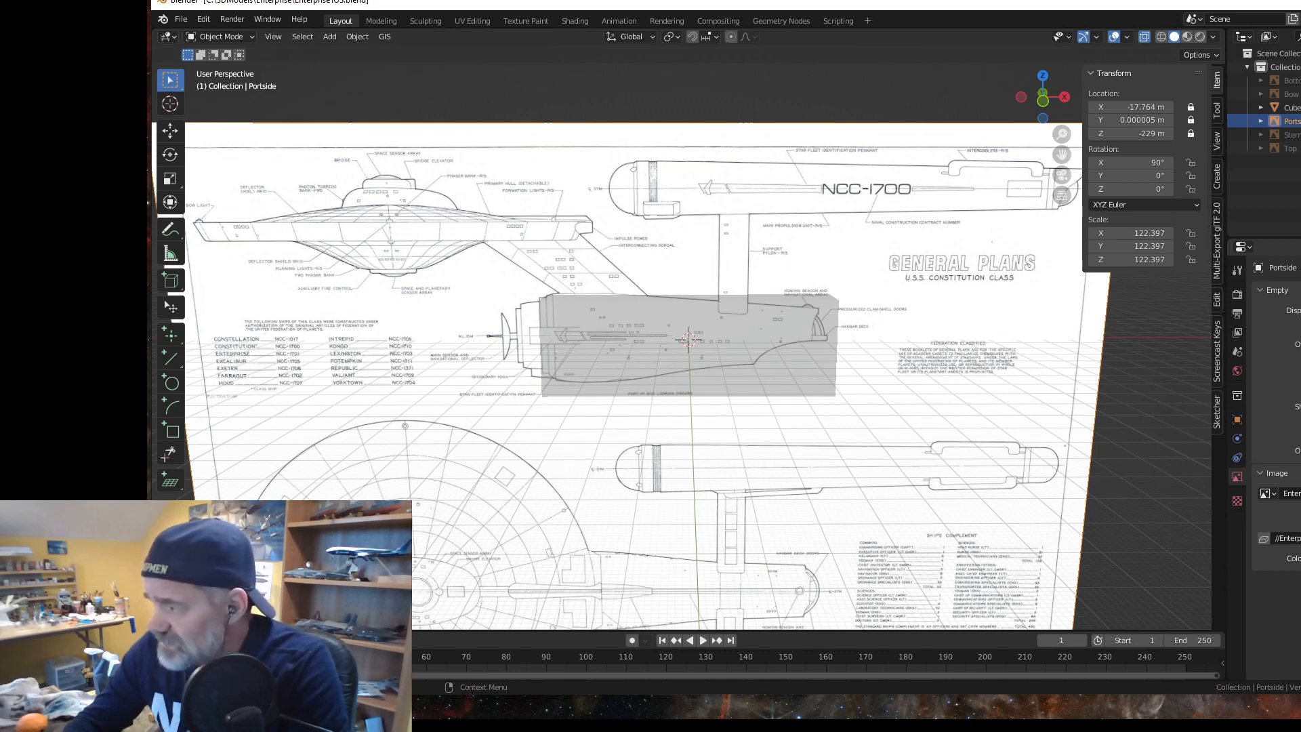
{"action": "left_click", "coordinate": [1300, 373]}
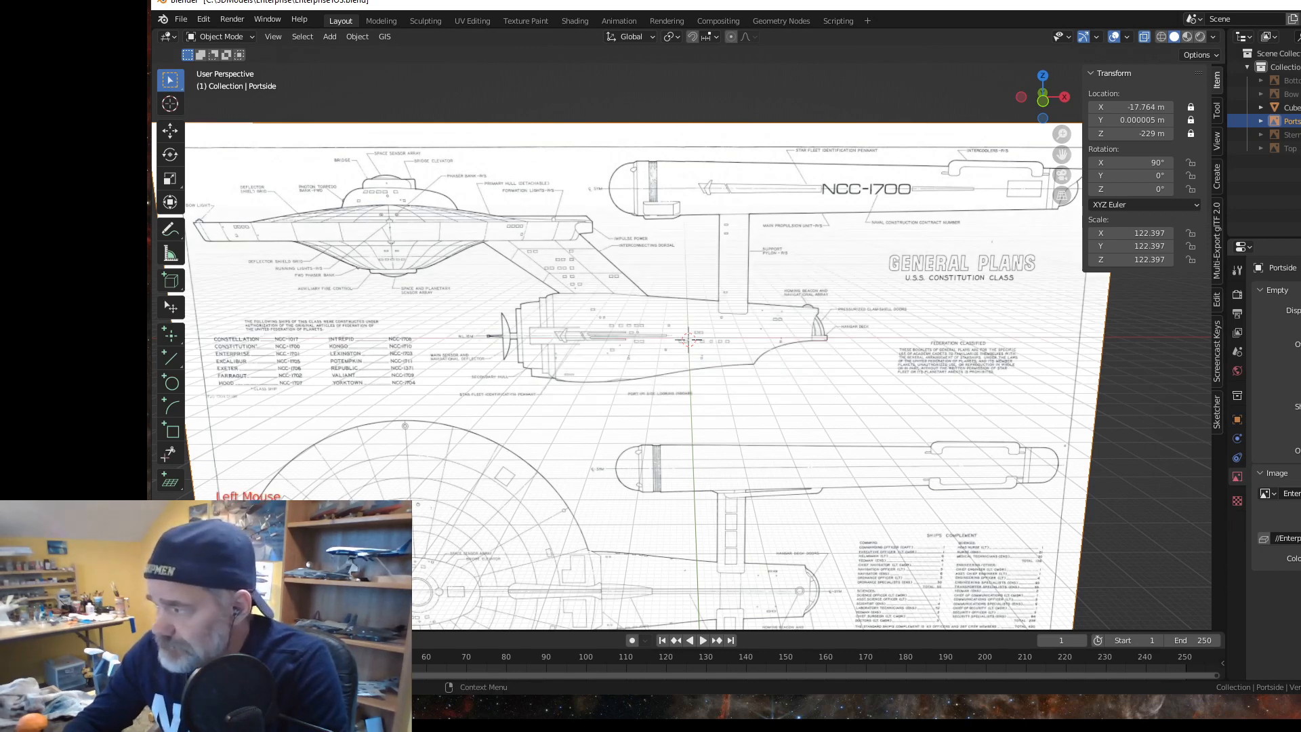
{"action": "left_click_drag", "start_coordinate": [1300, 451], "coordinate": [1297, 451]}
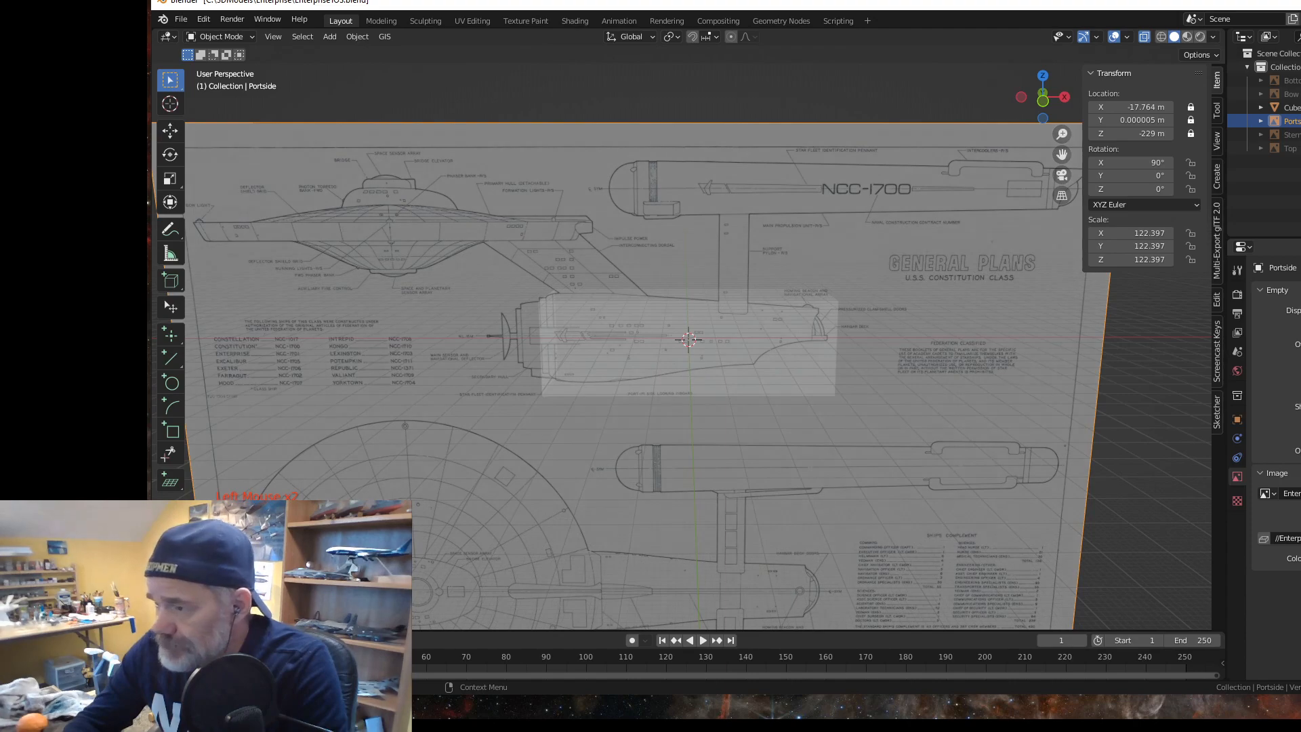
Step: Turn off X-ray display so the cube appears solid, and examine it against the semi-transparent Portside image
{"action": "middle_click_drag", "start_coordinate": [805, 410], "coordinate": [847, 408]}
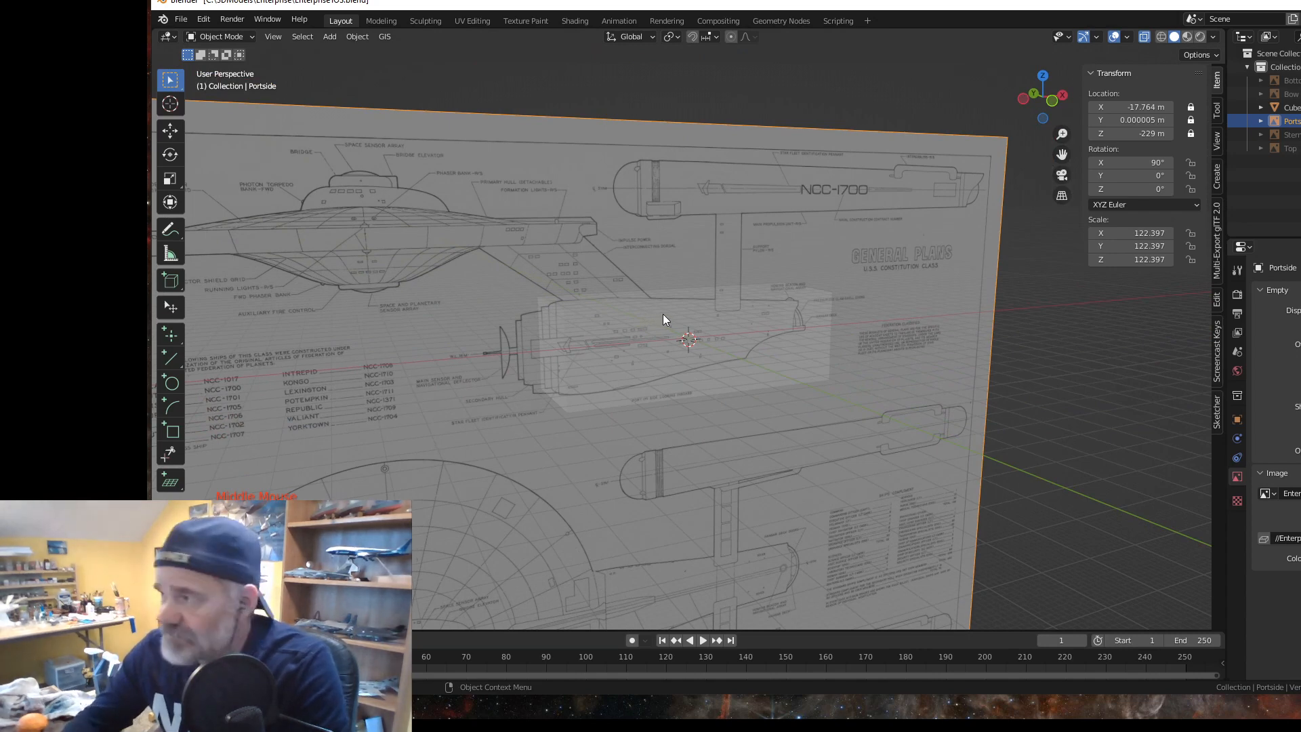
{"action": "left_click", "coordinate": [1144, 35]}
{"action": "middle_click_drag", "start_coordinate": [730, 442], "coordinate": [834, 449]}
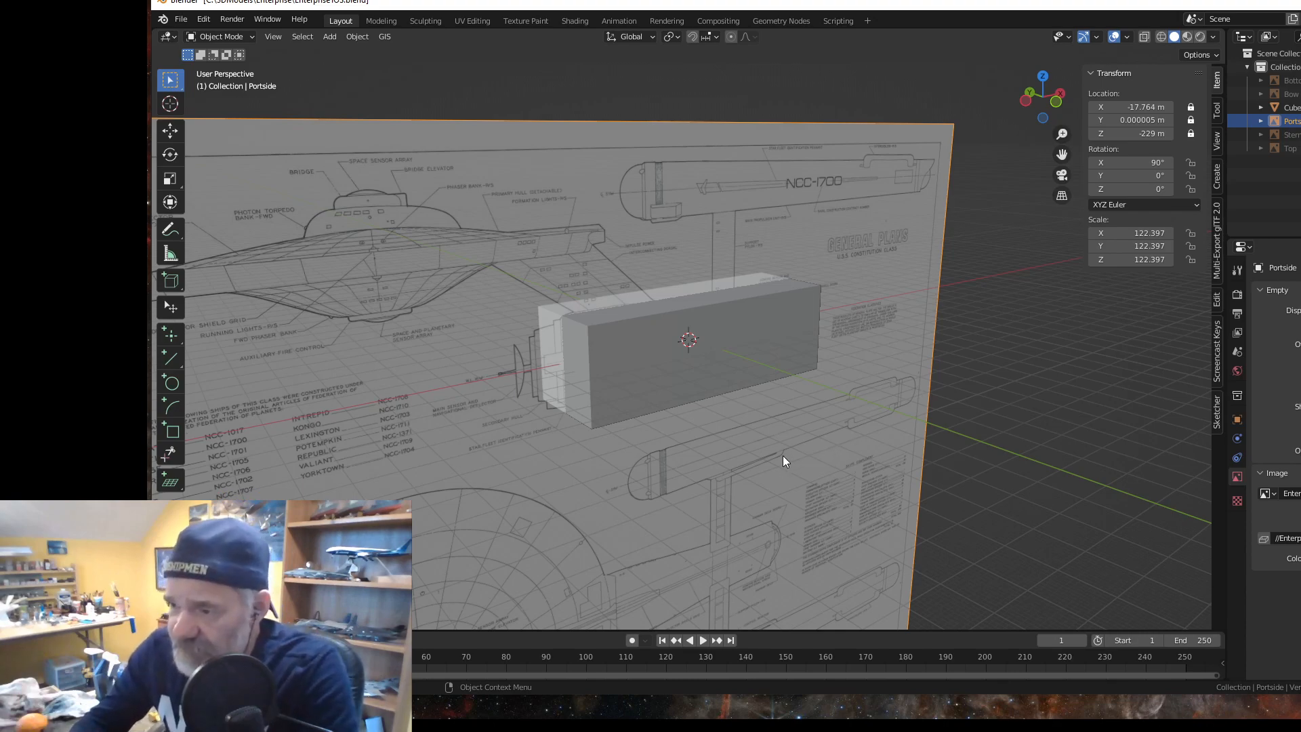
{"action": "middle_click_drag", "start_coordinate": [783, 457], "coordinate": [728, 452]}
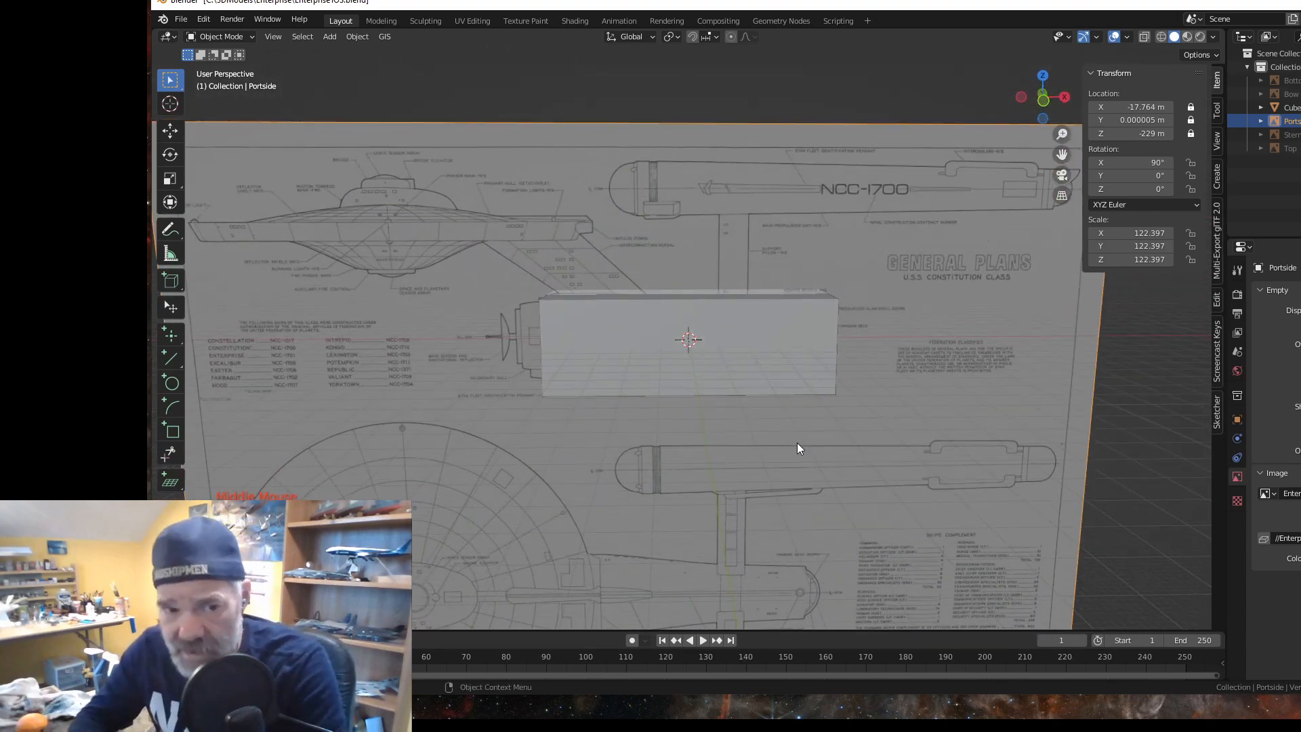